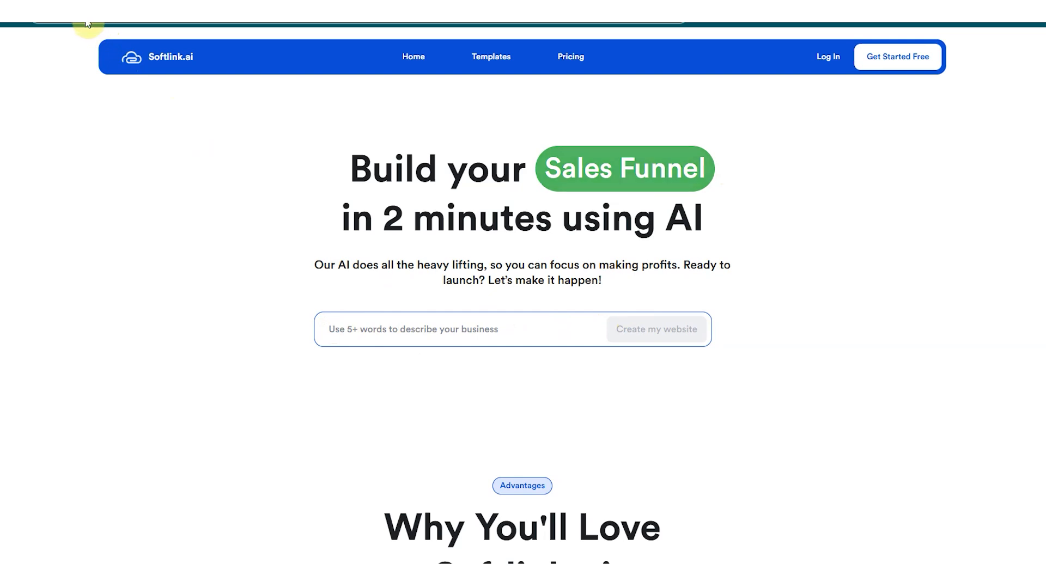
Begin the business description with "I have a coaching business for", correcting the spelling of "coaching".
{"action": "left_click", "coordinate": [349, 321]}
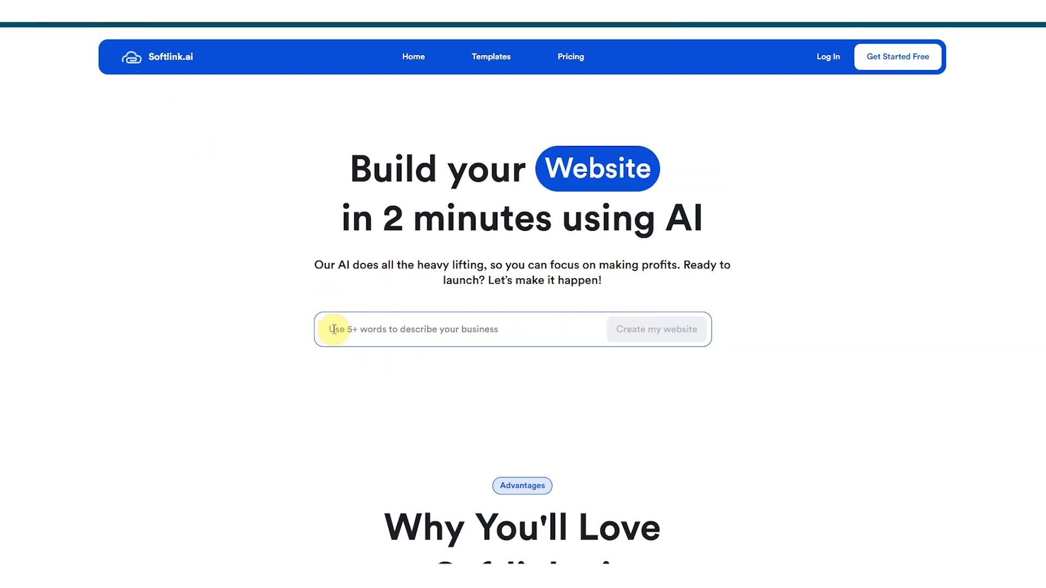
{"action": "left_click", "coordinate": [496, 330]}
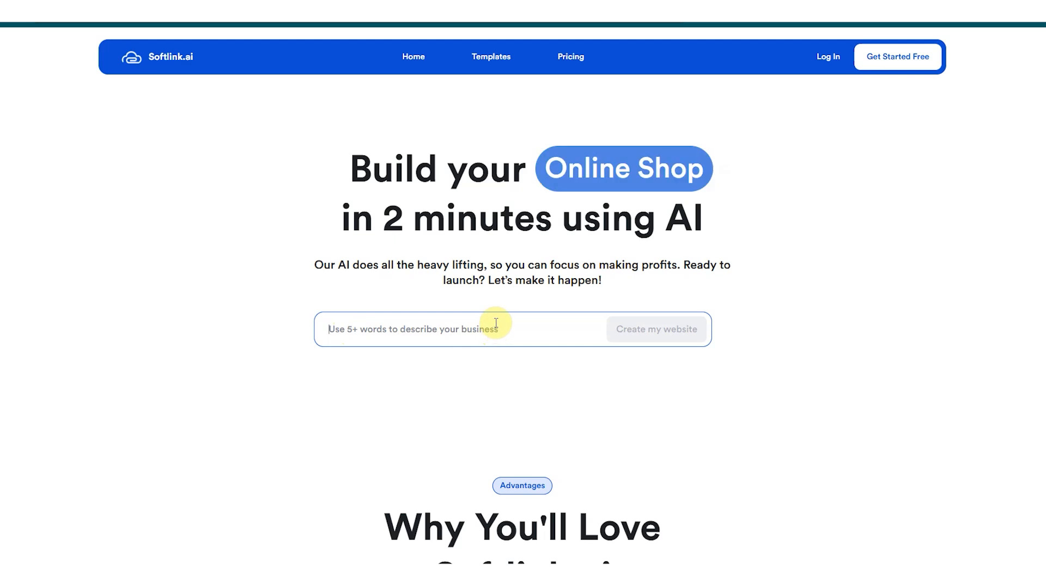
{"action": "type", "text": "I have "}
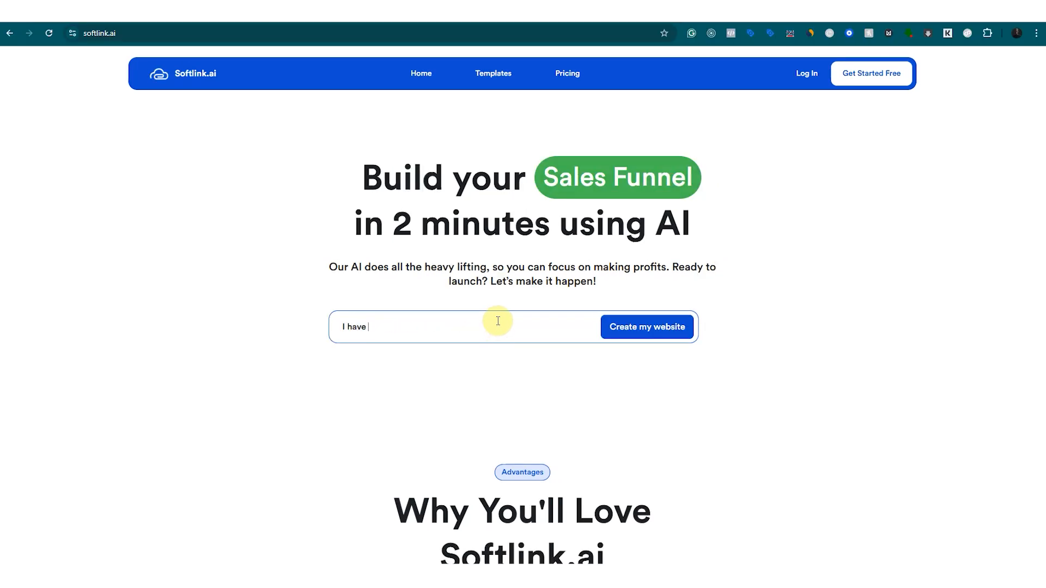
{"action": "type", "text": "a coahing "}
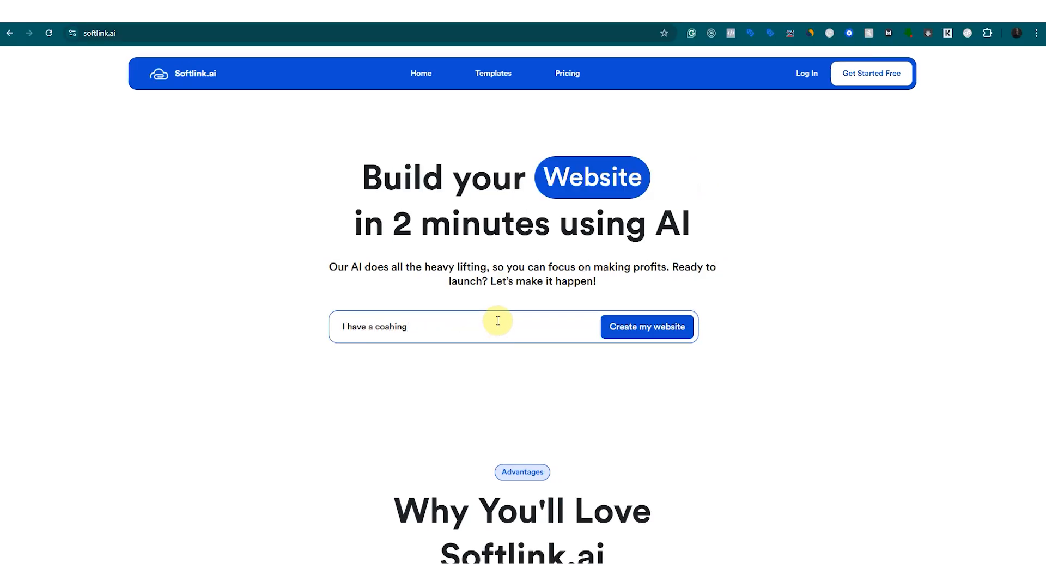
{"action": "type", "text": "business"}
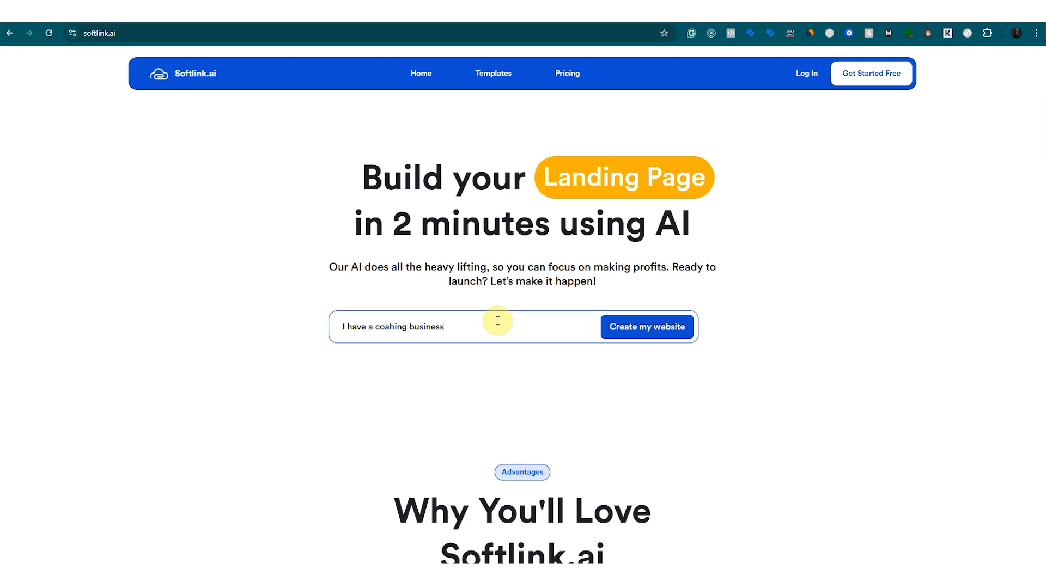
{"action": "type", "text": " for"}
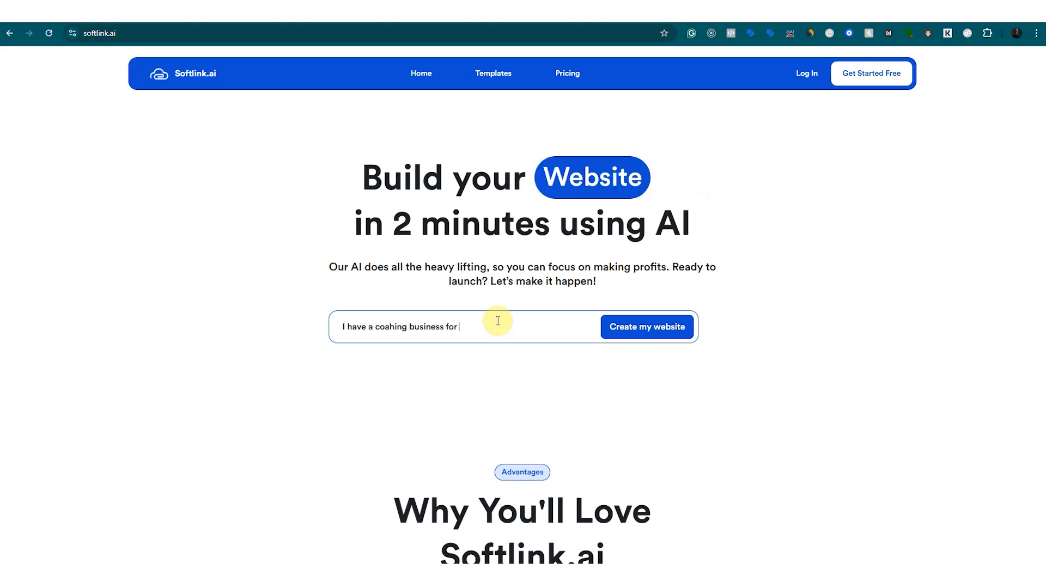
{"action": "key", "text": "Left"}
{"action": "key", "text": "Left"}
{"action": "key", "text": "Left"}
{"action": "key", "text": "Left"}
{"action": "key", "text": "Left"}
{"action": "key", "text": "Left"}
{"action": "key", "text": "Left"}
{"action": "key", "text": "Left"}
{"action": "key", "text": "Left"}
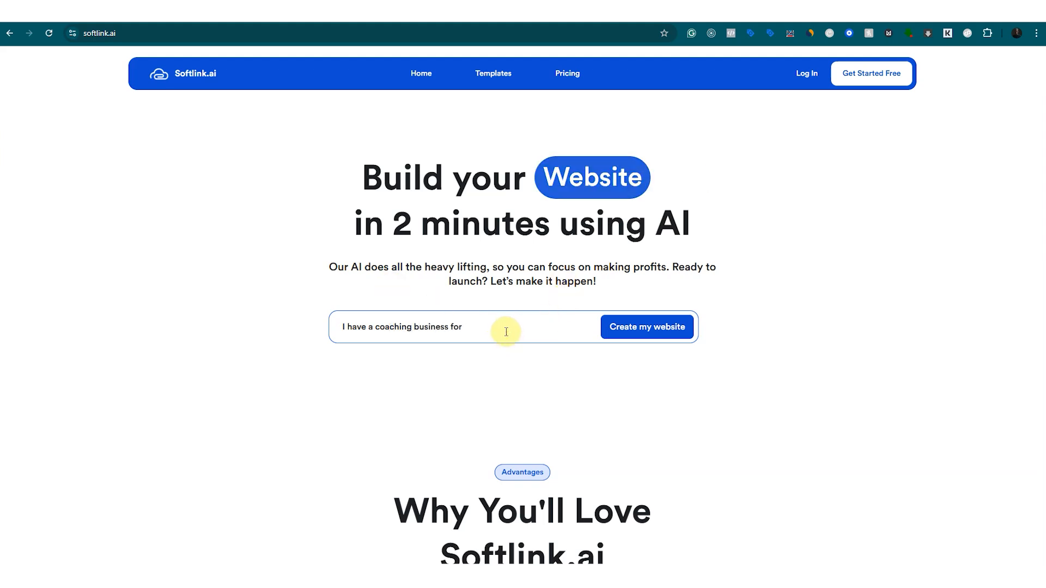
Complete the business description with "content creators" and start creating the website.
{"action": "type", "text": "tnt"}
{"action": "key", "text": "BackSpace"}
{"action": "key", "text": "BackSpace"}
{"action": "type", "text": "e"}
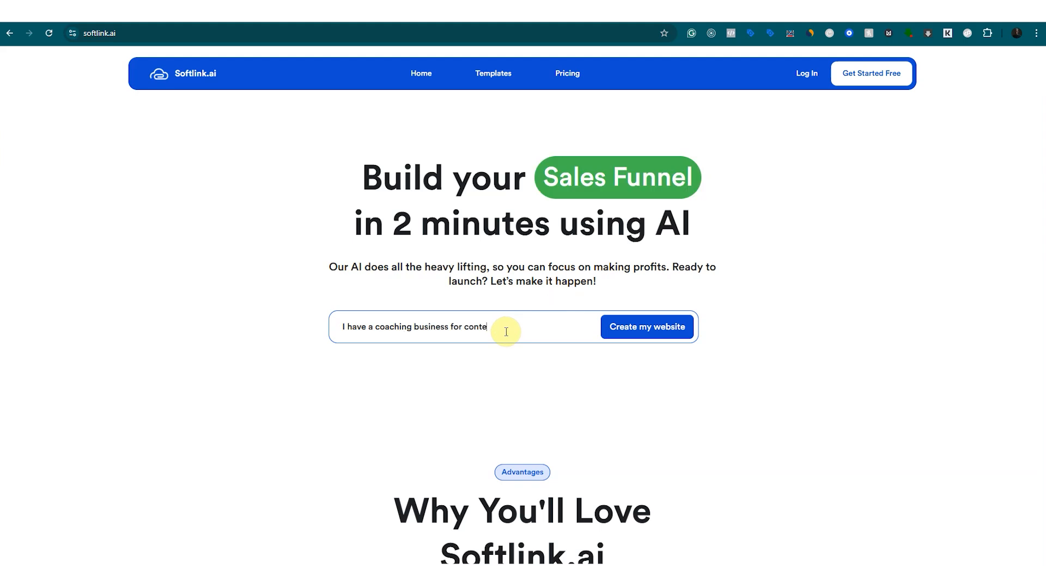
{"action": "type", "text": "nt cr"}
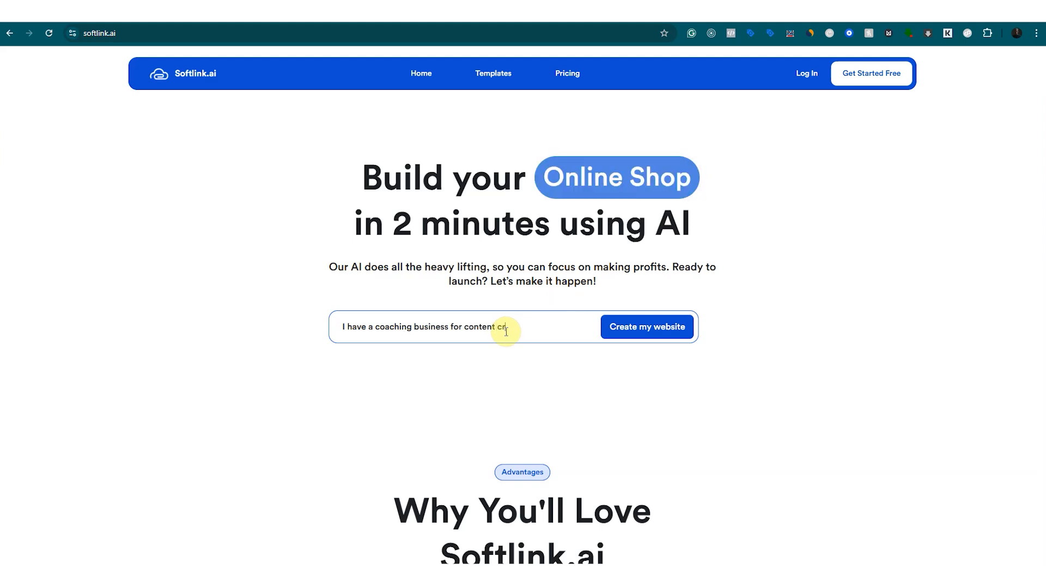
{"action": "type", "text": "eators"}
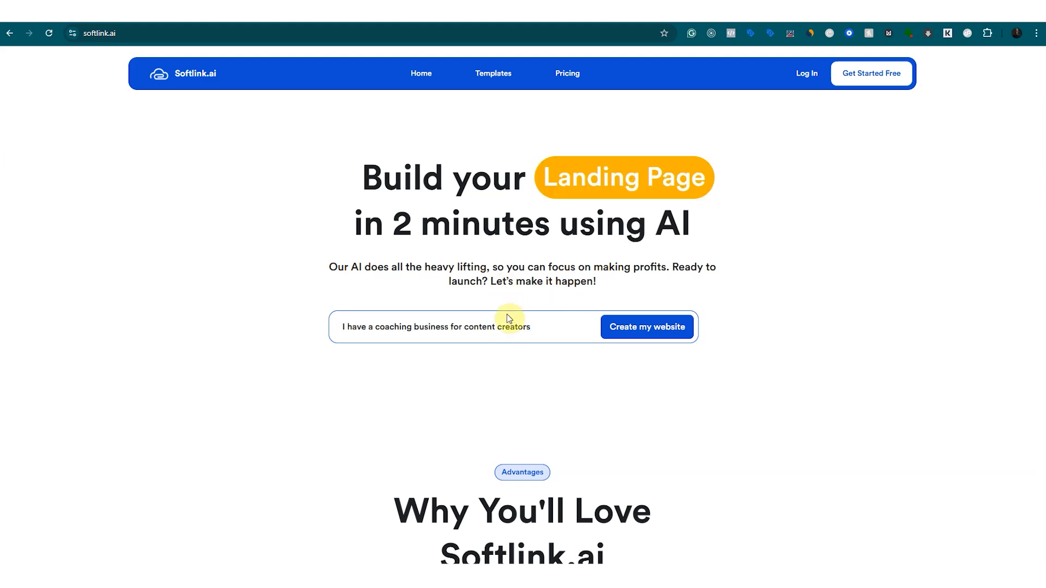
{"action": "left_click", "coordinate": [627, 334]}
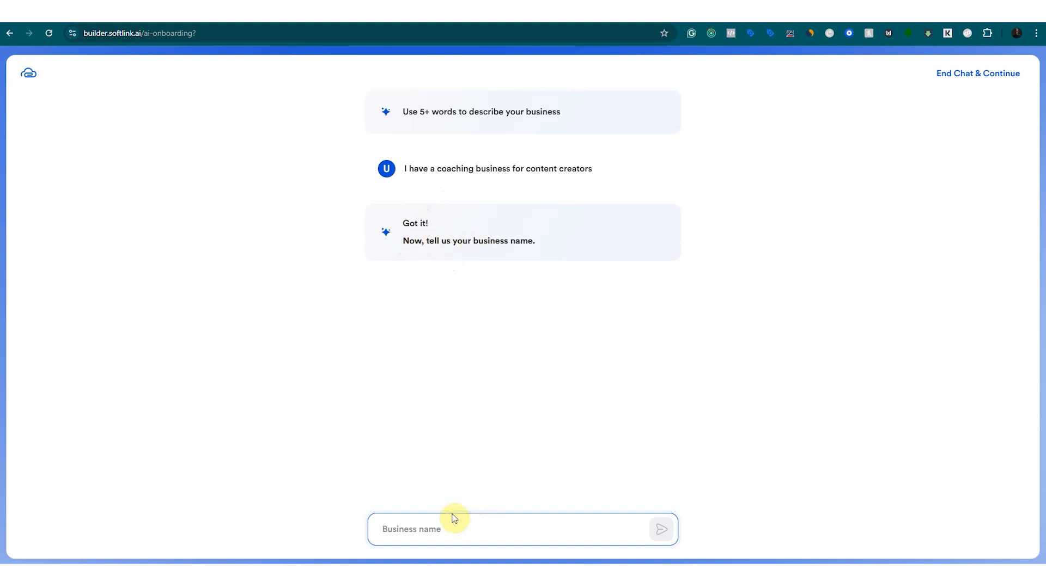
Submit "Daniel Coaching" as the business name.
{"action": "type", "text": "Daniel Coaching"}
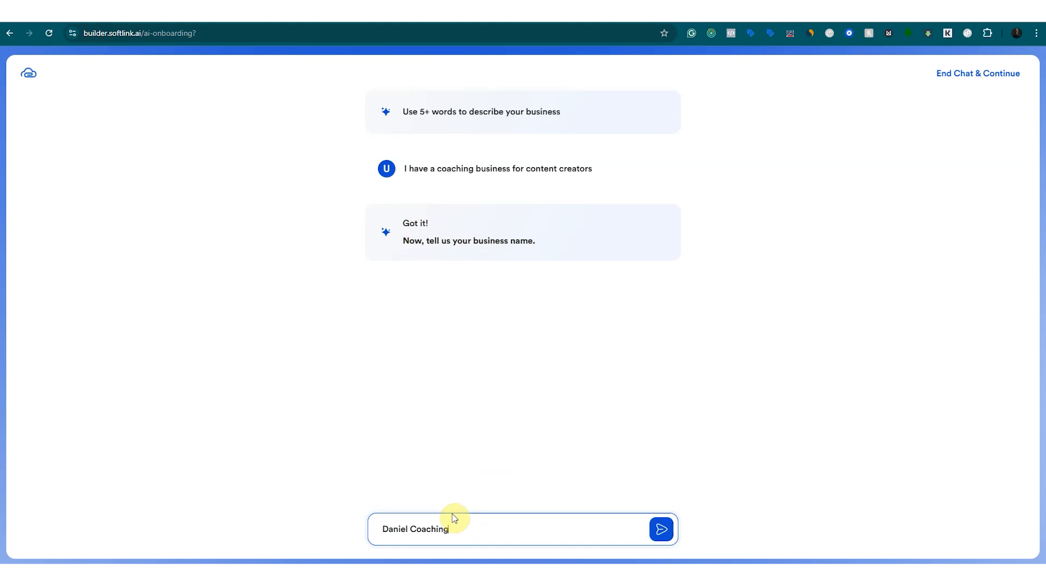
{"action": "left_click", "coordinate": [661, 531]}
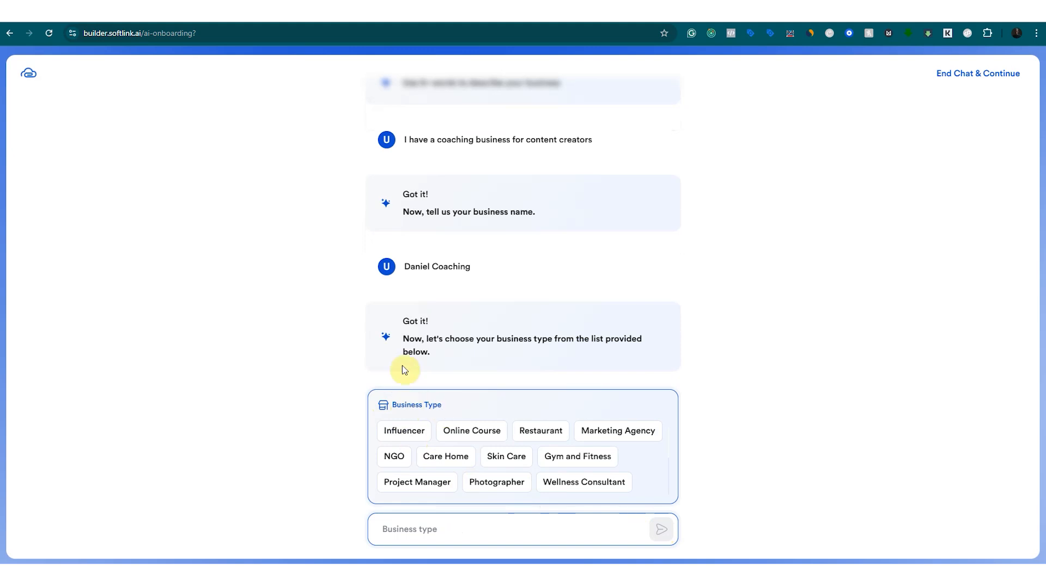
Look through the suggested business types and submit "Business Coach and Consultant" as a custom type.
{"action": "left_click_drag", "start_coordinate": [428, 339], "coordinate": [628, 341]}
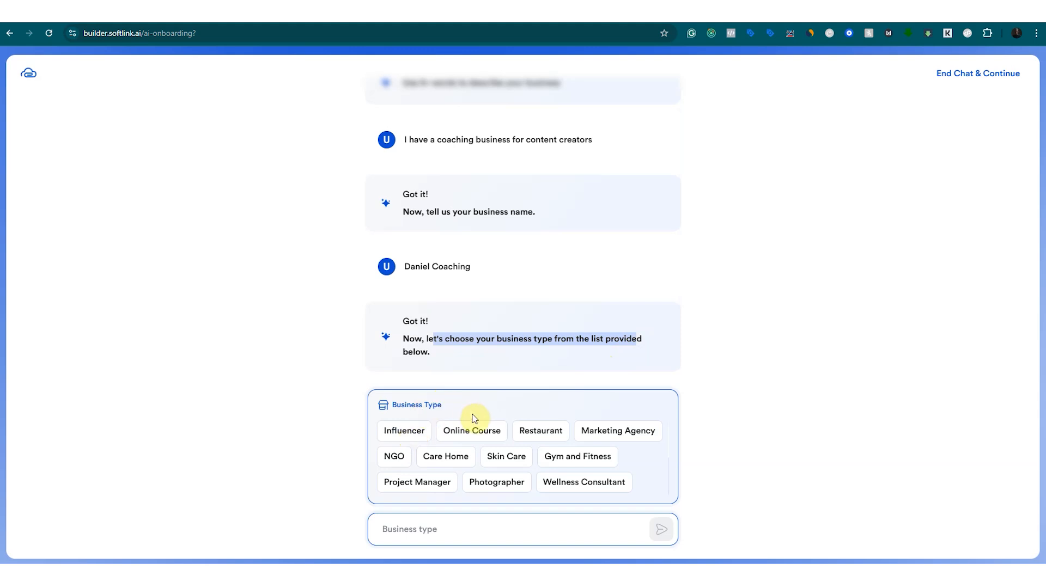
{"action": "scroll", "coordinate": [514, 458], "scroll_direction": "down", "scroll_amount": 3}
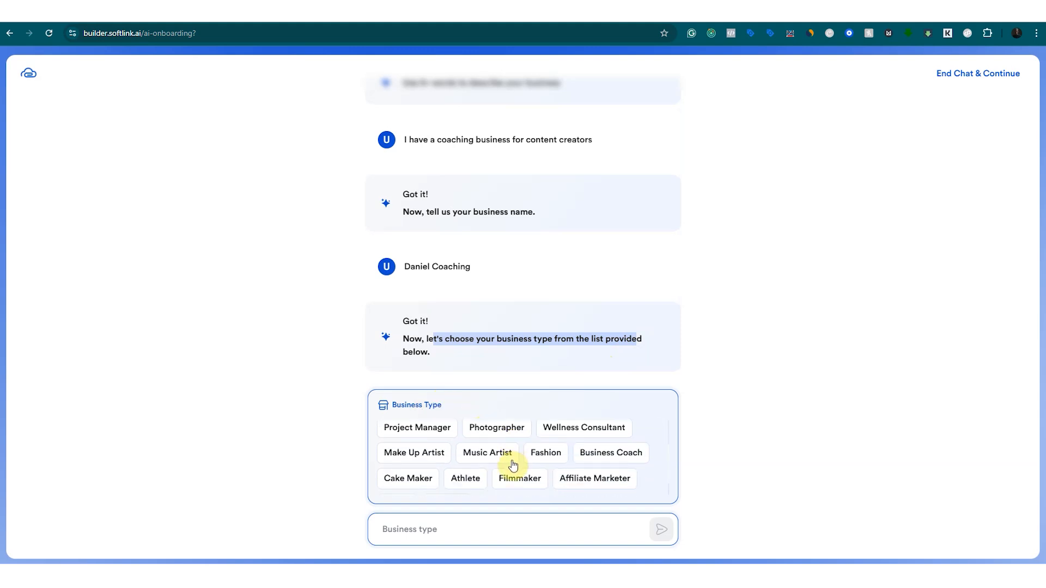
{"action": "scroll", "coordinate": [480, 466], "scroll_direction": "up", "scroll_amount": 2}
{"action": "scroll", "coordinate": [468, 469], "scroll_direction": "up", "scroll_amount": 2}
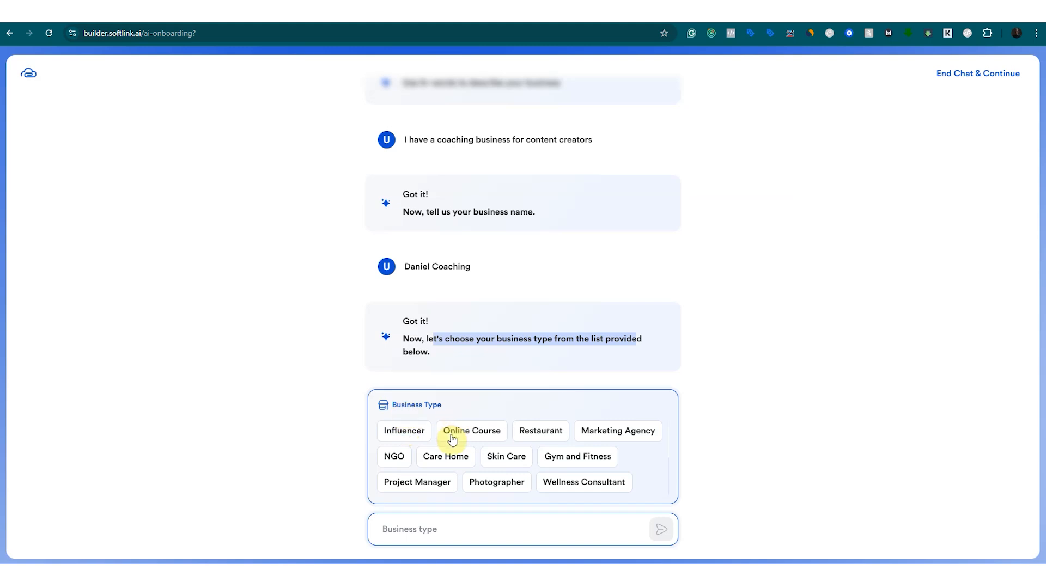
{"action": "scroll", "coordinate": [493, 455], "scroll_direction": "down", "scroll_amount": 3}
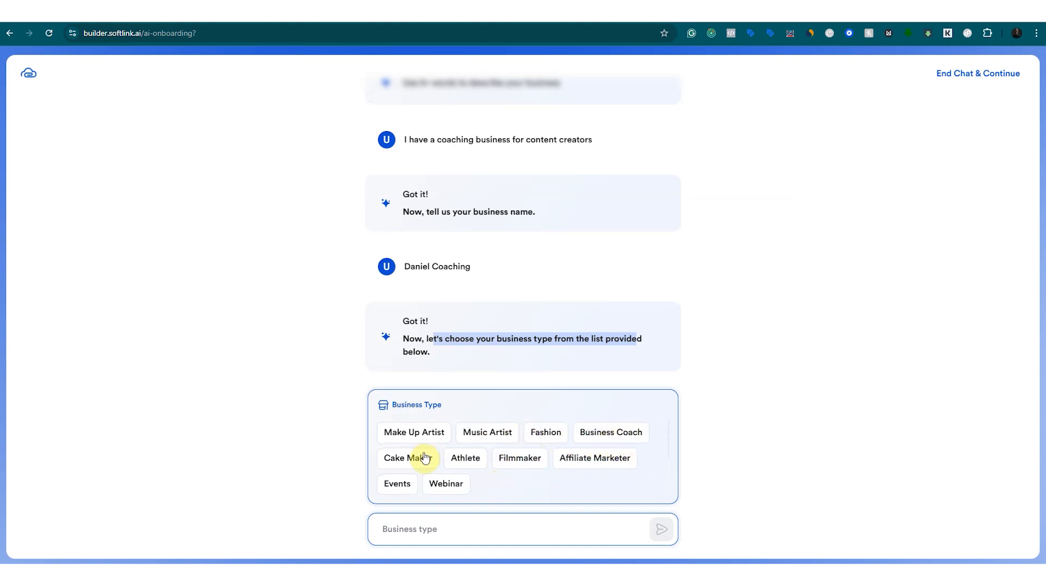
{"action": "scroll", "coordinate": [425, 455], "scroll_direction": "up", "scroll_amount": 3}
{"action": "scroll", "coordinate": [430, 453], "scroll_direction": "down", "scroll_amount": 3}
{"action": "left_click", "coordinate": [437, 530]}
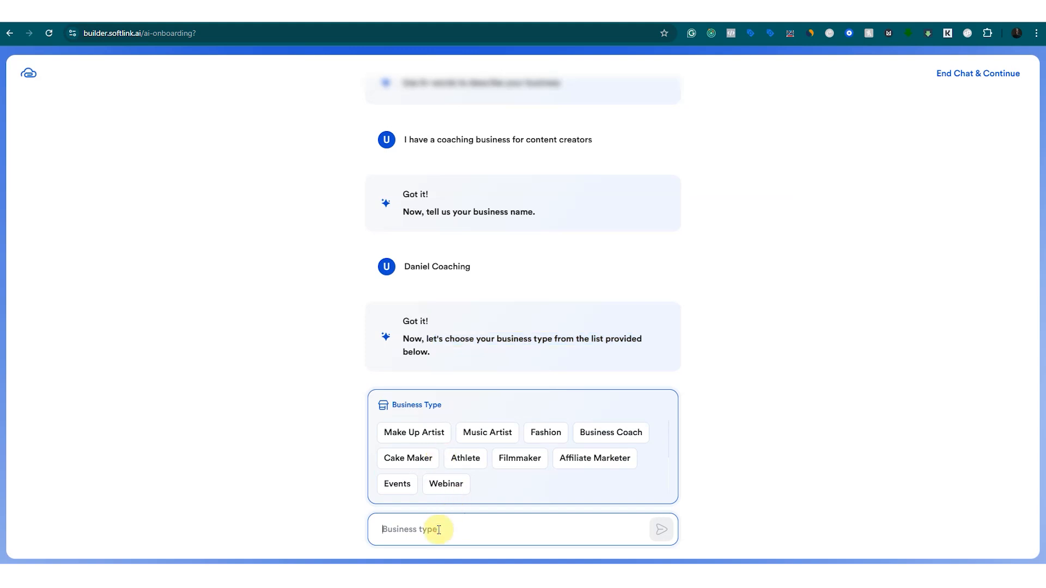
{"action": "type", "text": "Busines"}
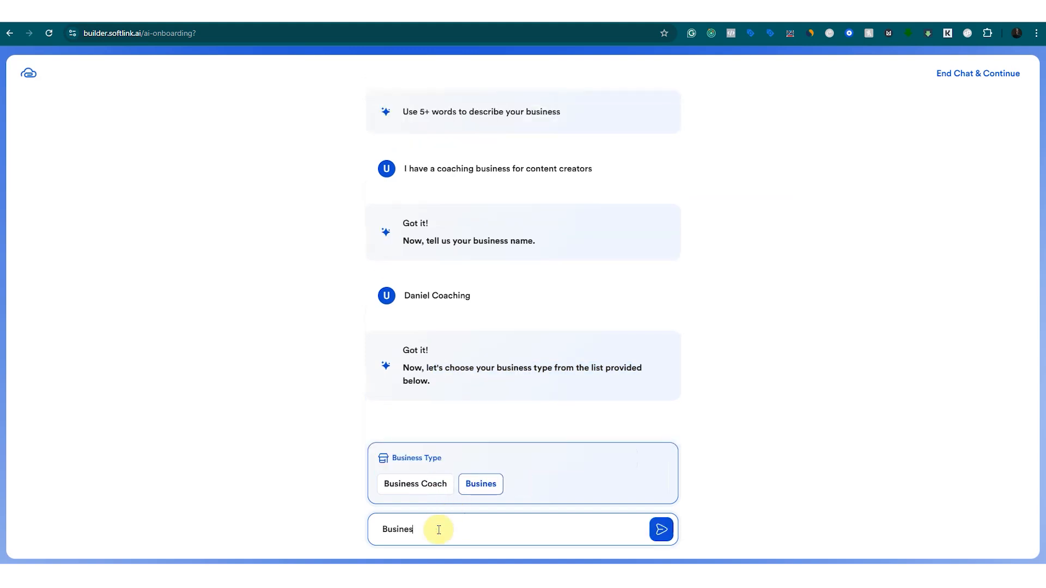
{"action": "type", "text": "s Coach and Consultant"}
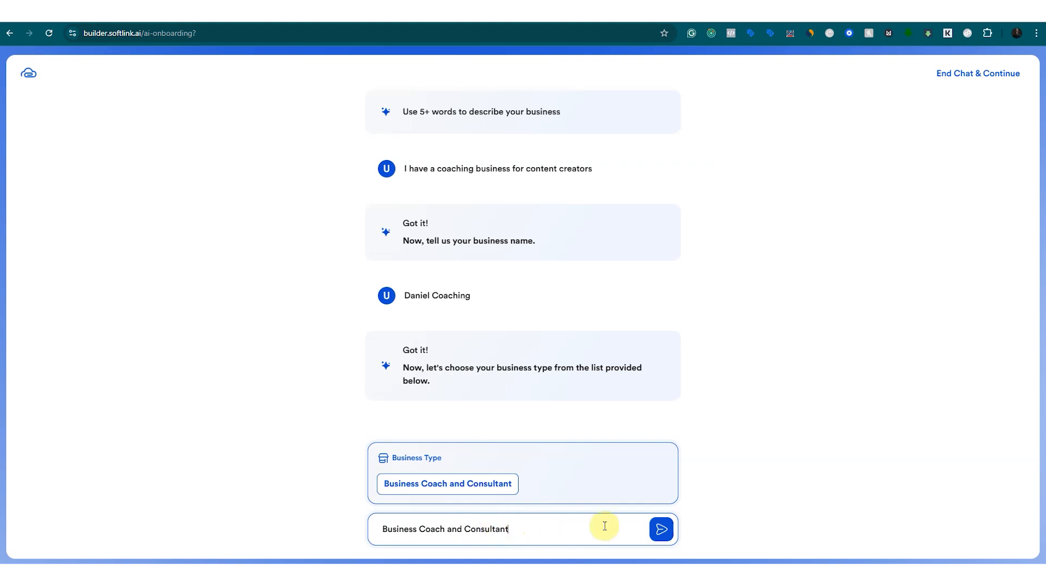
{"action": "left_click", "coordinate": [666, 535]}
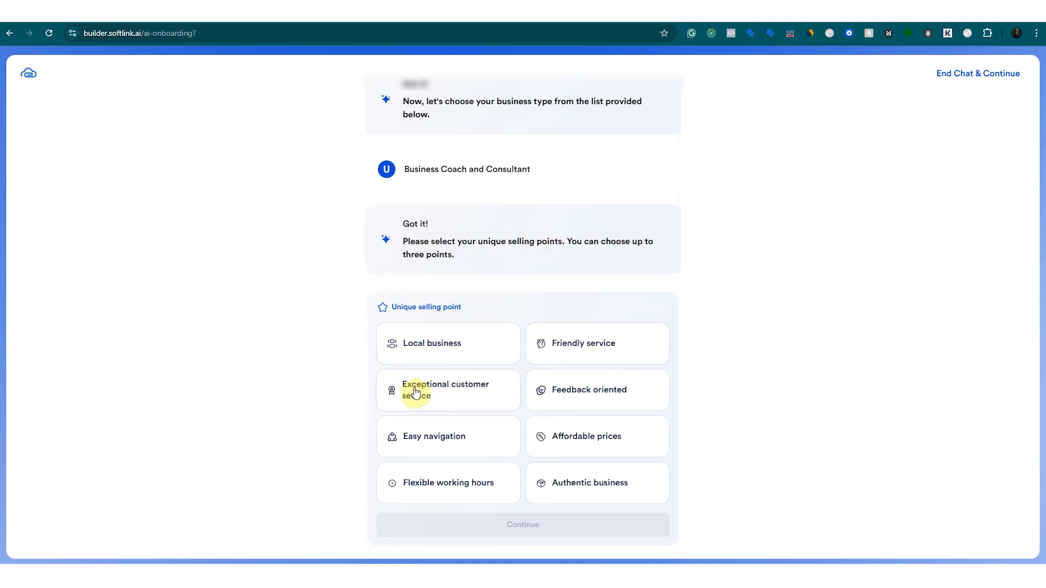
Choose Friendly service, Exceptional customer service and Authentic business as the unique selling points and continue.
{"action": "left_click", "coordinate": [575, 338]}
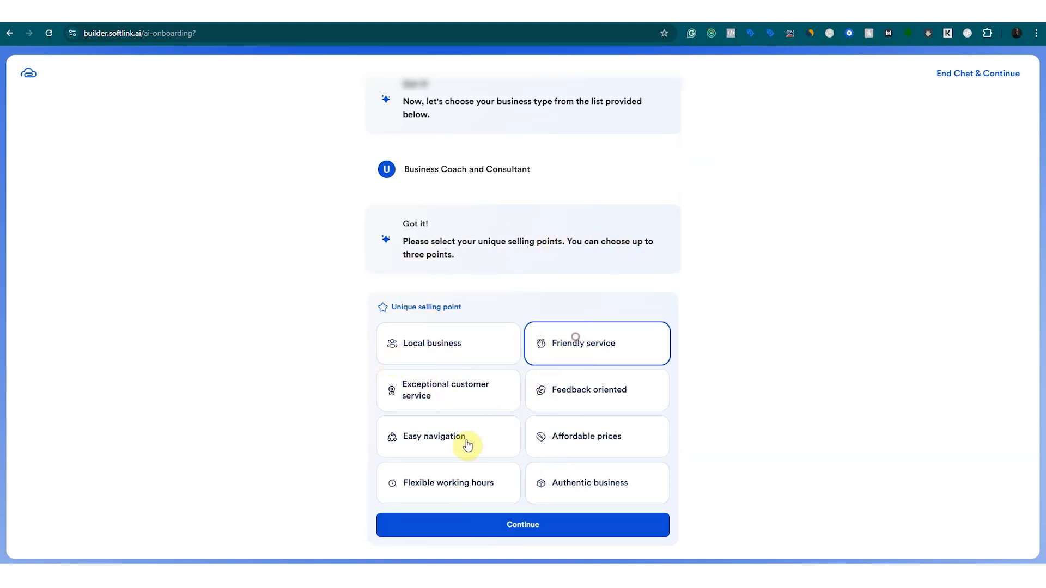
{"action": "left_click", "coordinate": [450, 388]}
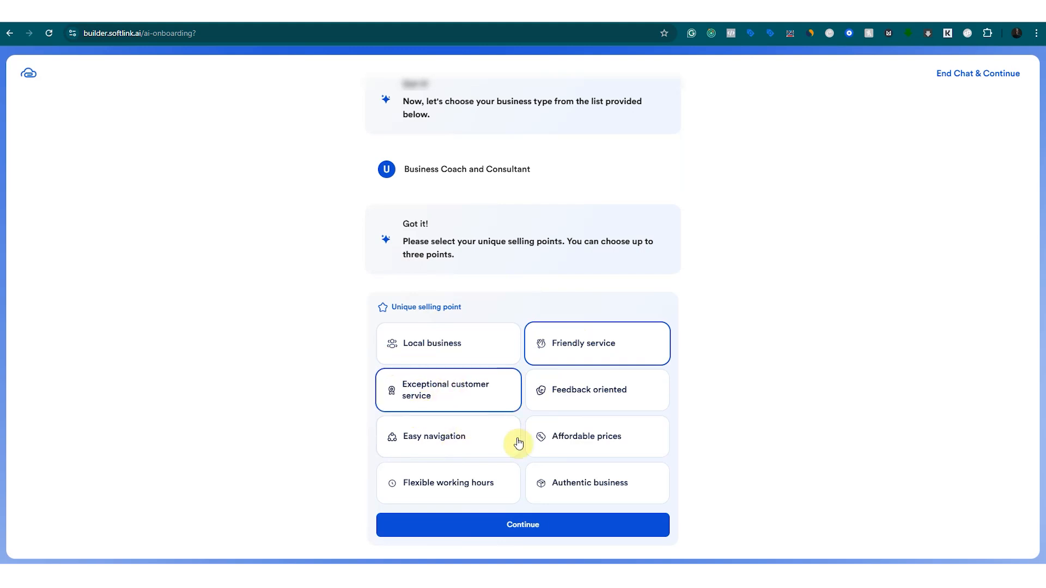
{"action": "left_click", "coordinate": [579, 483]}
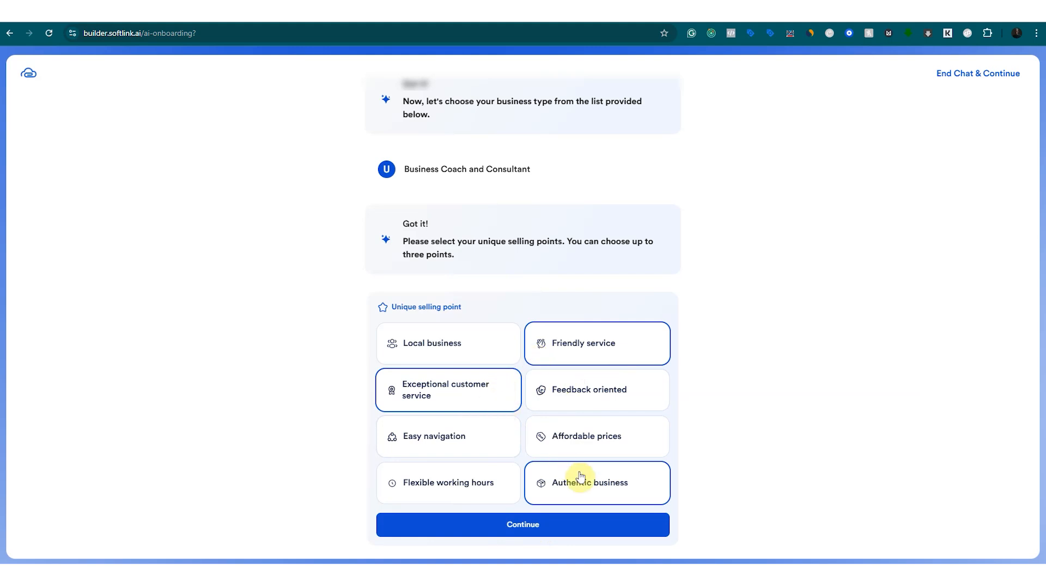
{"action": "left_click", "coordinate": [546, 527]}
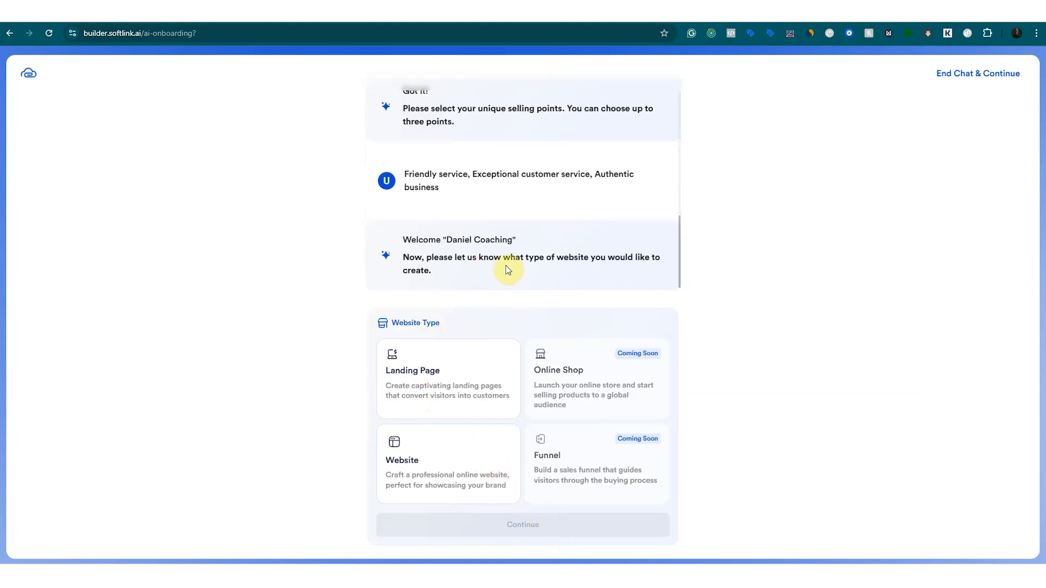
Select Landing Page as the website type and continue.
{"action": "left_click_drag", "start_coordinate": [522, 256], "coordinate": [626, 257]}
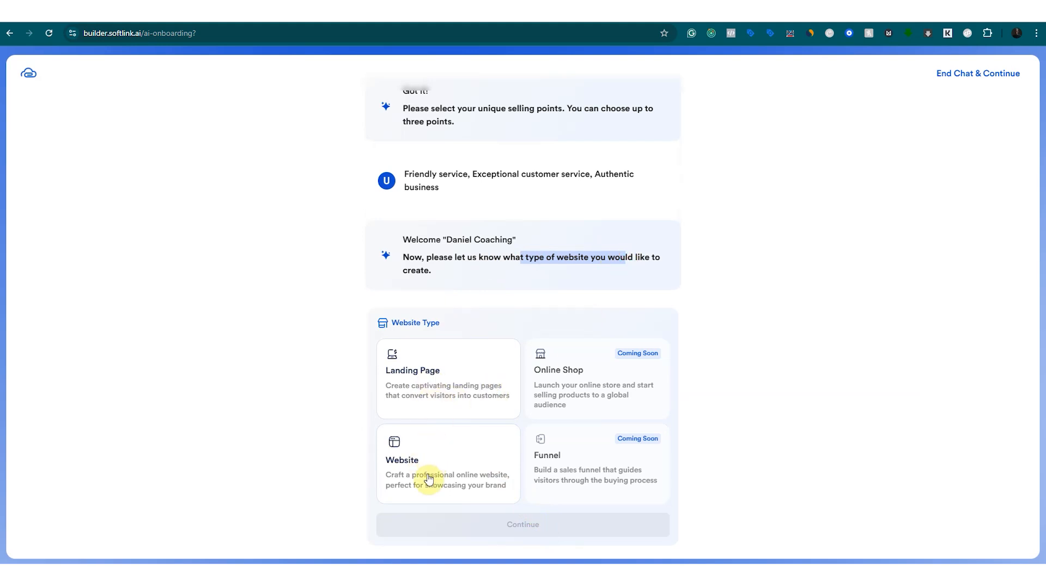
{"action": "left_click", "coordinate": [436, 375]}
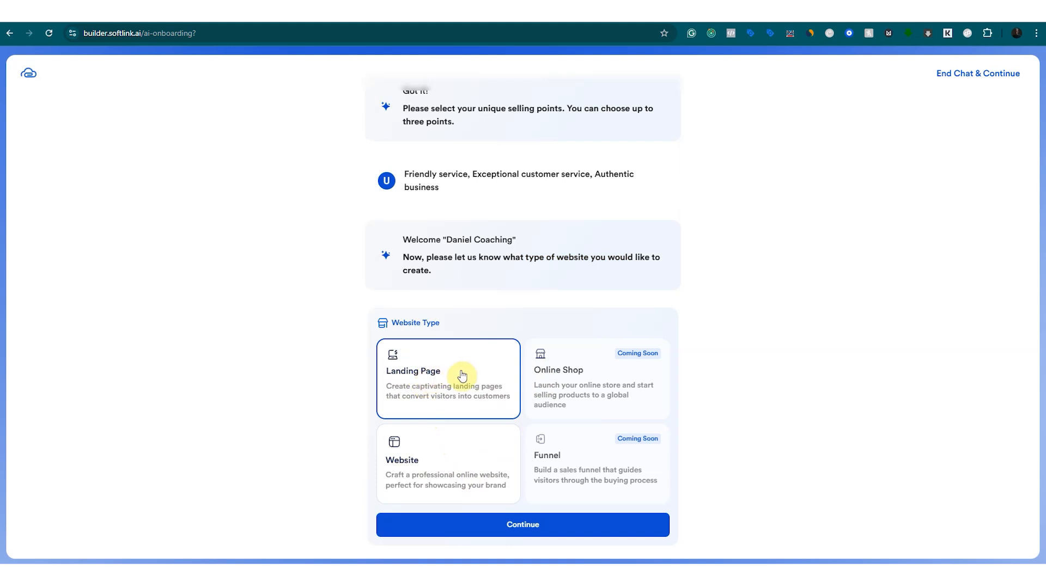
{"action": "left_click", "coordinate": [463, 470]}
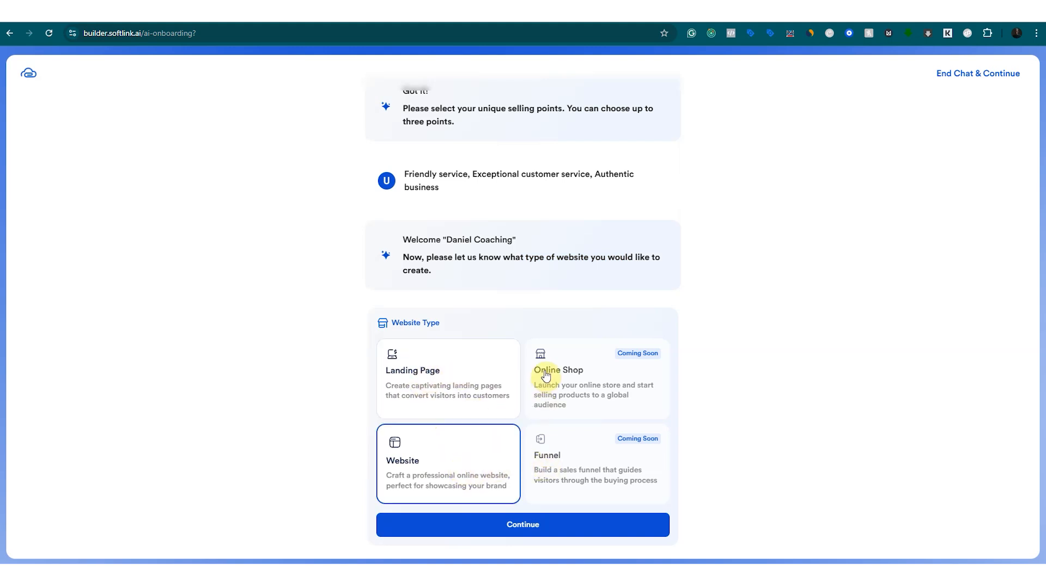
{"action": "left_click", "coordinate": [467, 380]}
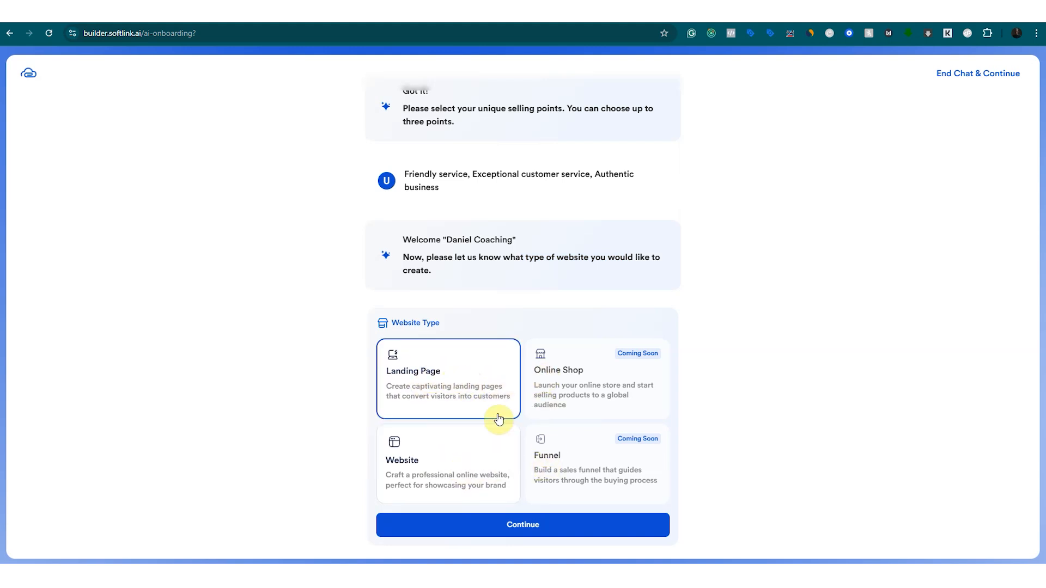
{"action": "left_click", "coordinate": [546, 533]}
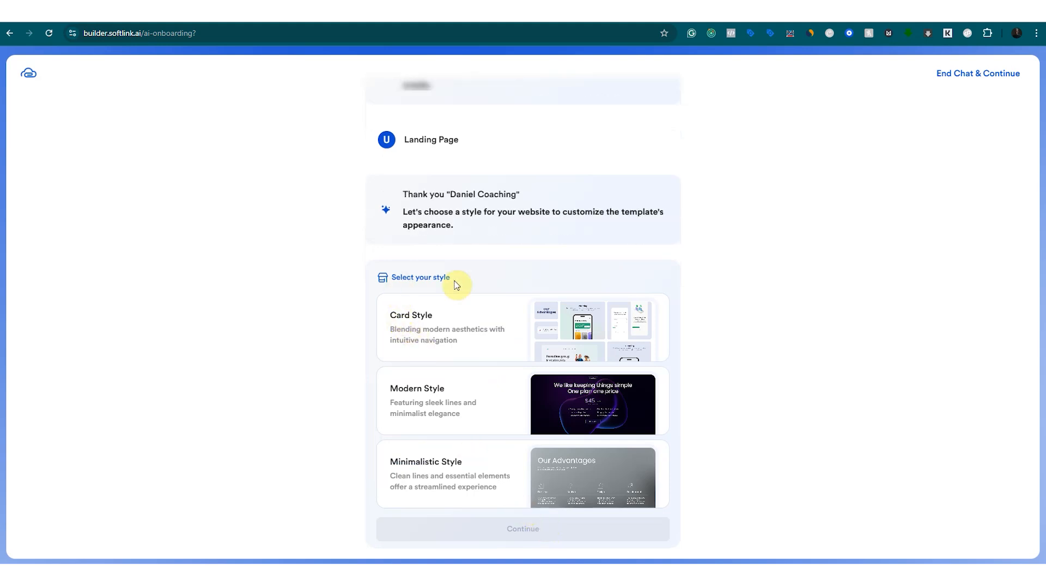
Compare the template styles, choose Modern Style for the website and continue.
{"action": "left_click_drag", "start_coordinate": [429, 214], "coordinate": [644, 221]}
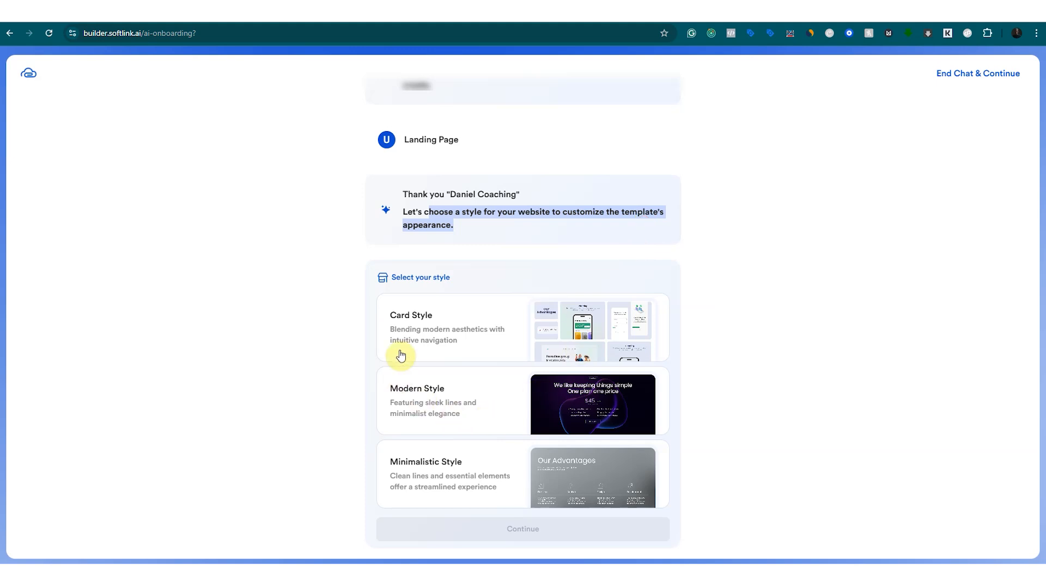
{"action": "left_click", "coordinate": [418, 414]}
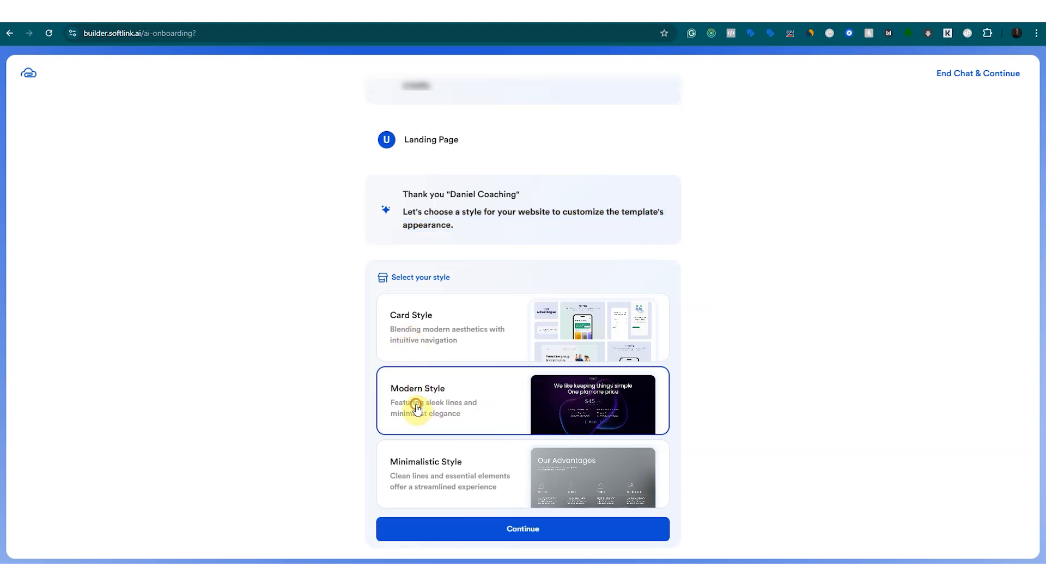
{"action": "left_click", "coordinate": [428, 474]}
{"action": "left_click", "coordinate": [414, 341]}
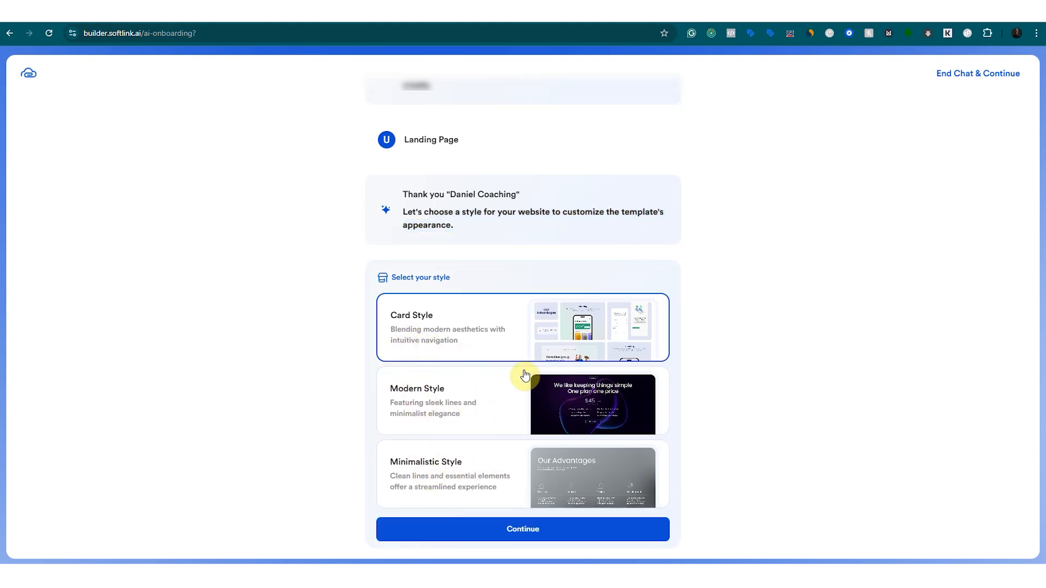
{"action": "left_click", "coordinate": [469, 406]}
{"action": "left_click", "coordinate": [525, 530]}
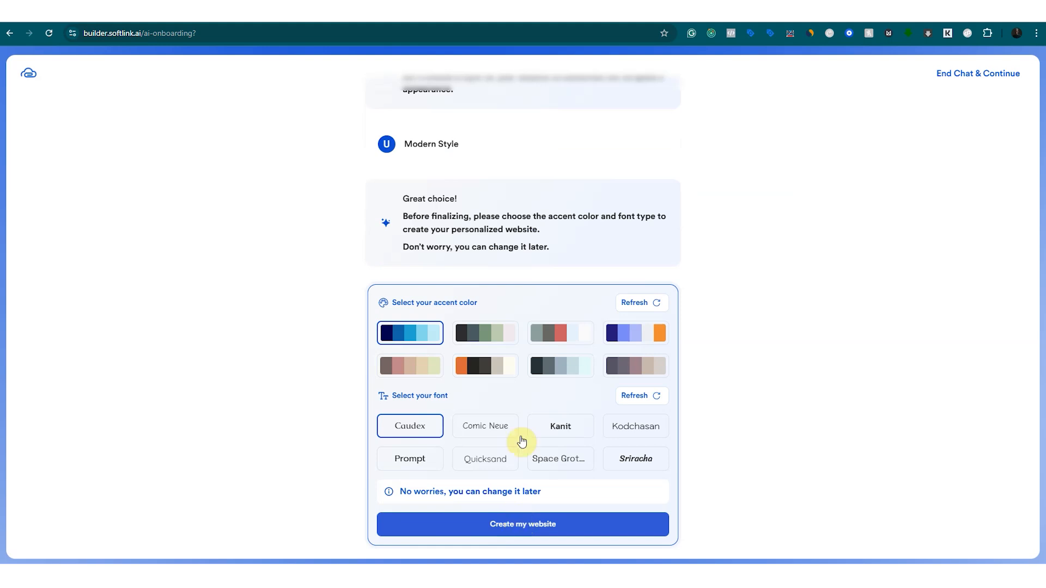
Choose the blue accent color palette and the Kanit font, and create the website.
{"action": "left_click_drag", "start_coordinate": [429, 219], "coordinate": [564, 254]}
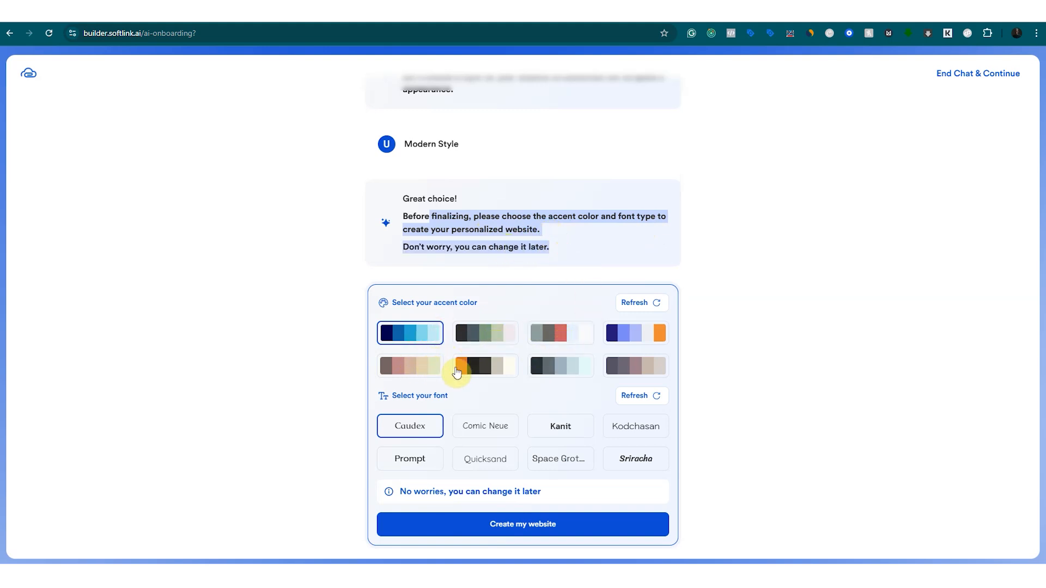
{"action": "left_click", "coordinate": [427, 334]}
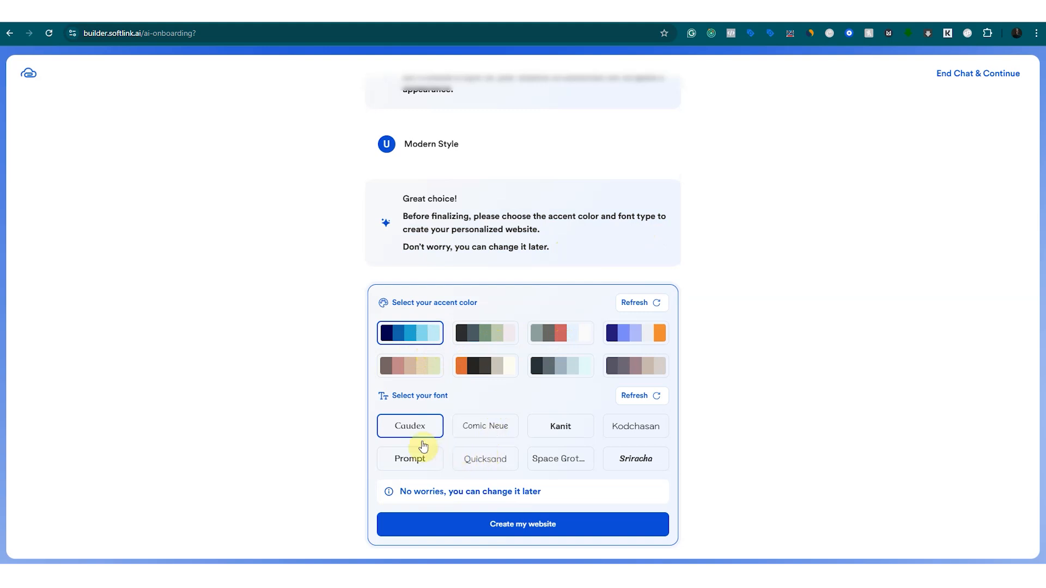
{"action": "left_click", "coordinate": [558, 431]}
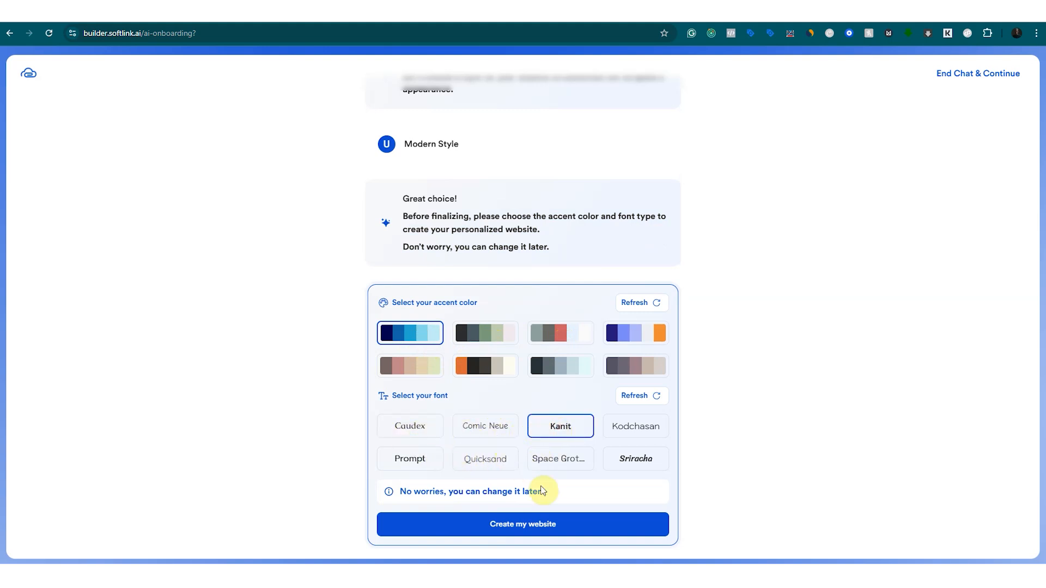
{"action": "left_click", "coordinate": [512, 527]}
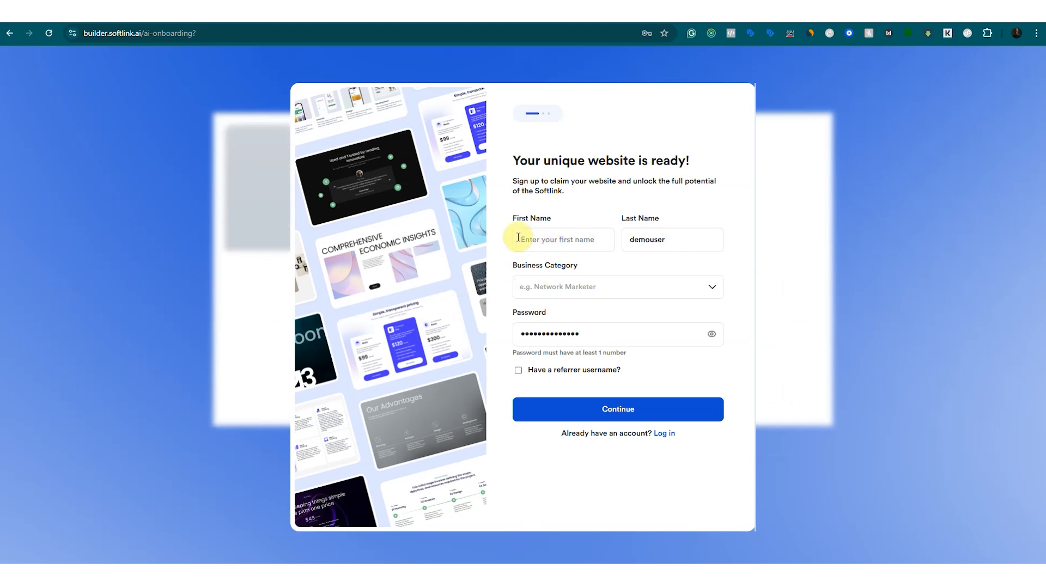
Switch from sign-up to logging in with the existing account, using the prefilled credentials, to claim the generated website.
{"action": "left_click", "coordinate": [570, 294]}
{"action": "left_click", "coordinate": [570, 294]}
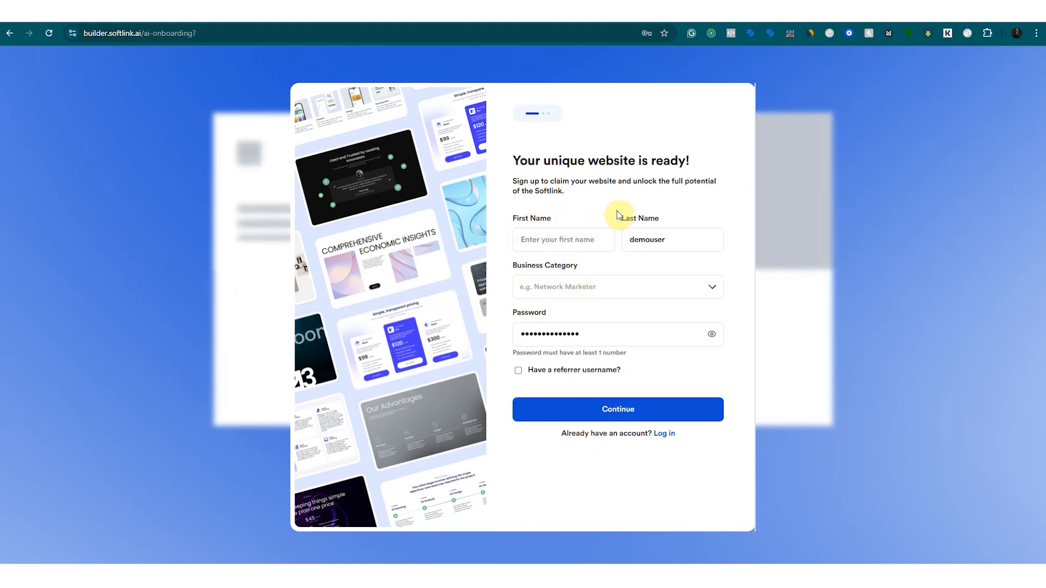
{"action": "left_click", "coordinate": [664, 434]}
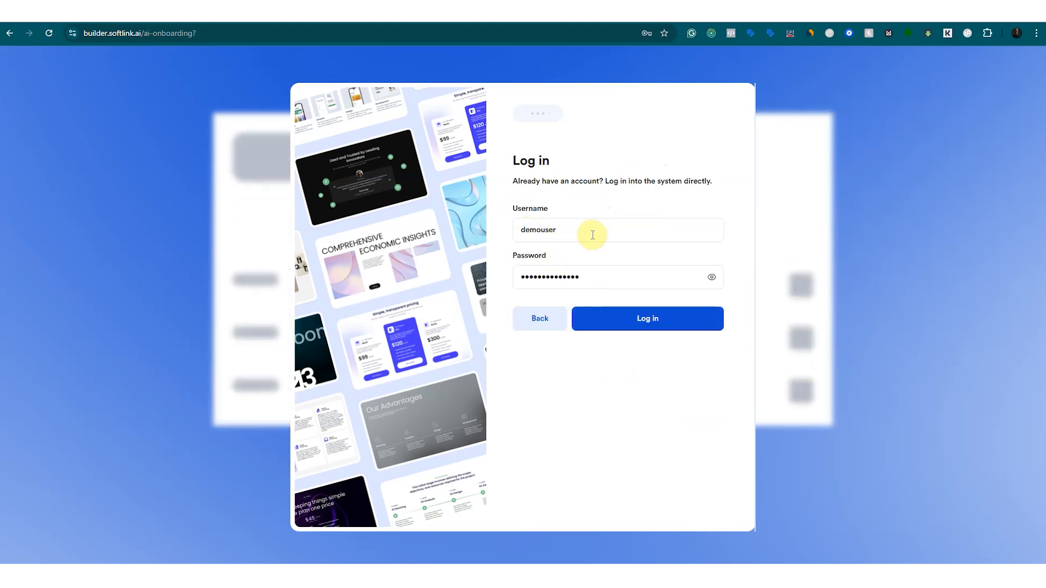
{"action": "left_click", "coordinate": [653, 322]}
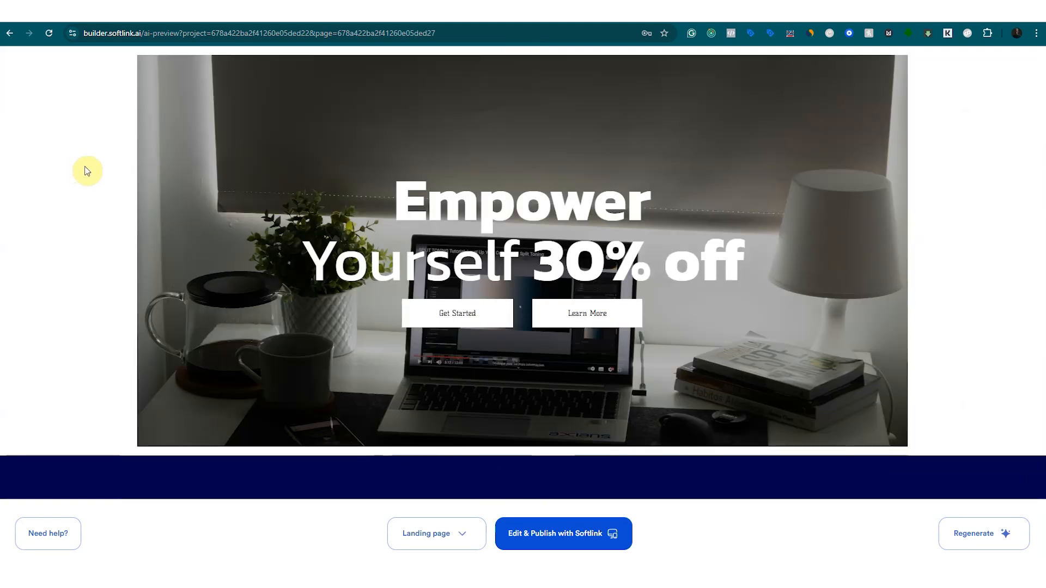
Examine the hero banner, the company story and the introduction to the services in the generated landing page preview.
{"action": "scroll", "coordinate": [175, 179], "scroll_direction": "down", "scroll_amount": 1}
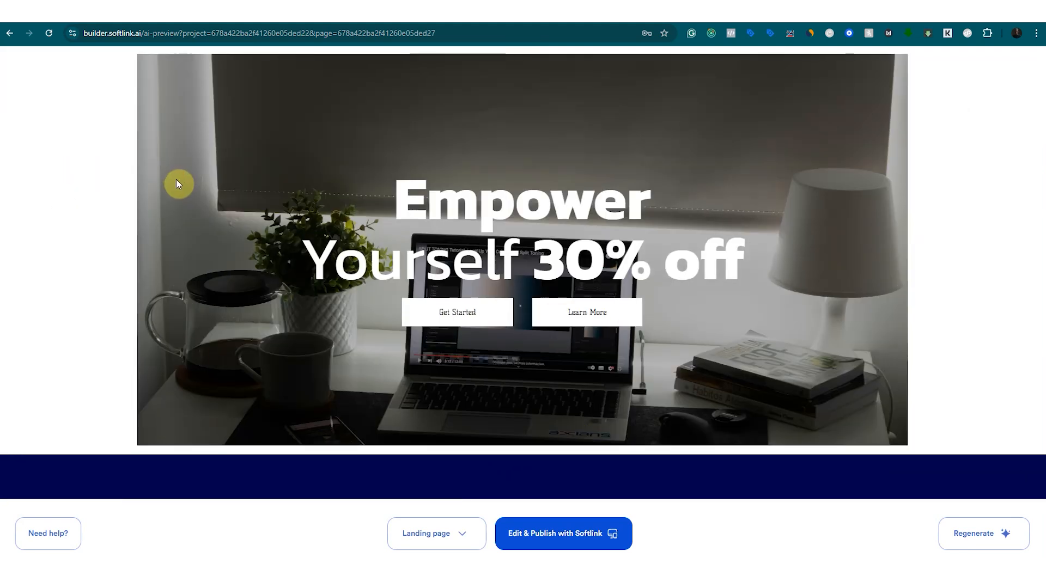
{"action": "scroll", "coordinate": [176, 183], "scroll_direction": "down", "scroll_amount": 10}
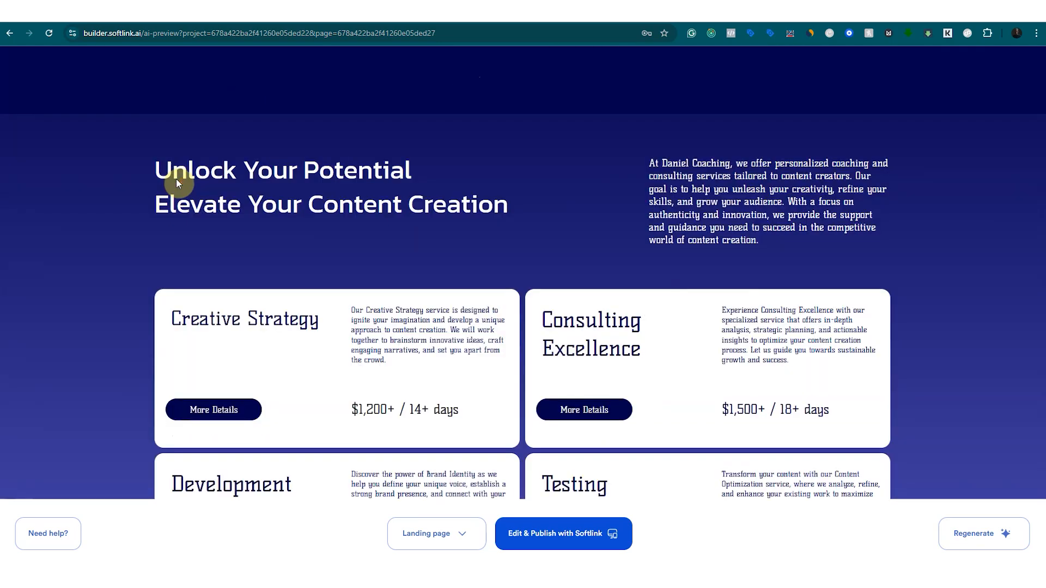
{"action": "scroll", "coordinate": [175, 179], "scroll_direction": "up", "scroll_amount": 8}
{"action": "scroll", "coordinate": [313, 165], "scroll_direction": "up", "scroll_amount": 3}
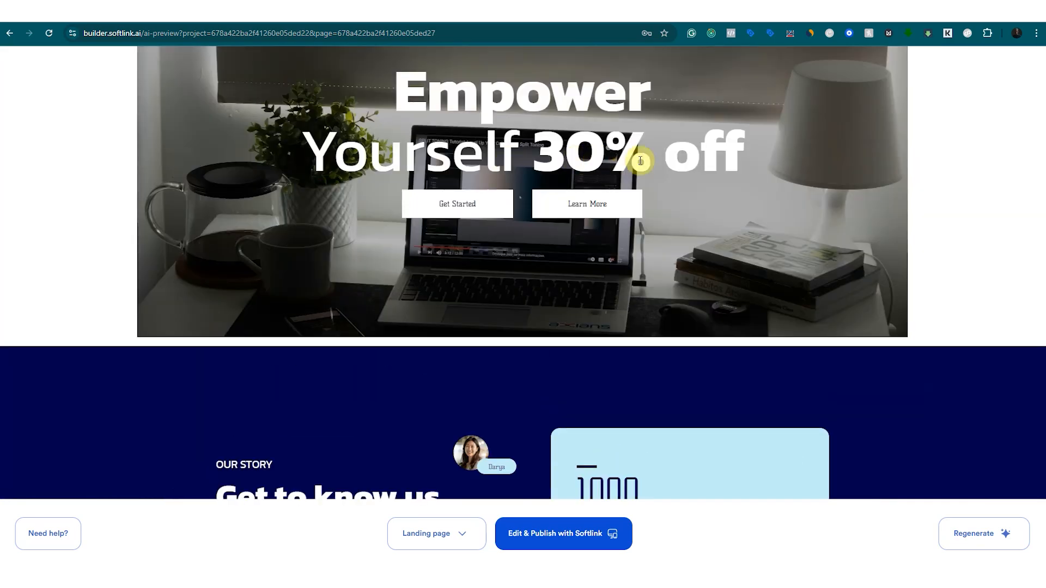
{"action": "scroll", "coordinate": [477, 319], "scroll_direction": "down", "scroll_amount": 1}
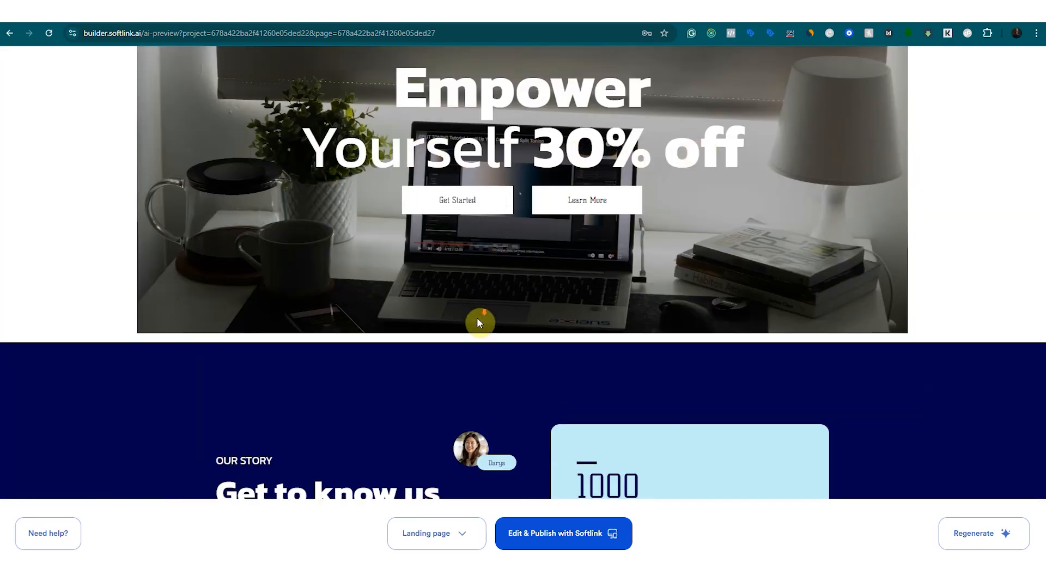
{"action": "scroll", "coordinate": [296, 292], "scroll_direction": "down", "scroll_amount": 5}
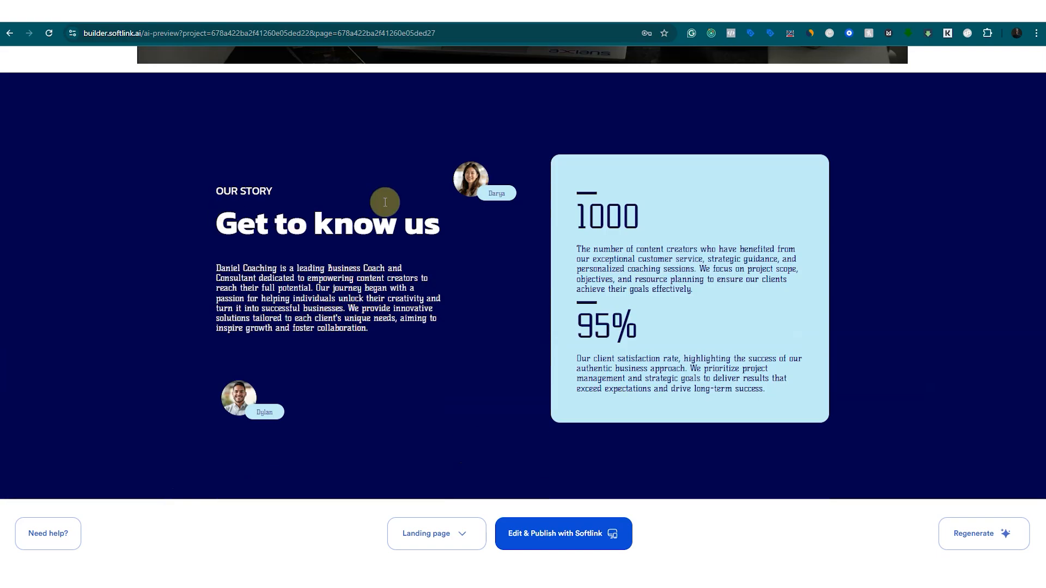
{"action": "scroll", "coordinate": [368, 208], "scroll_direction": "down", "scroll_amount": 3}
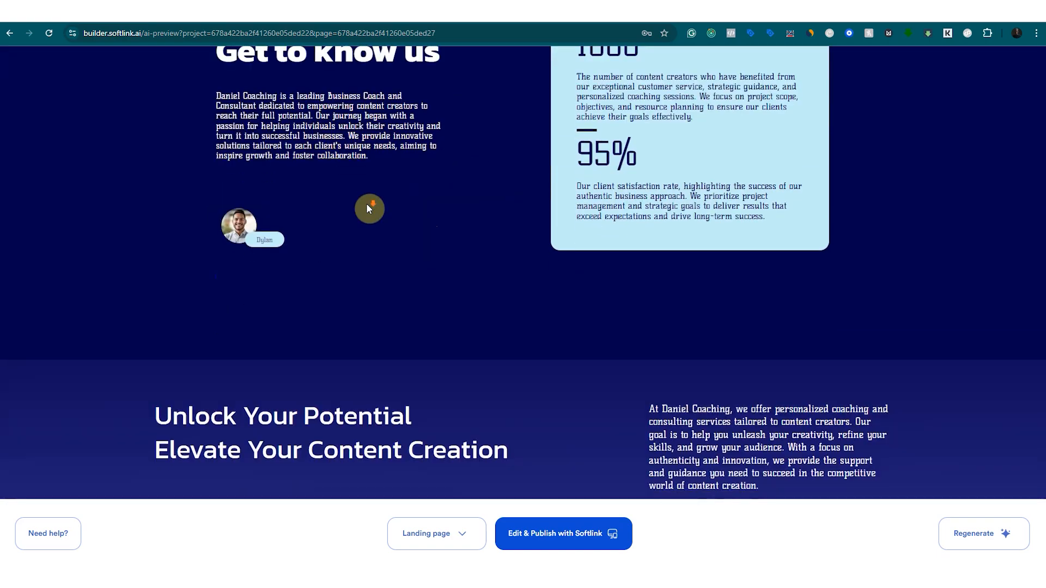
{"action": "scroll", "coordinate": [366, 206], "scroll_direction": "down", "scroll_amount": 3}
{"action": "scroll", "coordinate": [395, 154], "scroll_direction": "down", "scroll_amount": 3}
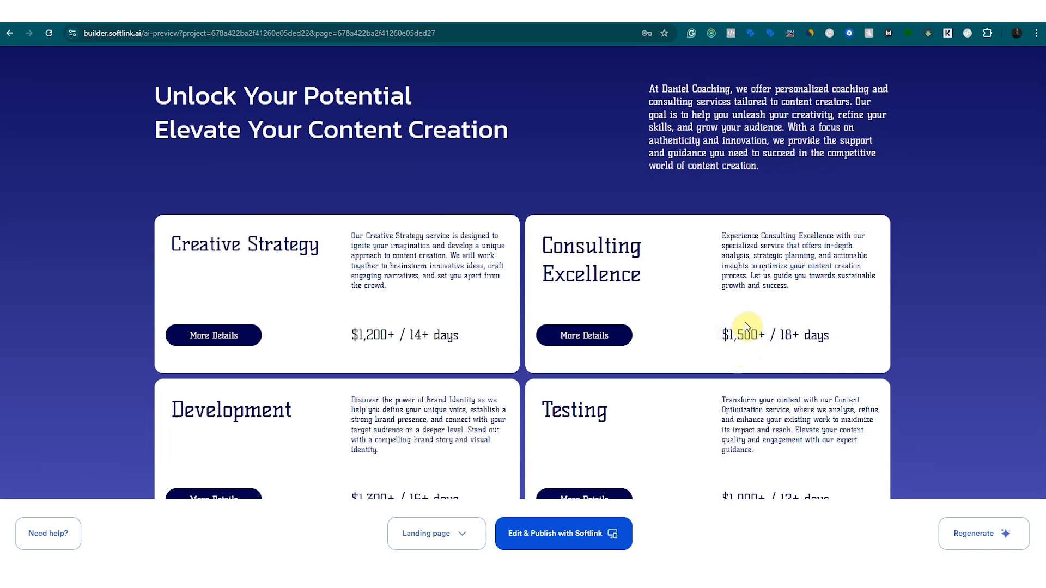
Examine the service cards, team section, client testimonials and contact form in the landing page preview.
{"action": "scroll", "coordinate": [482, 282], "scroll_direction": "down", "scroll_amount": 3}
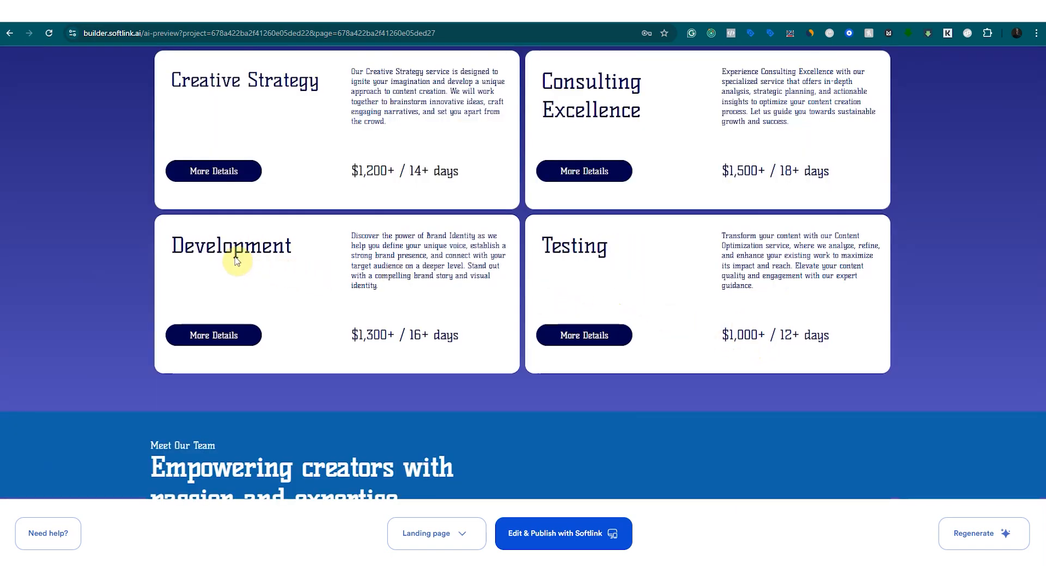
{"action": "scroll", "coordinate": [433, 245], "scroll_direction": "down", "scroll_amount": 4}
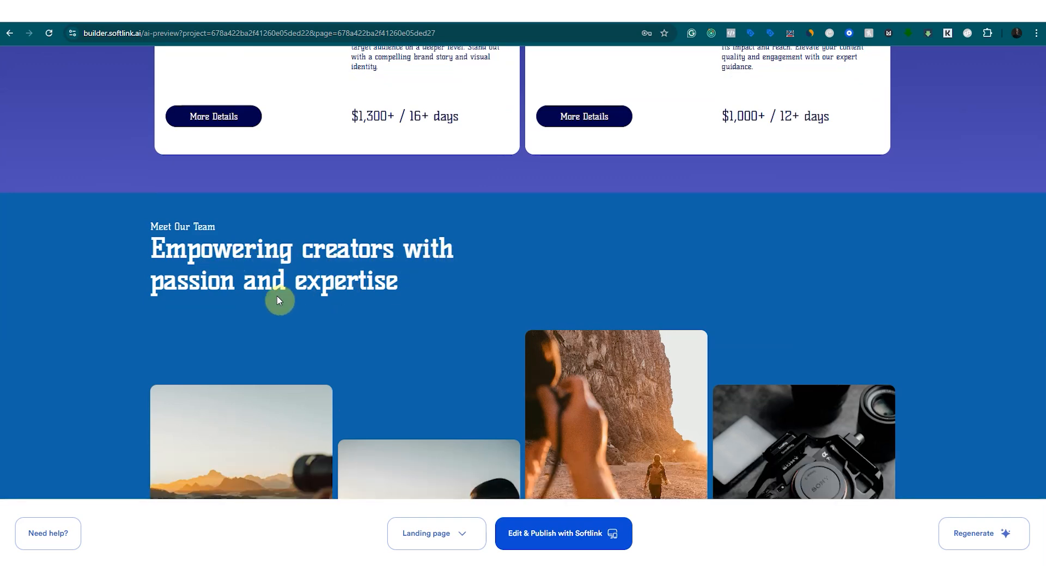
{"action": "scroll", "coordinate": [361, 300], "scroll_direction": "down", "scroll_amount": 4}
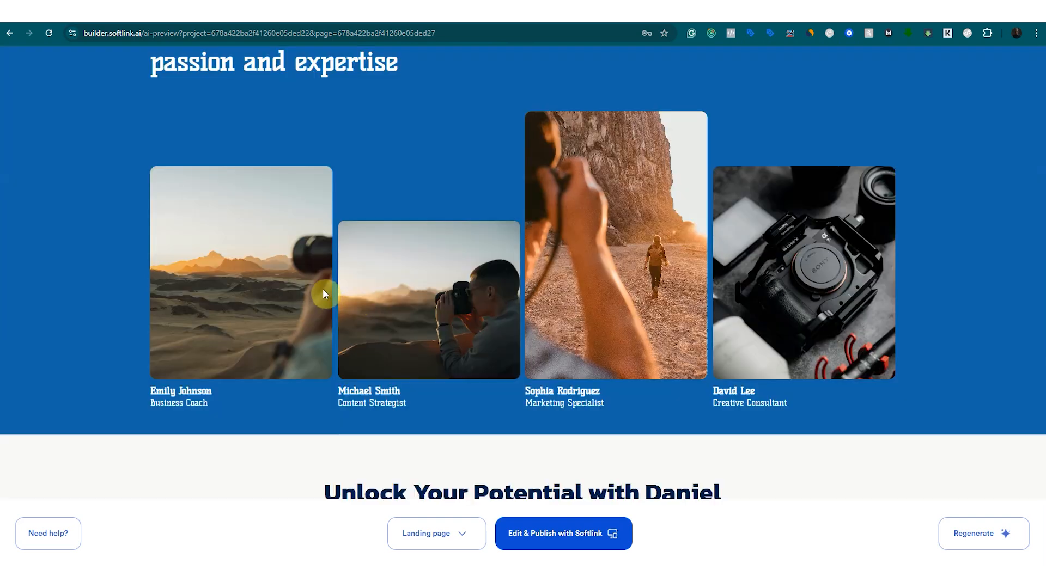
{"action": "scroll", "coordinate": [323, 288], "scroll_direction": "down", "scroll_amount": 6}
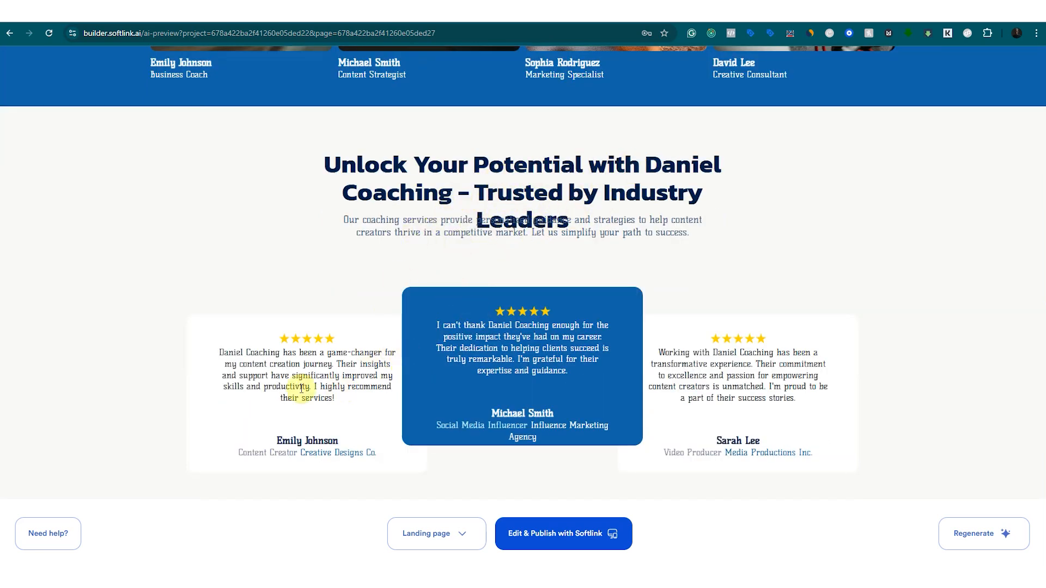
{"action": "scroll", "coordinate": [426, 351], "scroll_direction": "down", "scroll_amount": 8}
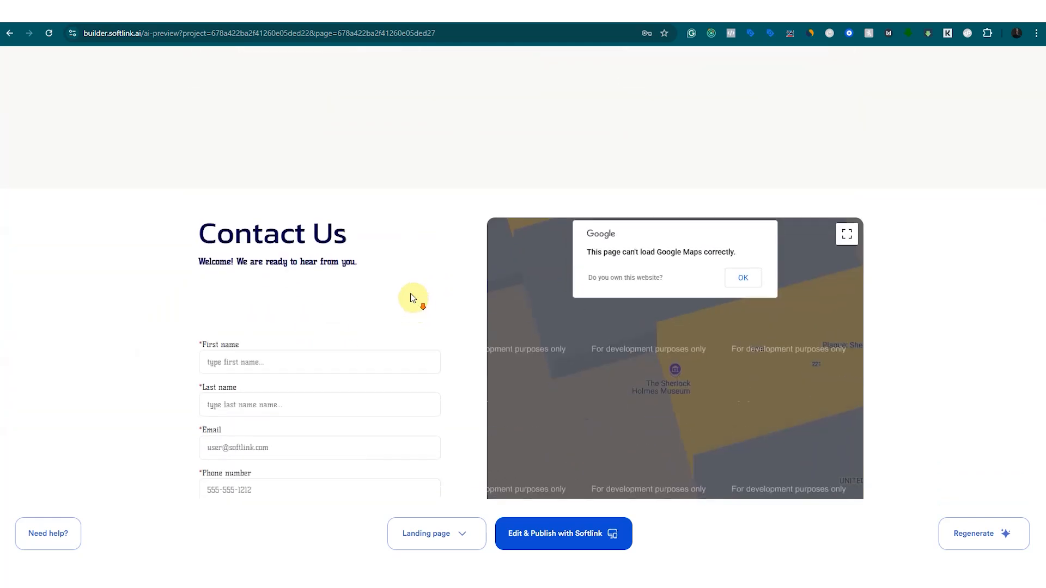
{"action": "scroll", "coordinate": [410, 288], "scroll_direction": "down", "scroll_amount": 1}
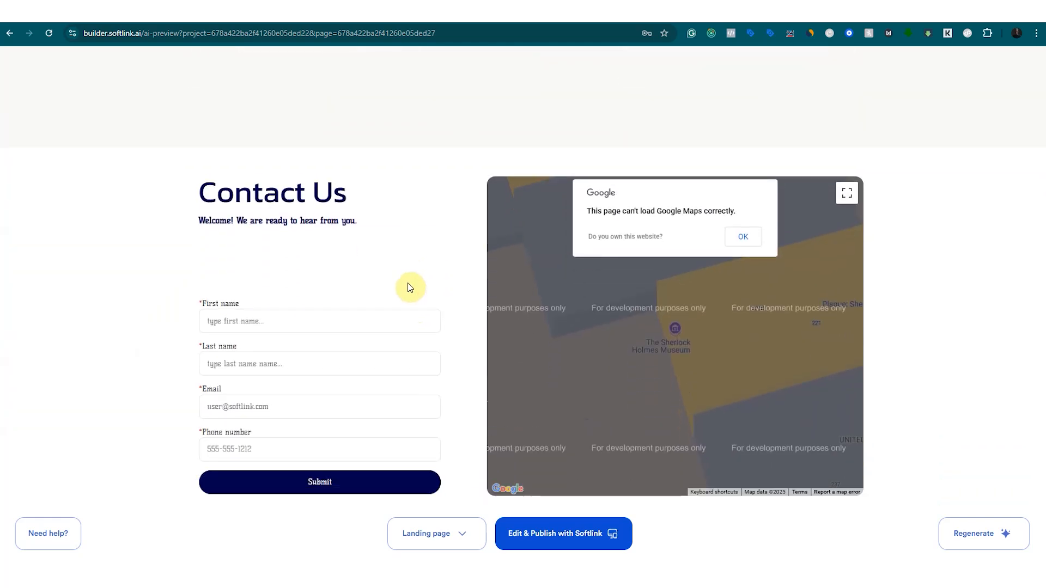
{"action": "scroll", "coordinate": [411, 288], "scroll_direction": "up", "scroll_amount": 1}
{"action": "scroll", "coordinate": [411, 286], "scroll_direction": "down", "scroll_amount": 1}
{"action": "scroll", "coordinate": [320, 380], "scroll_direction": "up", "scroll_amount": 6}
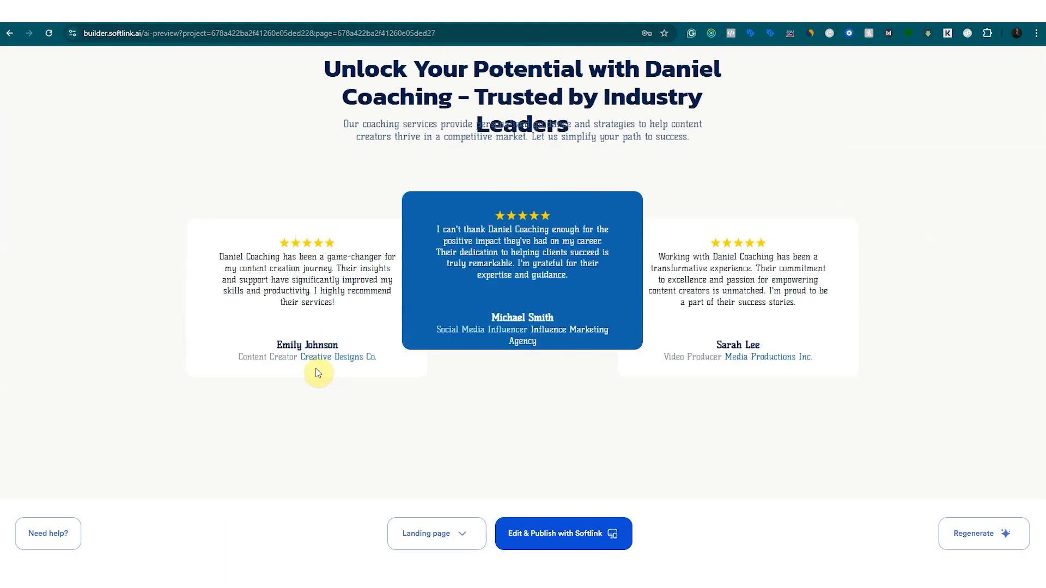
{"action": "scroll", "coordinate": [319, 373], "scroll_direction": "up", "scroll_amount": 6}
{"action": "scroll", "coordinate": [619, 469], "scroll_direction": "down", "scroll_amount": 5}
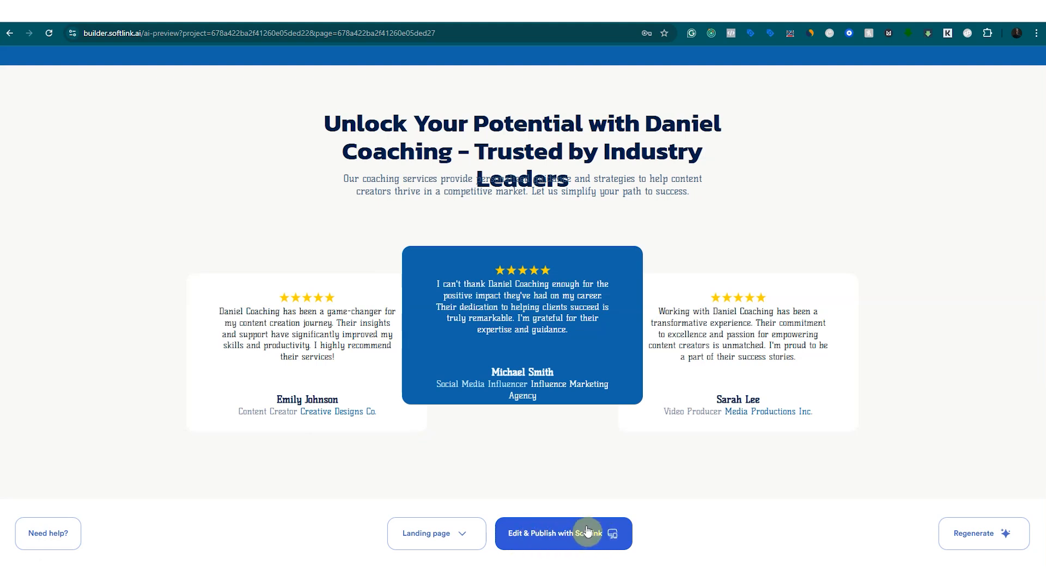
Check which pages the generated website contains.
{"action": "left_click", "coordinate": [456, 535]}
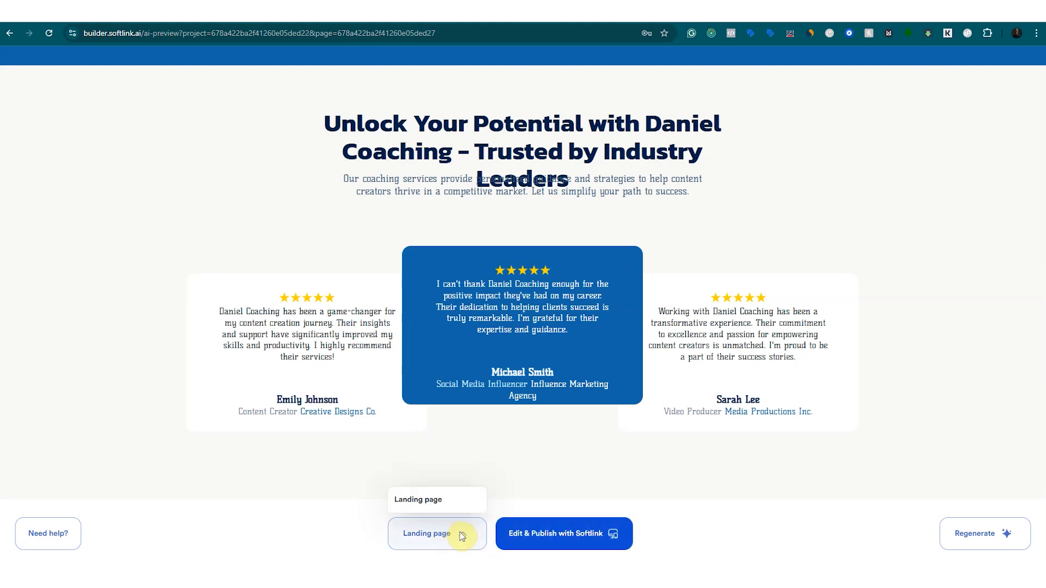
{"action": "left_click", "coordinate": [462, 537]}
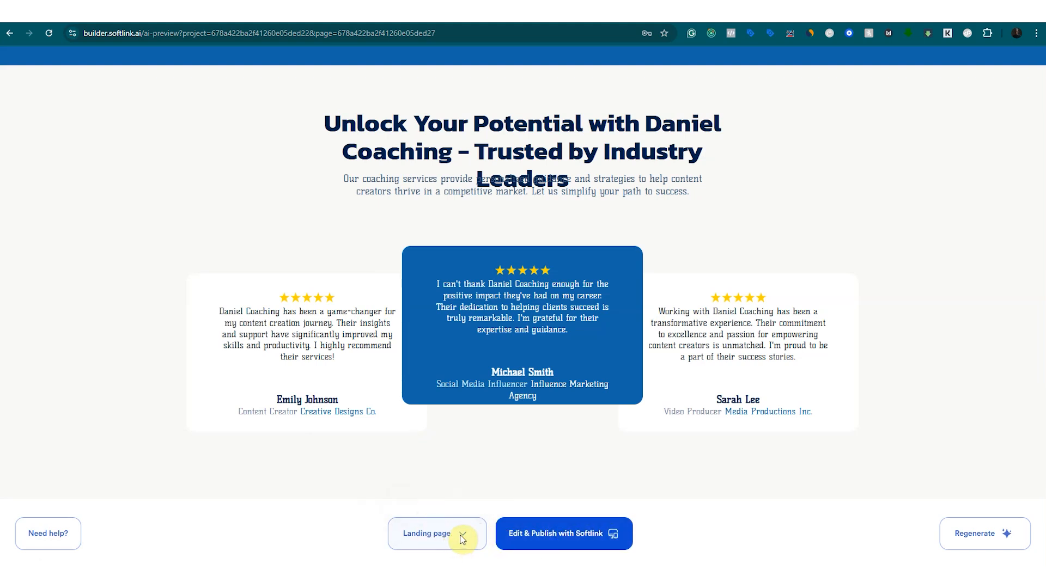
{"action": "left_click", "coordinate": [460, 537]}
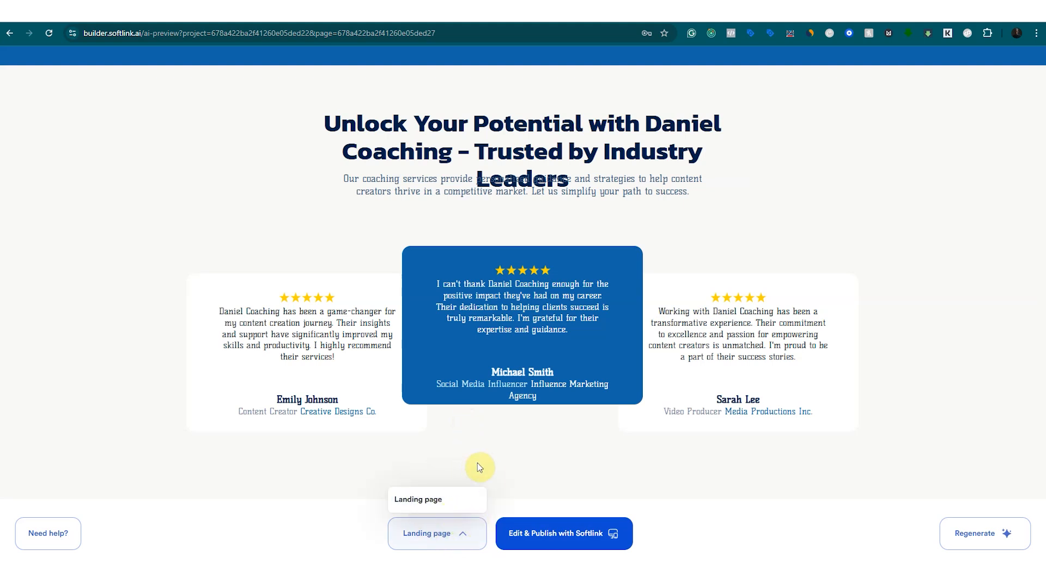
{"action": "left_click", "coordinate": [534, 478]}
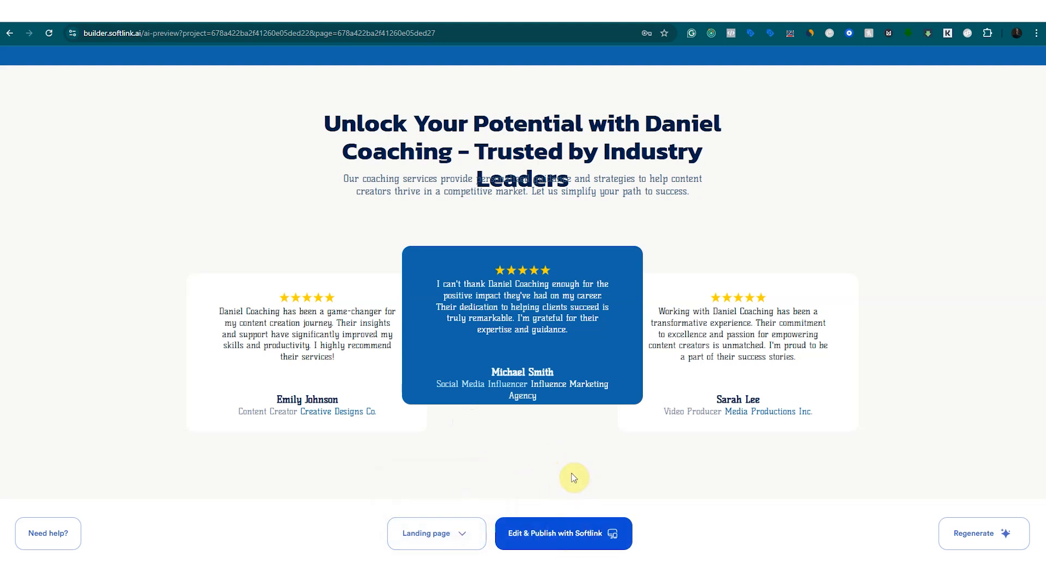
Open the generated website in the editor and look over the upper part of the landing page.
{"action": "left_click", "coordinate": [550, 534]}
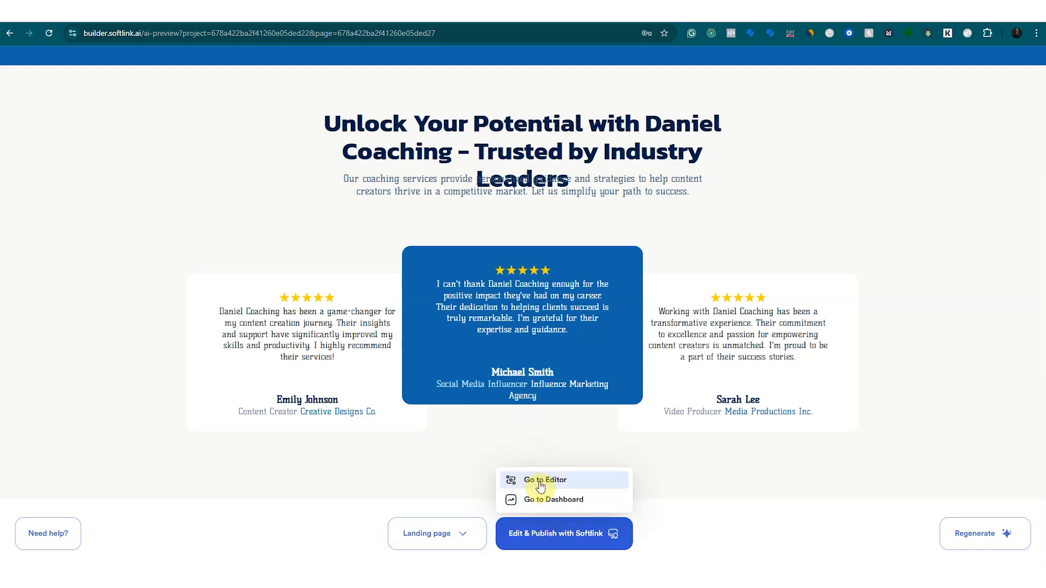
{"action": "left_click", "coordinate": [568, 482]}
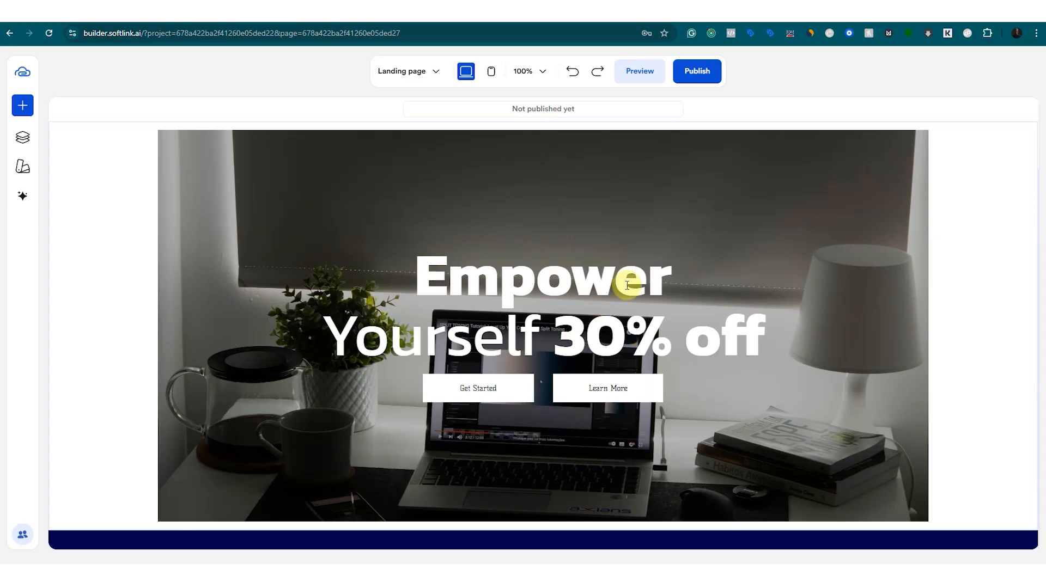
{"action": "scroll", "coordinate": [432, 269], "scroll_direction": "down", "scroll_amount": 5}
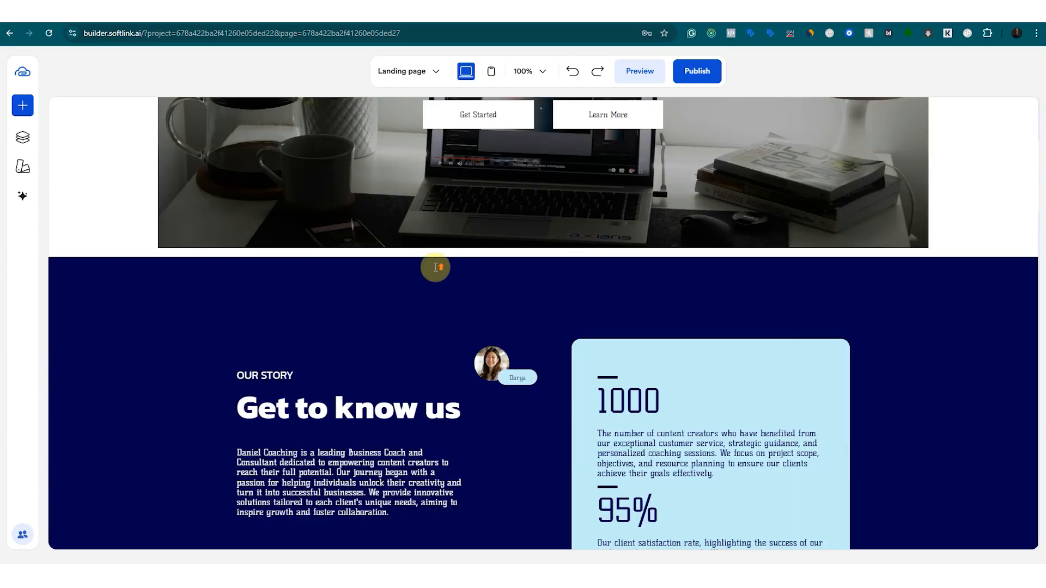
{"action": "scroll", "coordinate": [557, 285], "scroll_direction": "up", "scroll_amount": 5}
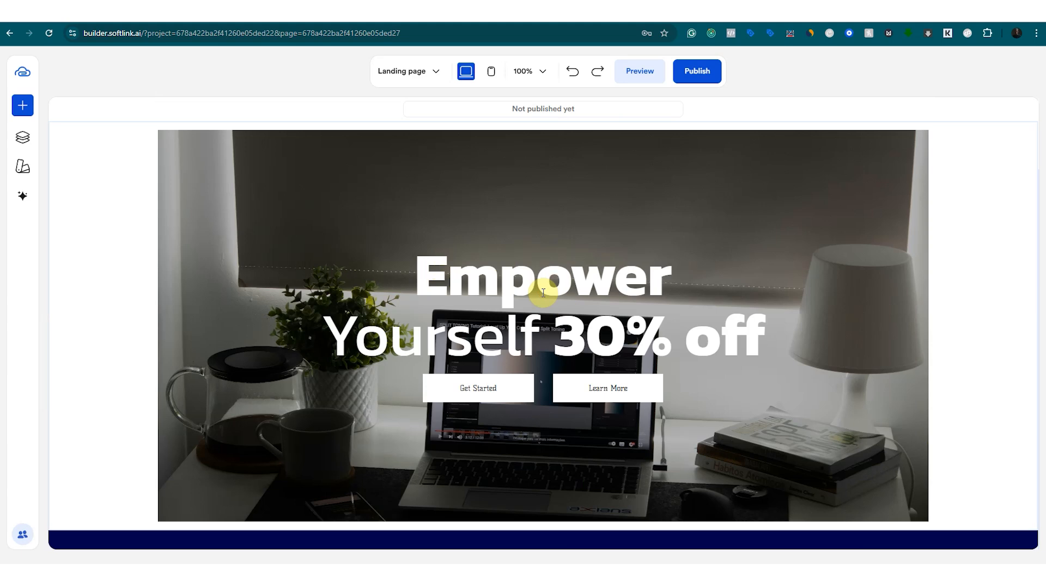
Insert "Hi" before "Empower" in the hero heading and finish editing the text.
{"action": "left_click", "coordinate": [543, 294]}
{"action": "left_click", "coordinate": [518, 285]}
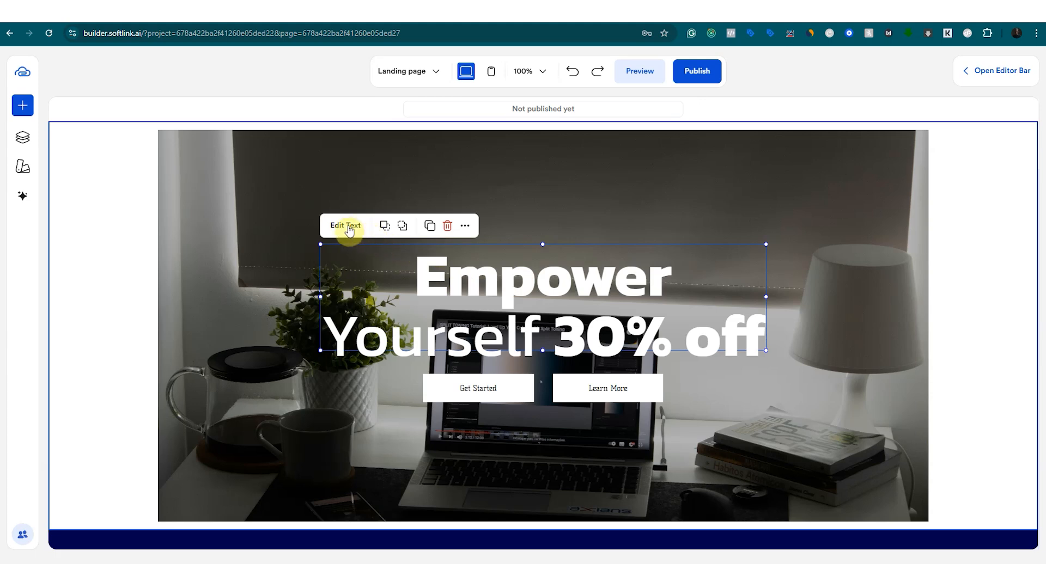
{"action": "left_click", "coordinate": [506, 280]}
{"action": "left_click", "coordinate": [338, 226]}
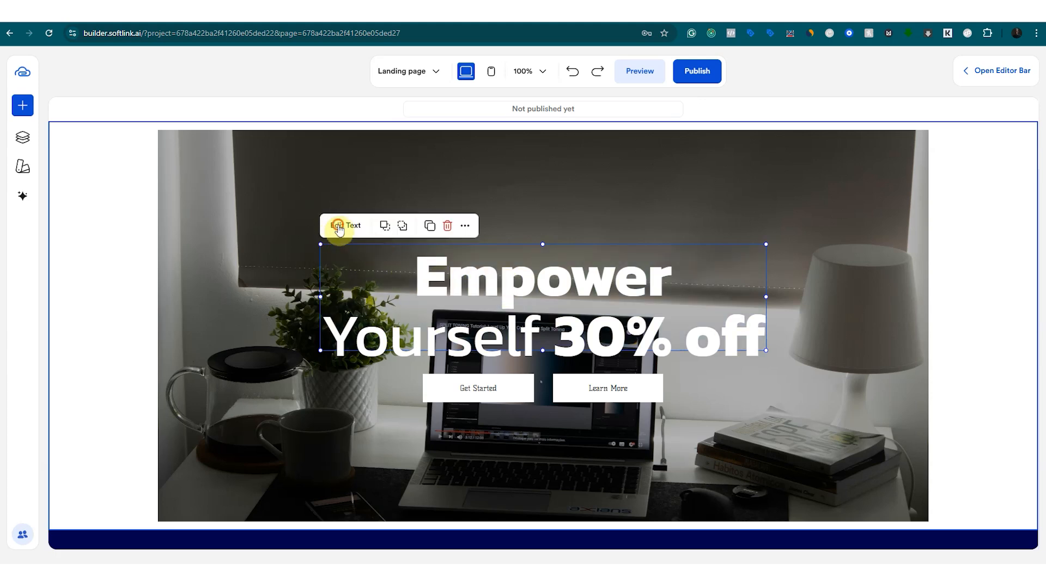
{"action": "left_click", "coordinate": [431, 264]}
{"action": "left_click", "coordinate": [432, 263]}
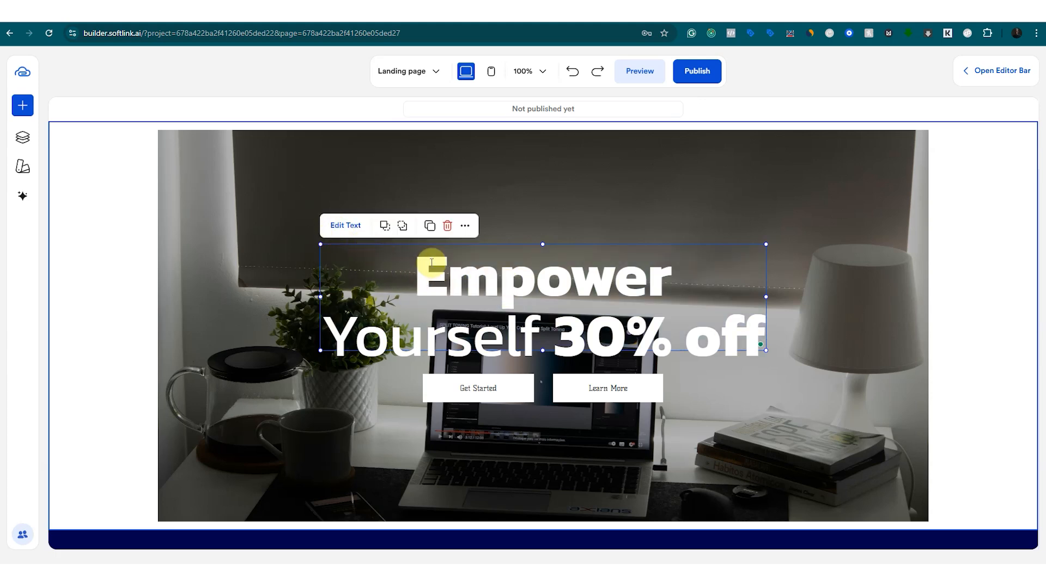
{"action": "type", "text": "Hi"}
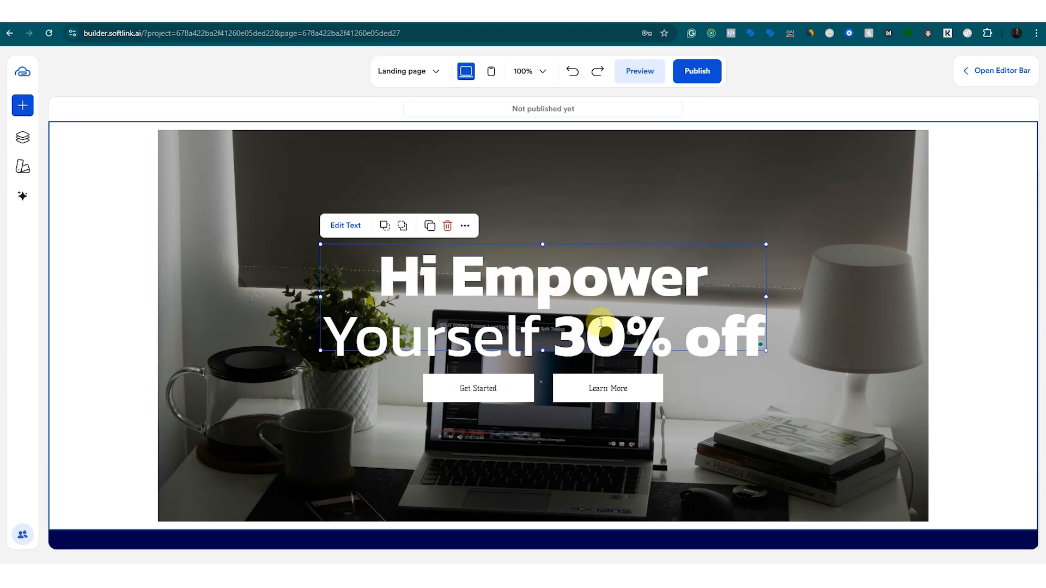
{"action": "left_click", "coordinate": [808, 282]}
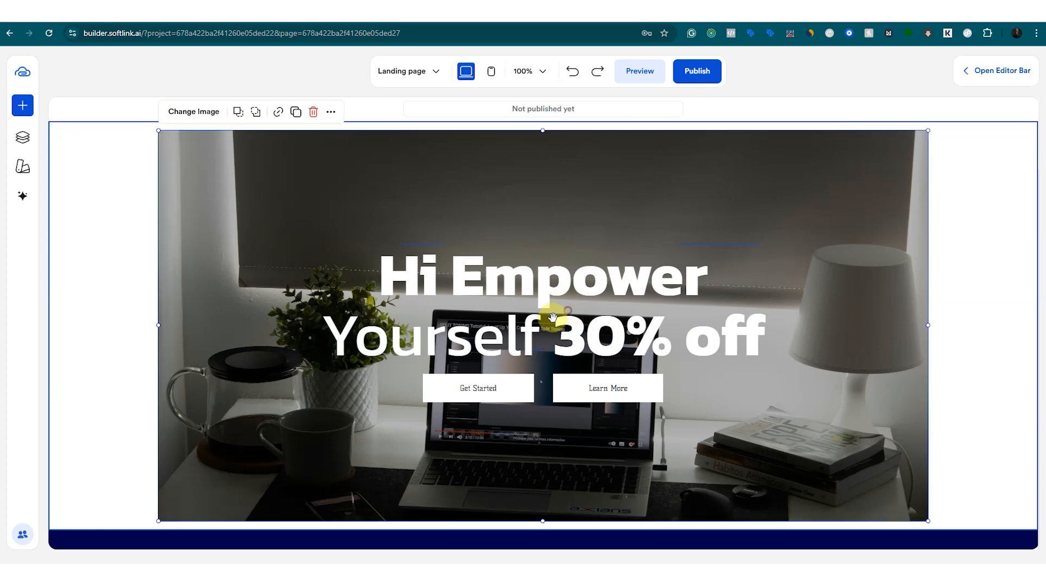
Move the "Hi Empower Yourself 30% off" heading up to the upper edge of the hero image and deselect it.
{"action": "left_click", "coordinate": [537, 281]}
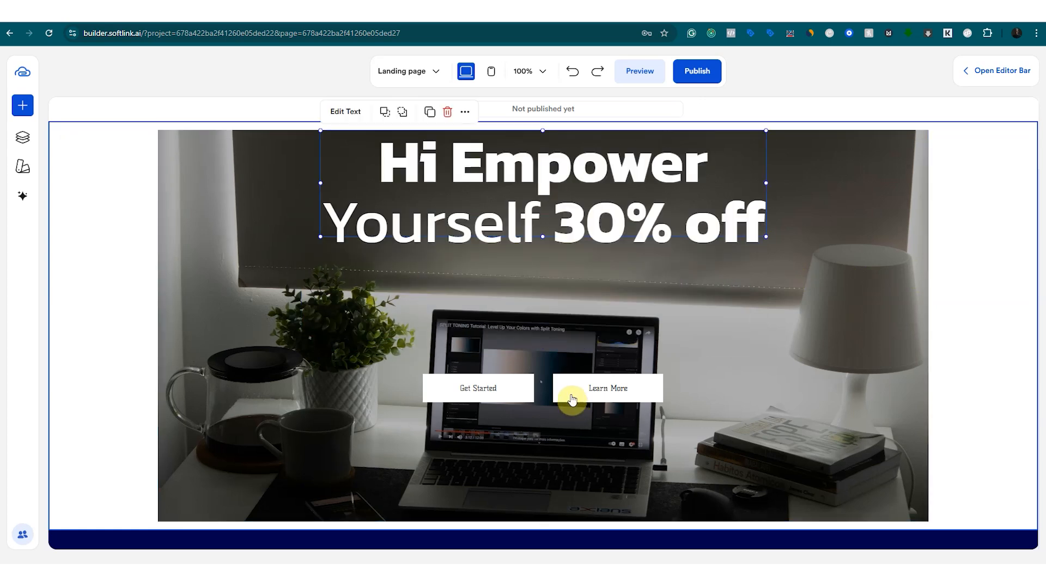
{"action": "left_click", "coordinate": [654, 316]}
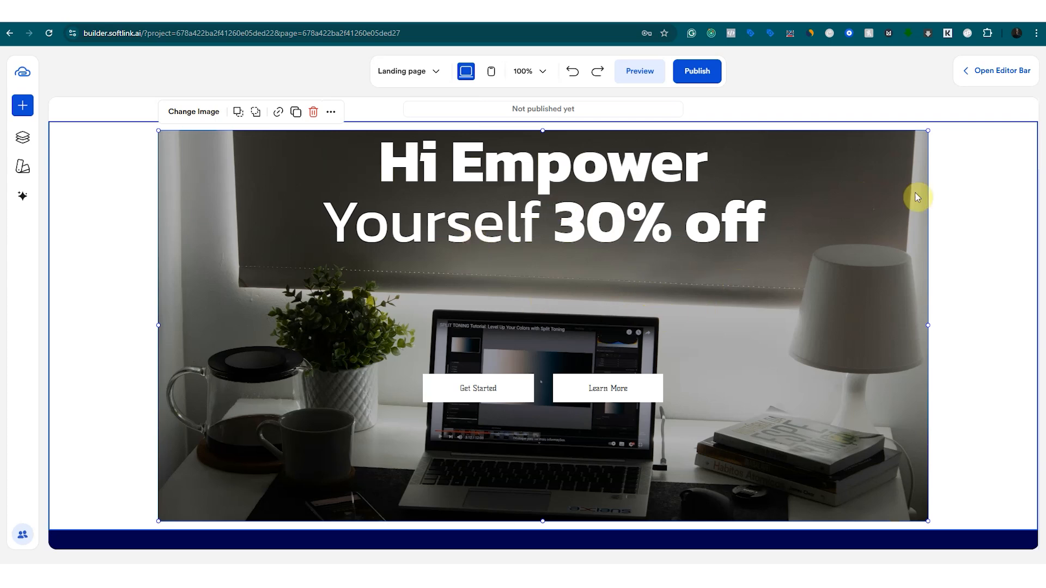
{"action": "left_click", "coordinate": [989, 188]}
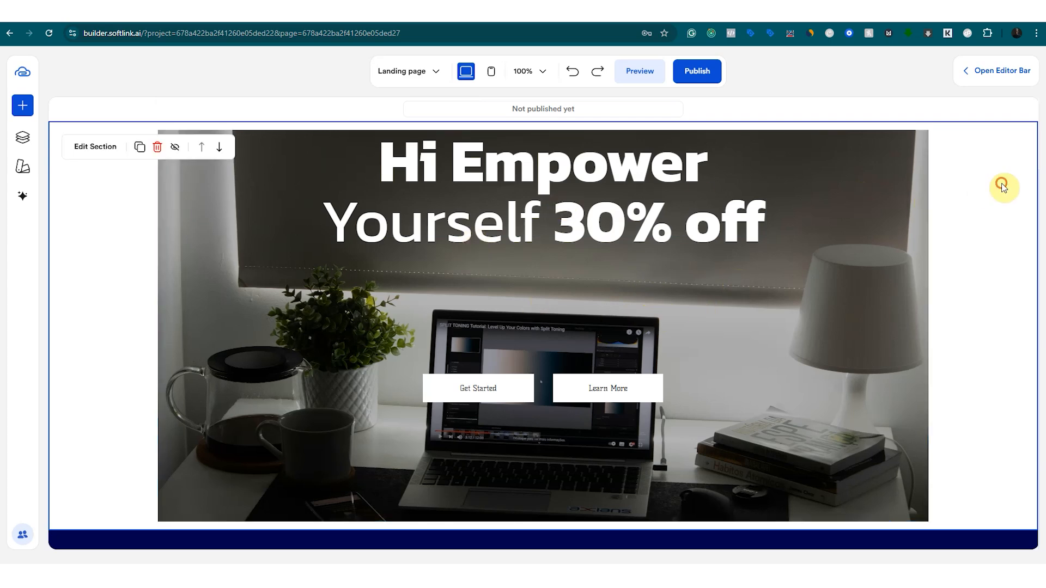
Review the landing page's hero, statistics and services sections in the mobile view and return to the desktop view.
{"action": "left_click", "coordinate": [492, 72]}
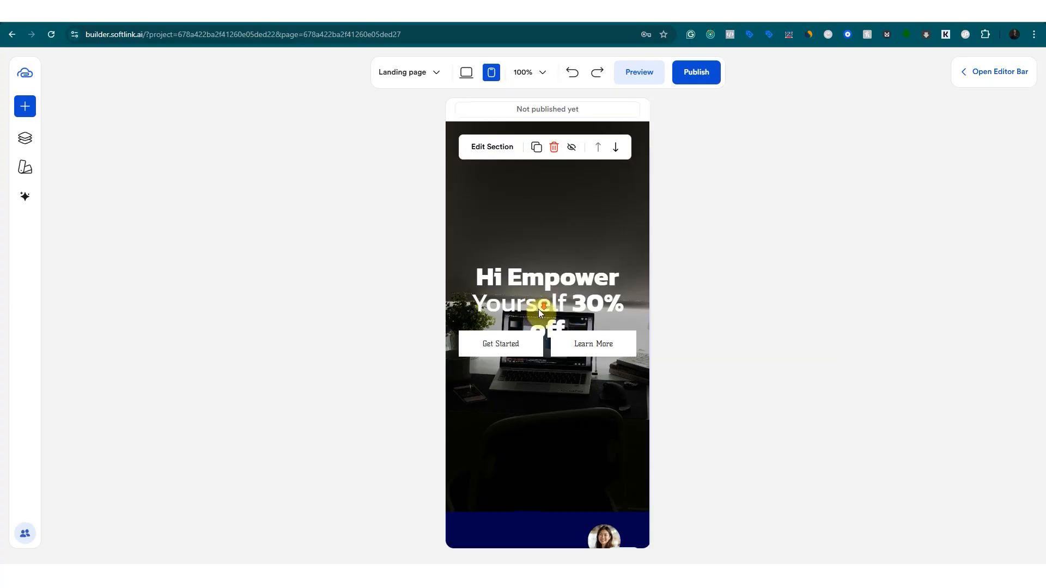
{"action": "scroll", "coordinate": [538, 308], "scroll_direction": "down", "scroll_amount": 5}
{"action": "scroll", "coordinate": [537, 313], "scroll_direction": "down", "scroll_amount": 5}
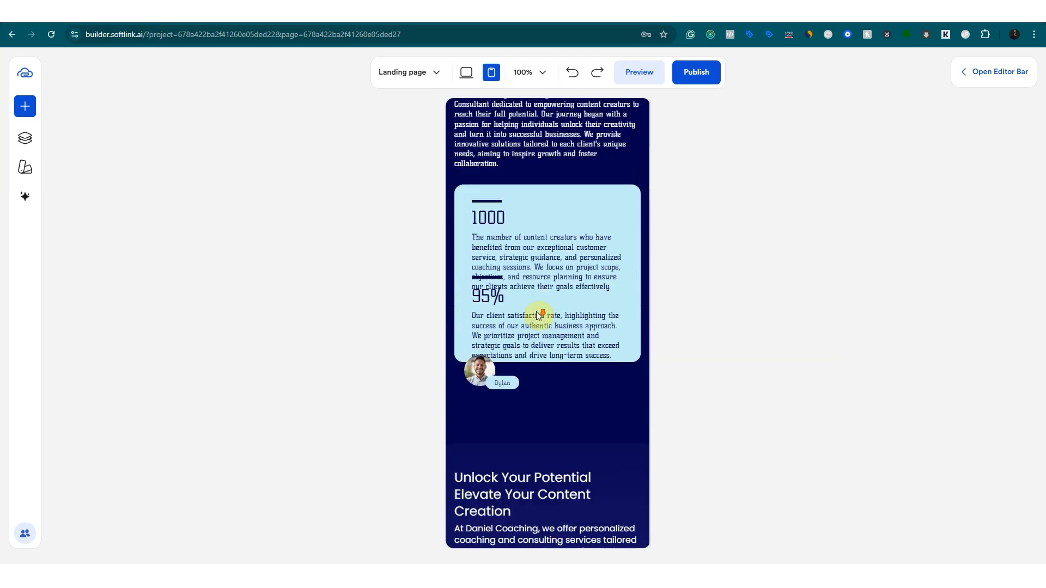
{"action": "scroll", "coordinate": [546, 243], "scroll_direction": "down", "scroll_amount": 10}
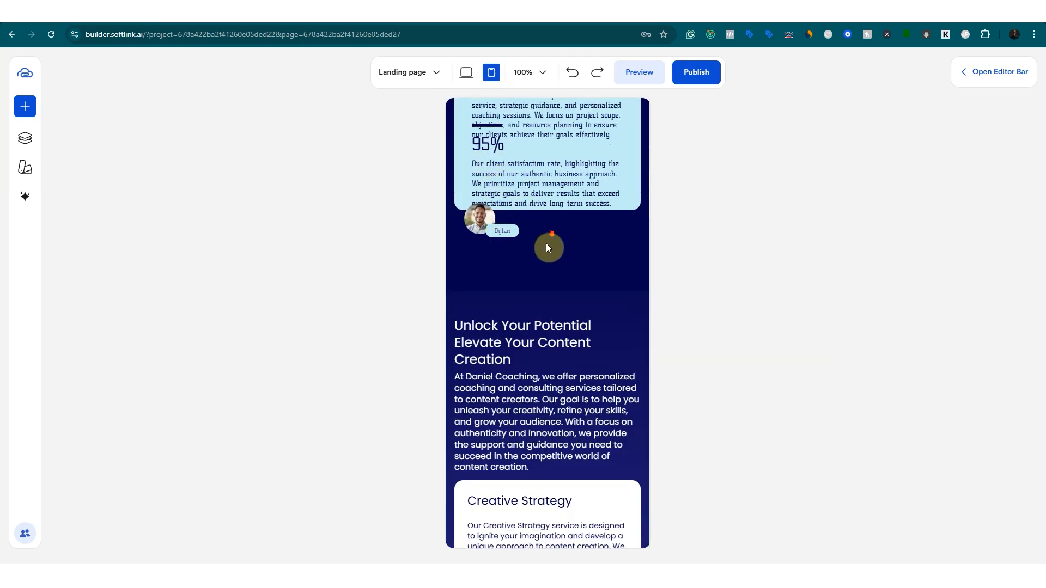
{"action": "scroll", "coordinate": [547, 252], "scroll_direction": "up", "scroll_amount": 20}
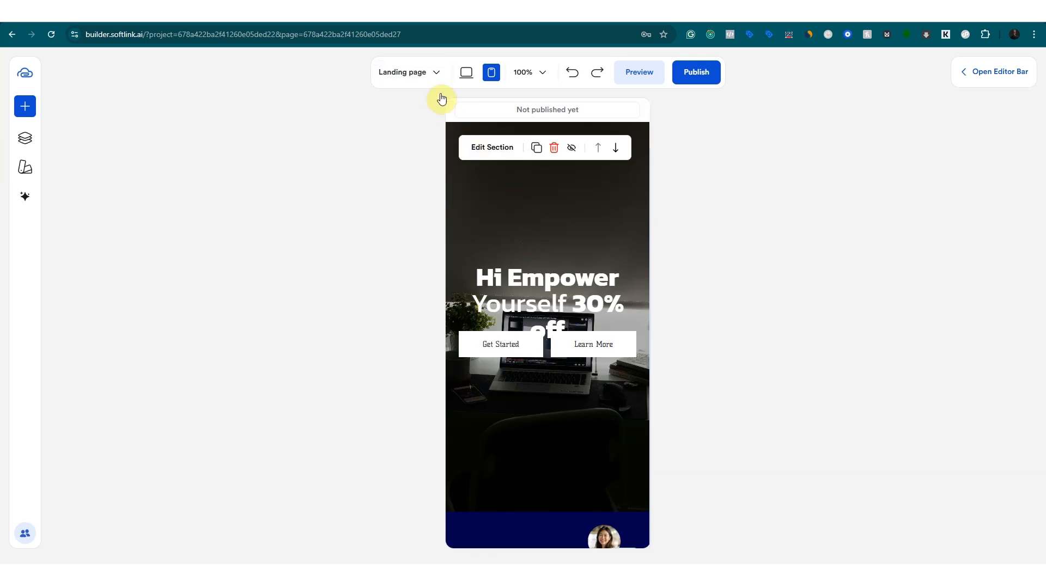
{"action": "left_click", "coordinate": [466, 77]}
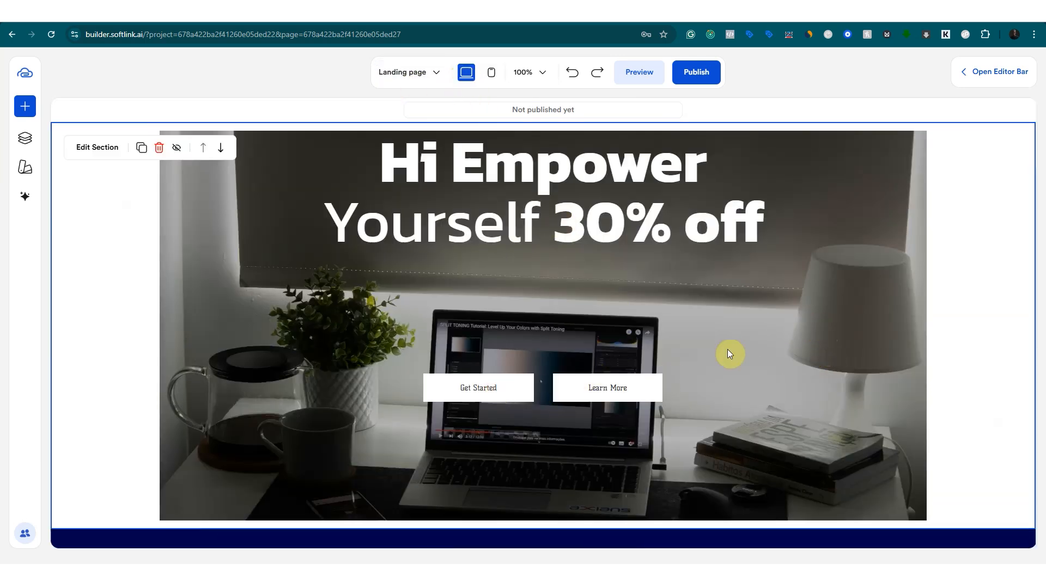
Show the design settings for the hero section and for the "1000" statistic text block in the story section.
{"action": "left_click", "coordinate": [988, 71]}
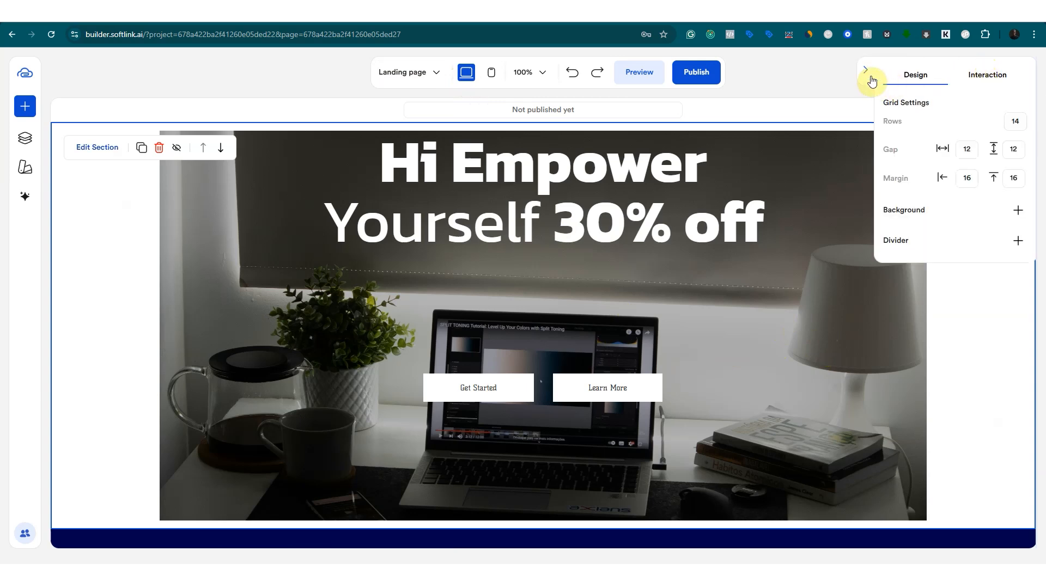
{"action": "left_click", "coordinate": [868, 73]}
{"action": "left_click", "coordinate": [987, 71]}
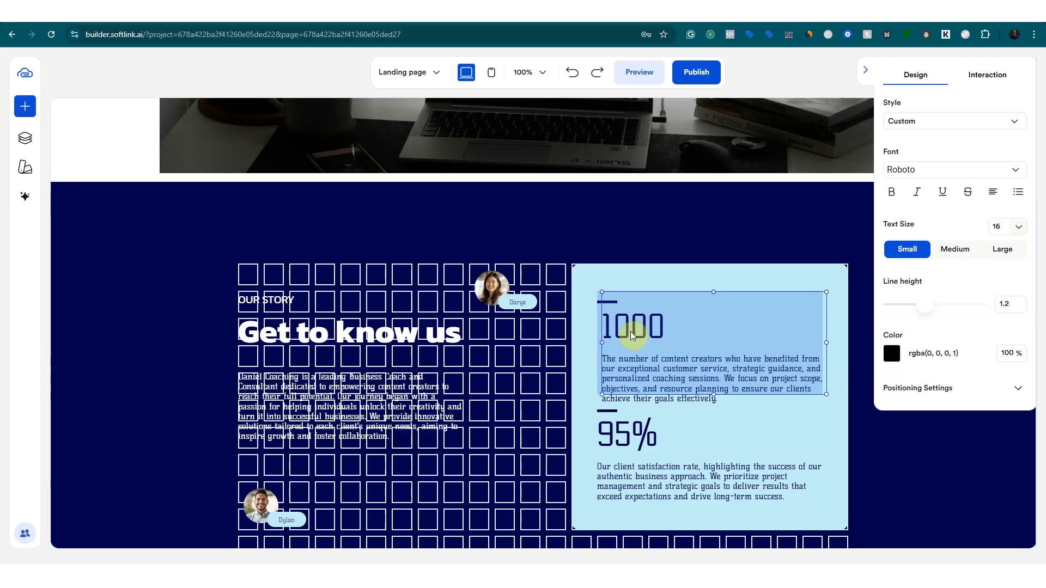
{"action": "left_click", "coordinate": [617, 332]}
{"action": "left_click_drag", "start_coordinate": [627, 341], "coordinate": [671, 349]}
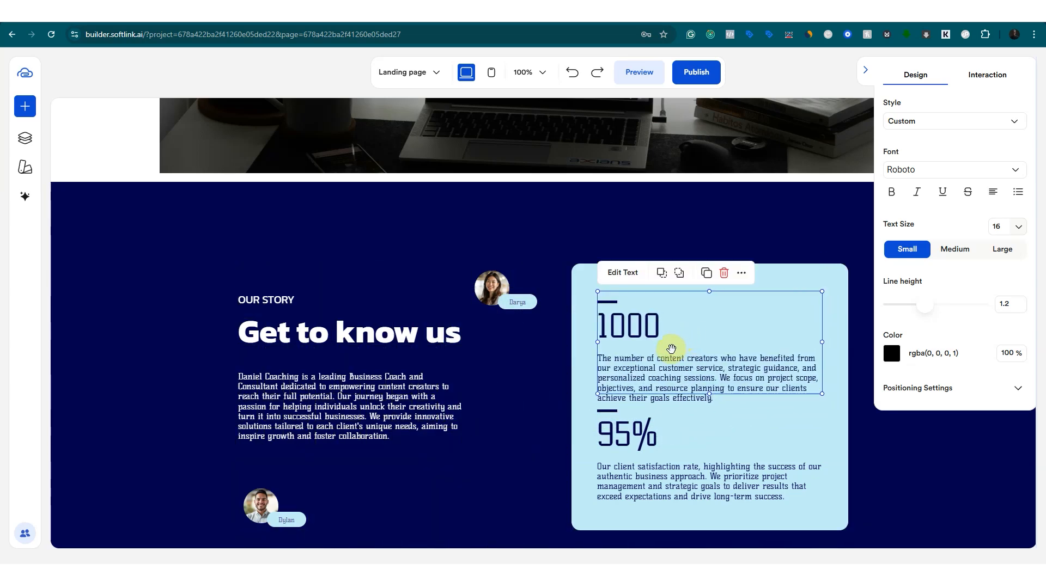
Add a blank section directly below the "Get to know us" section.
{"action": "left_click", "coordinate": [522, 445]}
{"action": "scroll", "coordinate": [563, 406], "scroll_direction": "down", "scroll_amount": 5}
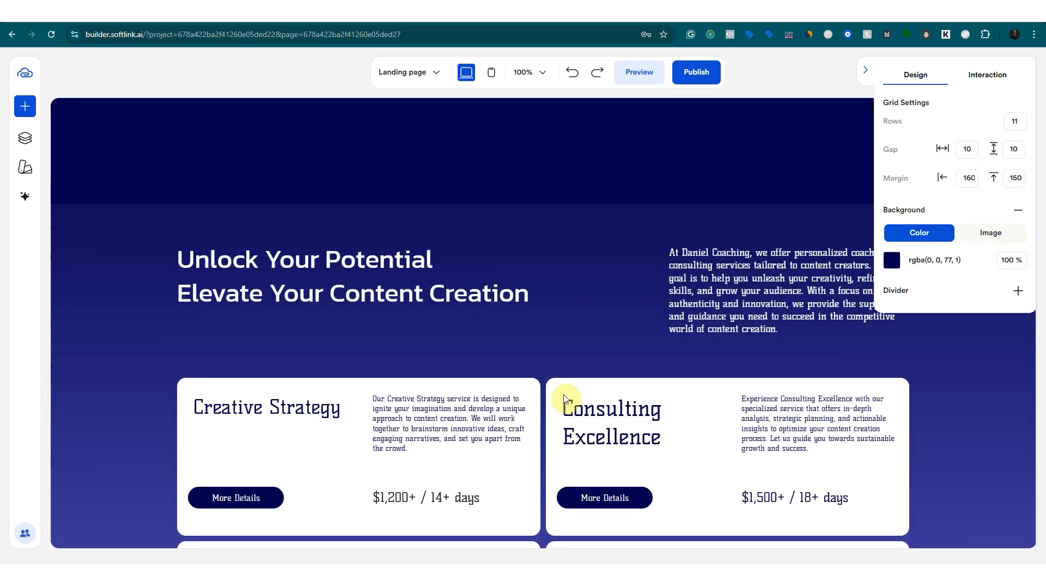
{"action": "scroll", "coordinate": [577, 448], "scroll_direction": "down", "scroll_amount": 10}
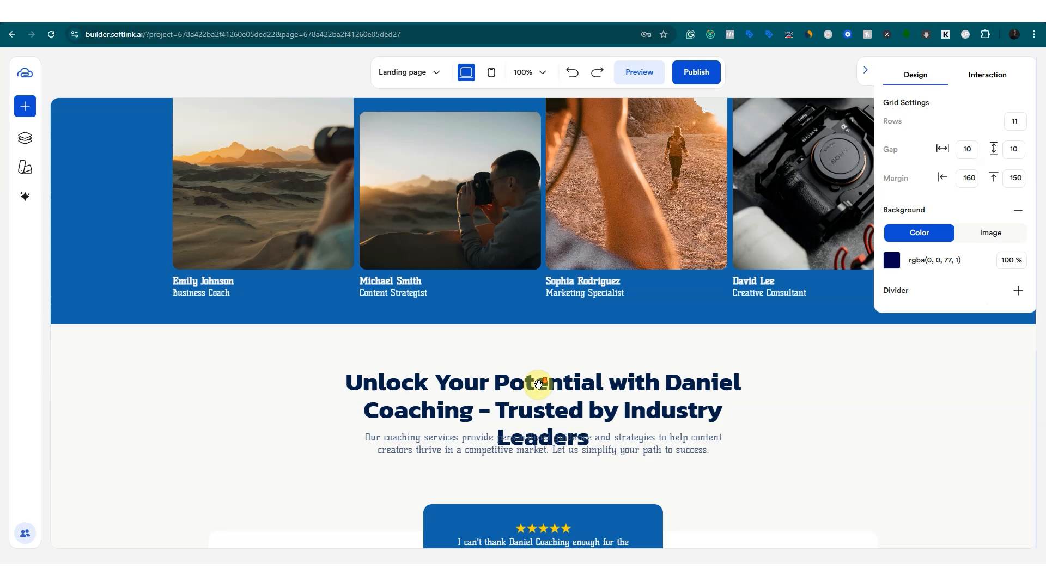
{"action": "scroll", "coordinate": [548, 542], "scroll_direction": "down", "scroll_amount": 10}
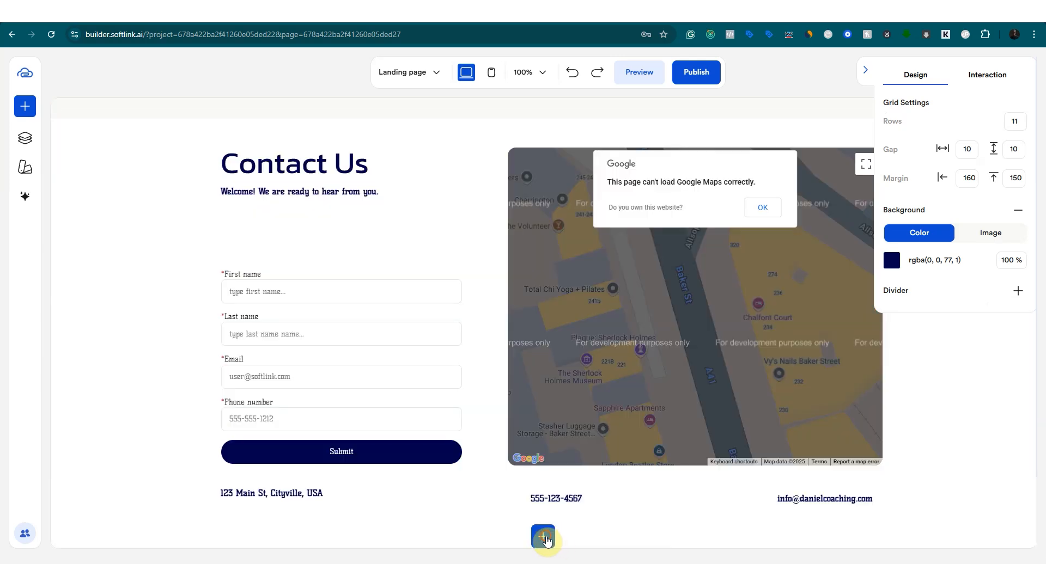
{"action": "left_click", "coordinate": [545, 539]}
{"action": "left_click", "coordinate": [155, 157]}
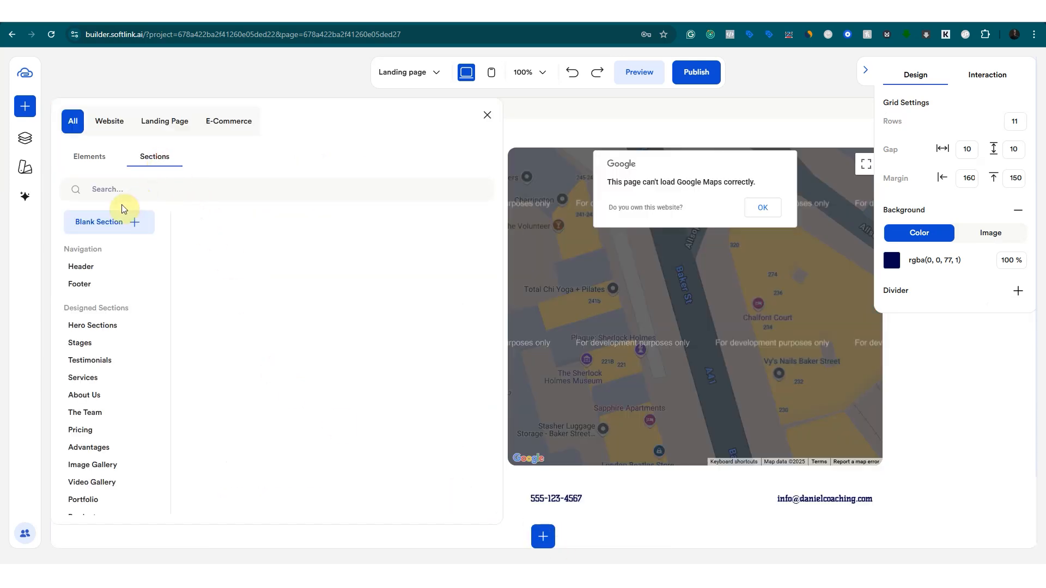
{"action": "left_click", "coordinate": [98, 225]}
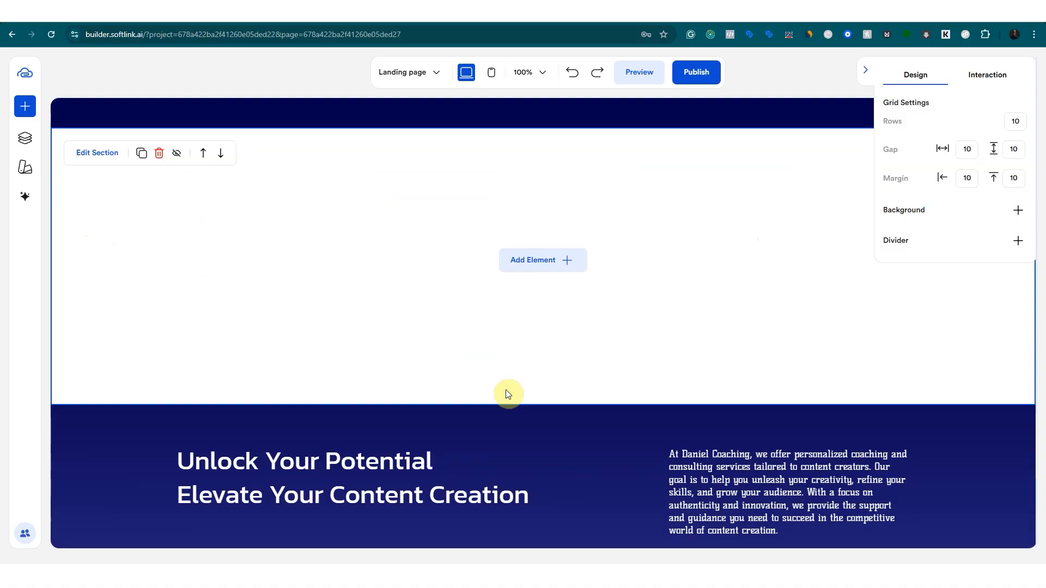
Set the new blank section's number of grid rows to 15.
{"action": "scroll", "coordinate": [512, 381], "scroll_direction": "up", "scroll_amount": 1}
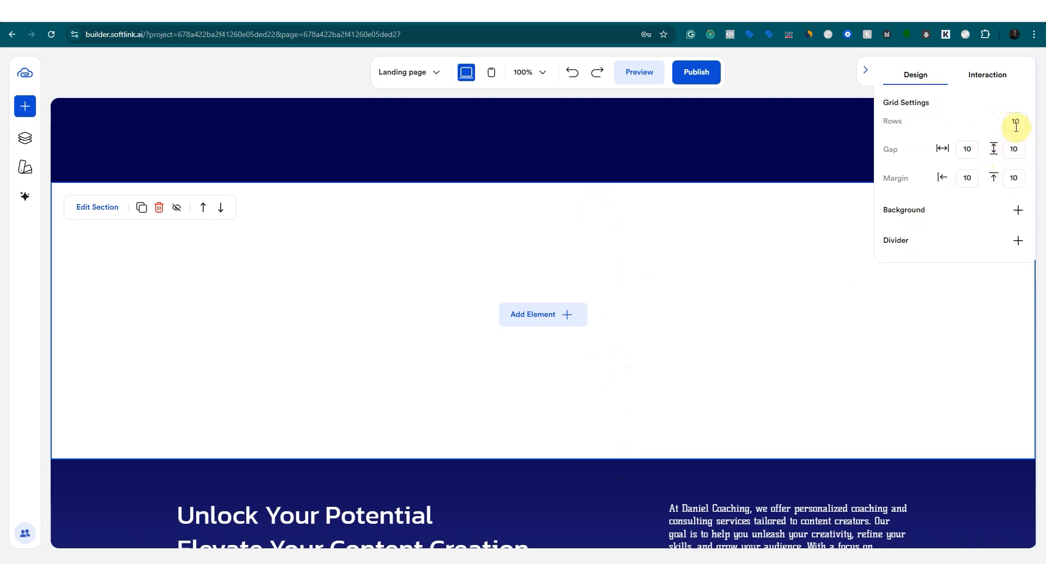
{"action": "left_click", "coordinate": [866, 71]}
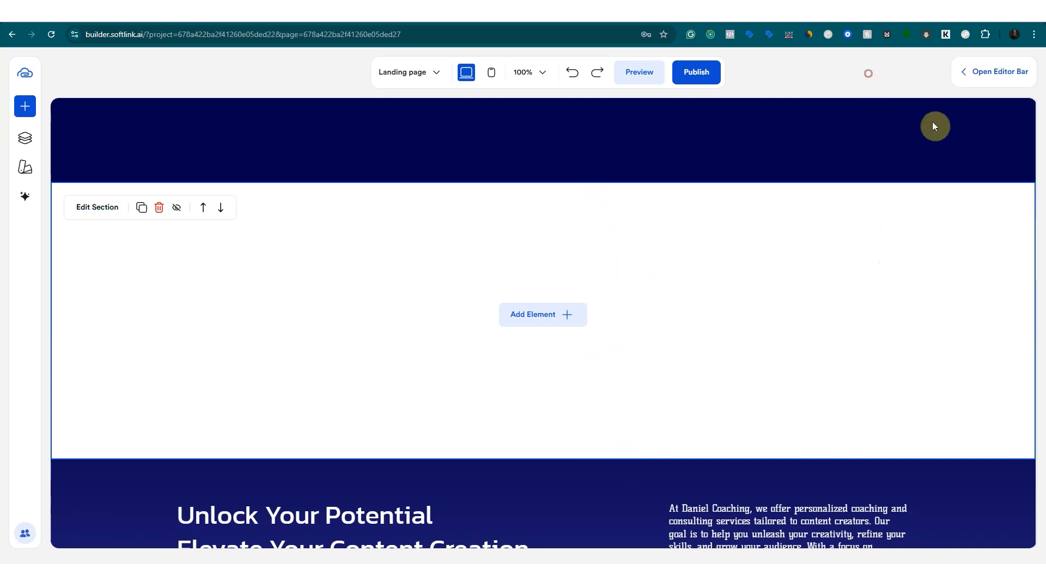
{"action": "left_click", "coordinate": [991, 75]}
{"action": "left_click", "coordinate": [1011, 122]}
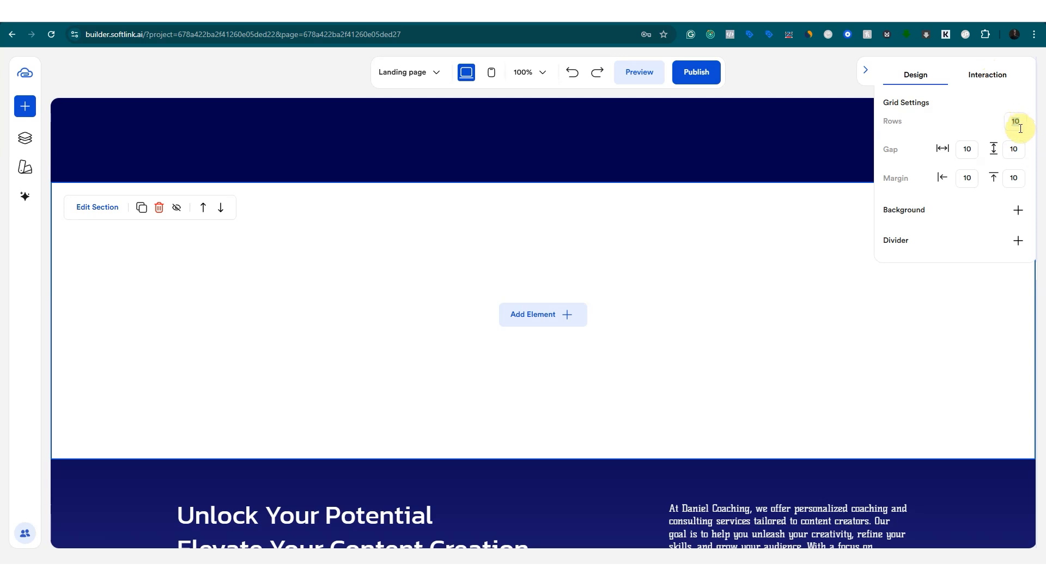
{"action": "type", "text": "15"}
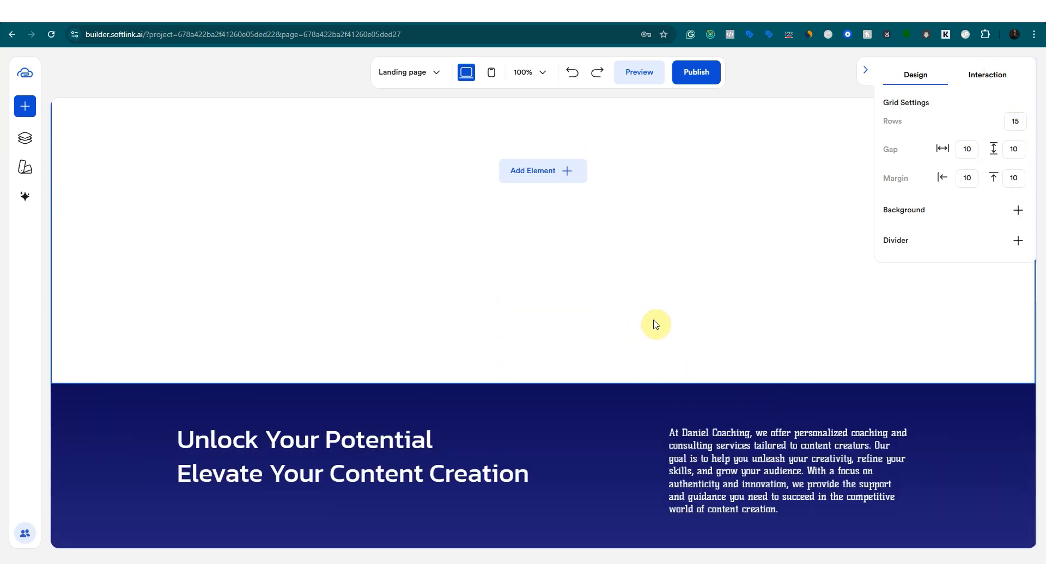
{"action": "scroll", "coordinate": [656, 323], "scroll_direction": "up", "scroll_amount": 3}
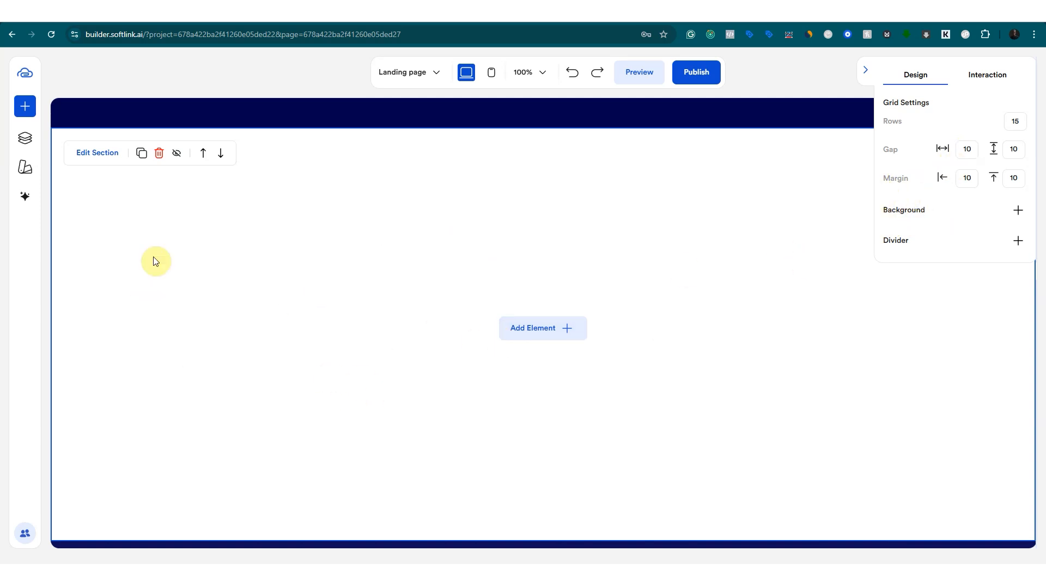
{"action": "left_click", "coordinate": [966, 148]}
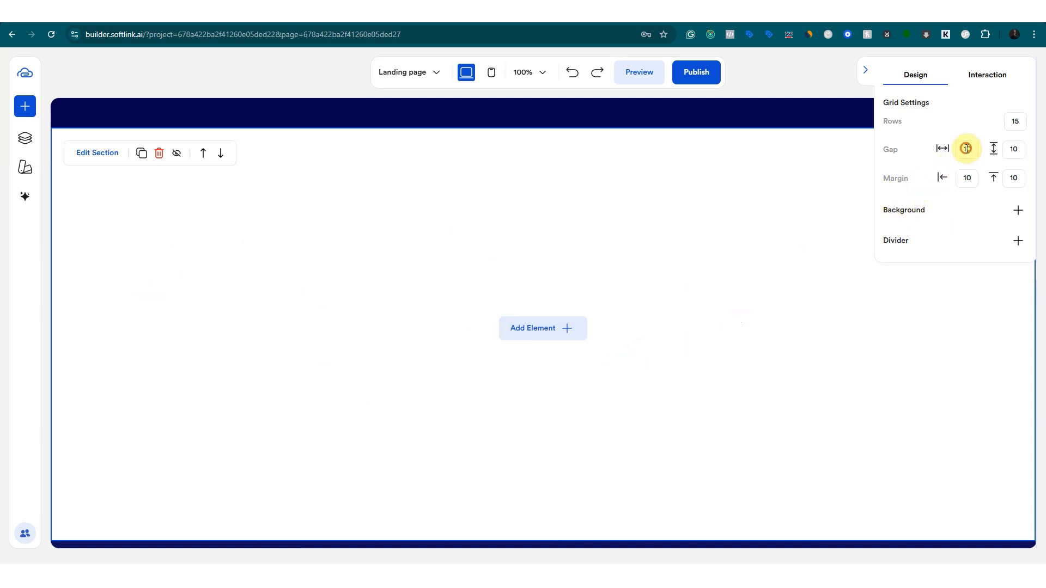
Add an image placeholder to the blank section, reduce its height and move it towards the section's centre.
{"action": "left_click", "coordinate": [558, 325]}
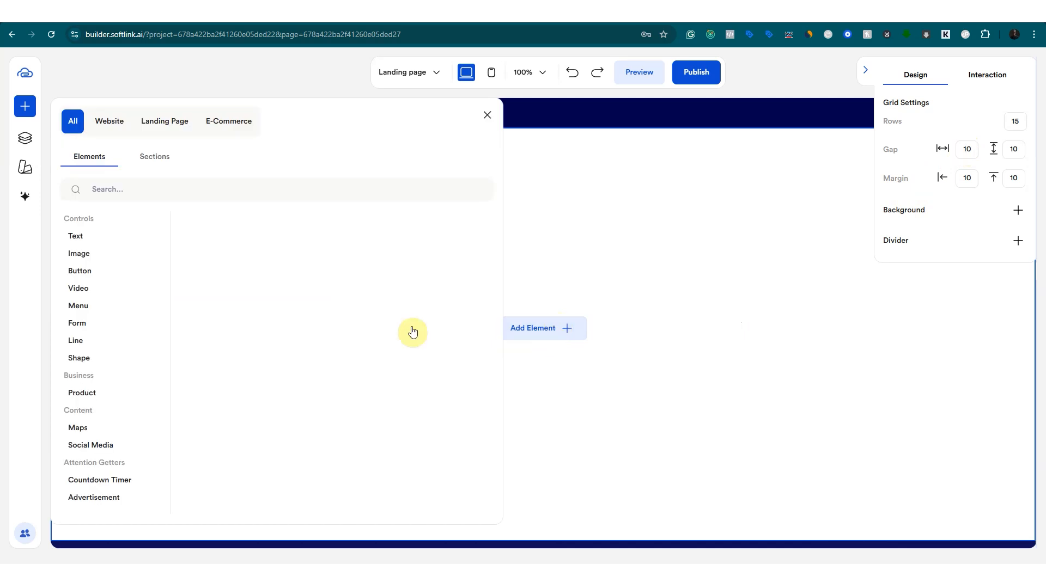
{"action": "left_click", "coordinate": [109, 262]}
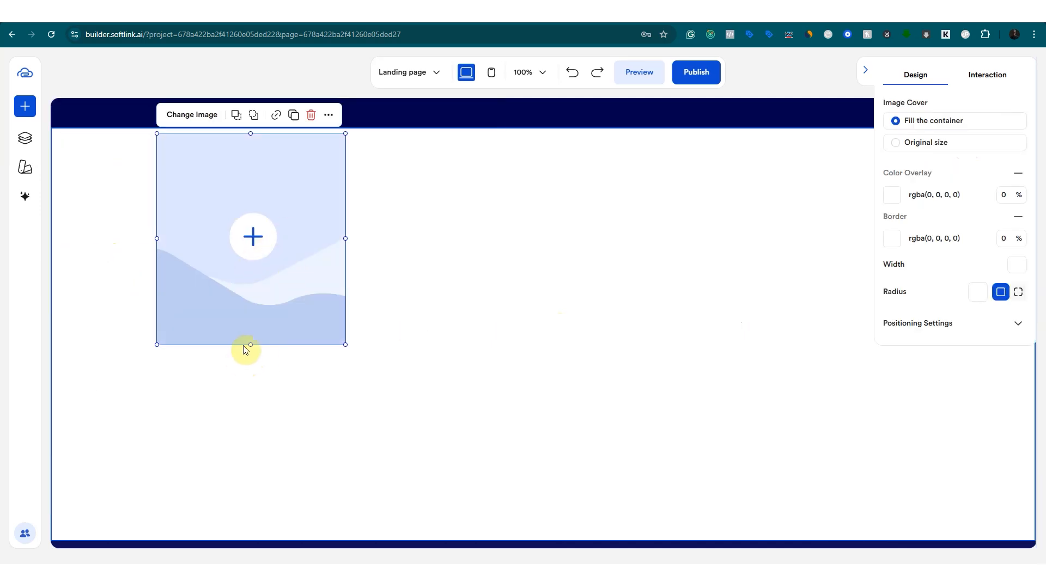
{"action": "left_click_drag", "start_coordinate": [250, 345], "coordinate": [278, 230]}
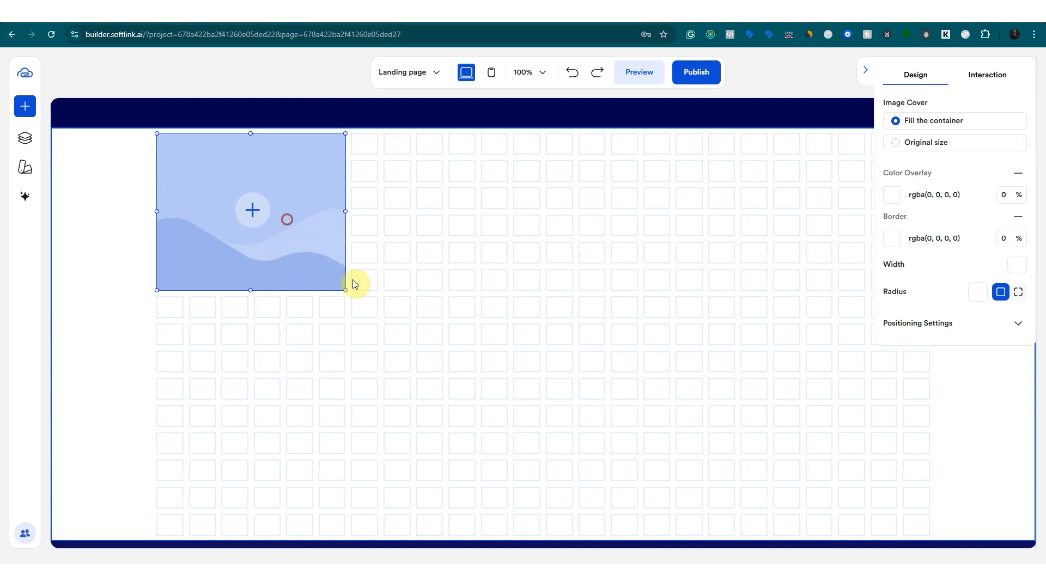
{"action": "left_click_drag", "start_coordinate": [354, 284], "coordinate": [508, 289]}
{"action": "left_click", "coordinate": [692, 293]}
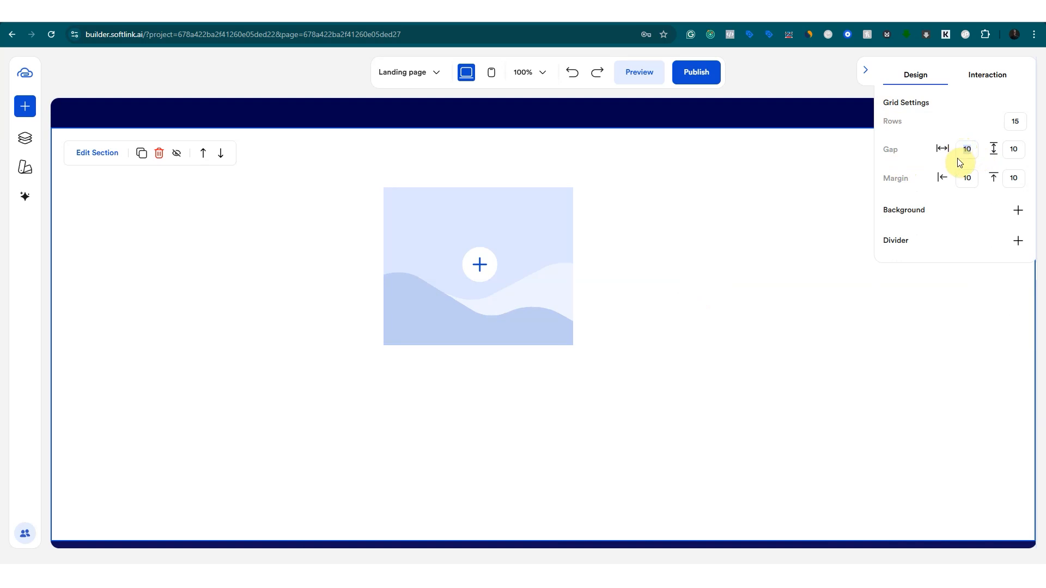
Set the section's horizontal and vertical grid gaps to 2 and preview the grid around the image placeholder.
{"action": "type", "text": "2"}
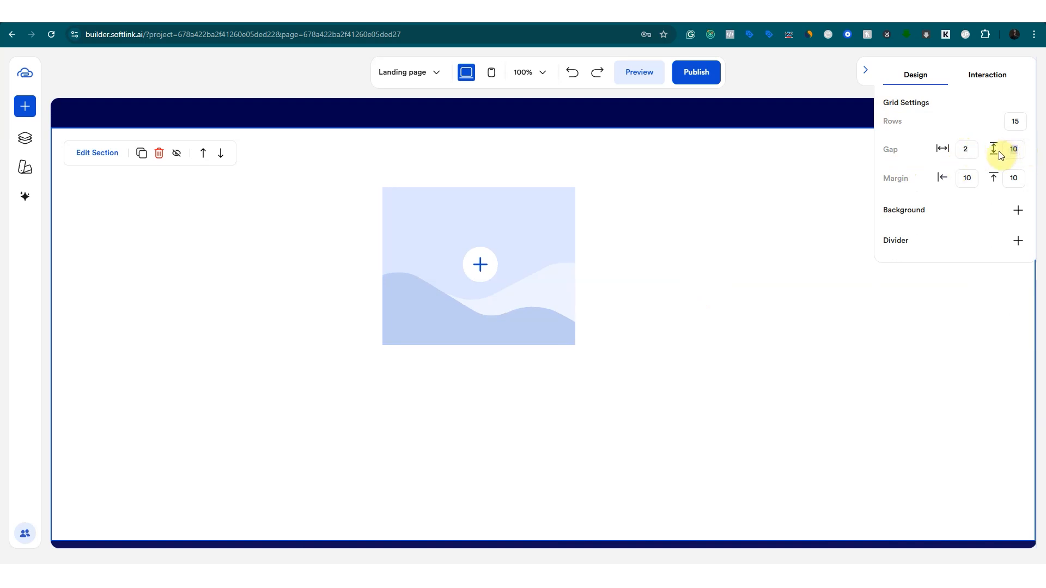
{"action": "left_click", "coordinate": [523, 263]}
{"action": "mouse_move", "coordinate": [523, 263]}
{"action": "left_mouse_down"}
{"action": "mouse_move", "coordinate": [542, 262]}
{"action": "mouse_move", "coordinate": [521, 280]}
{"action": "mouse_move", "coordinate": [514, 270]}
{"action": "mouse_move", "coordinate": [528, 248]}
{"action": "left_mouse_up"}
{"action": "left_click", "coordinate": [821, 213]}
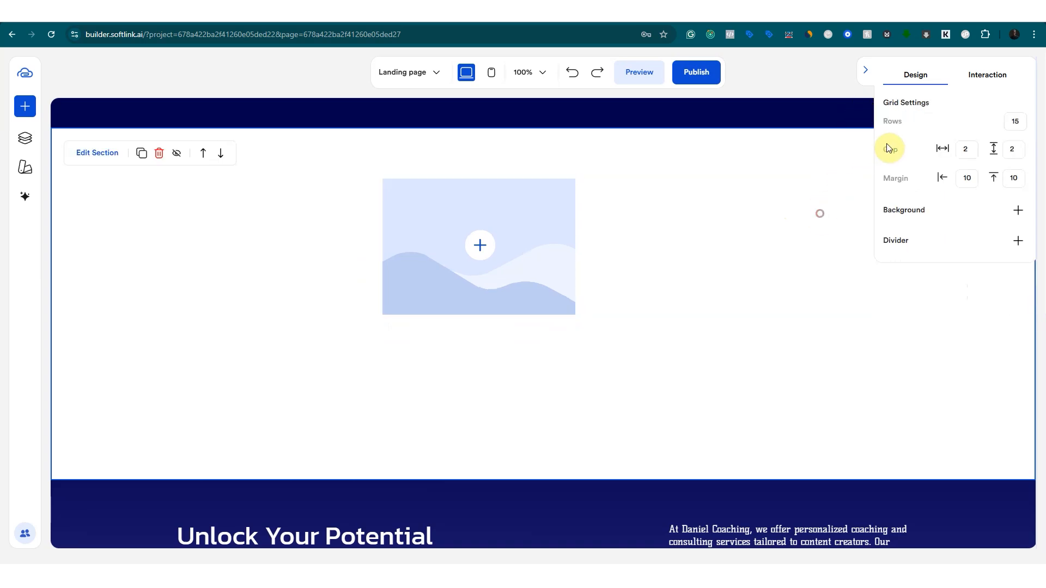
Set the section's horizontal and vertical grid gaps to 1 and select the image placeholder to preview the grid.
{"action": "left_click_drag", "start_coordinate": [970, 150], "coordinate": [952, 153]}
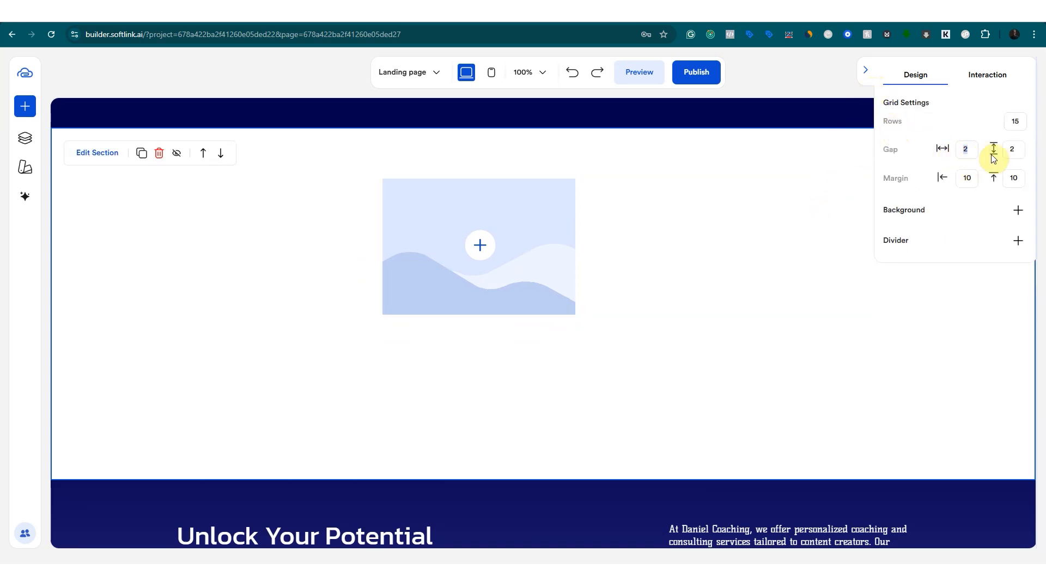
{"action": "type", "text": "1"}
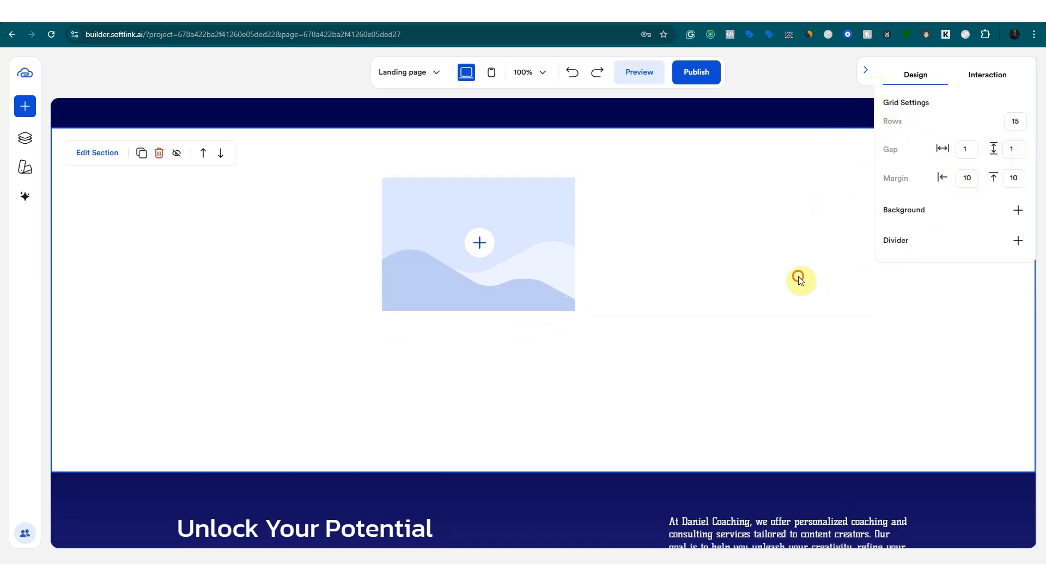
{"action": "left_click", "coordinate": [539, 243]}
{"action": "left_click_drag", "start_coordinate": [543, 247], "coordinate": [537, 244]}
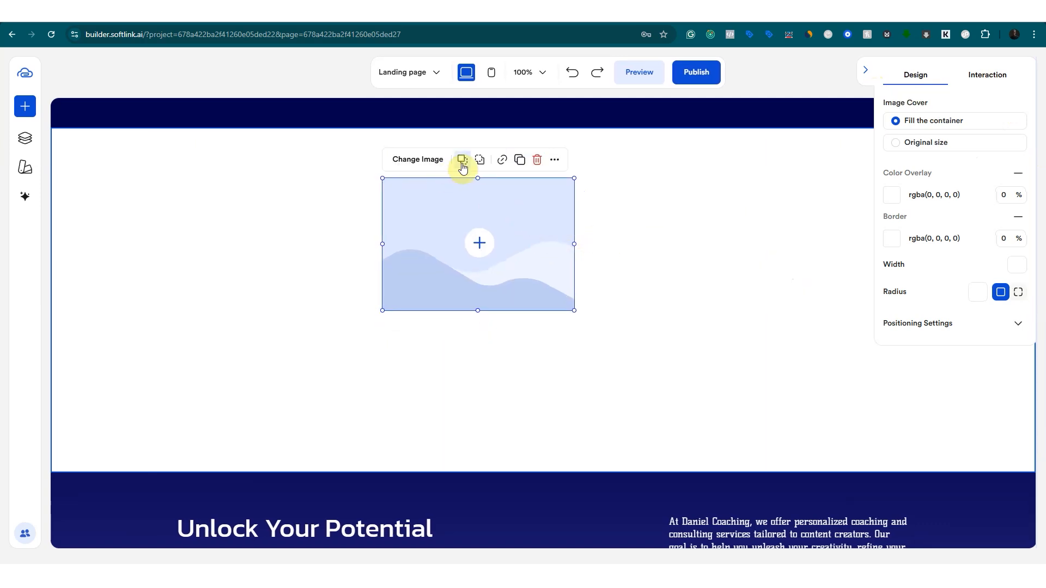
Duplicate the image placeholder, place the copy immediately to its right and set the section's horizontal grid gap to 10.
{"action": "left_click", "coordinate": [518, 160]}
{"action": "left_click_drag", "start_coordinate": [557, 247], "coordinate": [715, 228]}
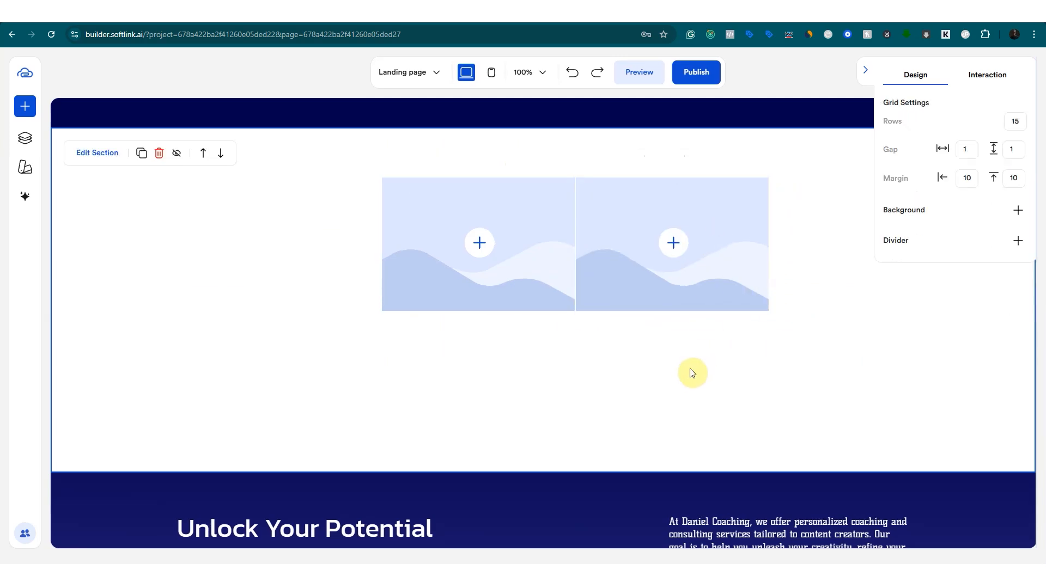
{"action": "left_click", "coordinate": [967, 150]}
{"action": "type", "text": "0"}
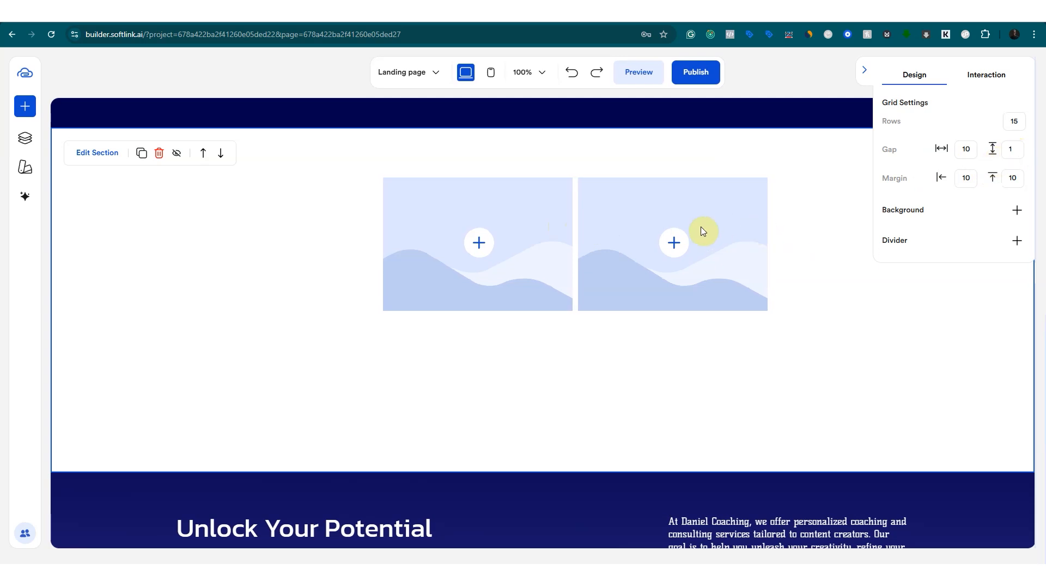
Duplicate the image placeholder twice more and arrange the copies directly beneath the first two as a two-by-two grid.
{"action": "left_click", "coordinate": [650, 290]}
{"action": "left_click_drag", "start_coordinate": [650, 290], "coordinate": [668, 210]}
{"action": "left_click", "coordinate": [715, 295]}
{"action": "left_click", "coordinate": [627, 347]}
{"action": "left_click", "coordinate": [624, 344]}
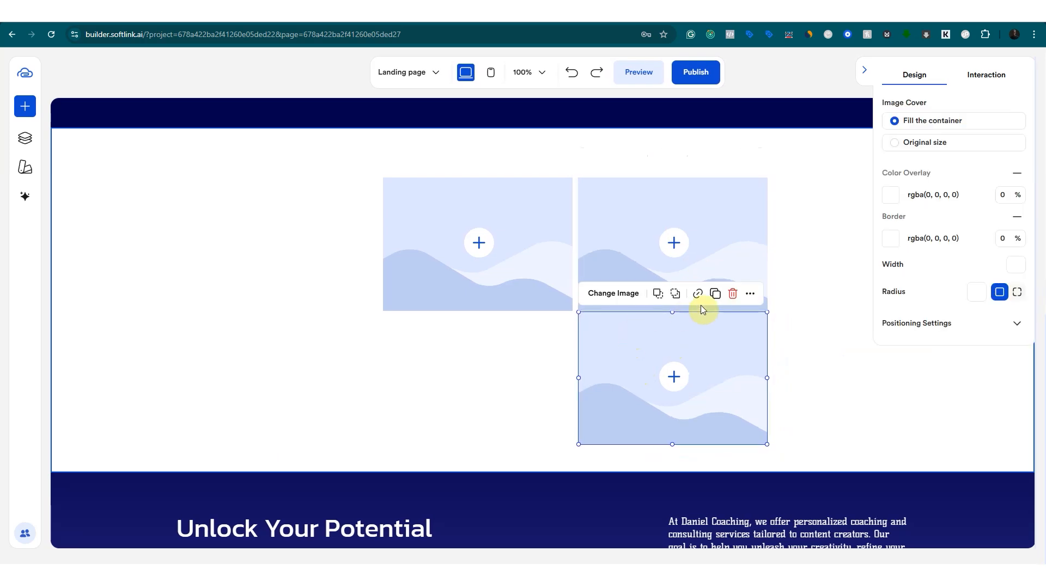
{"action": "left_click", "coordinate": [715, 294]}
{"action": "left_click_drag", "start_coordinate": [648, 352], "coordinate": [426, 338]}
{"action": "left_click", "coordinate": [795, 340]}
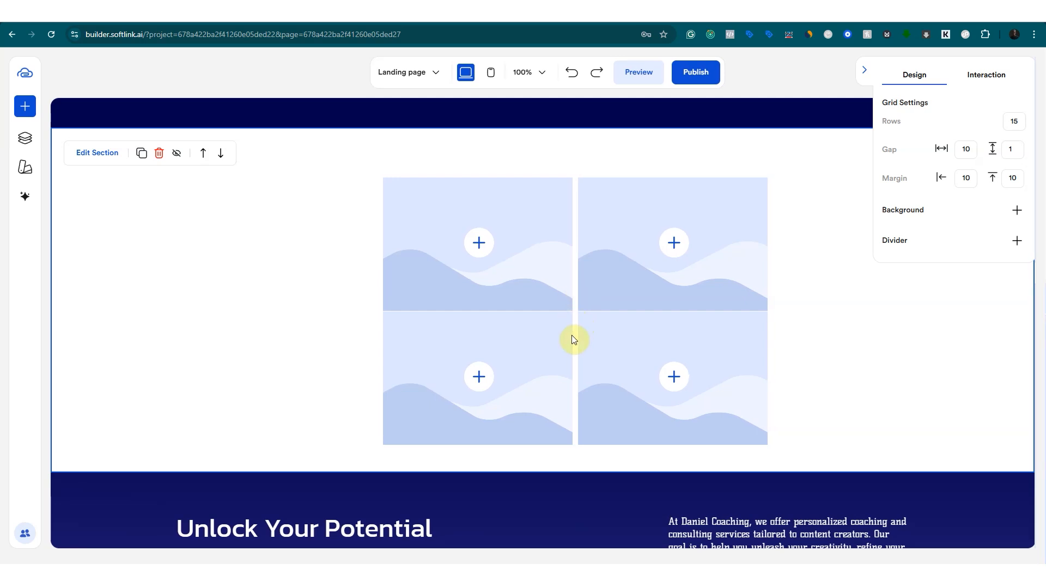
Set the image grid section's vertical grid gap to 10.
{"action": "left_click", "coordinate": [1014, 148]}
{"action": "type", "text": "0"}
{"action": "left_click", "coordinate": [813, 327]}
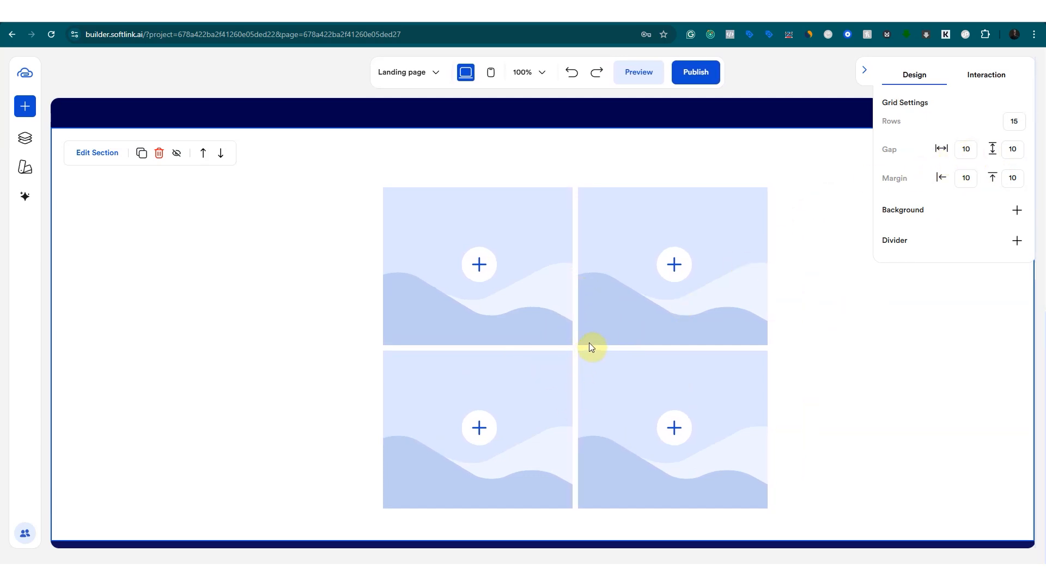
Set both the horizontal and vertical gaps of the image section's grid to 2.
{"action": "double_click", "coordinate": [962, 151]}
{"action": "type", "text": "2"}
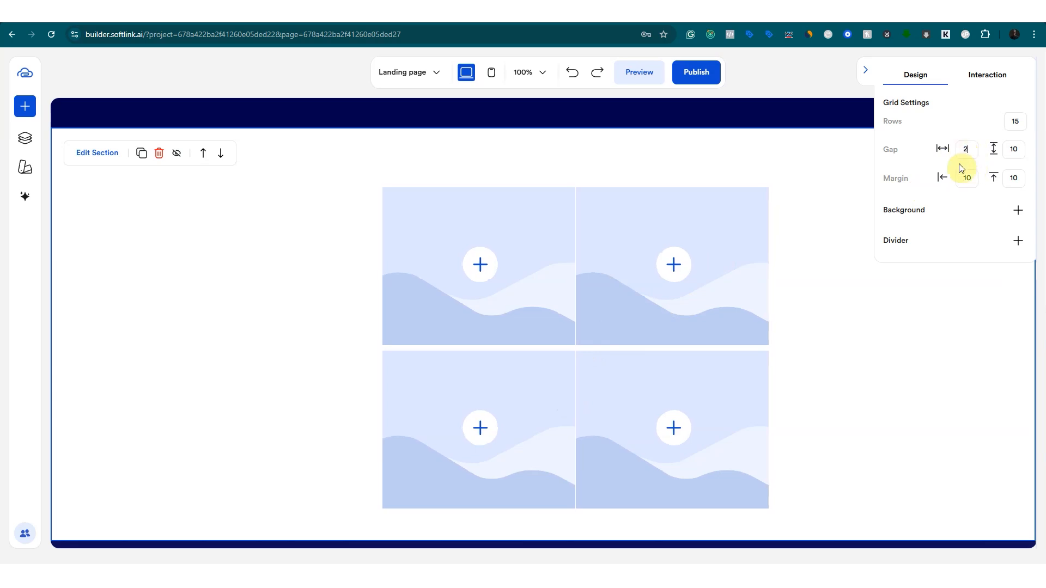
{"action": "double_click", "coordinate": [1016, 152]}
{"action": "type", "text": "2"}
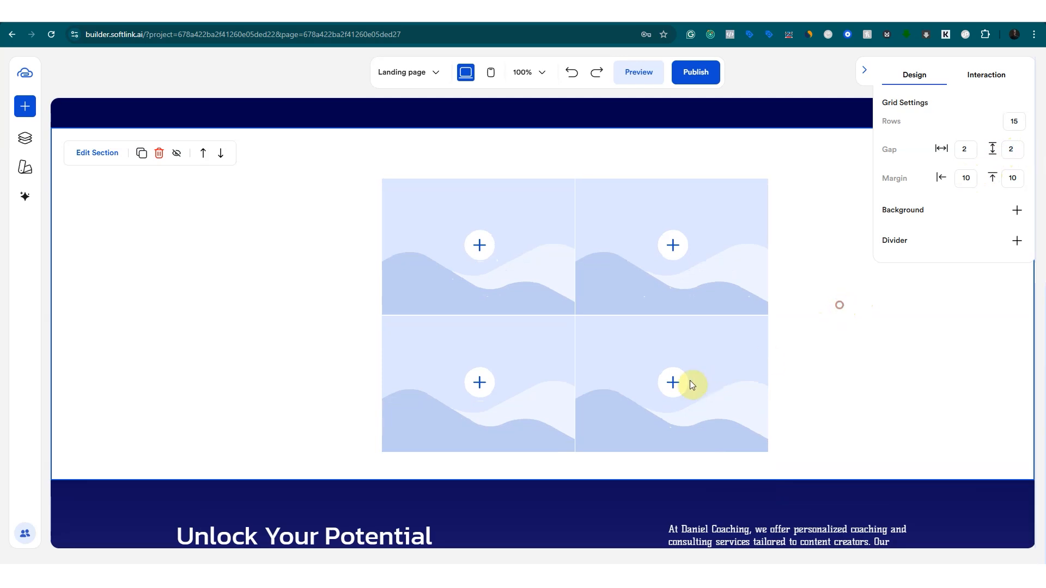
{"action": "left_click", "coordinate": [649, 351]}
Set the image section's horizontal and vertical grid margins to 20.
{"action": "left_click", "coordinate": [856, 305]}
{"action": "double_click", "coordinate": [959, 186]}
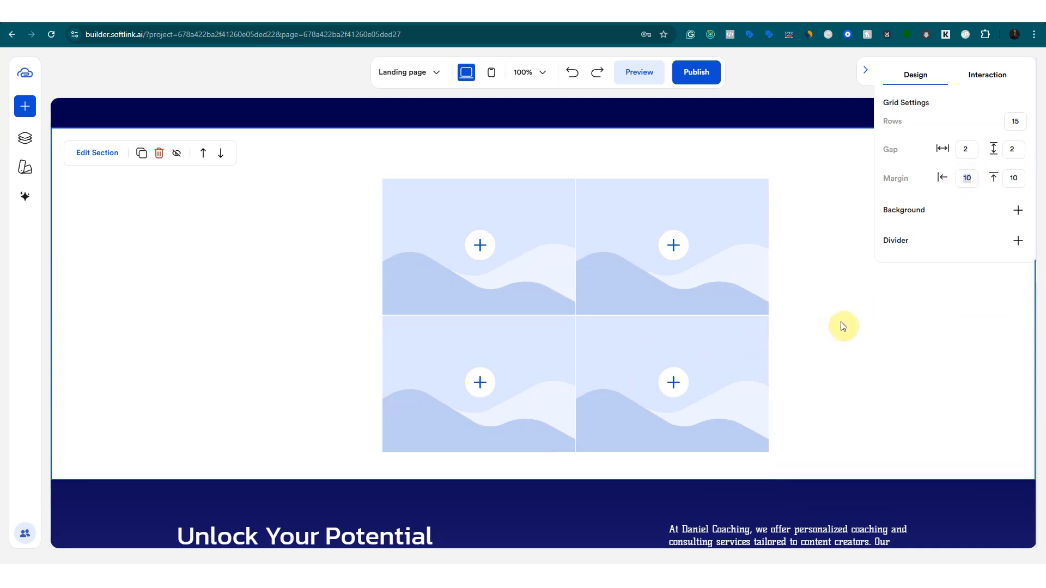
{"action": "type", "text": "20"}
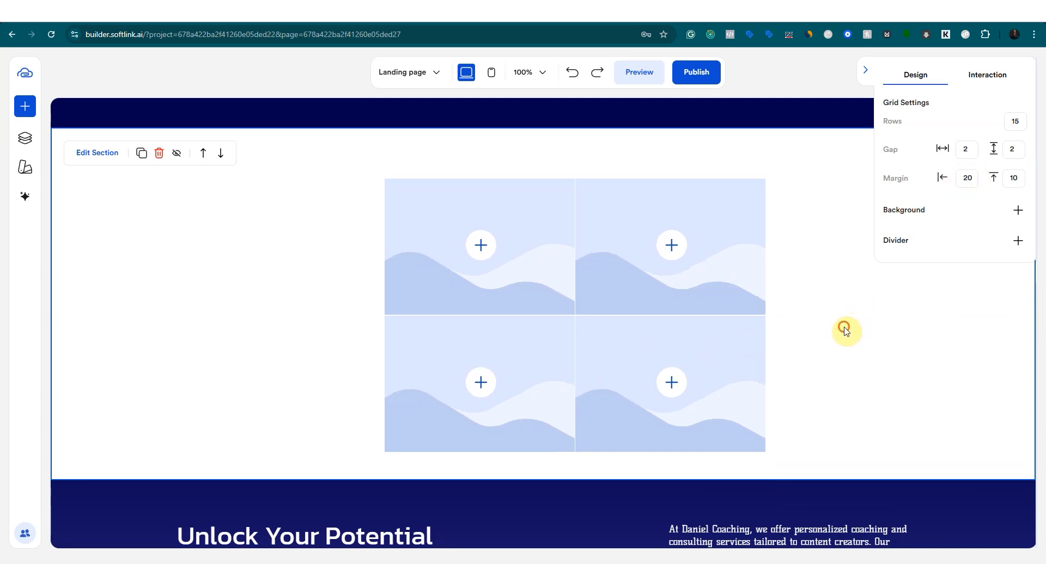
{"action": "left_click", "coordinate": [1012, 178]}
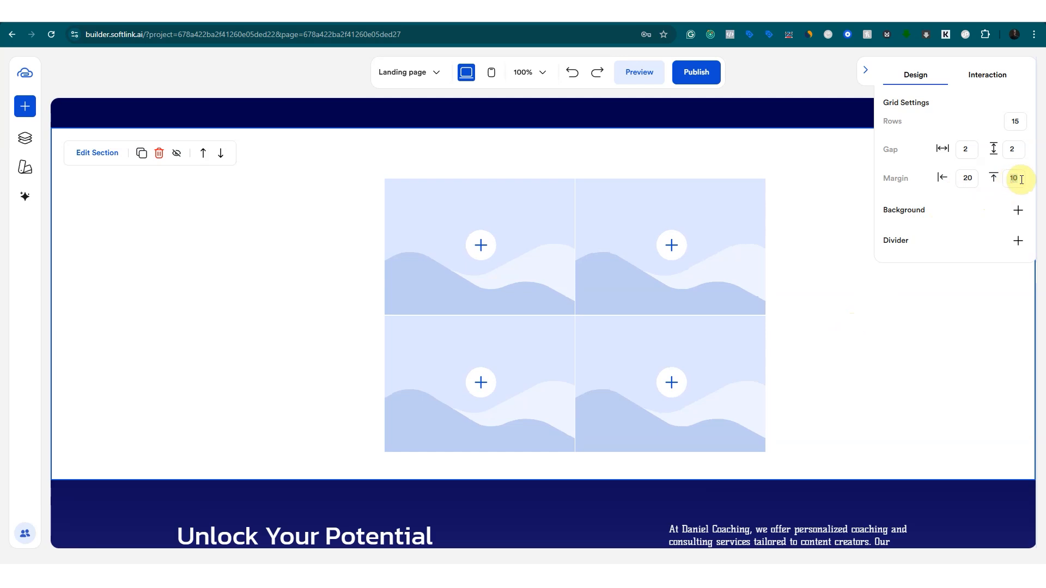
{"action": "type", "text": "20"}
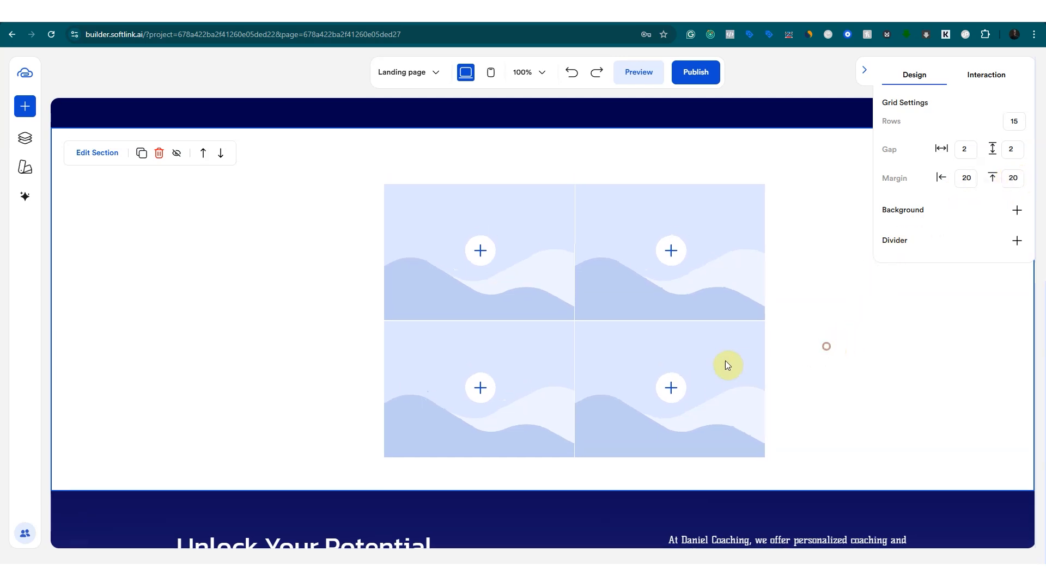
{"action": "left_click", "coordinate": [725, 364]}
{"action": "left_click", "coordinate": [840, 217]}
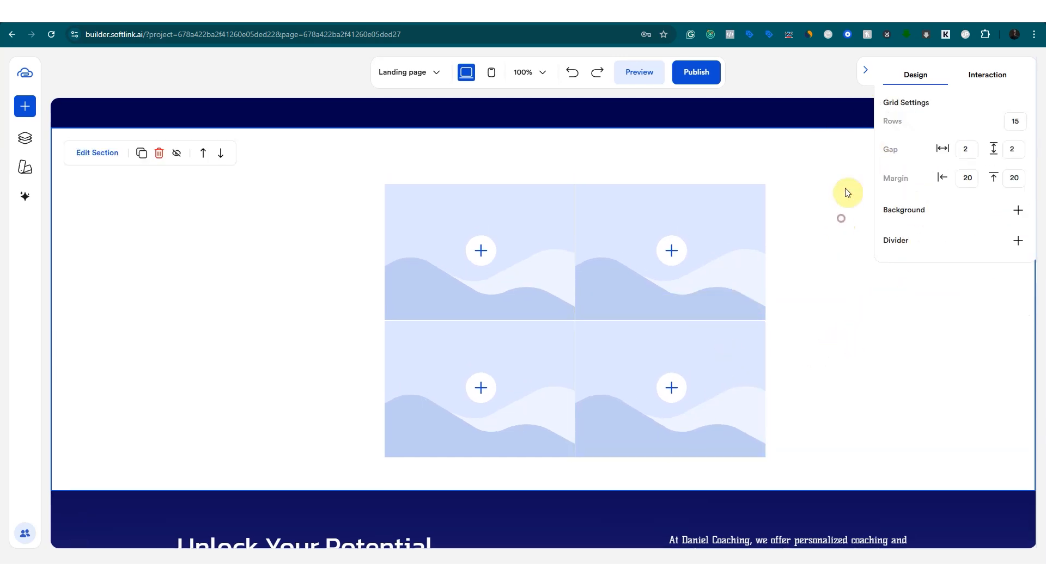
Set the image section's vertical margin to 2 and shift the lower-right image placeholder slightly to the right.
{"action": "double_click", "coordinate": [1007, 178]}
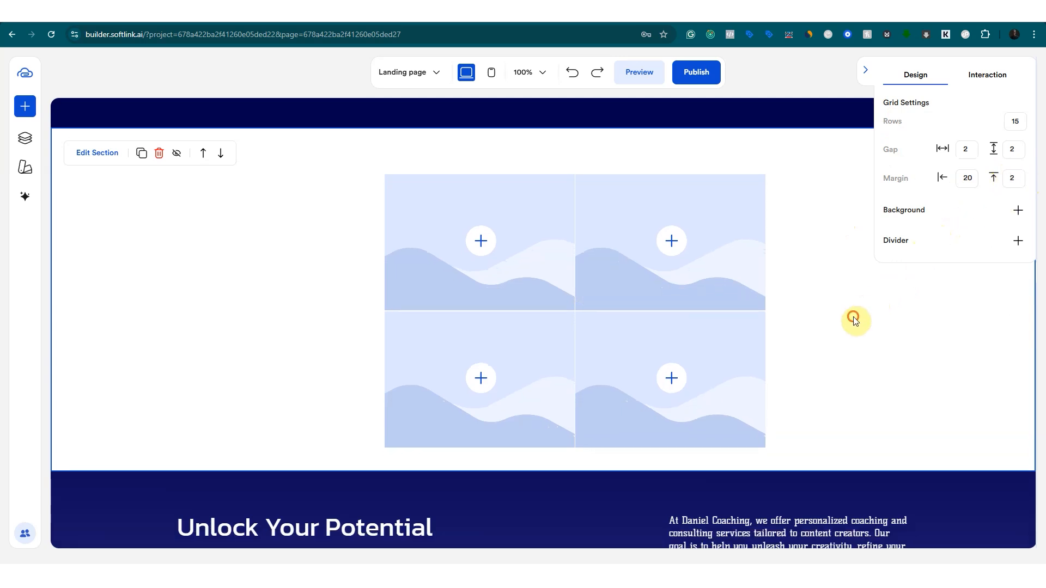
{"action": "left_click", "coordinate": [659, 412]}
{"action": "left_click_drag", "start_coordinate": [695, 409], "coordinate": [747, 400]}
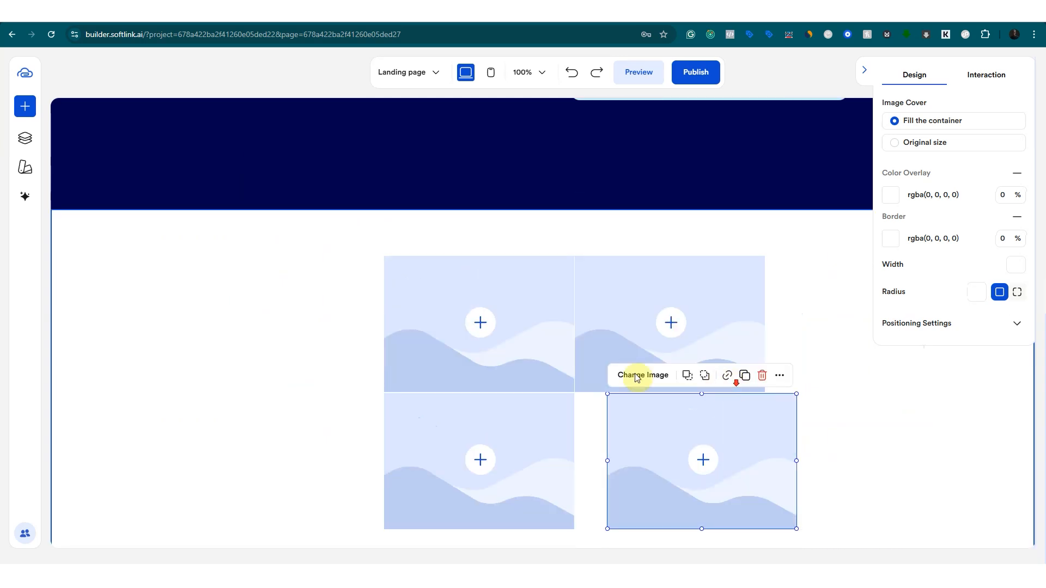
{"action": "left_click", "coordinate": [443, 351]}
{"action": "left_click_drag", "start_coordinate": [443, 354], "coordinate": [551, 348]}
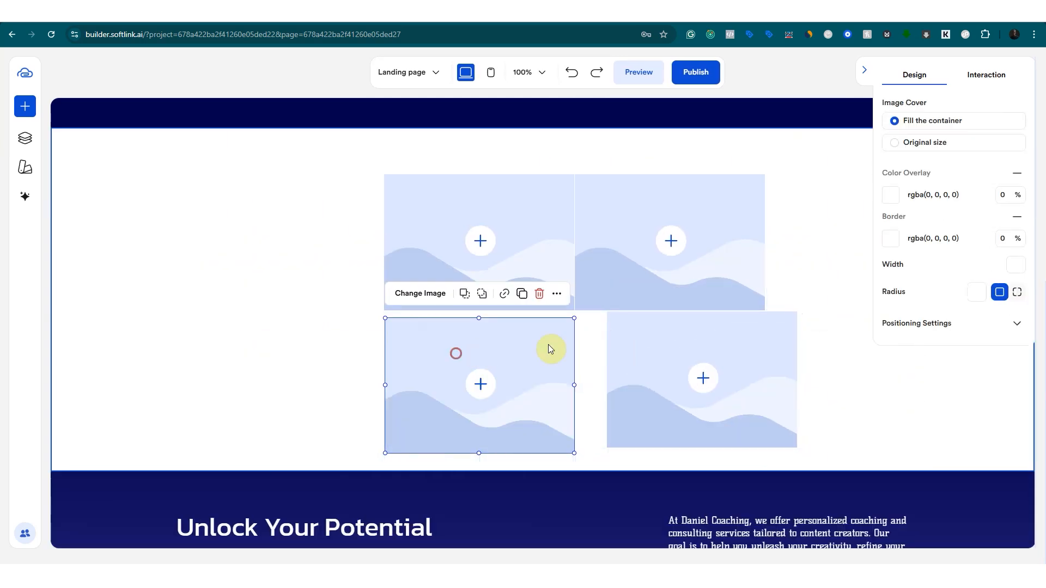
{"action": "scroll", "coordinate": [626, 275], "scroll_direction": "down", "scroll_amount": 4}
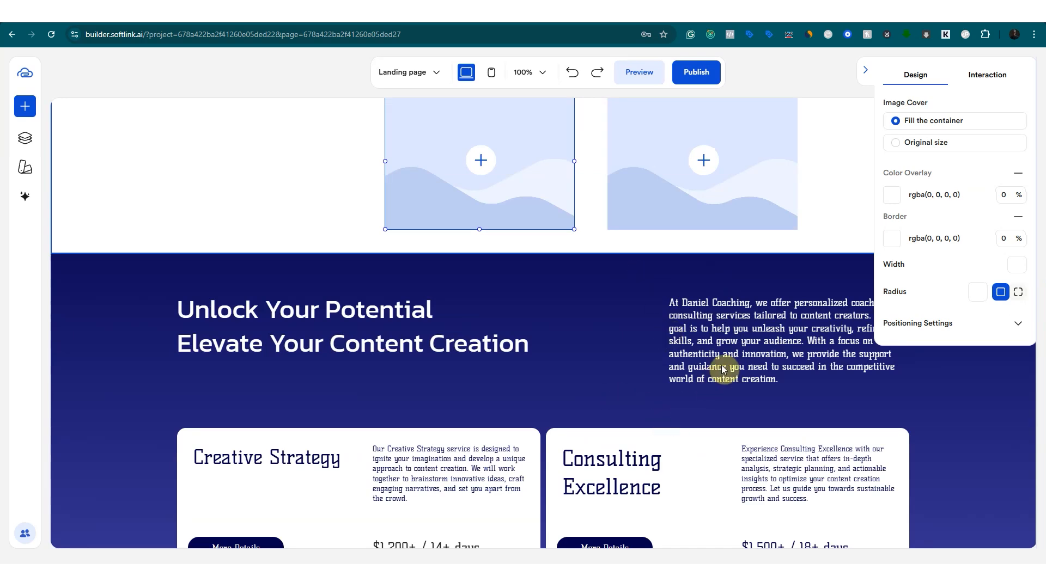
{"action": "scroll", "coordinate": [747, 354], "scroll_direction": "up", "scroll_amount": 3}
{"action": "left_click_drag", "start_coordinate": [736, 339], "coordinate": [867, 77]}
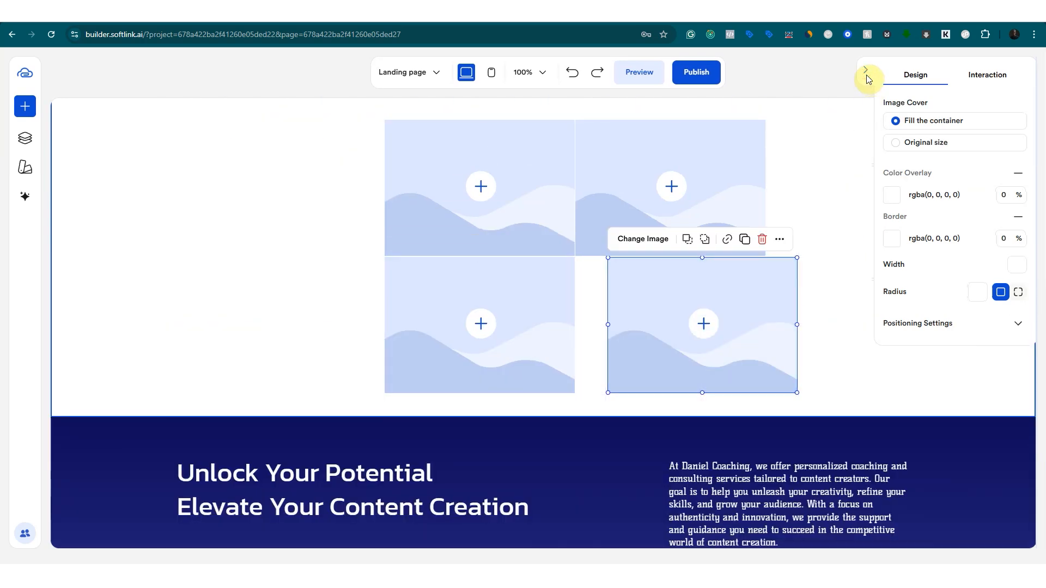
Set the image section's vertical margin to 50 and move the lower-right image placeholder down toward the section's bottom edge.
{"action": "left_click", "coordinate": [829, 175]}
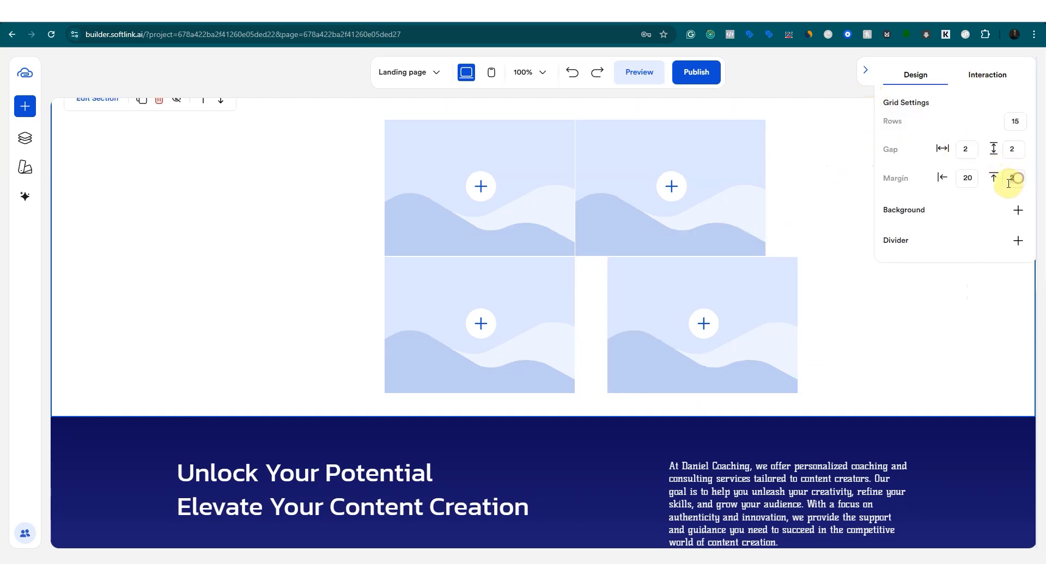
{"action": "type", "text": "50"}
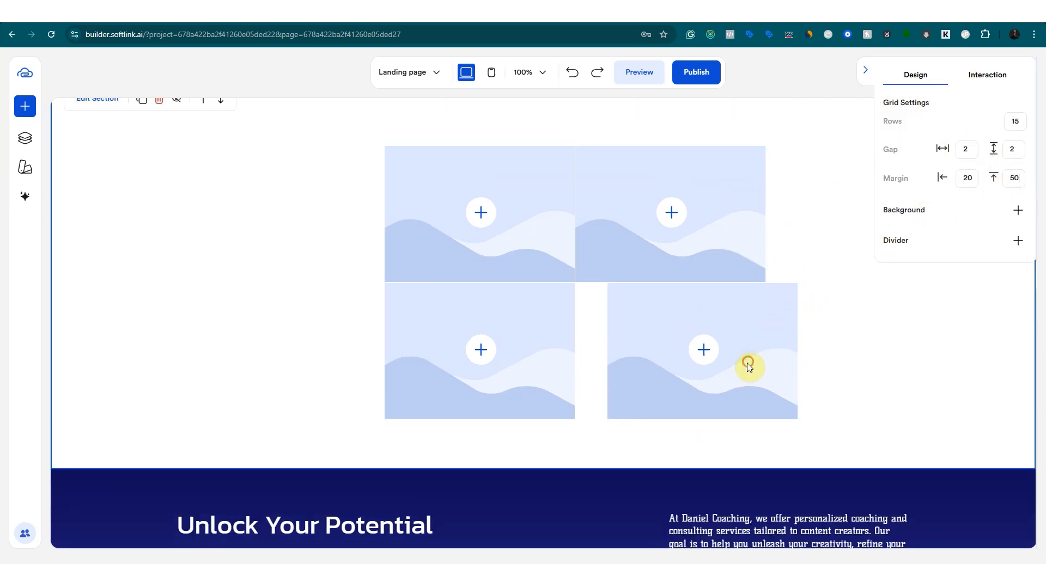
{"action": "left_click_drag", "start_coordinate": [749, 364], "coordinate": [752, 389]}
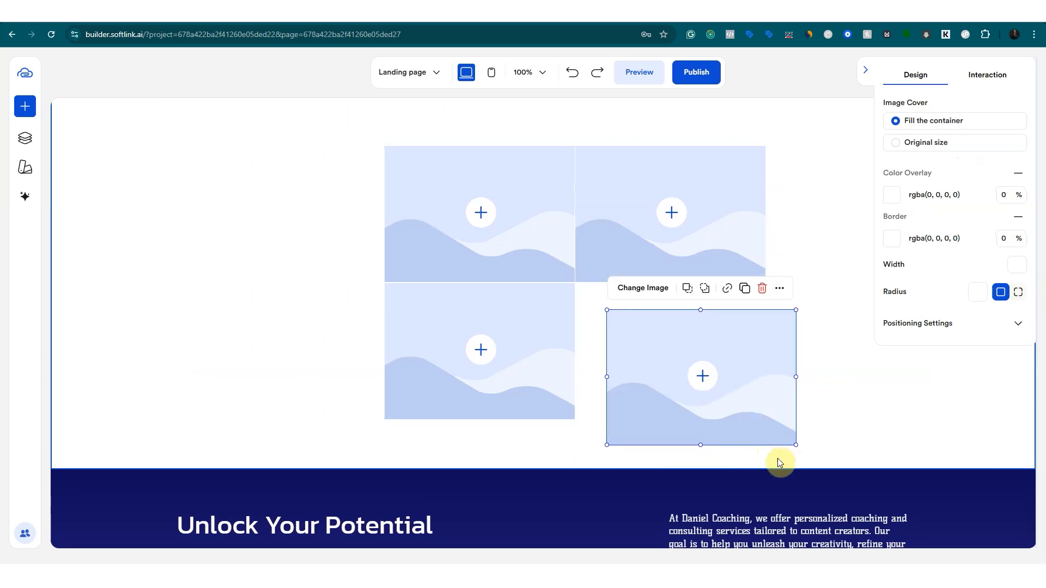
{"action": "left_click", "coordinate": [778, 459]}
{"action": "left_click", "coordinate": [763, 431]}
{"action": "left_click", "coordinate": [757, 457]}
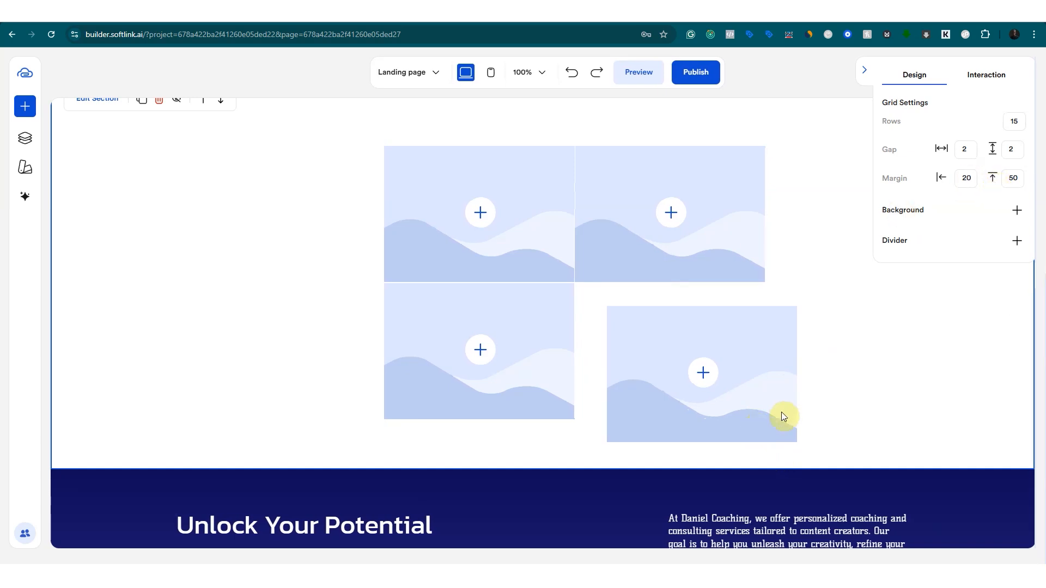
Set the image section's vertical margin to 2 and place both lower image placeholders against its bottom edge, the left one at the grid's left edge.
{"action": "double_click", "coordinate": [1015, 181]}
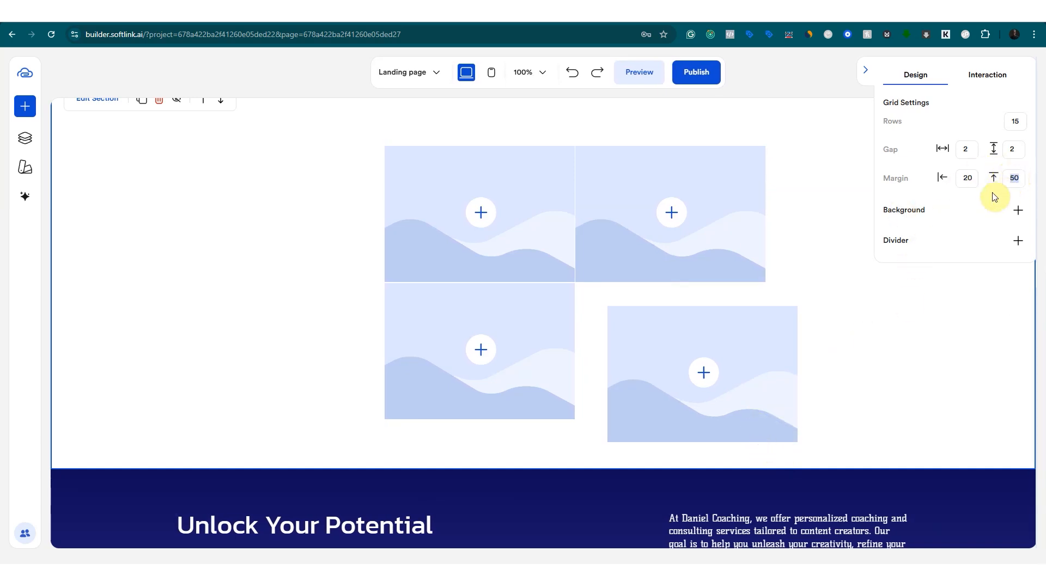
{"action": "type", "text": "2"}
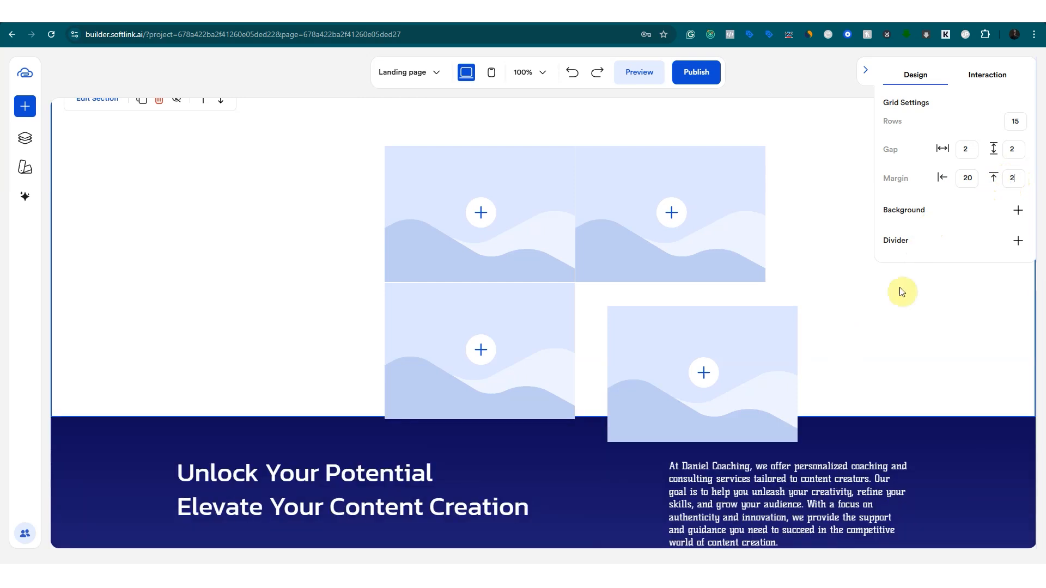
{"action": "left_click_drag", "start_coordinate": [664, 407], "coordinate": [665, 395]}
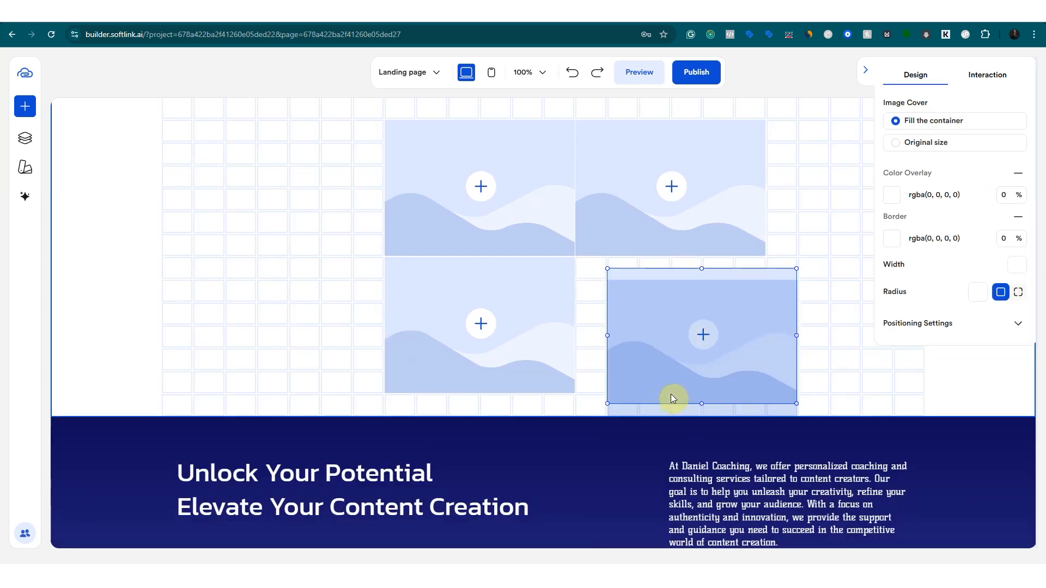
{"action": "left_click_drag", "start_coordinate": [671, 394], "coordinate": [672, 394]}
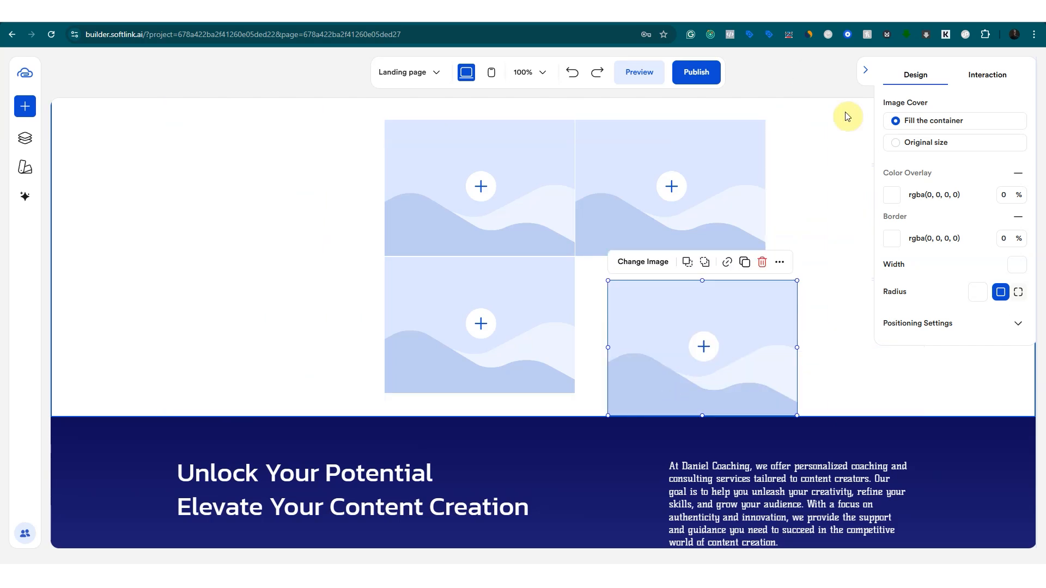
{"action": "left_click_drag", "start_coordinate": [492, 358], "coordinate": [305, 364]}
Set the image section's horizontal grid margin to 2.
{"action": "left_click", "coordinate": [866, 71]}
{"action": "left_click", "coordinate": [837, 204]}
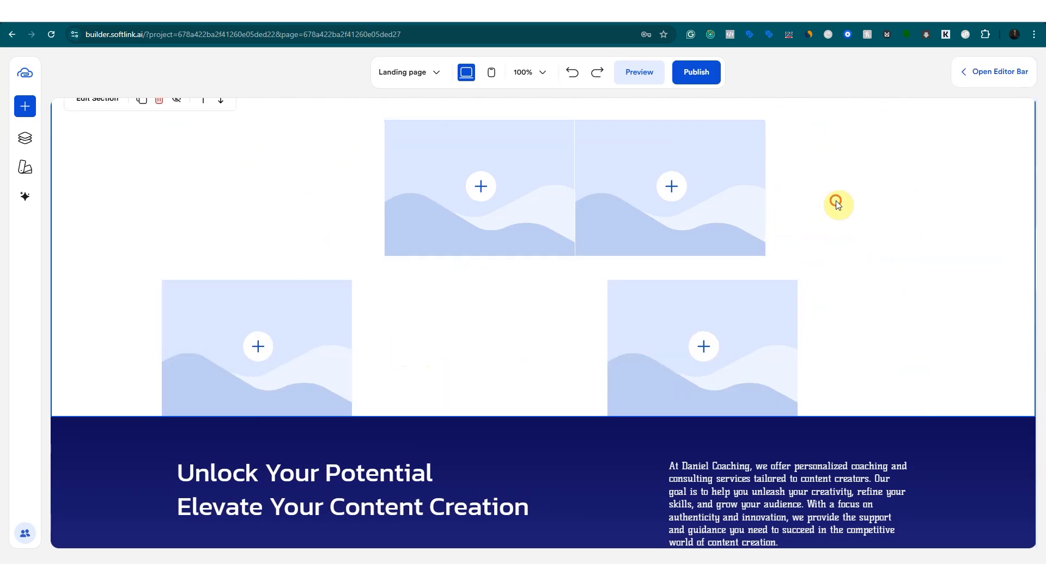
{"action": "left_click", "coordinate": [988, 68]}
{"action": "left_click_drag", "start_coordinate": [973, 179], "coordinate": [954, 184]}
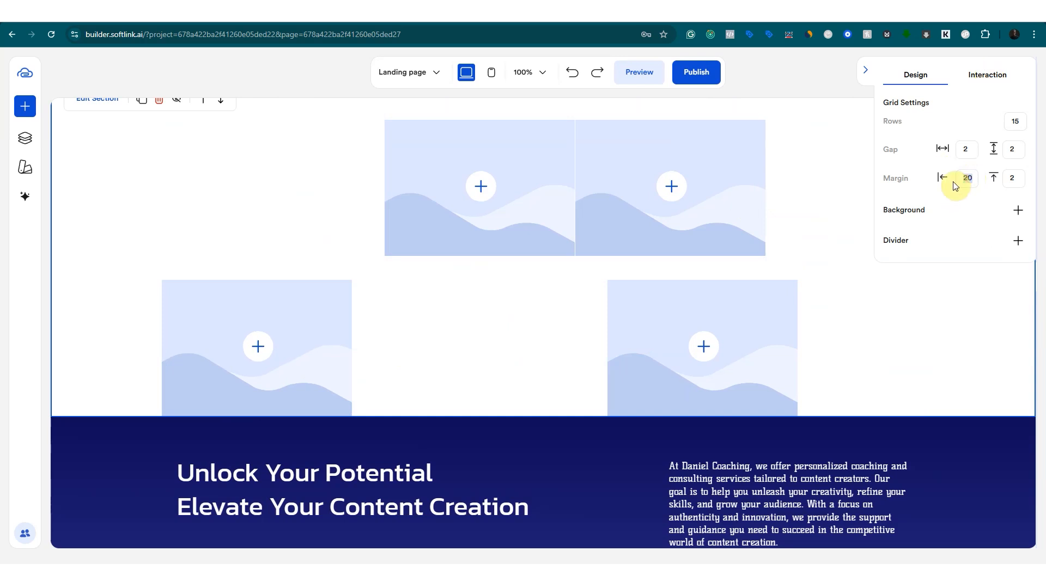
{"action": "type", "text": "2"}
{"action": "left_click", "coordinate": [838, 322]}
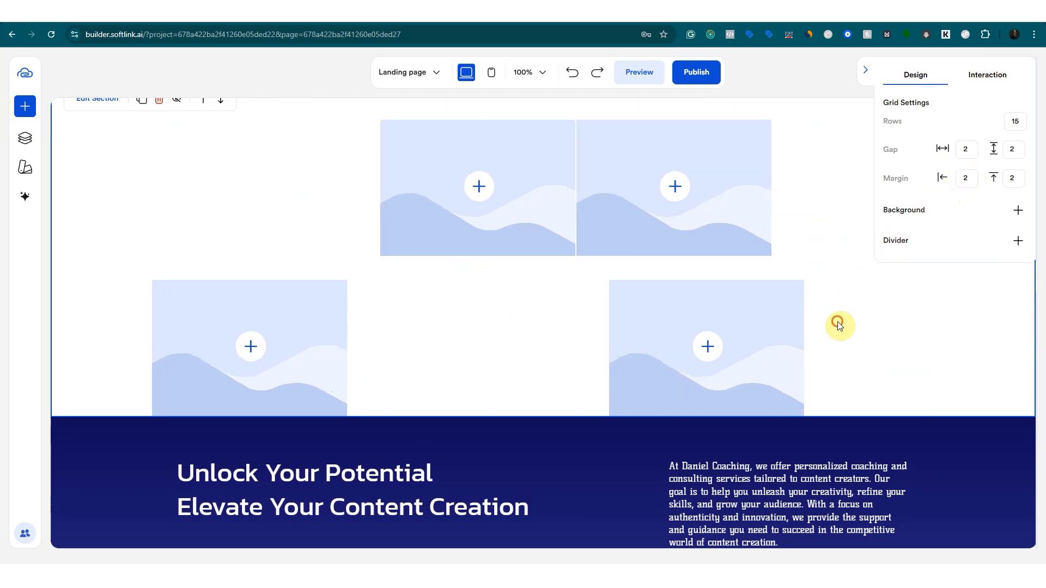
Move the lower-right image placeholder directly beneath the upper-right one.
{"action": "left_click", "coordinate": [320, 364]}
{"action": "left_click_drag", "start_coordinate": [319, 349], "coordinate": [322, 342]}
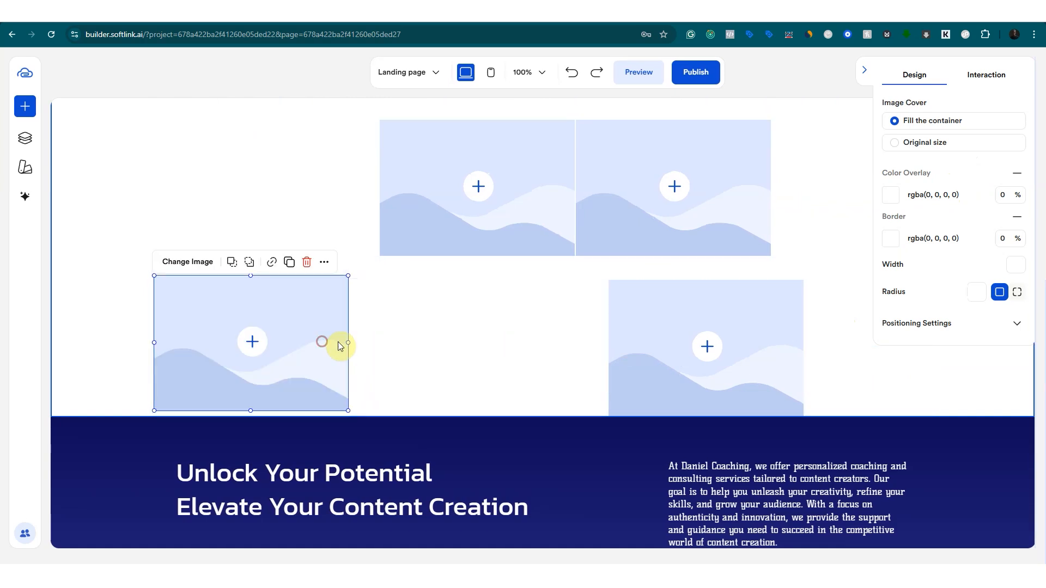
{"action": "left_click", "coordinate": [633, 341]}
{"action": "left_click_drag", "start_coordinate": [633, 341], "coordinate": [741, 310]}
{"action": "left_click", "coordinate": [812, 300]}
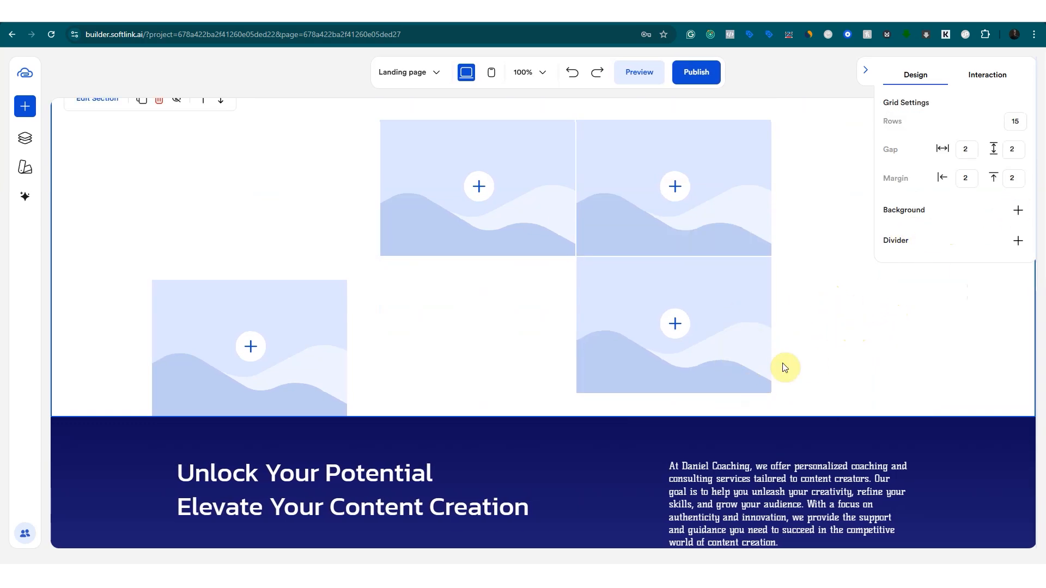
Set the horizontal and vertical grid gaps of the "Unlock Your Potential" section to 20.
{"action": "scroll", "coordinate": [784, 367], "scroll_direction": "up", "scroll_amount": 3}
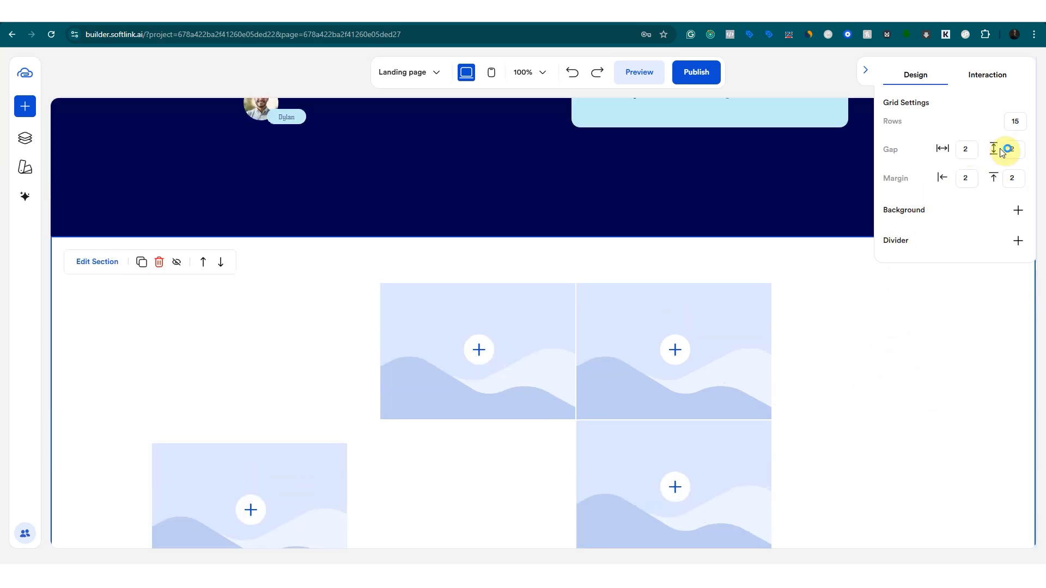
{"action": "scroll", "coordinate": [842, 398], "scroll_direction": "down", "scroll_amount": 7}
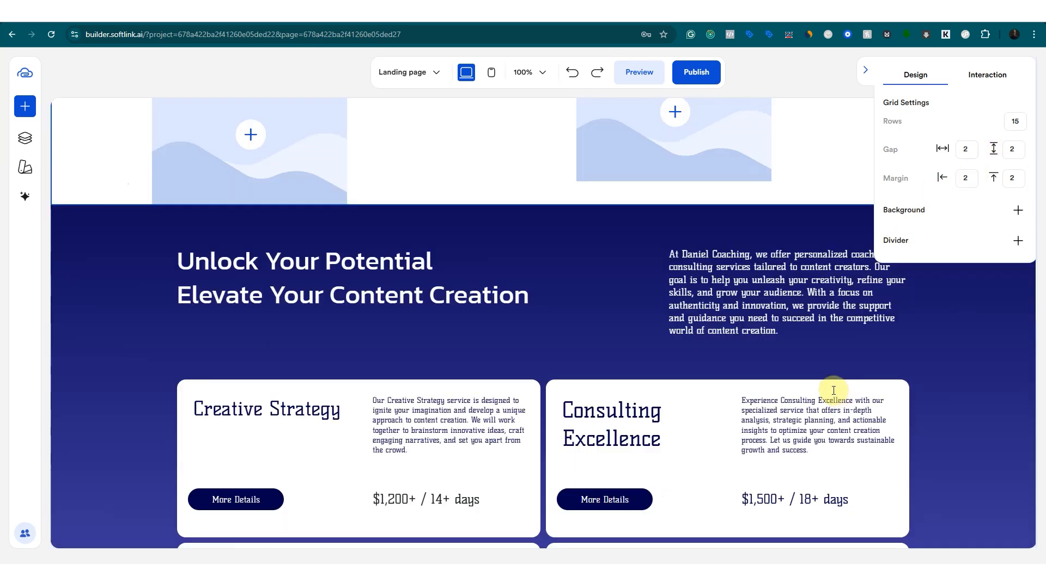
{"action": "left_click", "coordinate": [779, 338]}
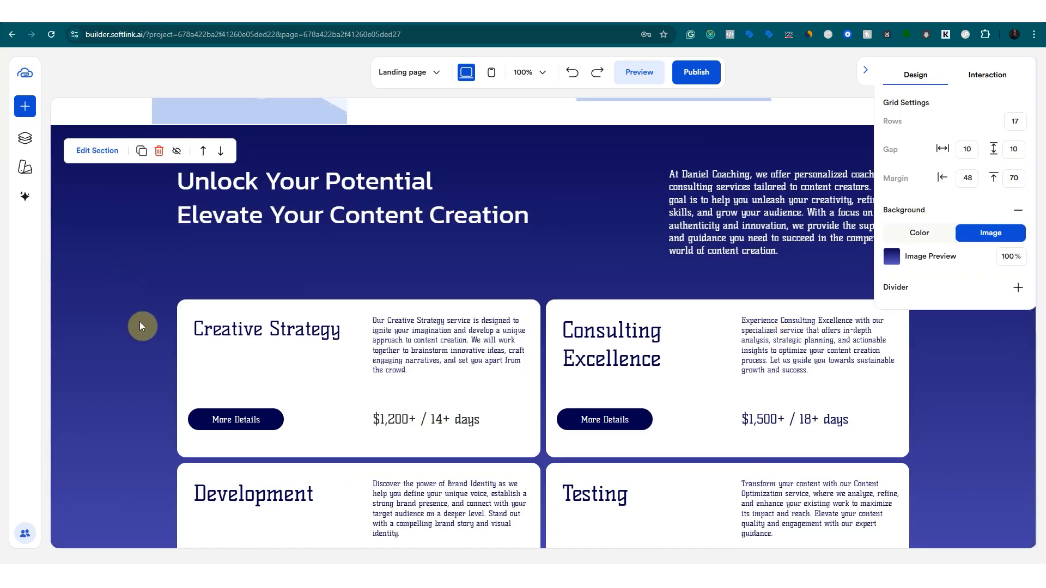
{"action": "scroll", "coordinate": [969, 413], "scroll_direction": "down", "scroll_amount": 1}
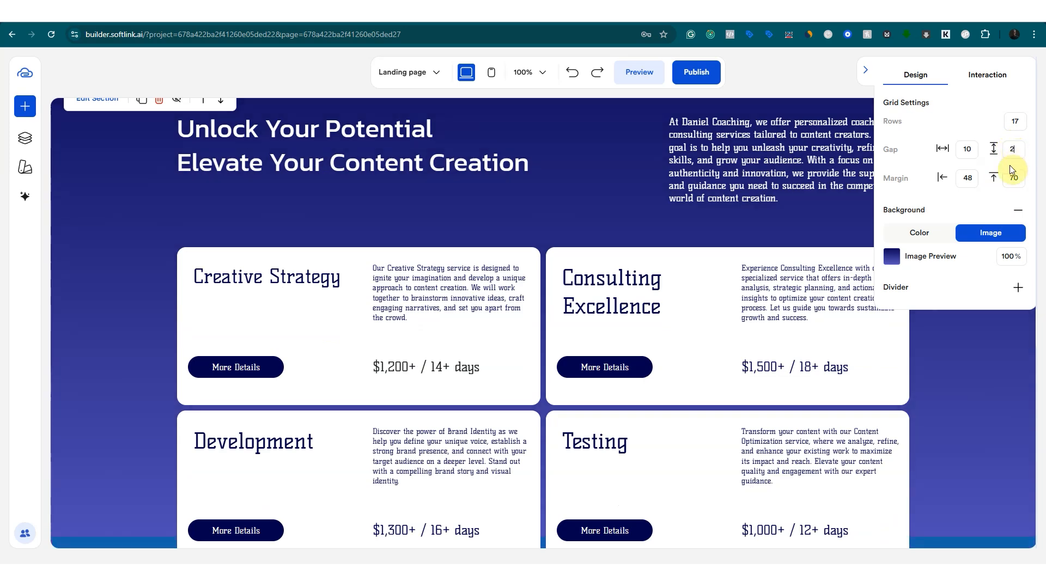
{"action": "type", "text": "0"}
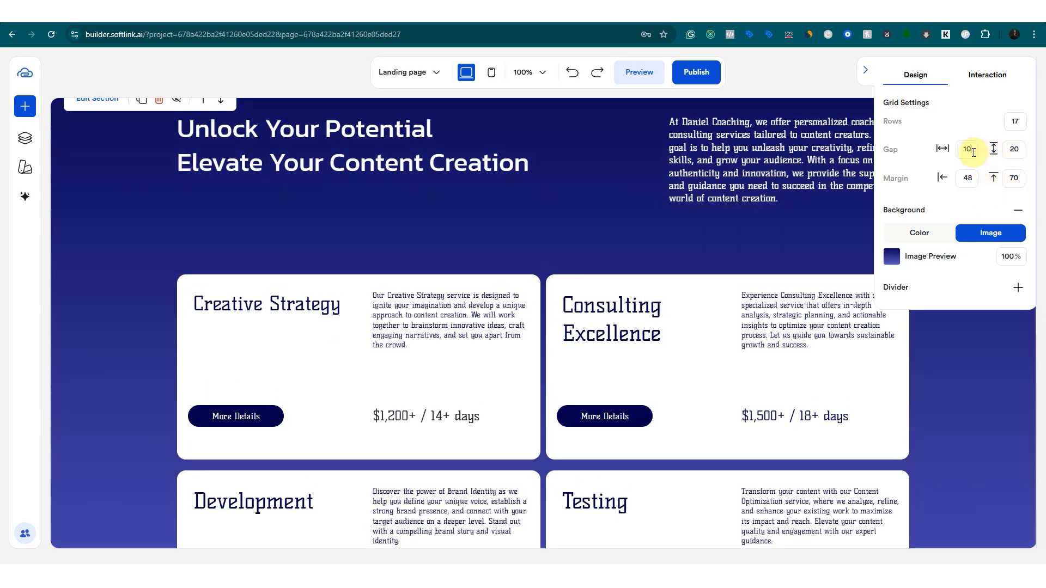
{"action": "type", "text": "20"}
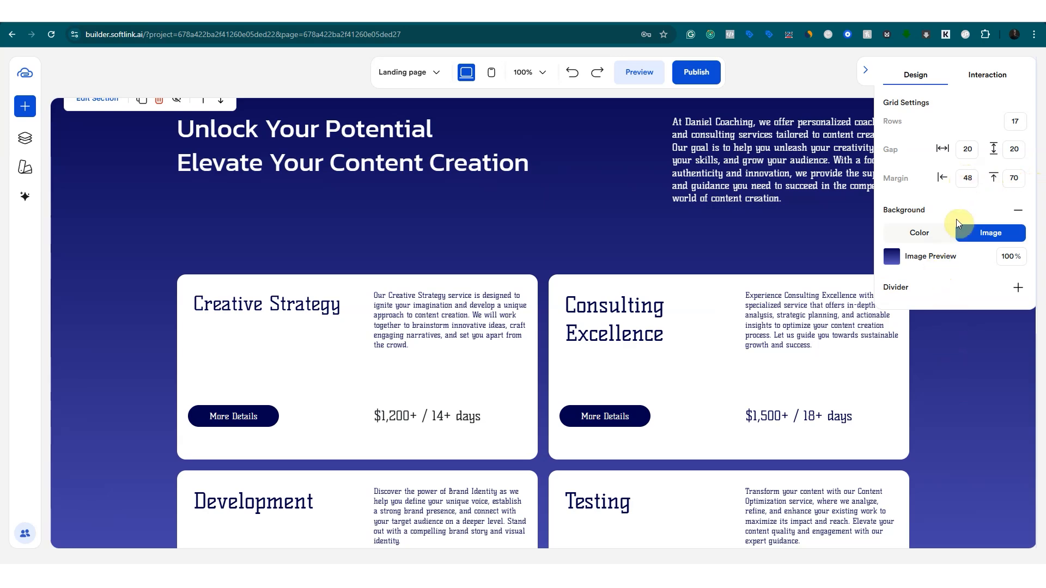
Move the lower-left image placeholder directly beneath the upper-left one to complete the two-by-two grid.
{"action": "scroll", "coordinate": [740, 252], "scroll_direction": "up", "scroll_amount": 8}
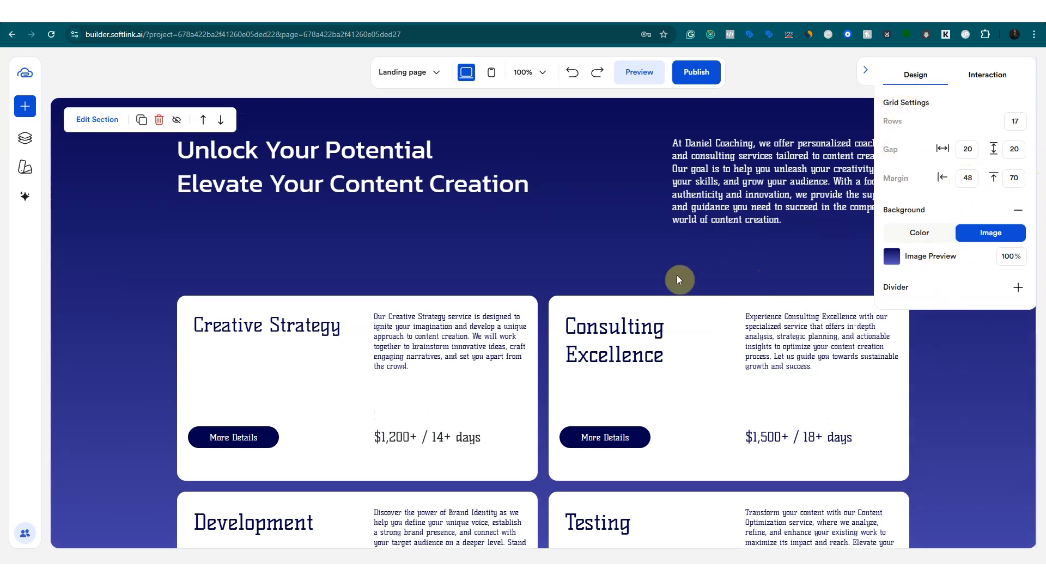
{"action": "scroll", "coordinate": [409, 398], "scroll_direction": "down", "scroll_amount": 1}
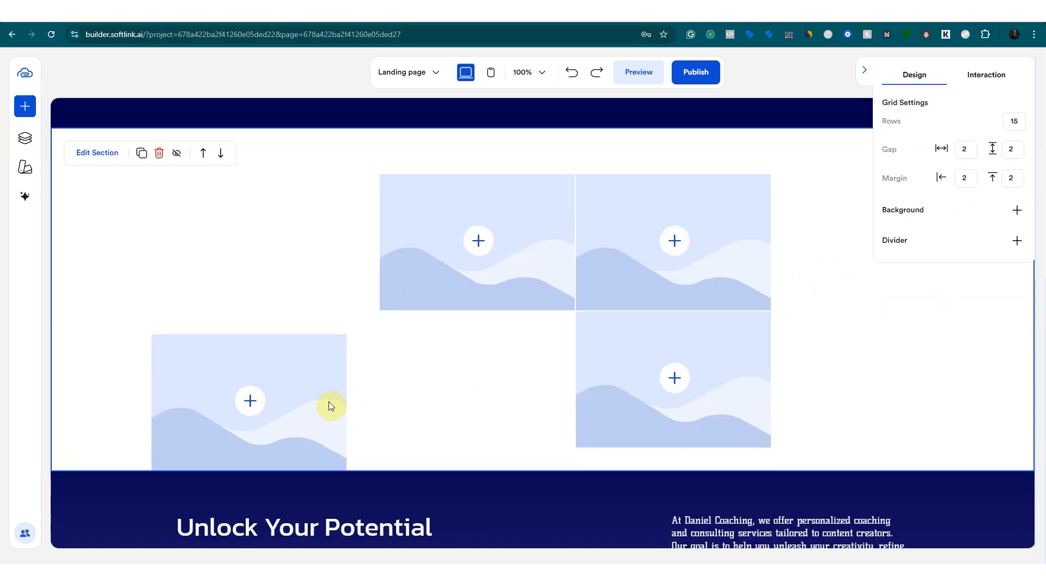
{"action": "left_click_drag", "start_coordinate": [331, 404], "coordinate": [556, 376]}
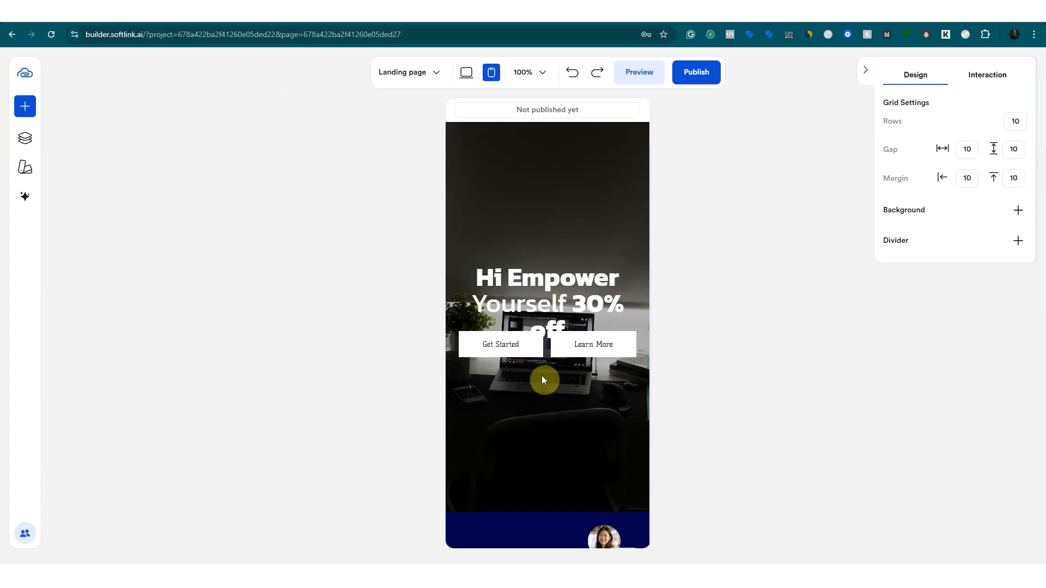
Set the number of grid rows in the mobile hero section to 12.
{"action": "scroll", "coordinate": [542, 376], "scroll_direction": "down", "scroll_amount": 6}
{"action": "scroll", "coordinate": [547, 397], "scroll_direction": "up", "scroll_amount": 6}
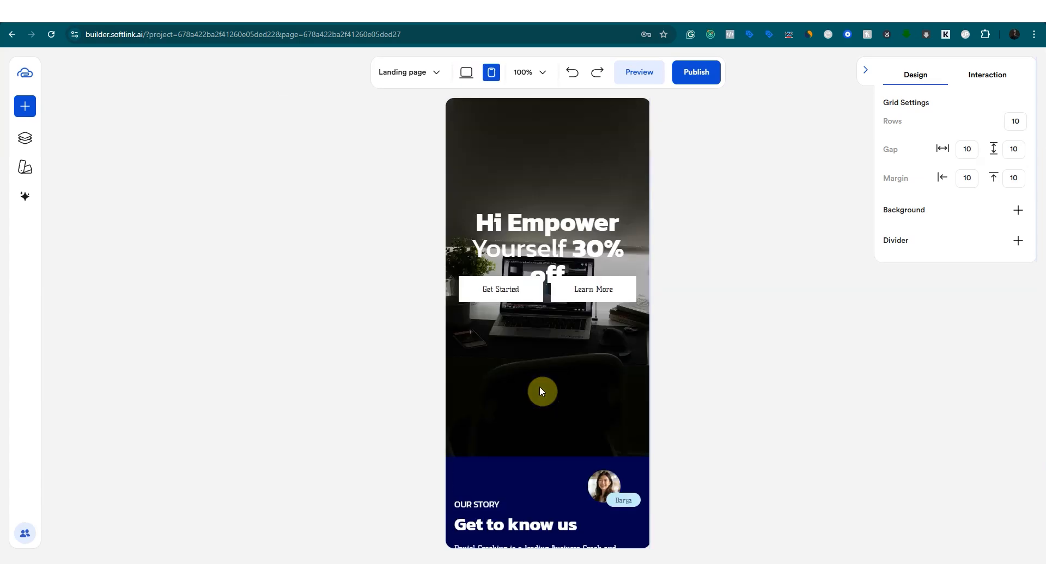
{"action": "left_click", "coordinate": [577, 212]}
{"action": "left_click", "coordinate": [587, 243]}
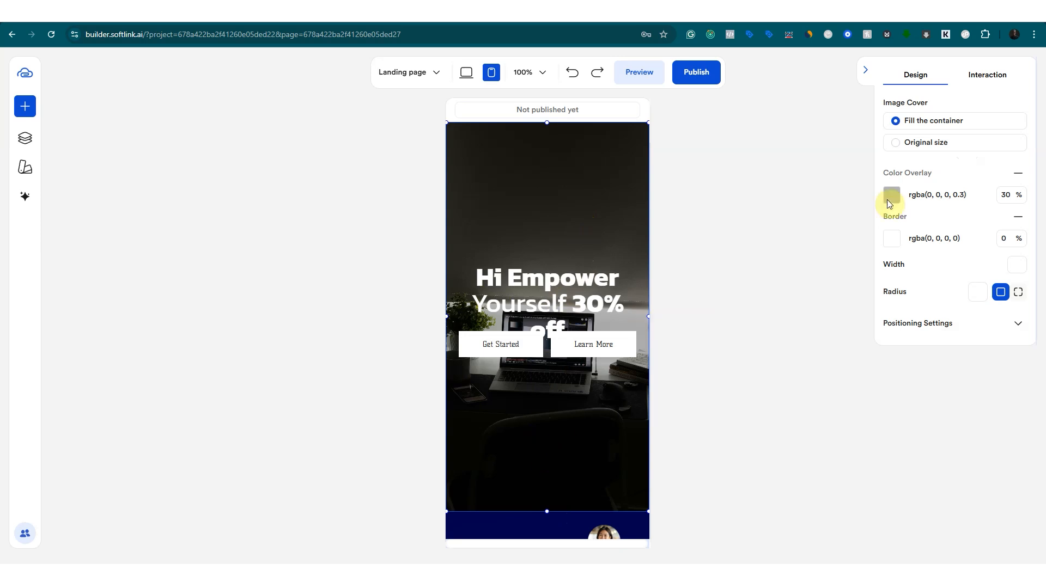
{"action": "left_click", "coordinate": [822, 149]}
{"action": "left_click", "coordinate": [865, 74]}
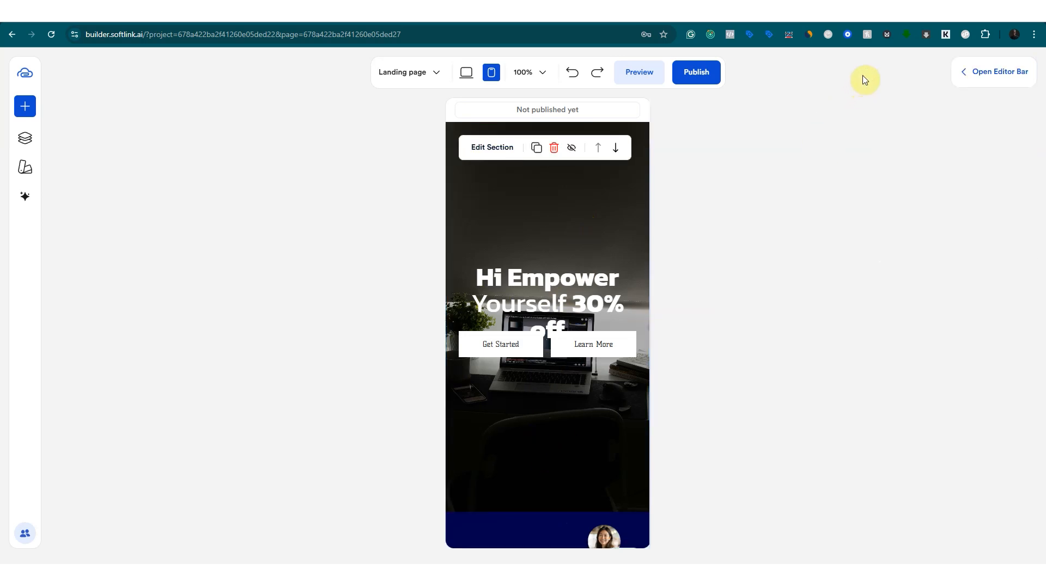
{"action": "left_click", "coordinate": [984, 75]}
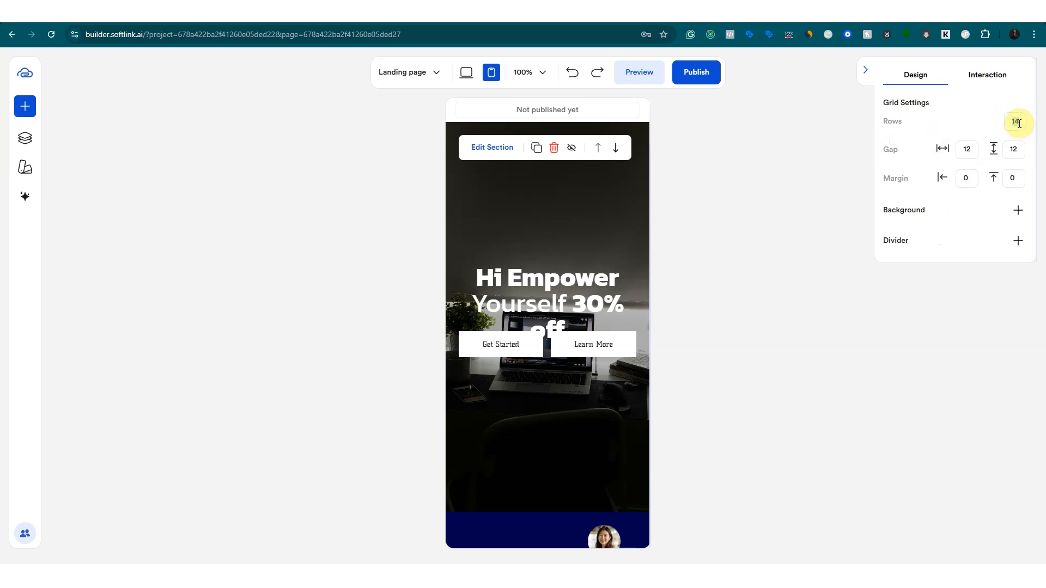
{"action": "left_click", "coordinate": [585, 449]}
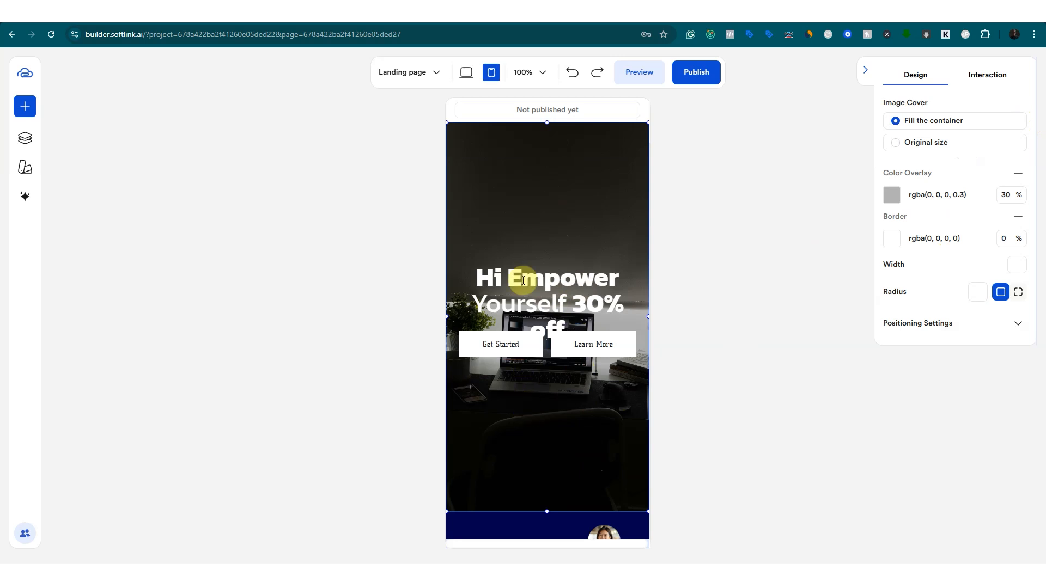
{"action": "left_click", "coordinate": [815, 133]}
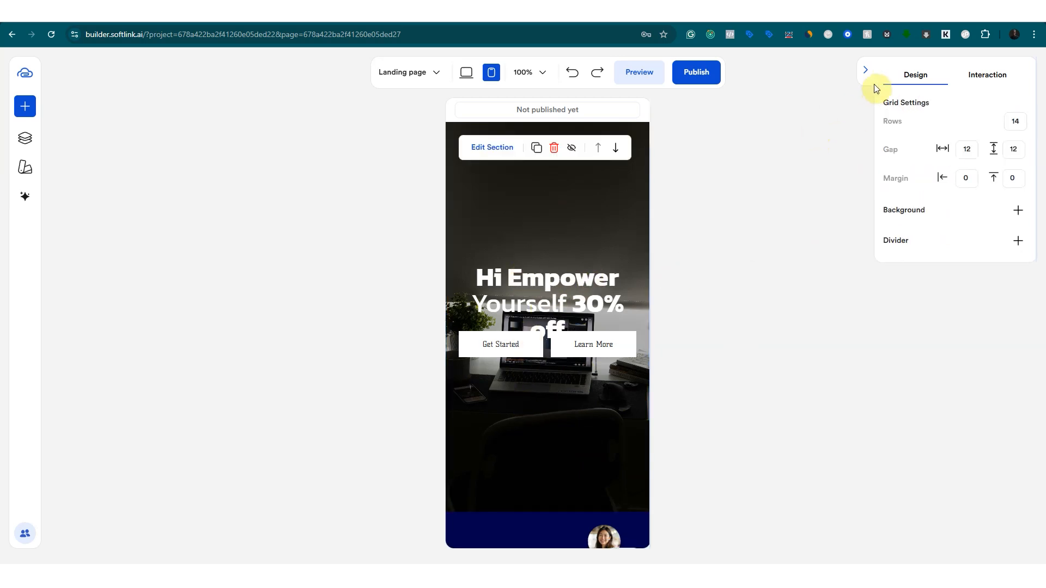
{"action": "double_click", "coordinate": [1019, 121]}
{"action": "type", "text": "12"}
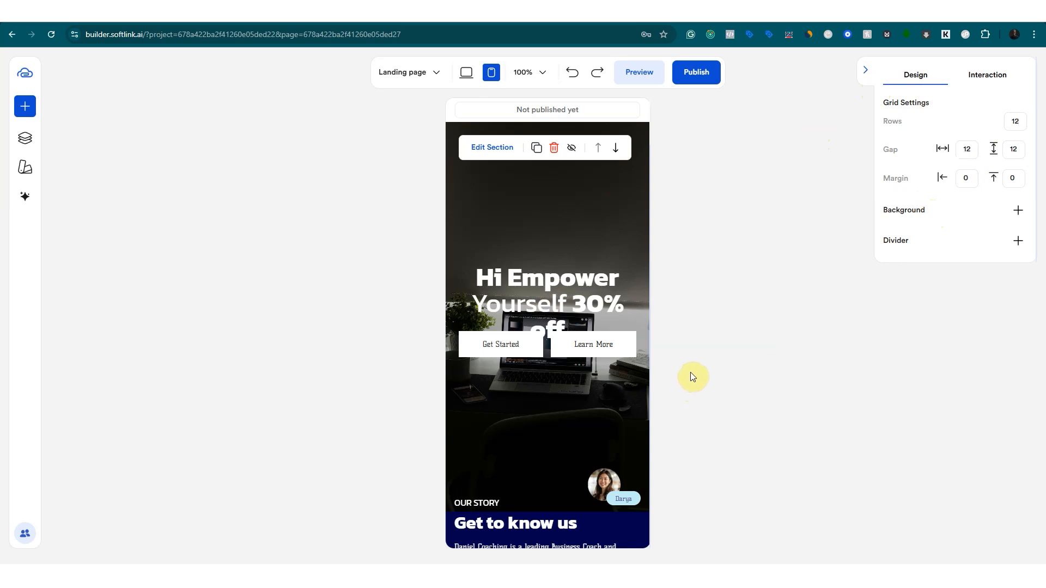
Move the "Learn More" and "Get Started" buttons down side by side below the hero headline so they no longer overlap it.
{"action": "left_click", "coordinate": [605, 349]}
{"action": "left_click_drag", "start_coordinate": [607, 346], "coordinate": [605, 380]}
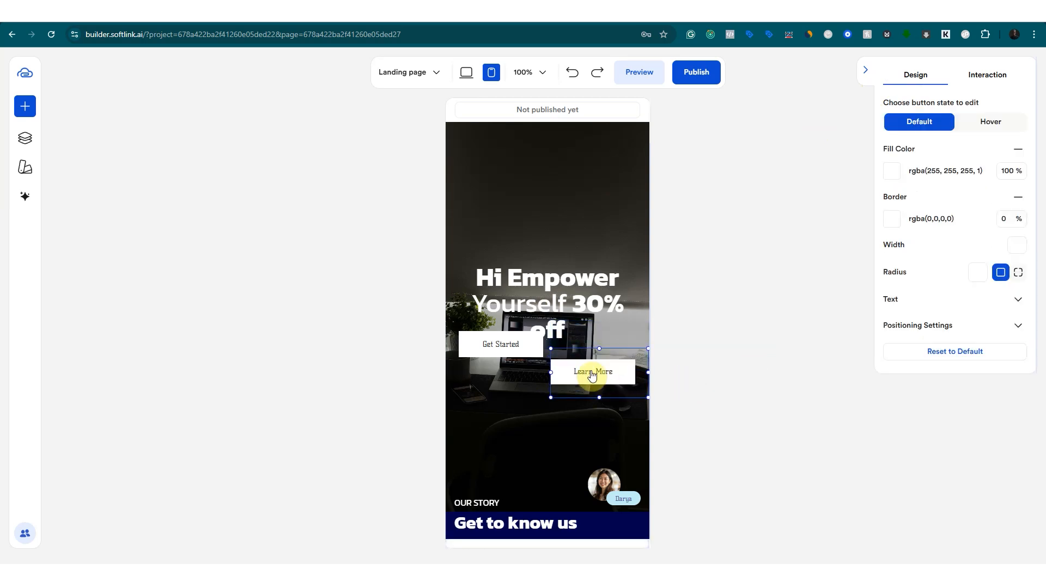
{"action": "left_click_drag", "start_coordinate": [490, 352], "coordinate": [492, 380]}
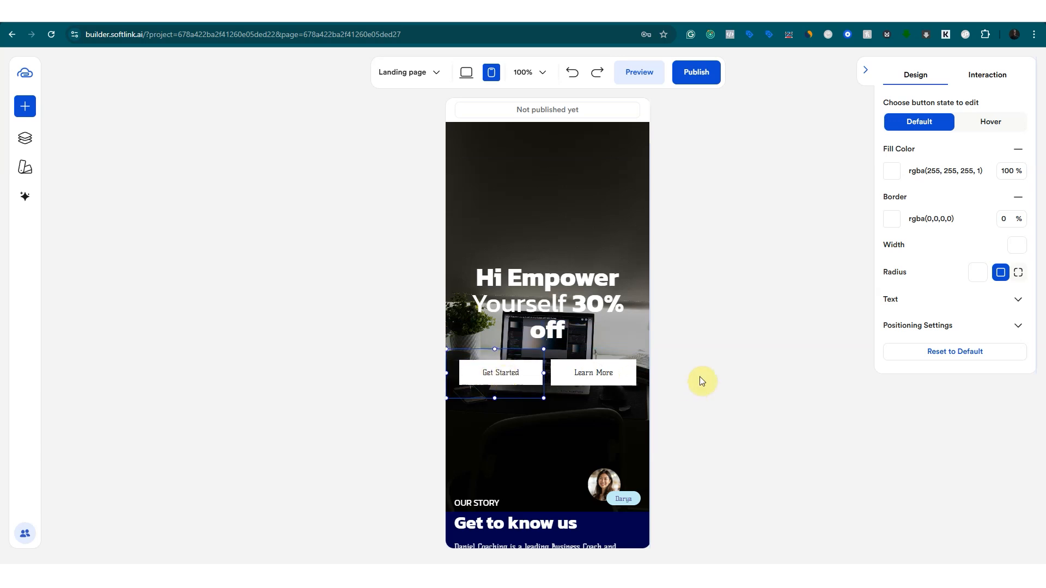
{"action": "left_click", "coordinate": [632, 386]}
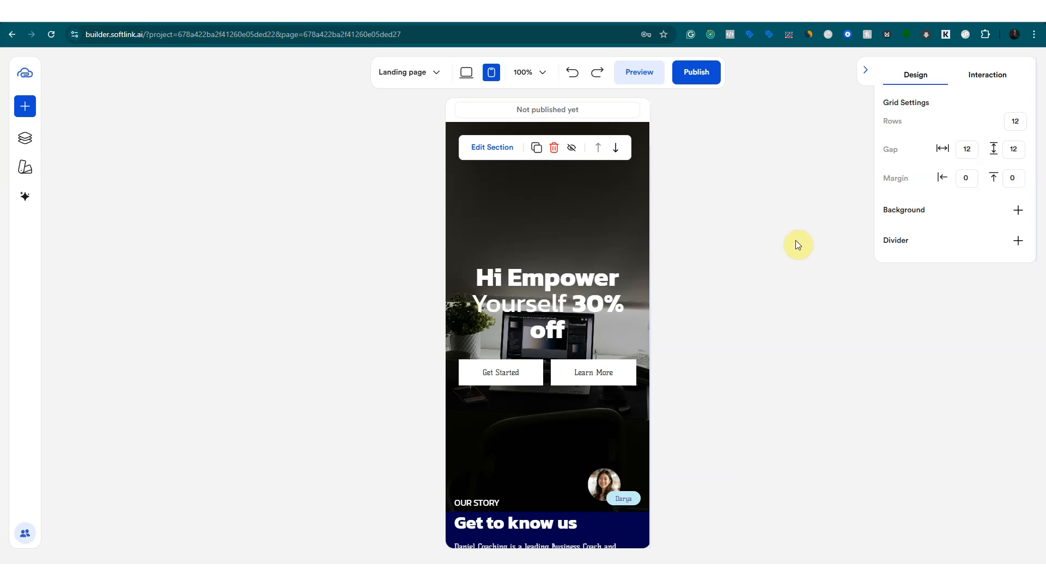
Set the number of grid rows in the mobile image placeholder section to 40.
{"action": "scroll", "coordinate": [590, 402], "scroll_direction": "down", "scroll_amount": 15}
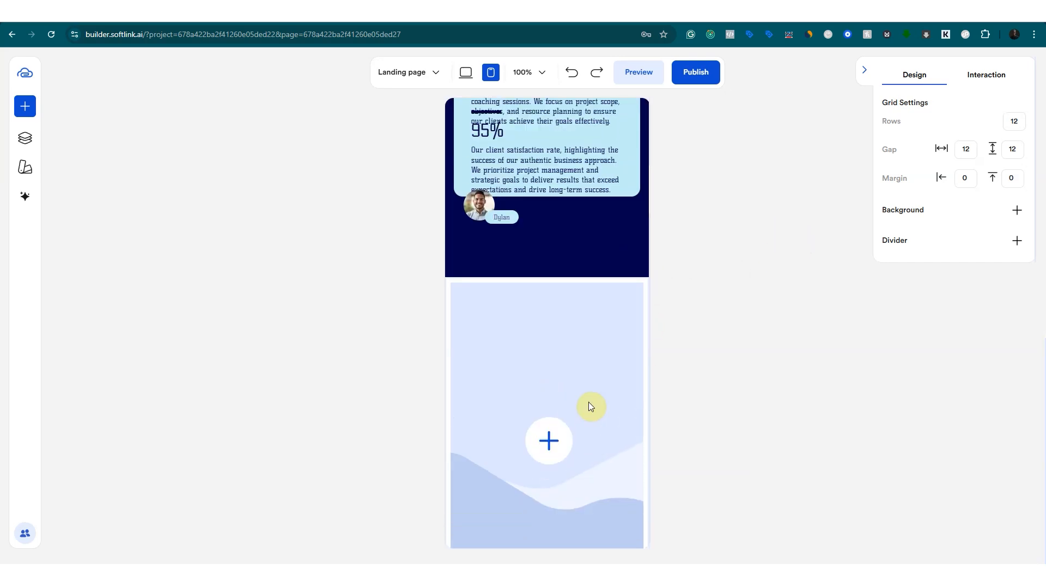
{"action": "left_click", "coordinate": [477, 376]}
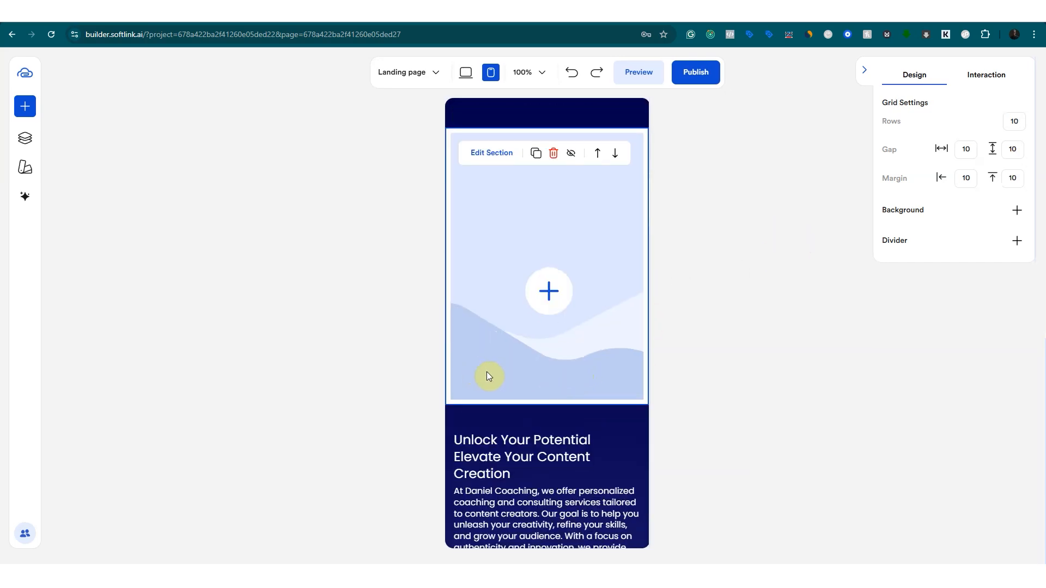
{"action": "scroll", "coordinate": [523, 372], "scroll_direction": "down", "scroll_amount": 7}
{"action": "scroll", "coordinate": [526, 357], "scroll_direction": "up", "scroll_amount": 12}
{"action": "scroll", "coordinate": [526, 474], "scroll_direction": "down", "scroll_amount": 4}
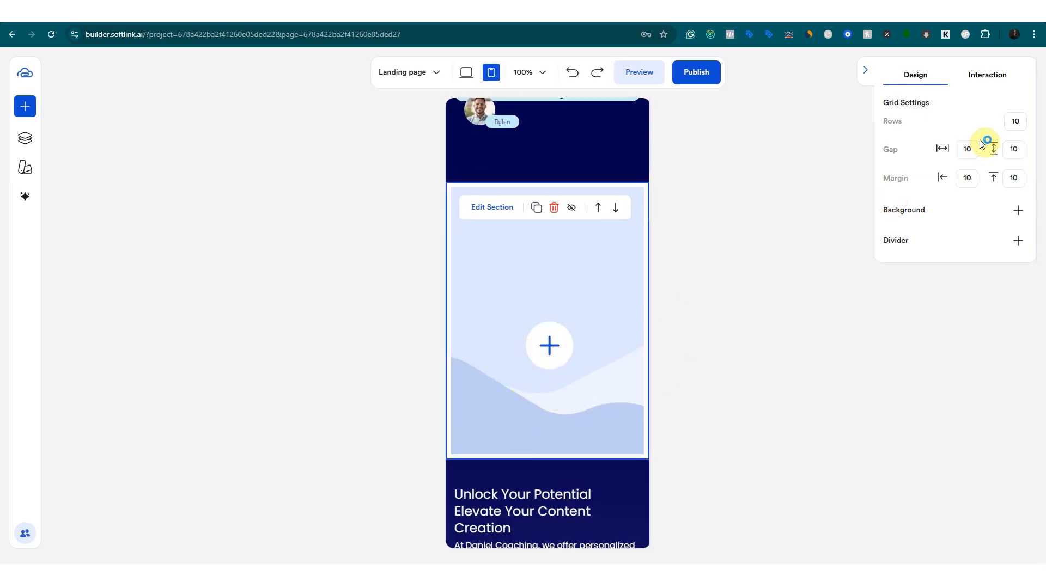
{"action": "double_click", "coordinate": [1024, 120]}
{"action": "type", "text": "40"}
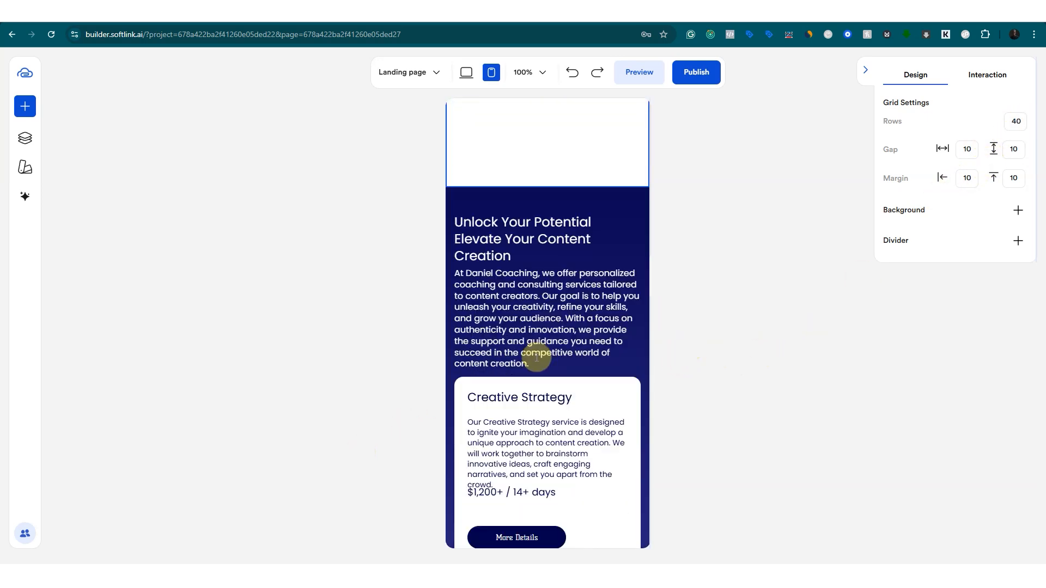
Move the overlapping image placeholders down the section to separate them into a single vertical column.
{"action": "left_click", "coordinate": [570, 286]}
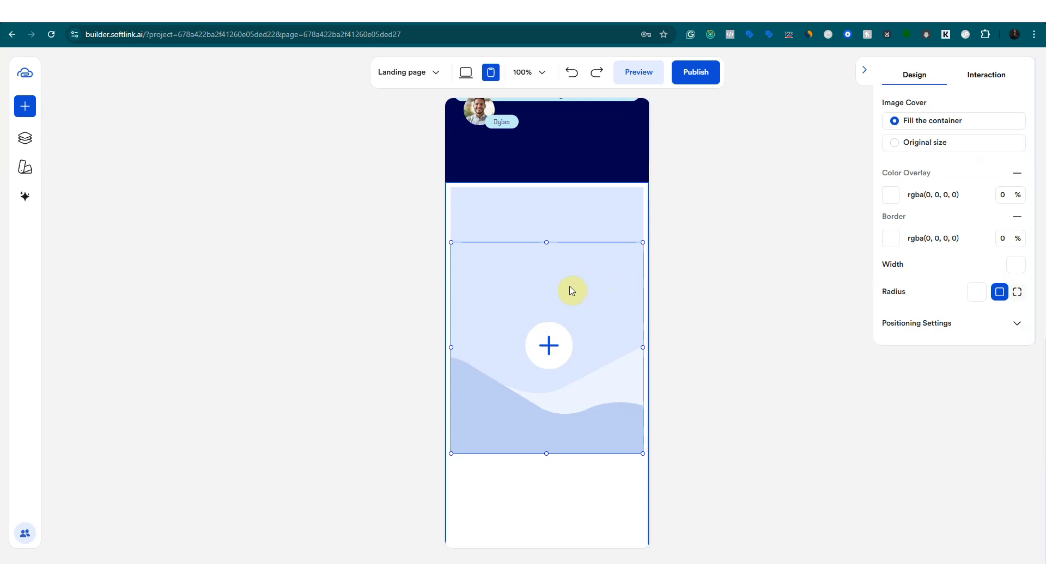
{"action": "left_click_drag", "start_coordinate": [571, 417], "coordinate": [587, 255]}
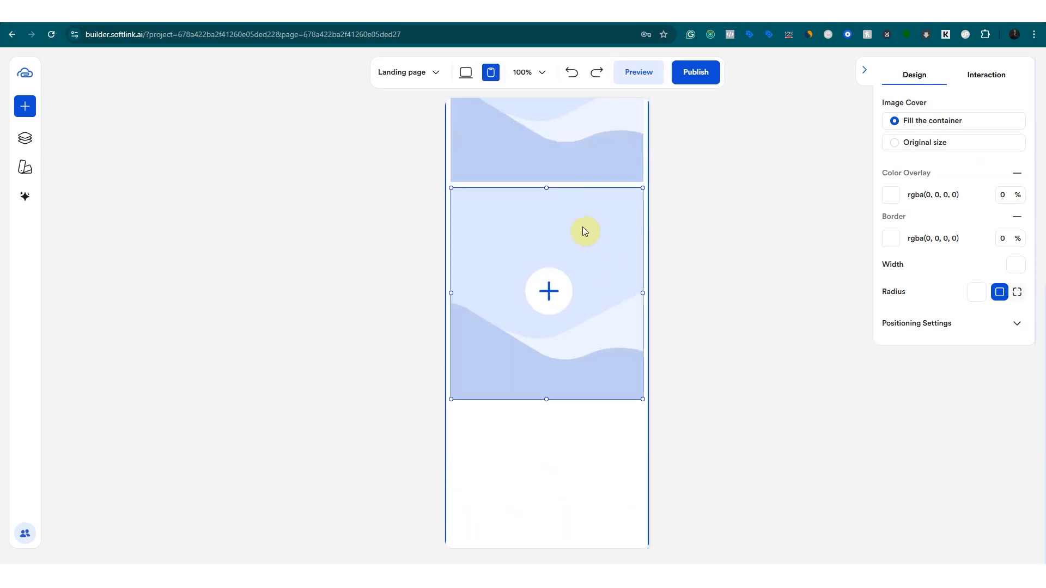
{"action": "left_click_drag", "start_coordinate": [587, 220], "coordinate": [623, 448]}
{"action": "left_click", "coordinate": [602, 233]}
{"action": "scroll", "coordinate": [547, 339], "scroll_direction": "up", "scroll_amount": 5}
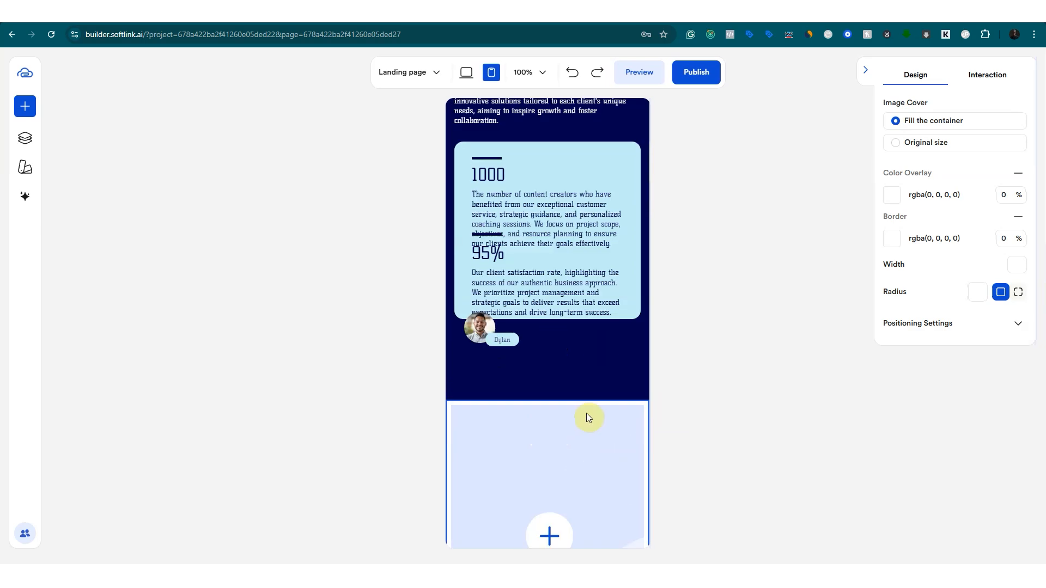
{"action": "scroll", "coordinate": [586, 418], "scroll_direction": "down", "scroll_amount": 5}
{"action": "left_click", "coordinate": [602, 248]}
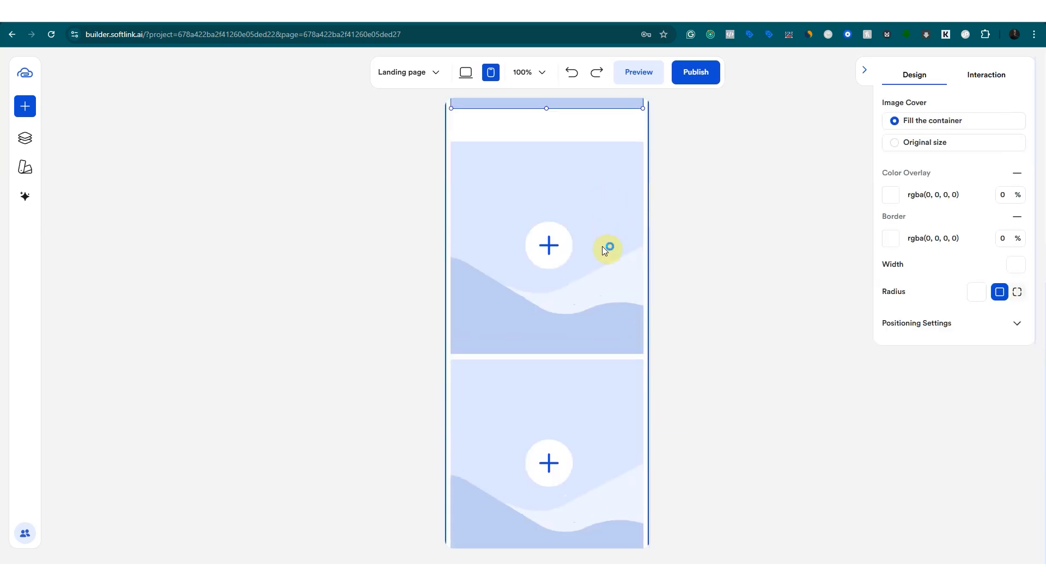
{"action": "scroll", "coordinate": [603, 247], "scroll_direction": "up", "scroll_amount": 3}
{"action": "left_click_drag", "start_coordinate": [603, 224], "coordinate": [588, 538]}
{"action": "left_click", "coordinate": [593, 394]}
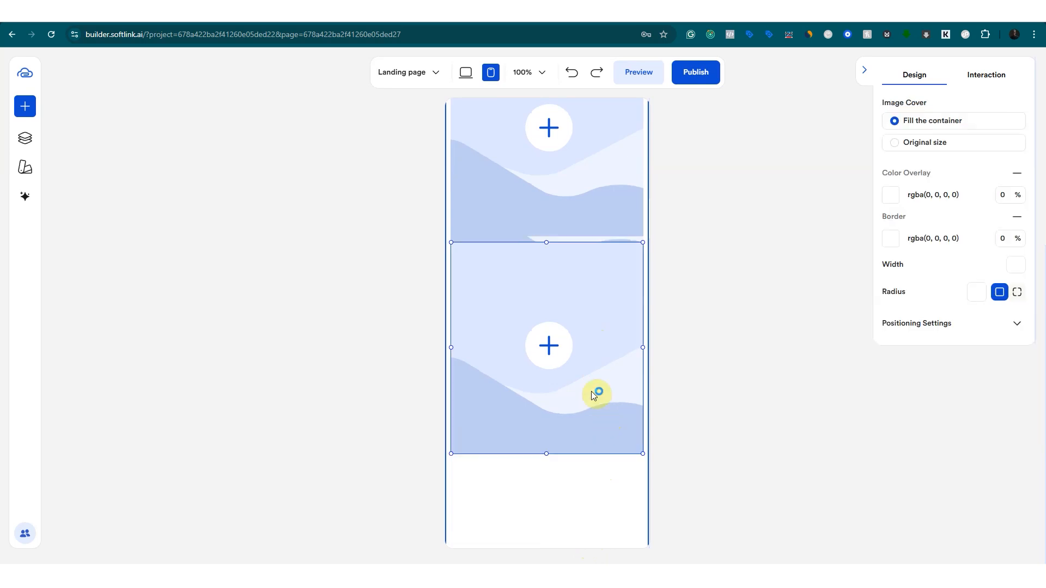
{"action": "left_click_drag", "start_coordinate": [586, 365], "coordinate": [574, 329]}
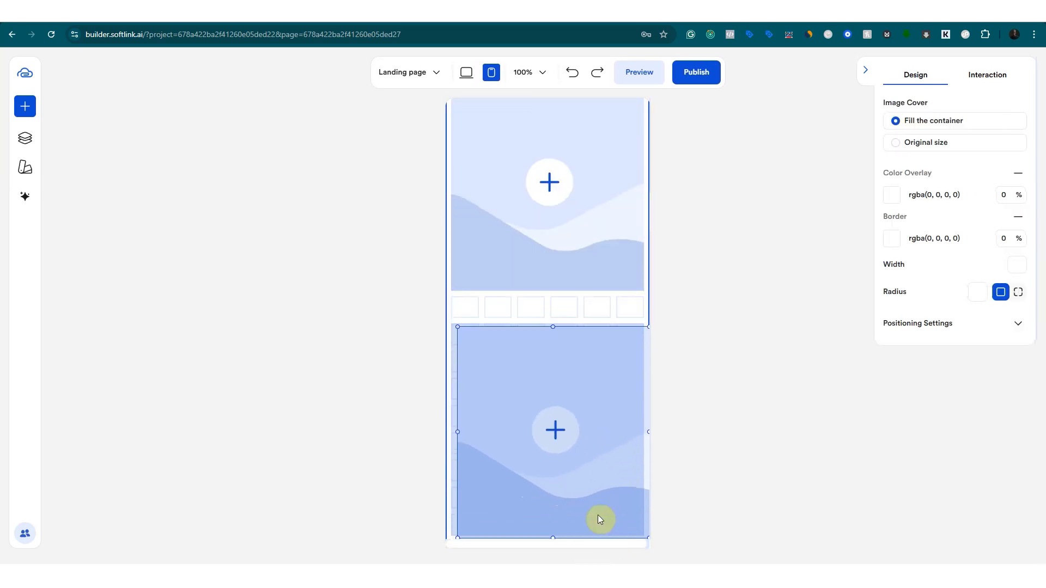
Shorten the top two image placeholders to about half their height, with the second directly beneath the first.
{"action": "scroll", "coordinate": [578, 427], "scroll_direction": "up", "scroll_amount": 7}
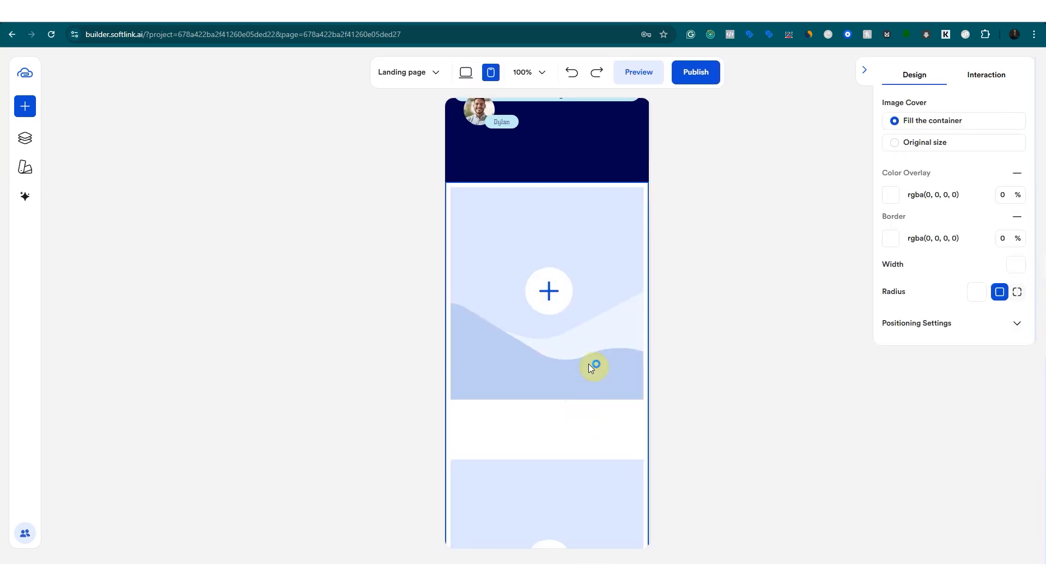
{"action": "left_click", "coordinate": [553, 327]}
{"action": "left_click_drag", "start_coordinate": [547, 402], "coordinate": [548, 292]}
{"action": "left_click", "coordinate": [577, 488]}
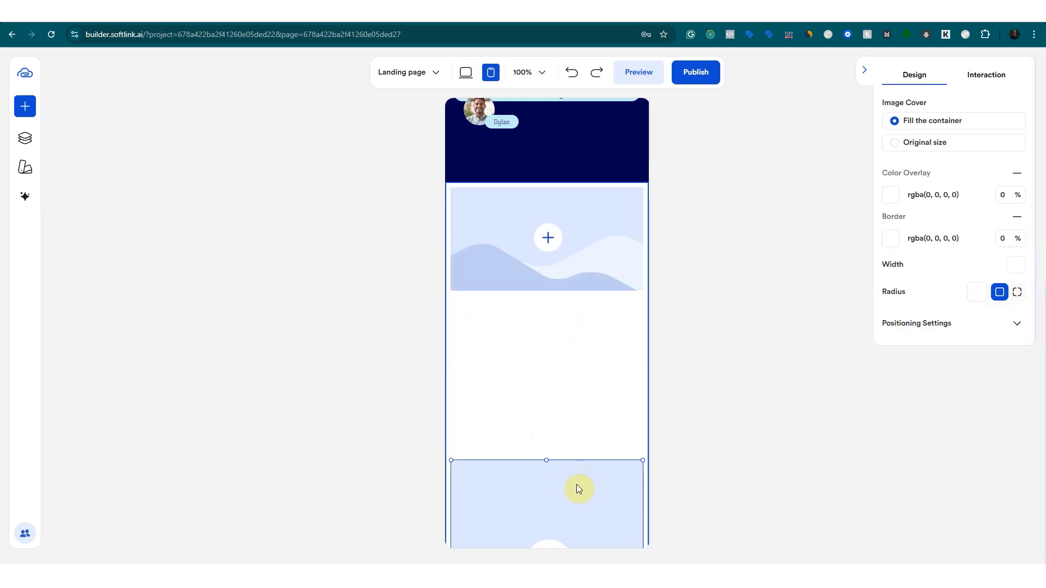
{"action": "left_click_drag", "start_coordinate": [547, 460], "coordinate": [546, 403]}
{"action": "scroll", "coordinate": [626, 442], "scroll_direction": "up", "scroll_amount": 3}
{"action": "scroll", "coordinate": [620, 446], "scroll_direction": "down", "scroll_amount": 4}
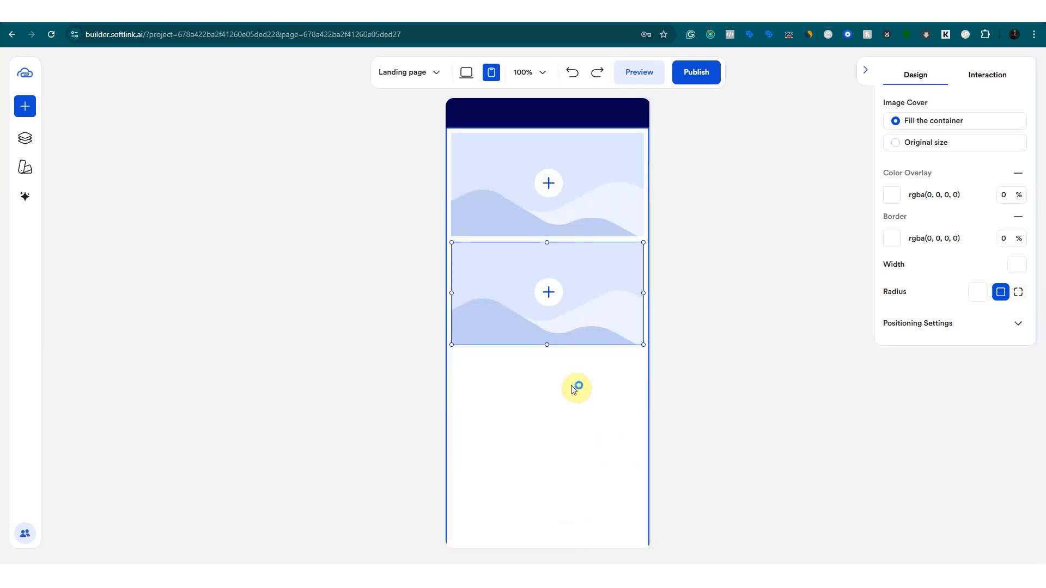
Set the mobile image section's horizontal and vertical grid gaps to 2.
{"action": "left_click", "coordinate": [570, 384]}
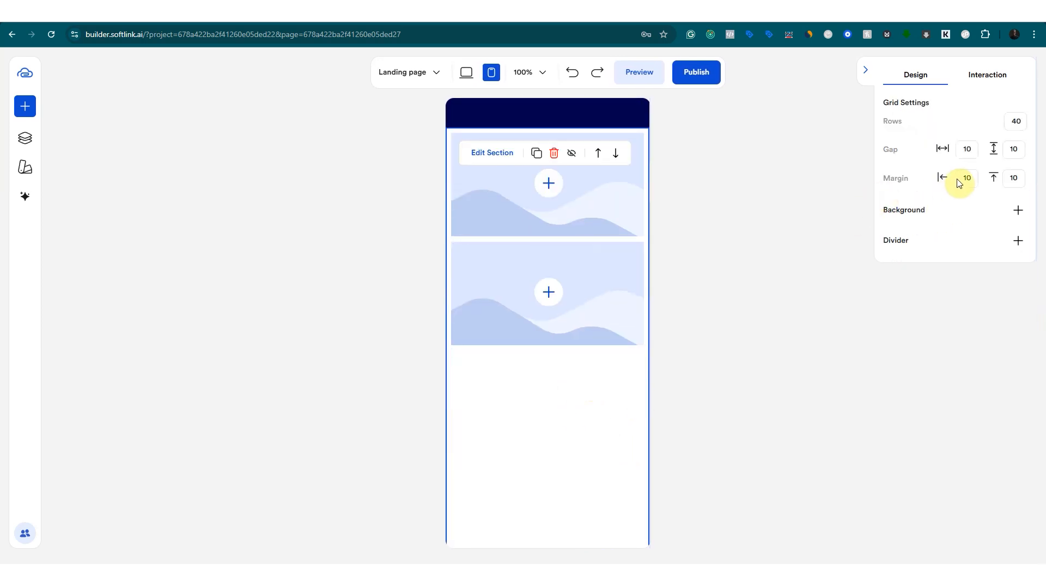
{"action": "type", "text": "2"}
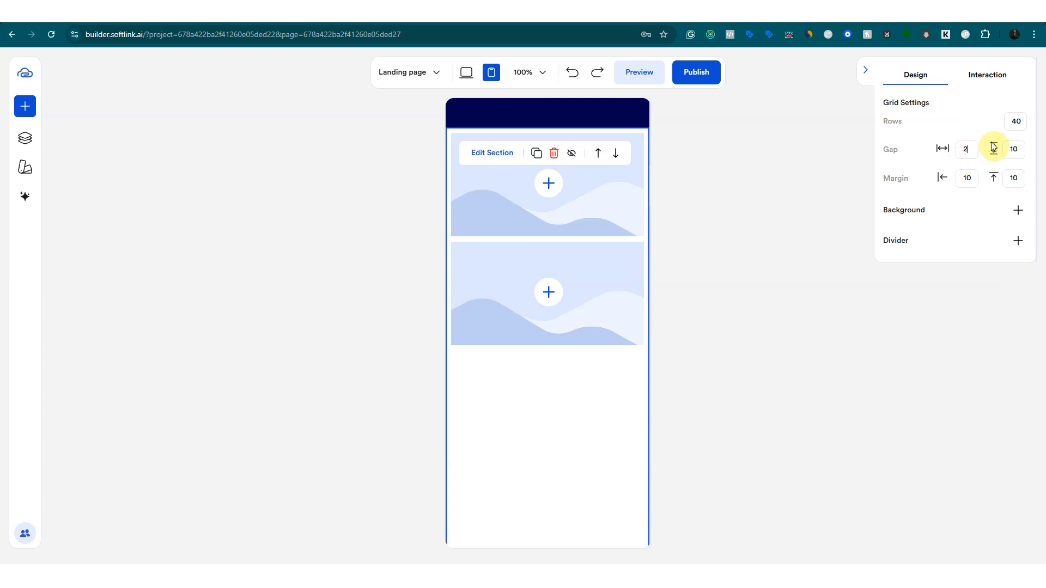
{"action": "type", "text": "2"}
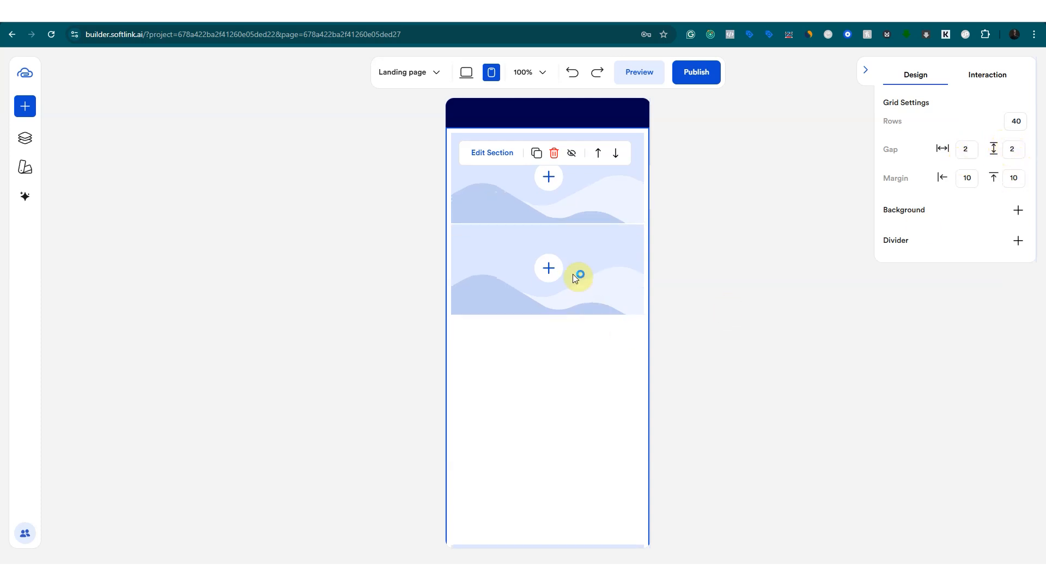
Move the remaining two image placeholders directly beneath the second one and shorten them to roughly match the others.
{"action": "left_click", "coordinate": [583, 381]}
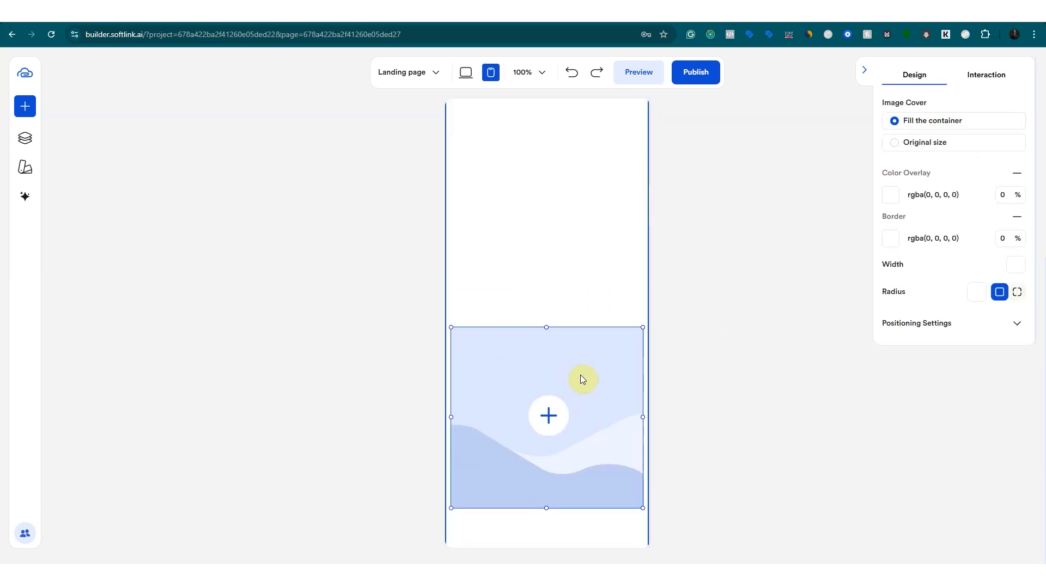
{"action": "left_click_drag", "start_coordinate": [557, 342], "coordinate": [603, 355]}
{"action": "scroll", "coordinate": [602, 384], "scroll_direction": "down", "scroll_amount": 9}
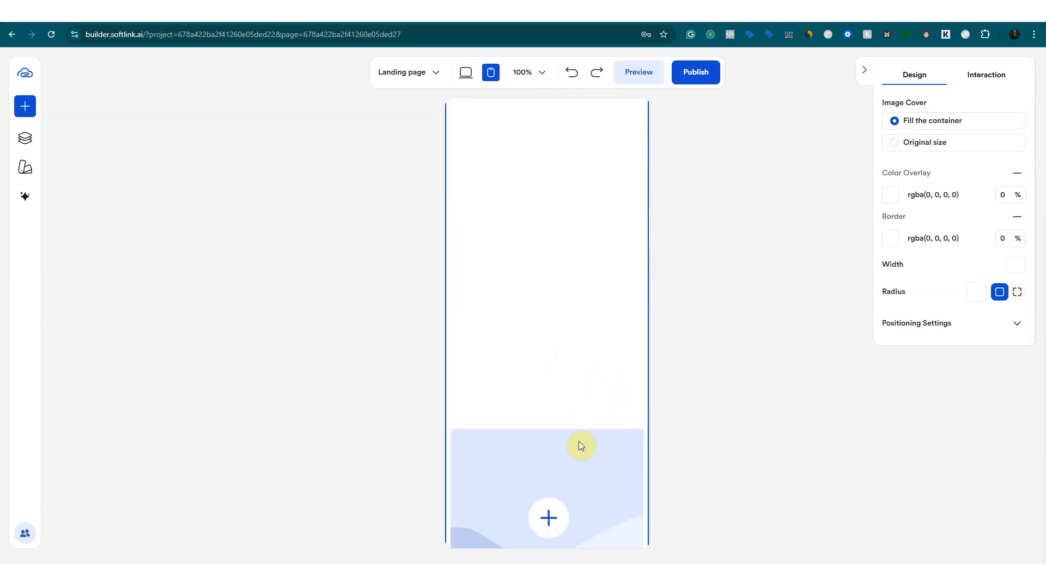
{"action": "left_click", "coordinate": [583, 472]}
{"action": "left_click_drag", "start_coordinate": [584, 475], "coordinate": [581, 293]}
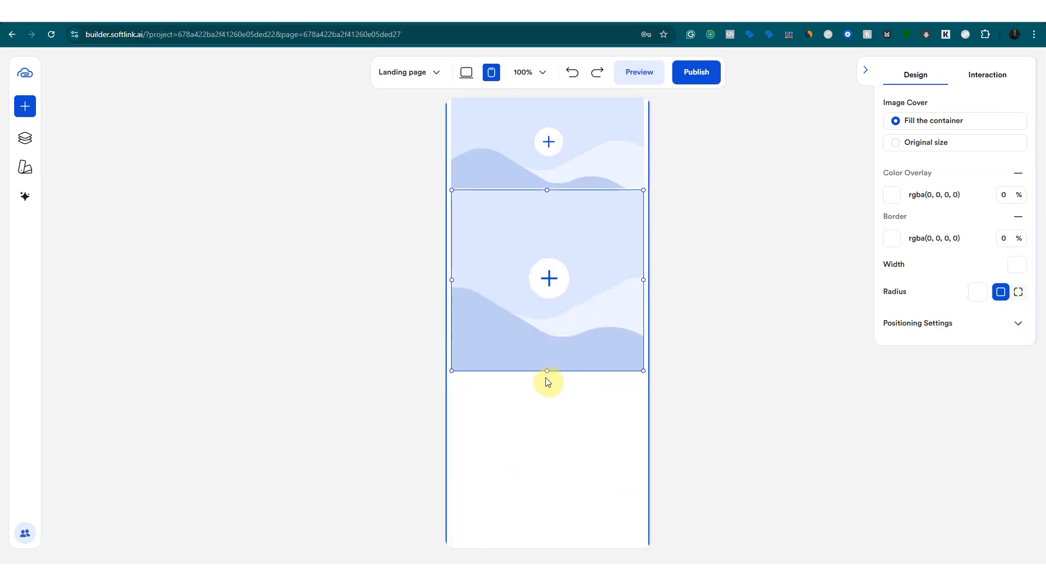
{"action": "left_click_drag", "start_coordinate": [547, 372], "coordinate": [553, 303]}
{"action": "scroll", "coordinate": [516, 343], "scroll_direction": "up", "scroll_amount": 1}
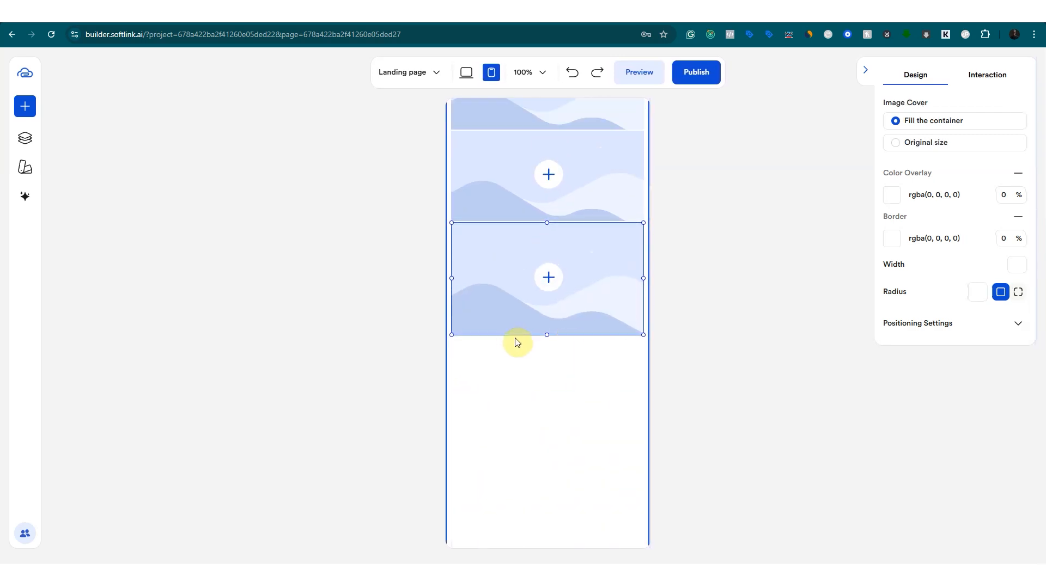
{"action": "left_click", "coordinate": [697, 279]}
Switch the page to desktop view and check the two-by-two image grid section.
{"action": "scroll", "coordinate": [598, 289], "scroll_direction": "up", "scroll_amount": 5}
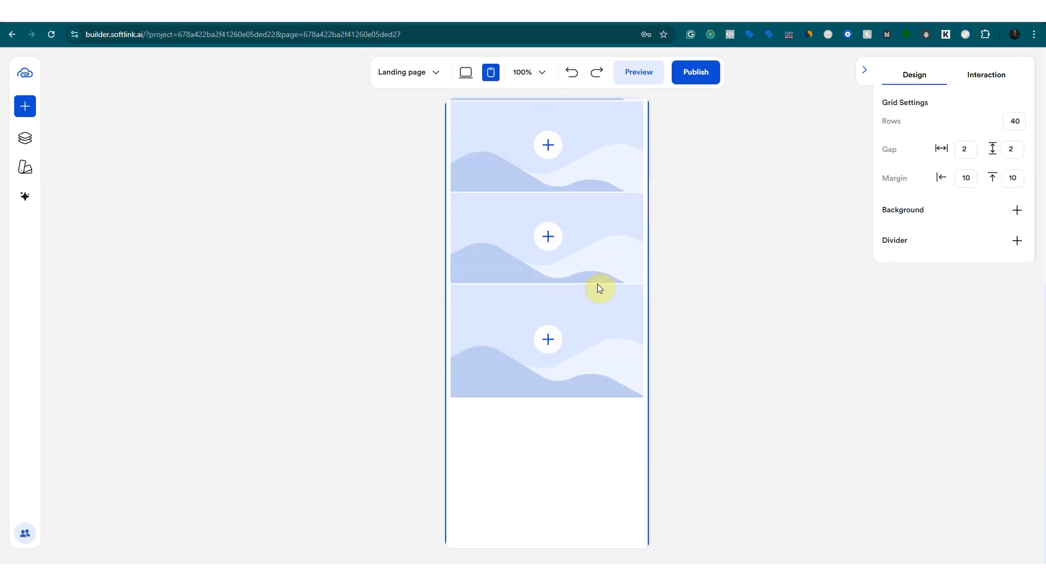
{"action": "scroll", "coordinate": [557, 213], "scroll_direction": "up", "scroll_amount": 4}
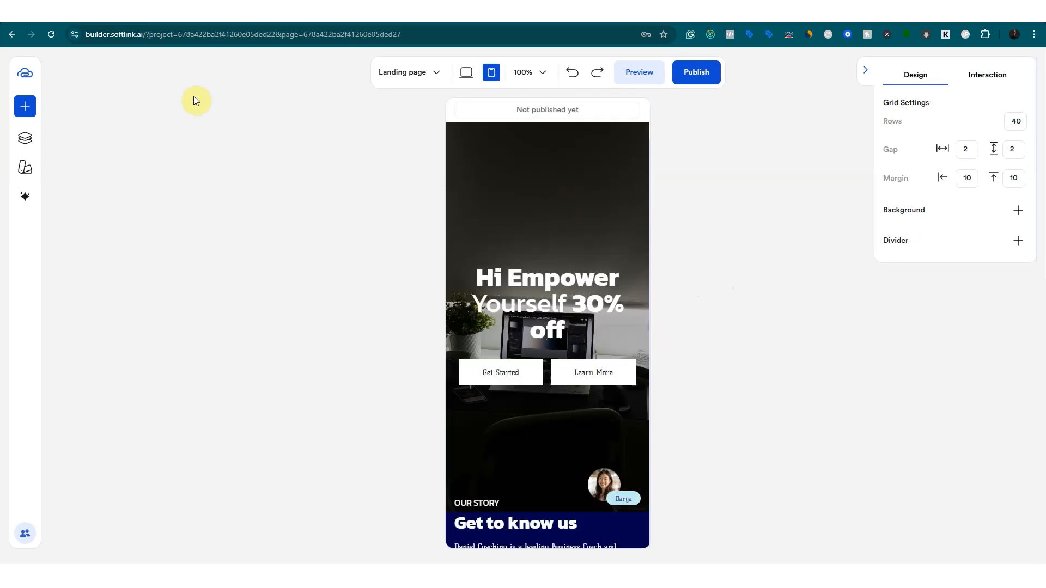
{"action": "left_click", "coordinate": [469, 75]}
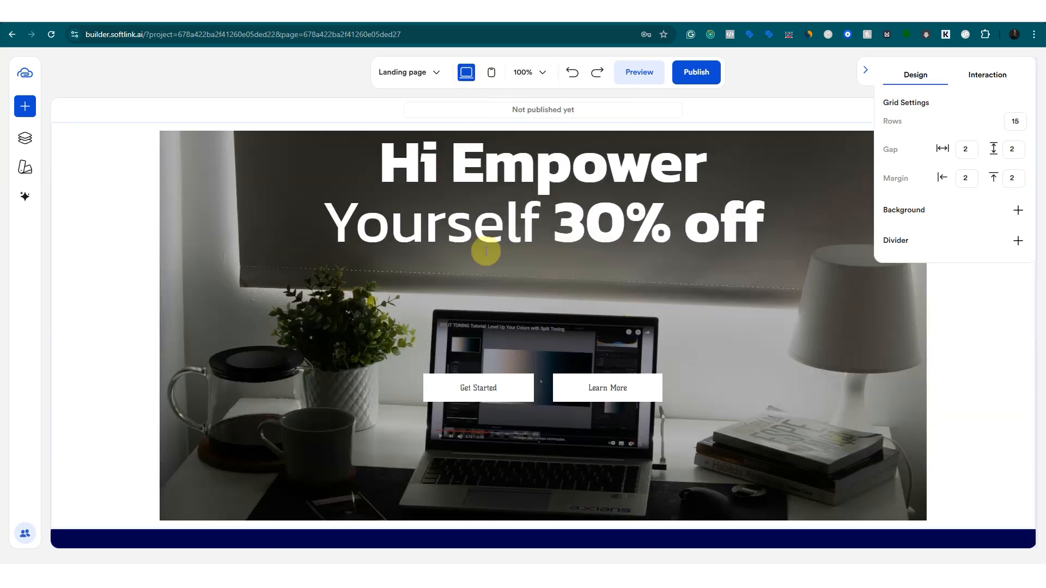
{"action": "scroll", "coordinate": [590, 303], "scroll_direction": "down", "scroll_amount": 10}
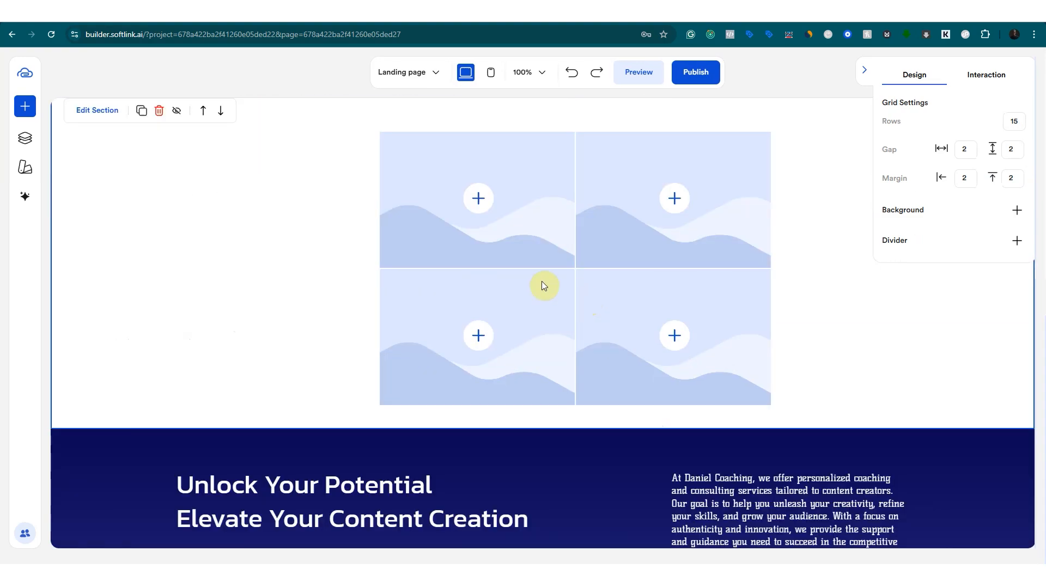
{"action": "scroll", "coordinate": [473, 243], "scroll_direction": "up", "scroll_amount": 4}
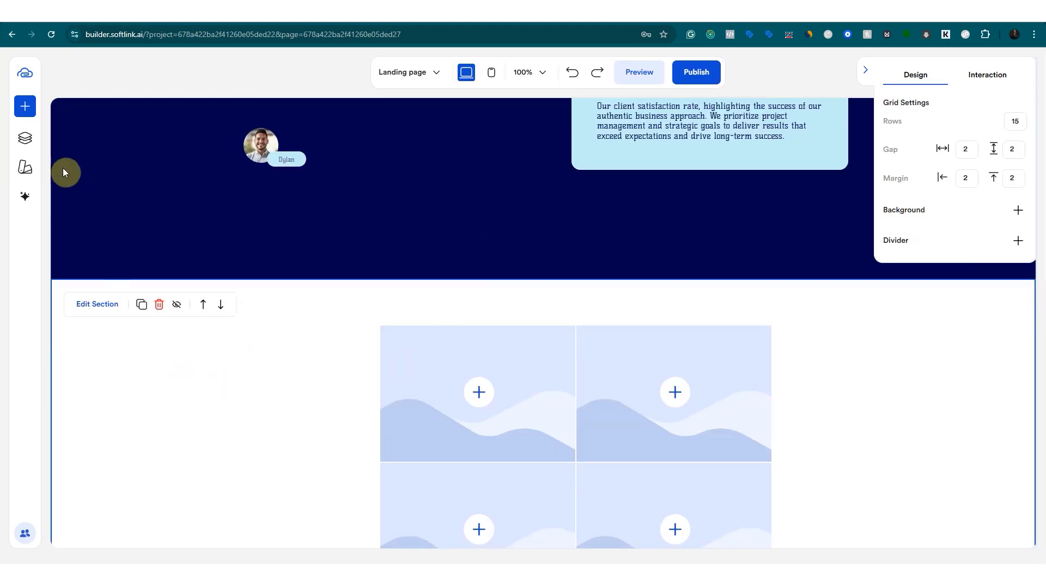
Add a Heading 2 text reading "Hi" plus a first name and place it directly above the first image placeholder.
{"action": "left_click", "coordinate": [25, 107]}
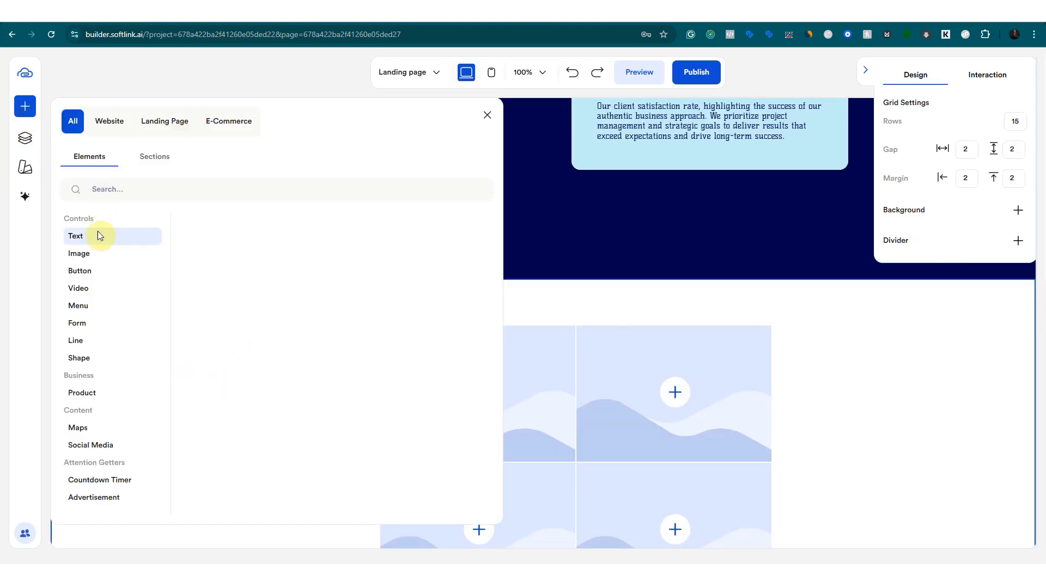
{"action": "left_click", "coordinate": [99, 235]}
{"action": "left_click", "coordinate": [176, 262]}
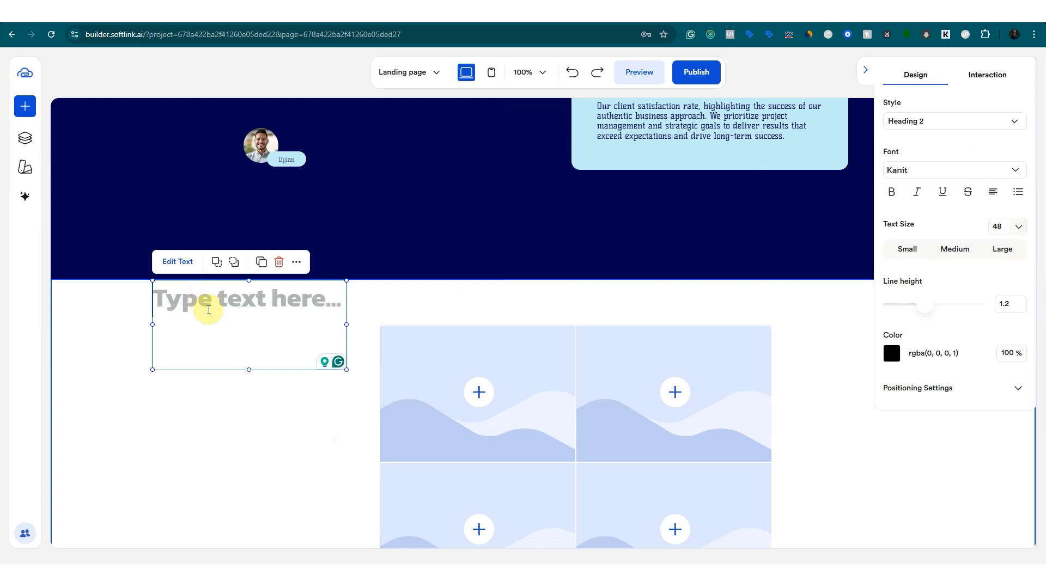
{"action": "type", "text": "D"}
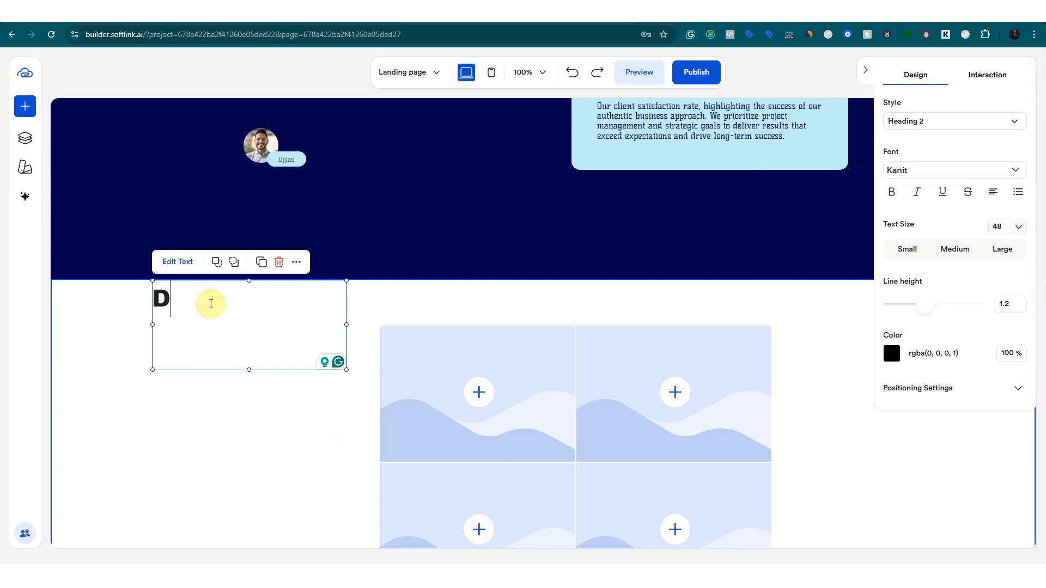
{"action": "key", "text": "BackSpace"}
{"action": "type", "text": "Hi Daniel"}
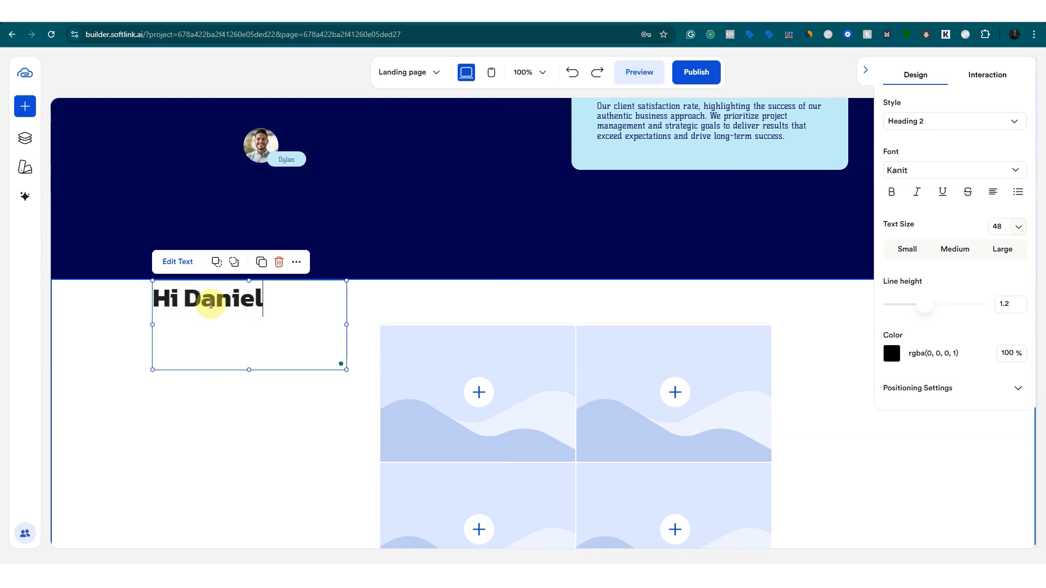
{"action": "left_click", "coordinate": [222, 420]}
{"action": "left_click", "coordinate": [262, 299]}
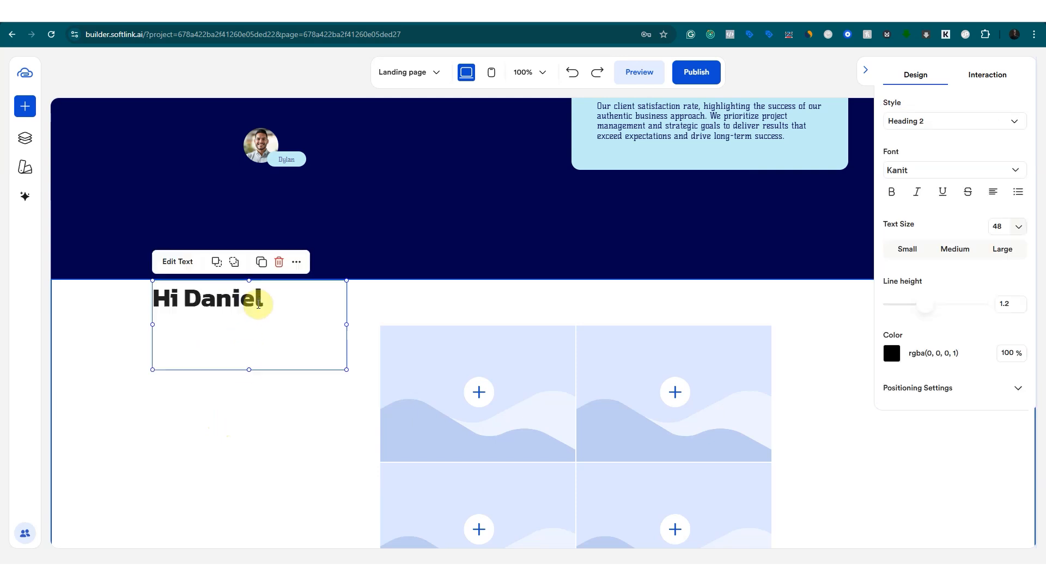
{"action": "left_click_drag", "start_coordinate": [261, 300], "coordinate": [530, 329]}
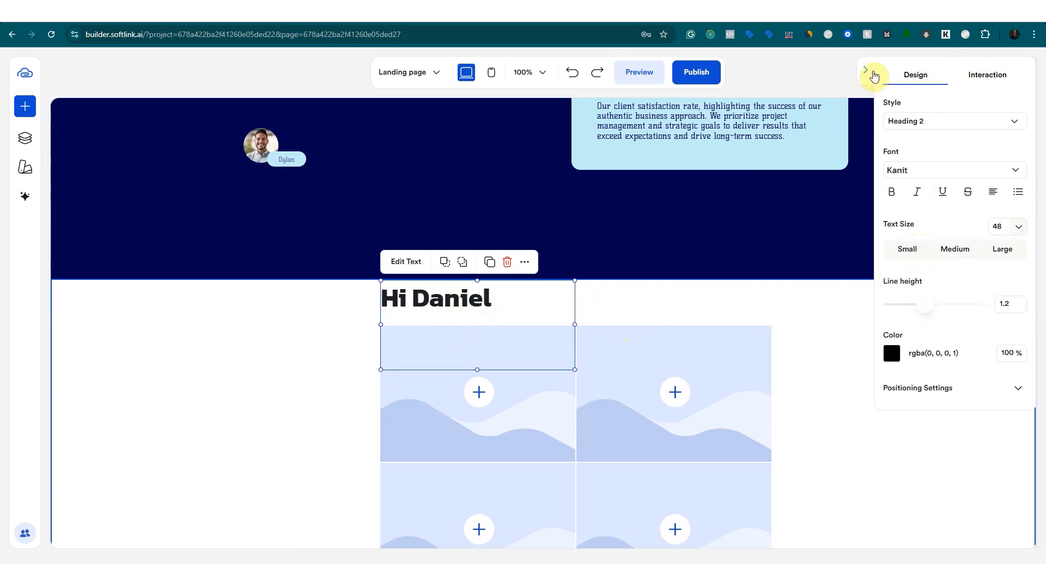
Underline and strike through the whole greeting heading.
{"action": "left_click", "coordinate": [867, 71]}
{"action": "left_click", "coordinate": [992, 74]}
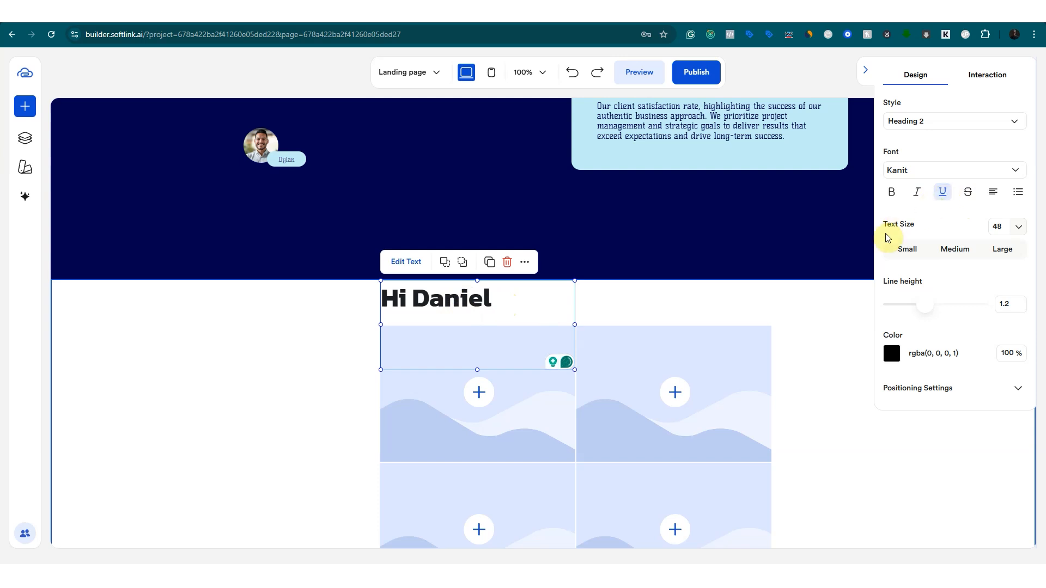
{"action": "key", "text": "ctrl+a"}
{"action": "left_click", "coordinate": [943, 193]}
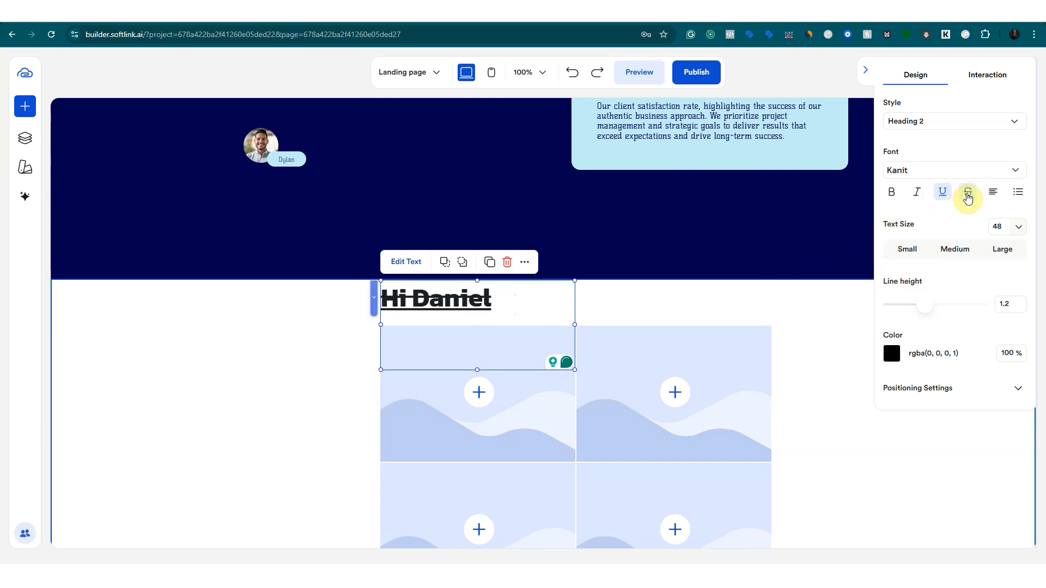
{"action": "left_click", "coordinate": [934, 174]}
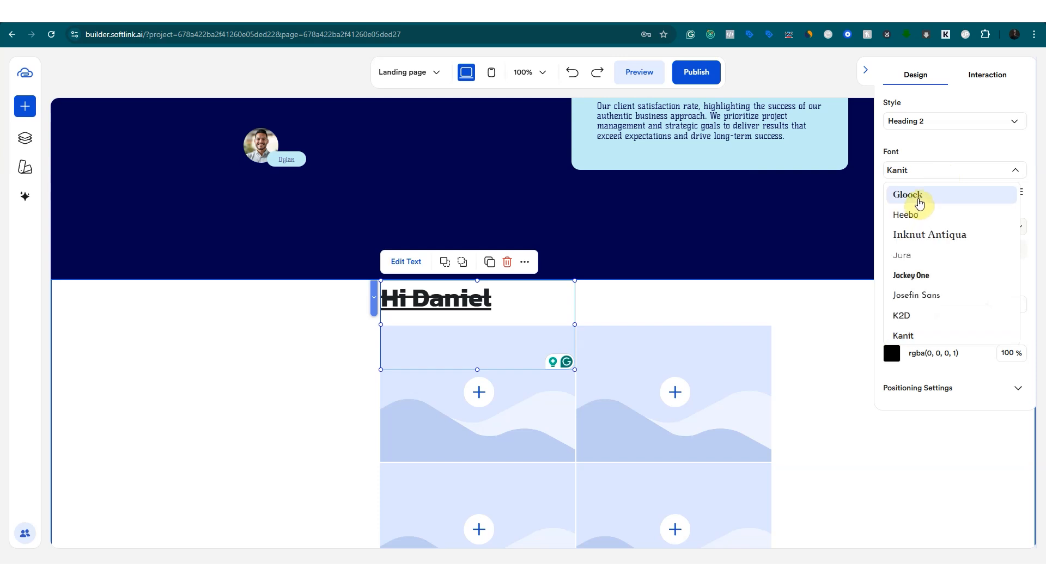
{"action": "left_click", "coordinate": [915, 197]}
{"action": "left_click", "coordinate": [927, 125]}
{"action": "left_click", "coordinate": [930, 167]}
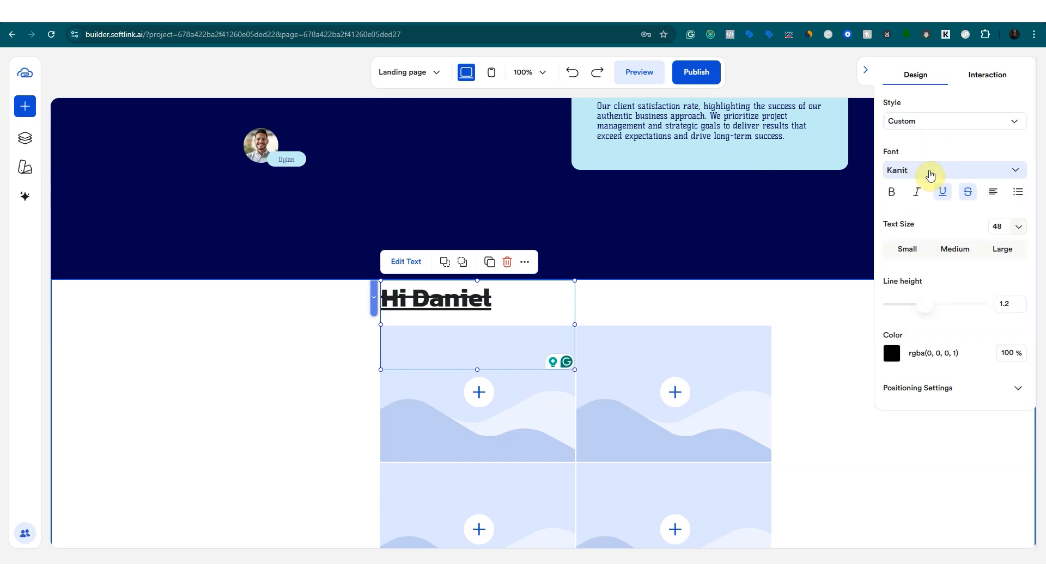
Set the greeting heading's line height to 1.5 and its color to red, rgba(229, 31, 31, 1).
{"action": "mouse_move", "coordinate": [925, 310]}
{"action": "left_mouse_down"}
{"action": "mouse_move", "coordinate": [943, 306]}
{"action": "mouse_move", "coordinate": [934, 312]}
{"action": "left_mouse_up"}
{"action": "left_click", "coordinate": [892, 353]}
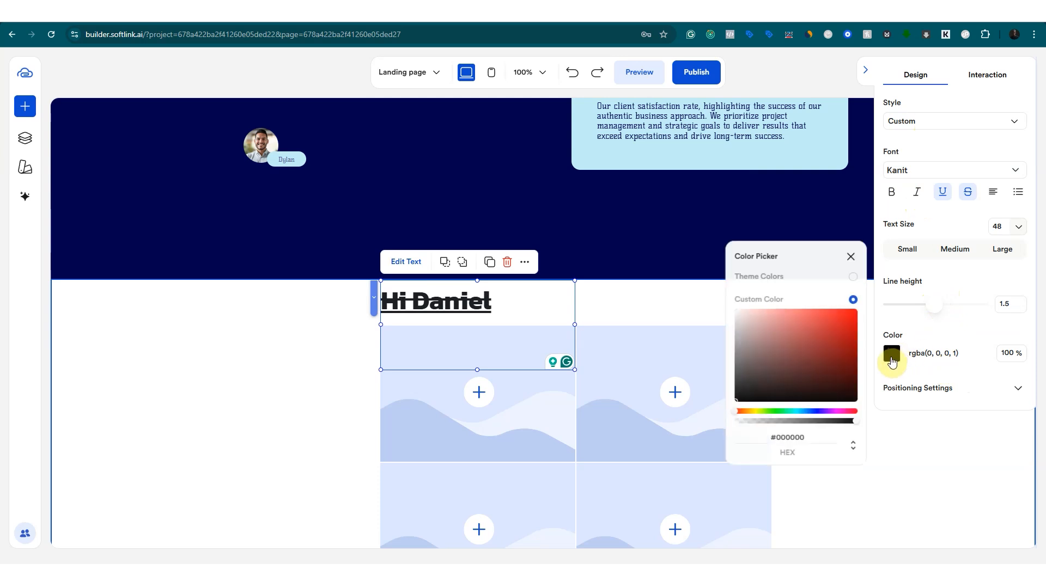
{"action": "left_click", "coordinate": [841, 320]}
{"action": "left_click", "coordinate": [956, 333]}
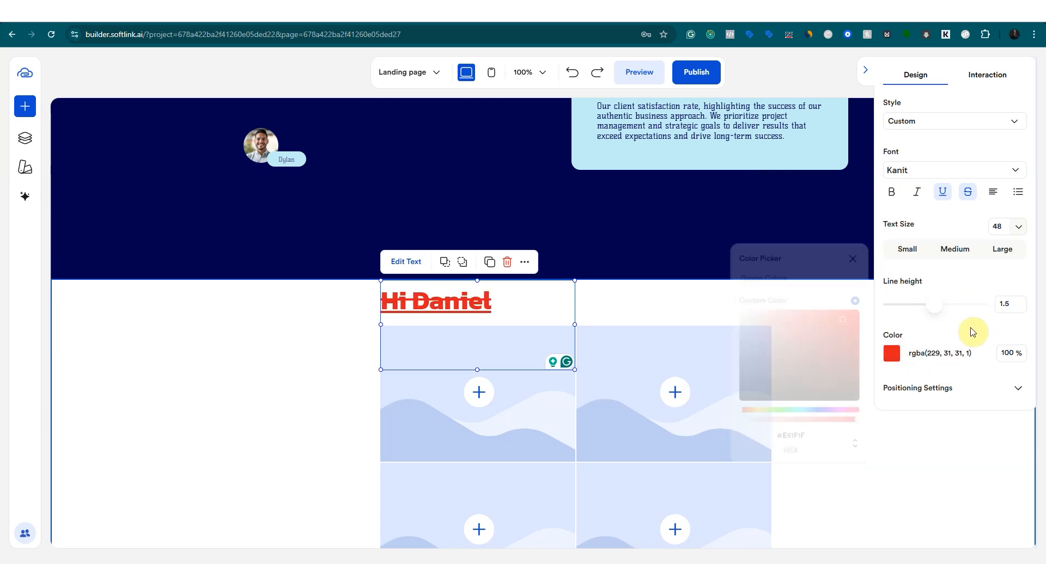
Try adjusting the greeting heading's bottom and right padding in its positioning settings.
{"action": "left_click", "coordinate": [1018, 388]}
{"action": "scroll", "coordinate": [944, 410], "scroll_direction": "down", "scroll_amount": 1}
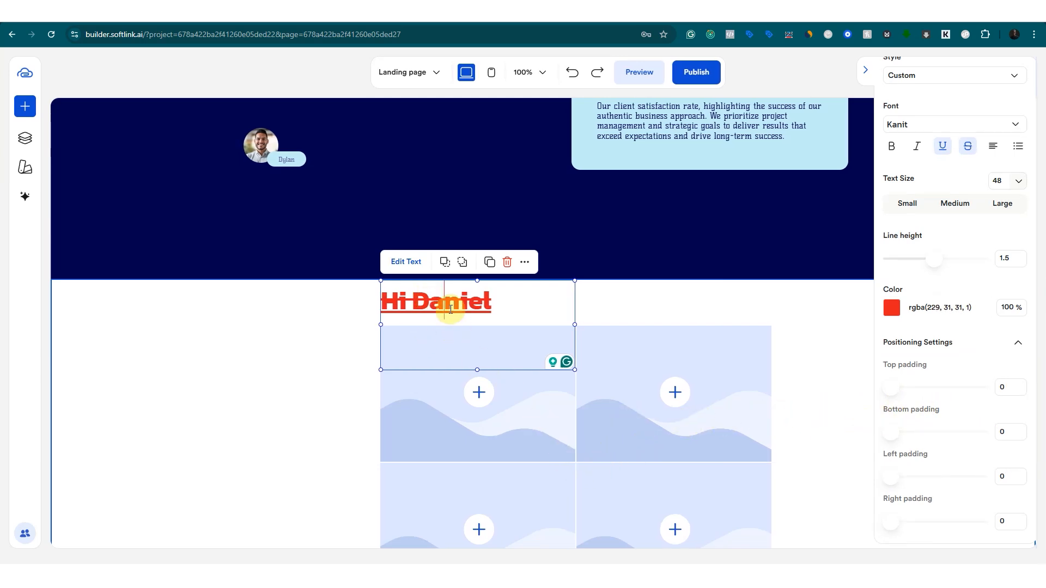
{"action": "left_click", "coordinate": [424, 324]}
{"action": "left_click", "coordinate": [449, 304]}
{"action": "mouse_move", "coordinate": [449, 304]}
{"action": "left_mouse_down"}
{"action": "mouse_move", "coordinate": [360, 331]}
{"action": "mouse_move", "coordinate": [335, 352]}
{"action": "mouse_move", "coordinate": [470, 302]}
{"action": "left_mouse_up"}
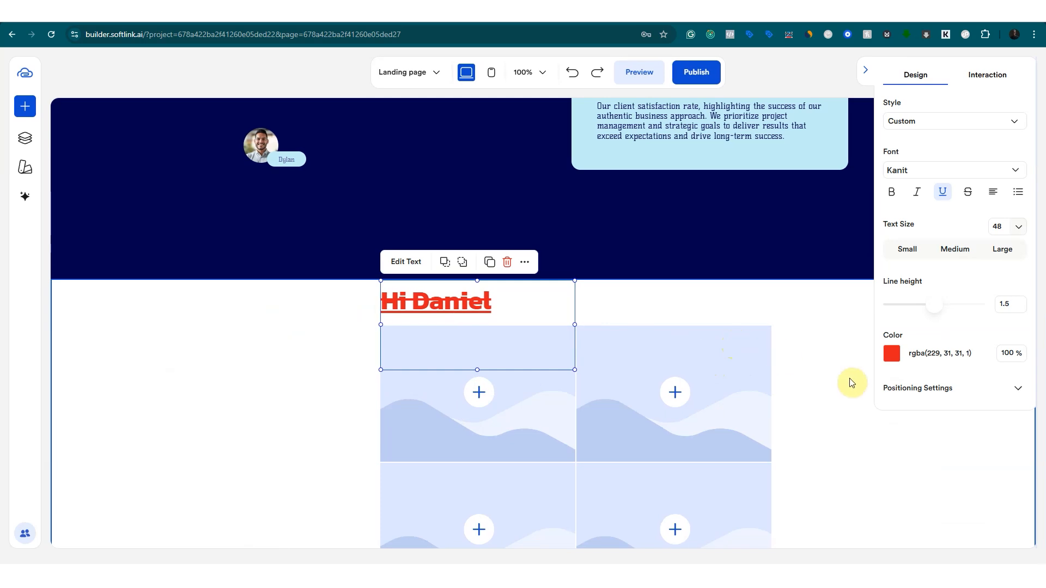
{"action": "left_click", "coordinate": [1016, 388]}
{"action": "left_click_drag", "start_coordinate": [894, 436], "coordinate": [855, 485]}
{"action": "mouse_move", "coordinate": [894, 528]}
{"action": "left_mouse_down"}
{"action": "mouse_move", "coordinate": [960, 524]}
{"action": "mouse_move", "coordinate": [883, 518]}
{"action": "mouse_move", "coordinate": [956, 524]}
{"action": "mouse_move", "coordinate": [878, 527]}
{"action": "left_mouse_up"}
{"action": "scroll", "coordinate": [945, 501], "scroll_direction": "down", "scroll_amount": 1}
Give the second image placeholder in the grid's first row a bottom padding of 11 and a left padding of 14.
{"action": "left_click", "coordinate": [627, 381]}
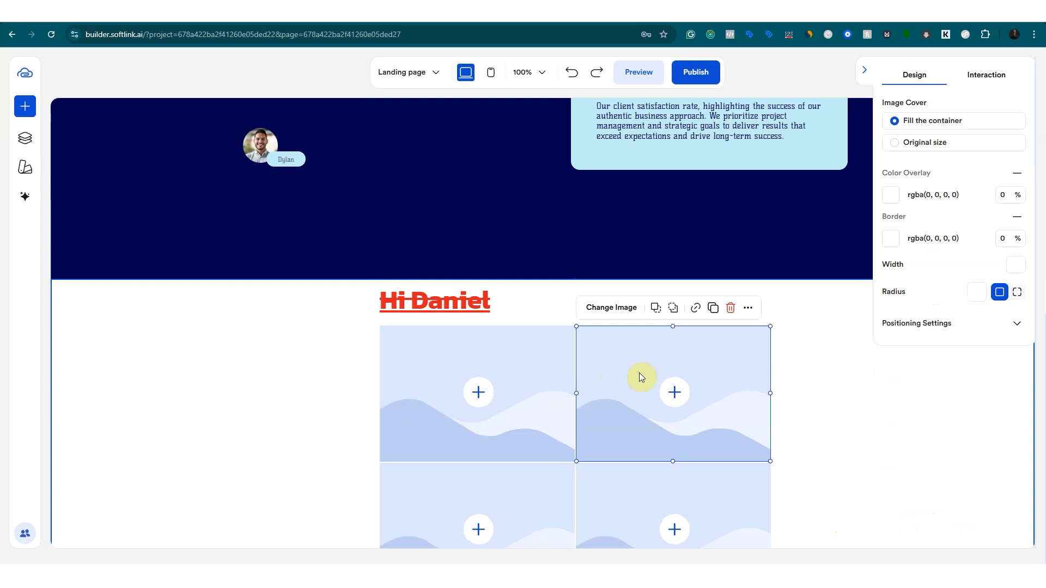
{"action": "left_click", "coordinate": [824, 378]}
{"action": "left_click", "coordinate": [610, 368]}
{"action": "left_click", "coordinate": [1018, 327]}
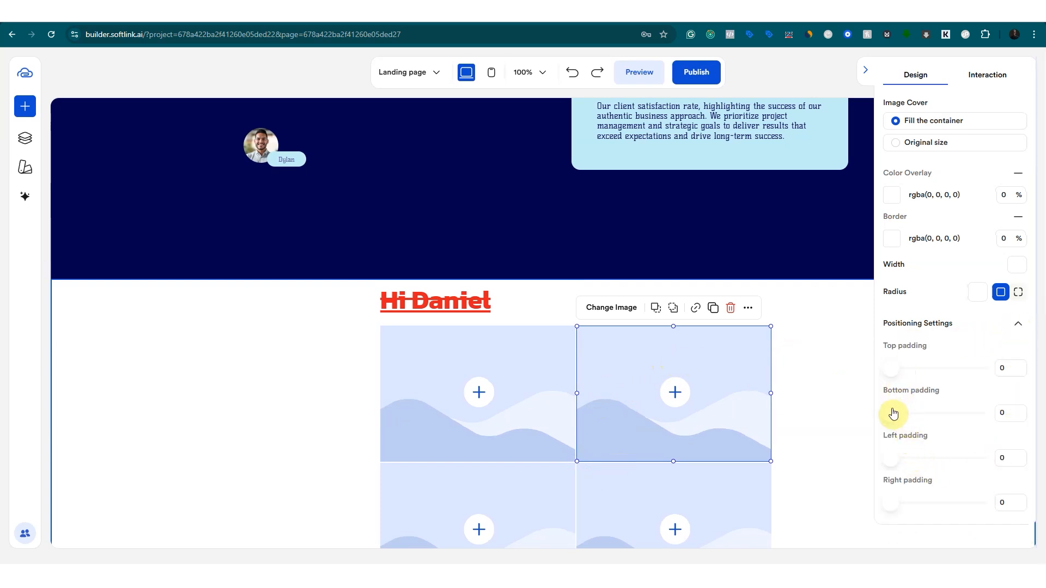
{"action": "mouse_move", "coordinate": [894, 417]}
{"action": "left_mouse_down"}
{"action": "mouse_move", "coordinate": [918, 413]}
{"action": "mouse_move", "coordinate": [897, 420]}
{"action": "left_mouse_up"}
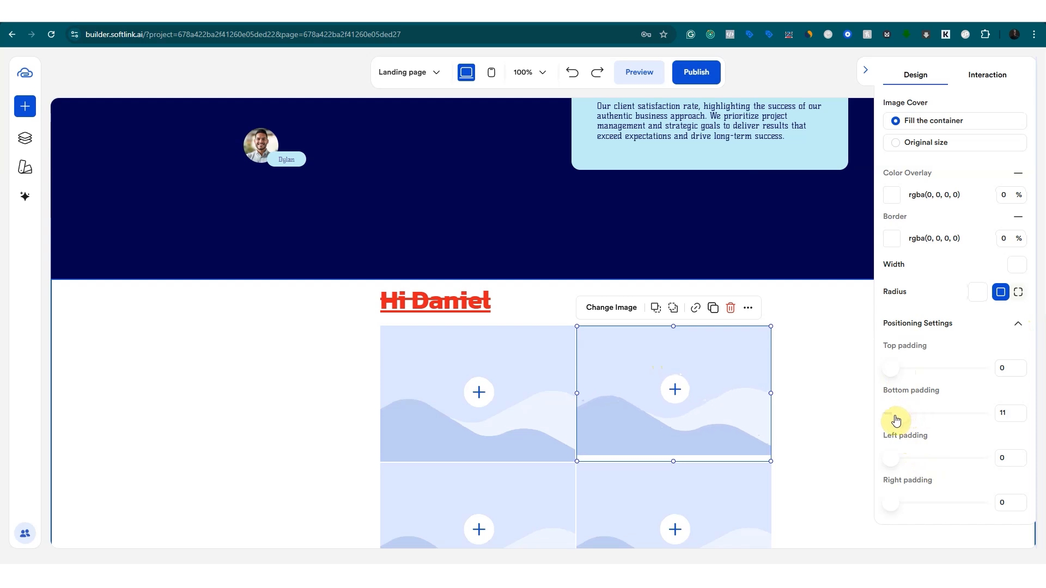
{"action": "left_click_drag", "start_coordinate": [894, 470], "coordinate": [899, 469]}
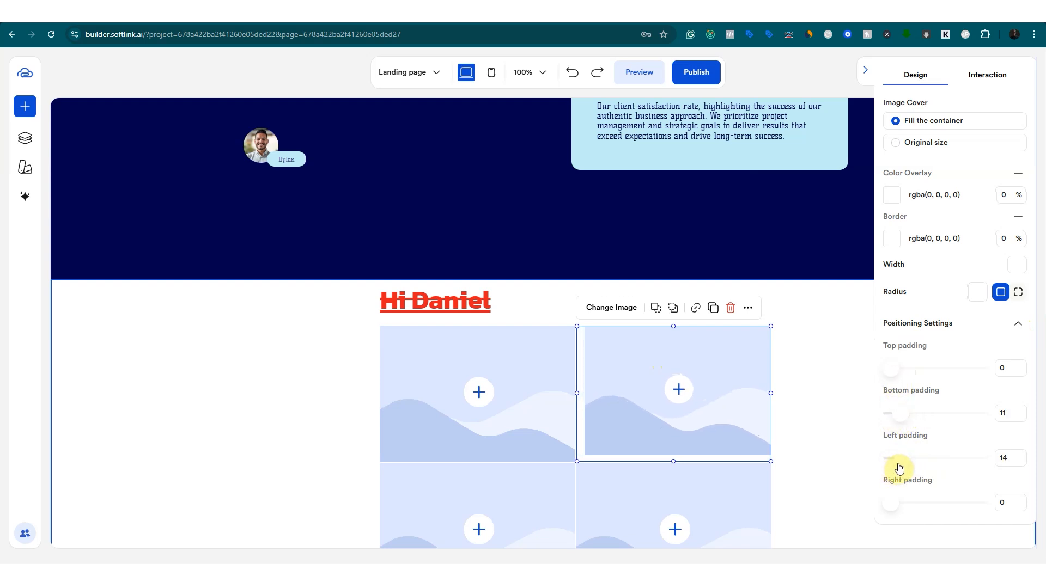
{"action": "left_click", "coordinate": [834, 461]}
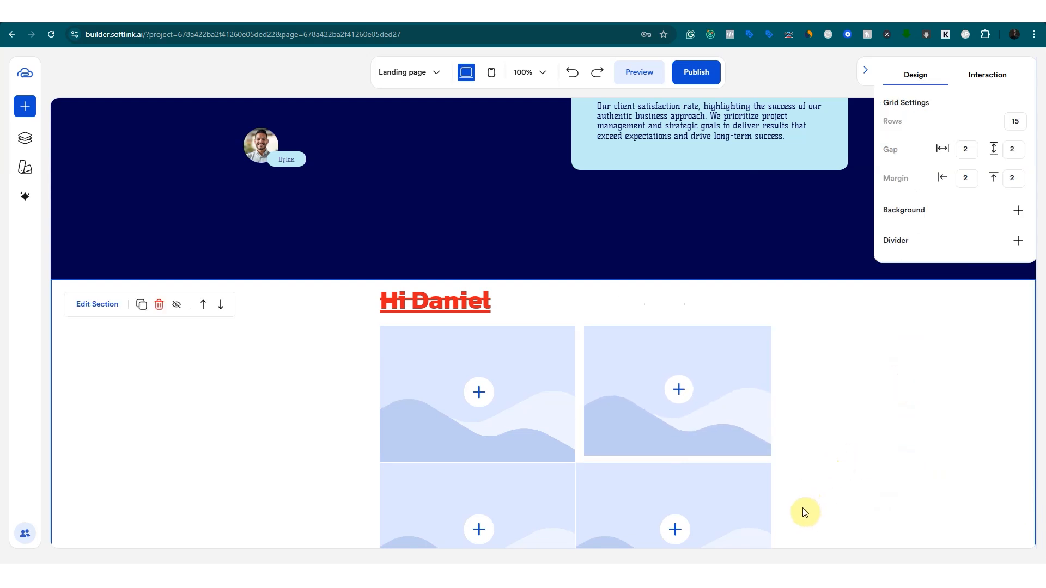
Shift the second image placeholder up and to the right, and reset all its paddings to 0.
{"action": "left_click", "coordinate": [731, 430]}
{"action": "left_click_drag", "start_coordinate": [730, 430], "coordinate": [755, 407]}
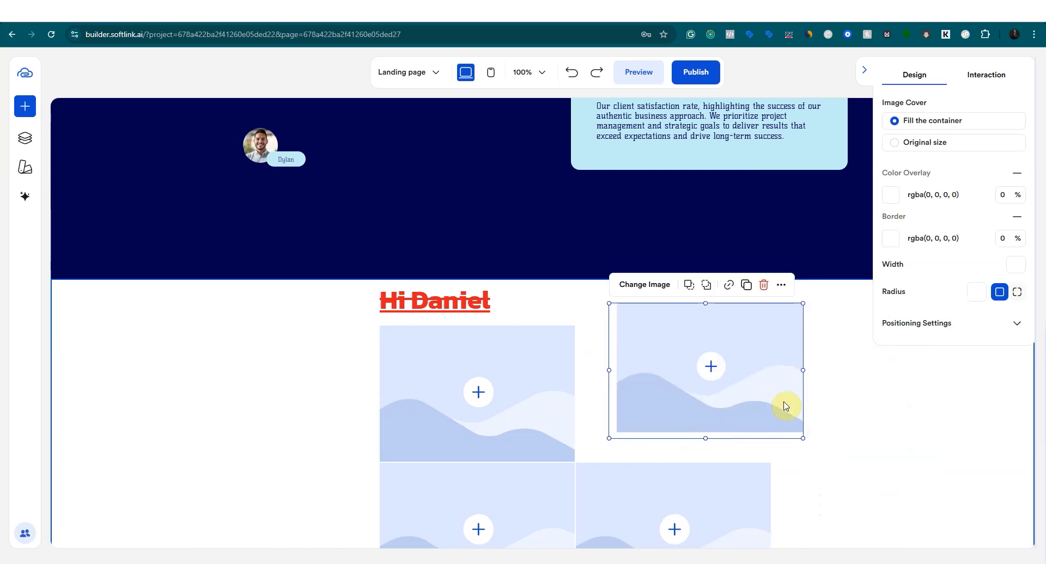
{"action": "left_click", "coordinate": [1012, 329]}
{"action": "left_click_drag", "start_coordinate": [901, 414], "coordinate": [871, 423]}
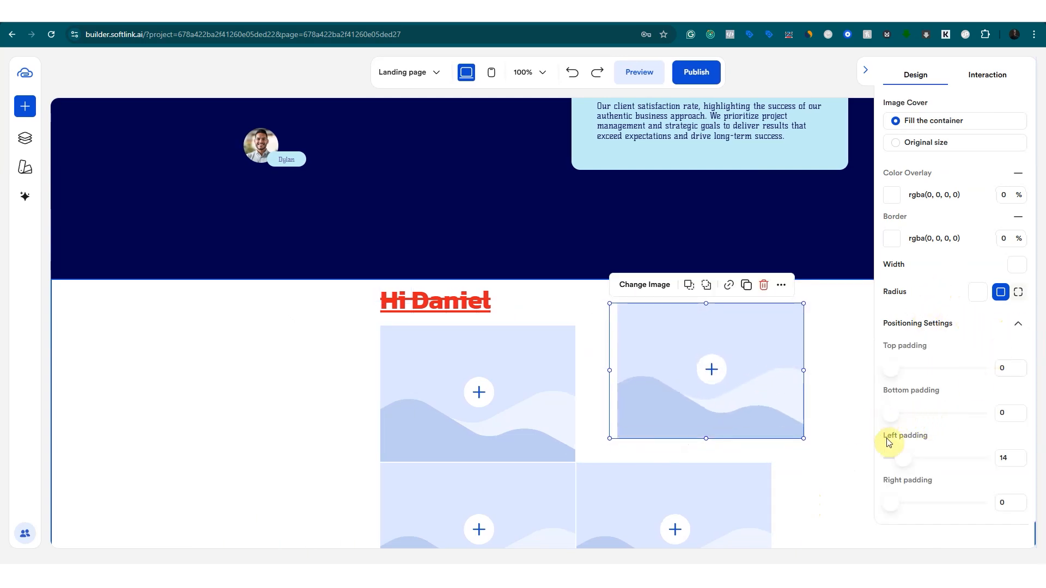
{"action": "left_click_drag", "start_coordinate": [902, 459], "coordinate": [857, 467]}
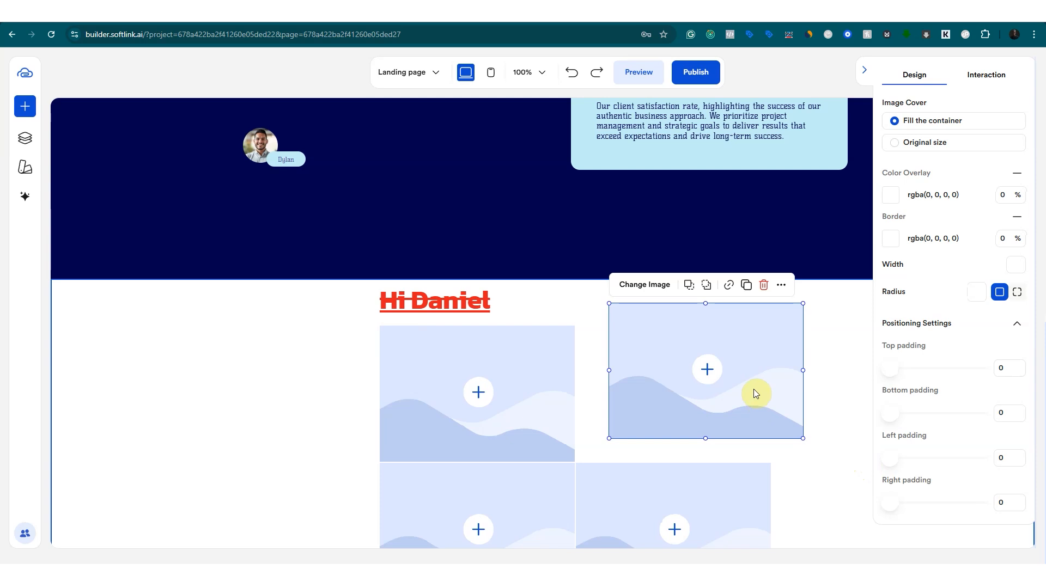
{"action": "left_click_drag", "start_coordinate": [899, 504], "coordinate": [875, 491]}
{"action": "left_click_drag", "start_coordinate": [889, 374], "coordinate": [858, 385]}
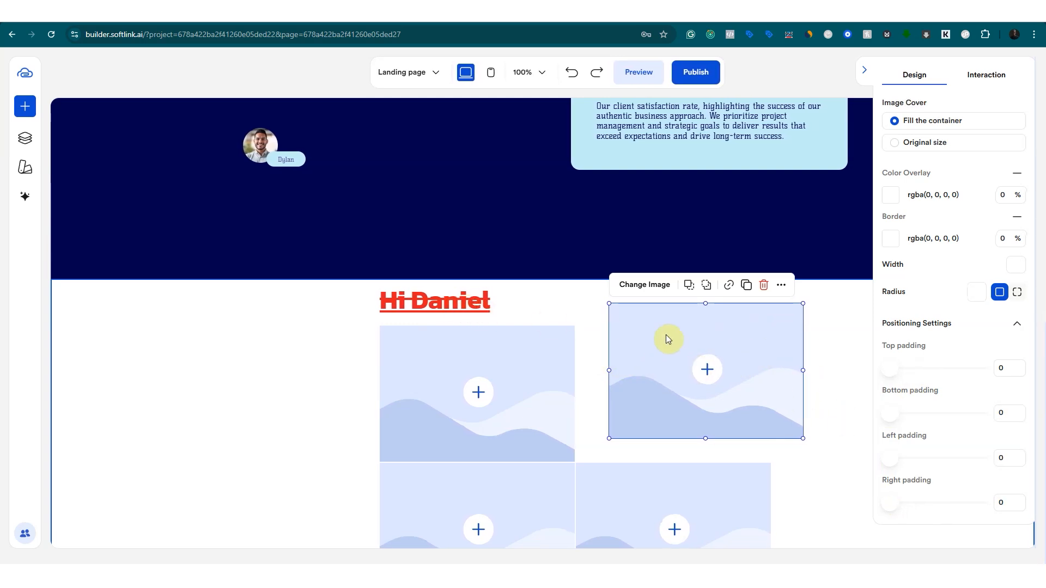
Move the second image placeholder back beside the first one, try a top padding of 9, and reset it to 0.
{"action": "mouse_move", "coordinate": [703, 336]}
{"action": "left_mouse_down"}
{"action": "mouse_move", "coordinate": [721, 338]}
{"action": "mouse_move", "coordinate": [710, 343]}
{"action": "left_mouse_up"}
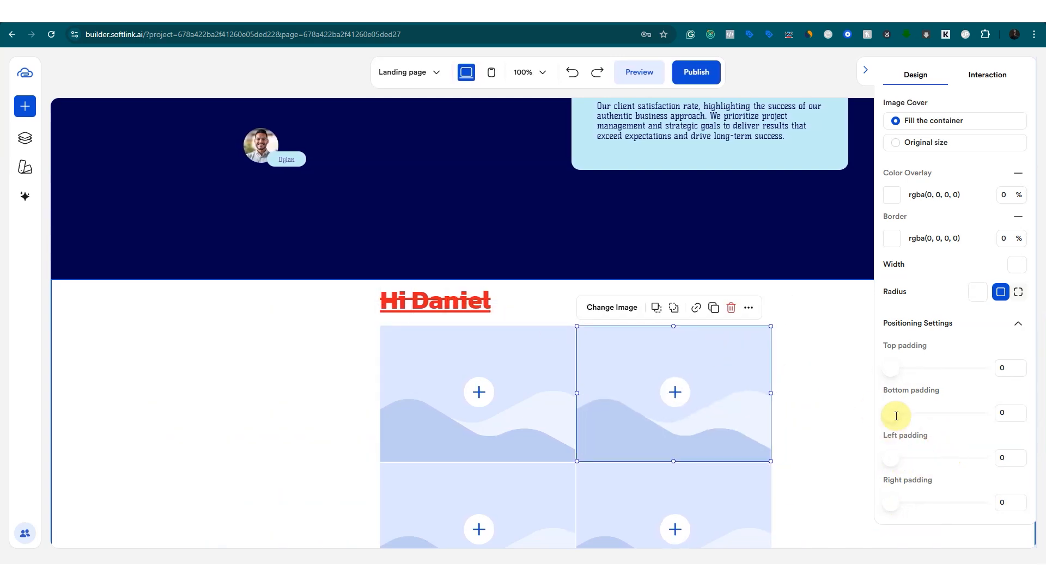
{"action": "mouse_move", "coordinate": [891, 375]}
{"action": "left_mouse_down"}
{"action": "mouse_move", "coordinate": [902, 374]}
{"action": "mouse_move", "coordinate": [892, 376]}
{"action": "left_mouse_up"}
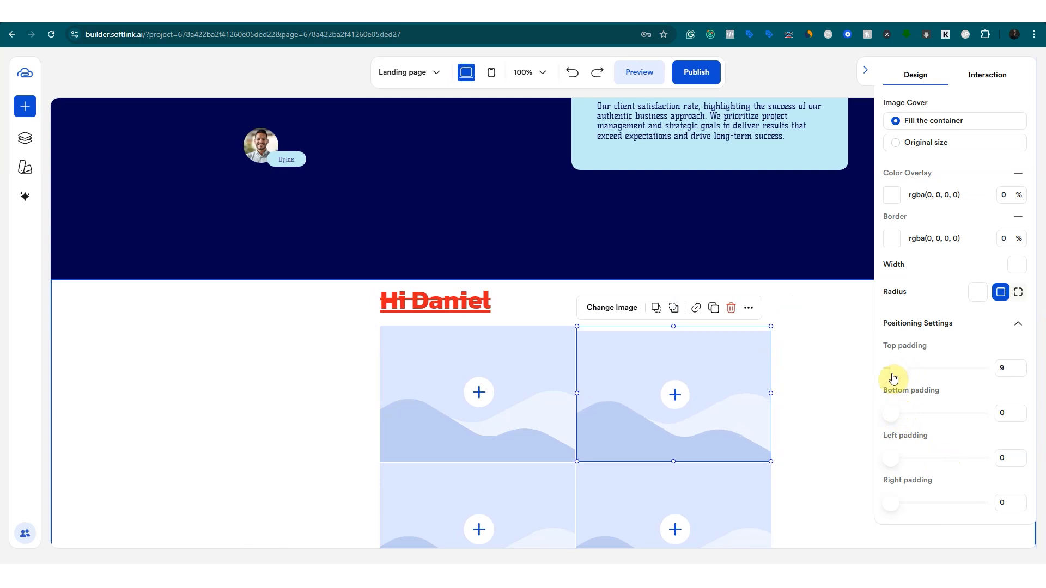
{"action": "mouse_move", "coordinate": [894, 413]}
{"action": "left_mouse_down"}
{"action": "mouse_move", "coordinate": [913, 418]}
{"action": "mouse_move", "coordinate": [891, 416]}
{"action": "left_mouse_up"}
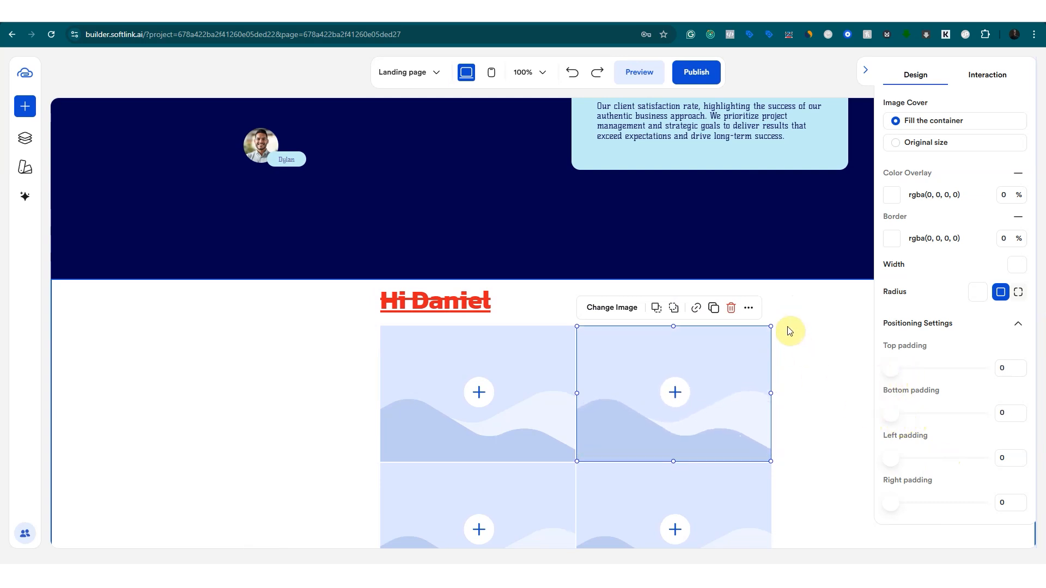
Enlarge the second image placeholder upward and to the right, then set its bottom padding to 15 and left padding to 14.
{"action": "left_click_drag", "start_coordinate": [773, 327], "coordinate": [803, 304]}
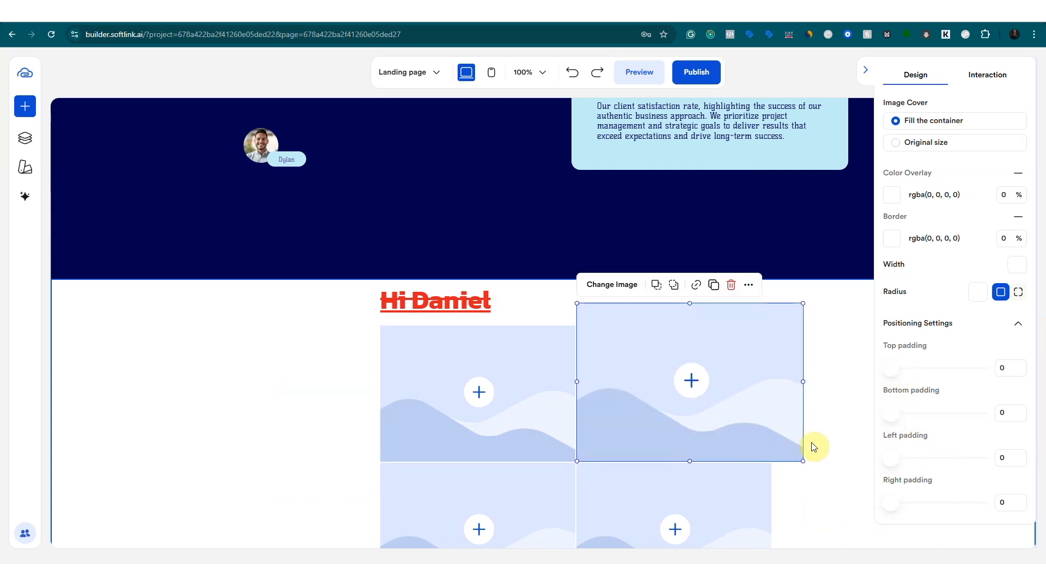
{"action": "left_click_drag", "start_coordinate": [891, 370], "coordinate": [888, 374]}
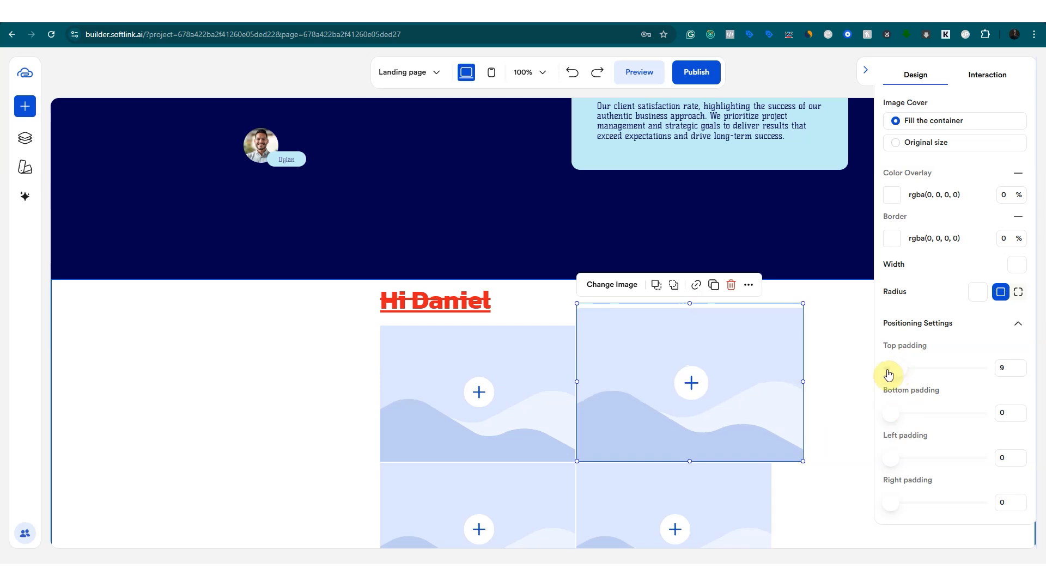
{"action": "left_click_drag", "start_coordinate": [897, 419], "coordinate": [901, 418]}
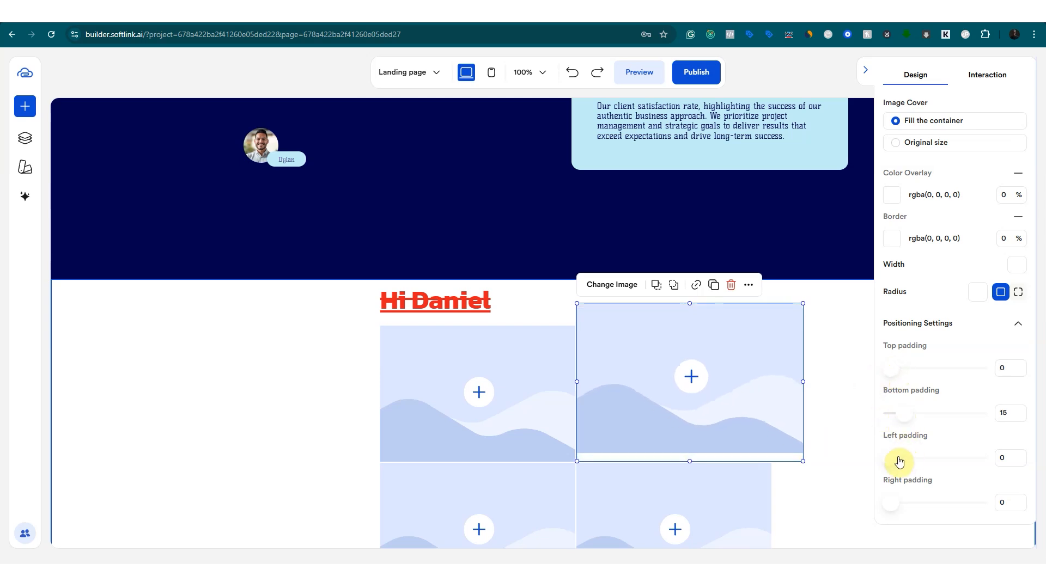
{"action": "left_click_drag", "start_coordinate": [899, 462], "coordinate": [900, 464]}
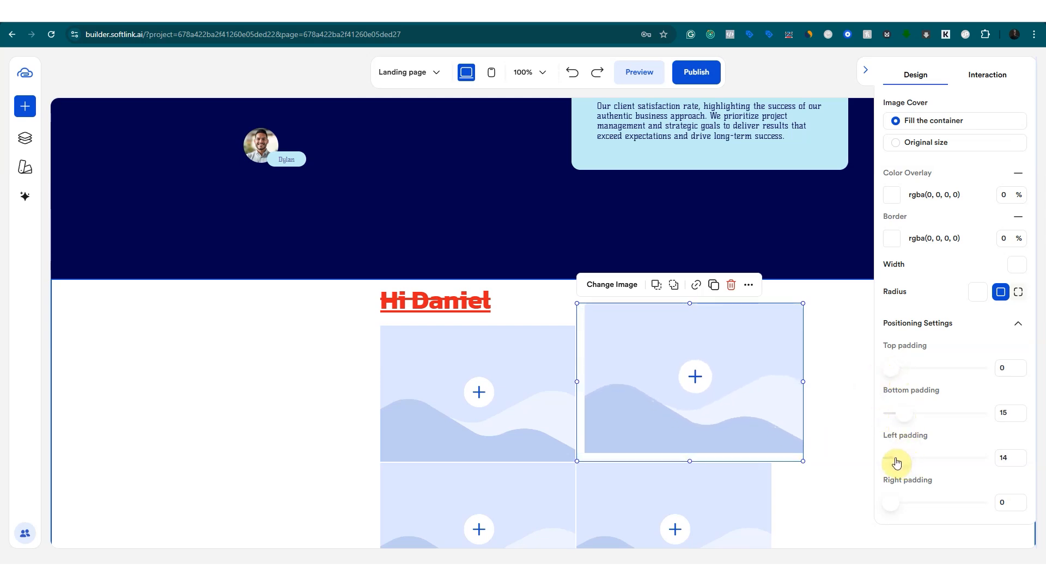
{"action": "left_click", "coordinate": [844, 457]}
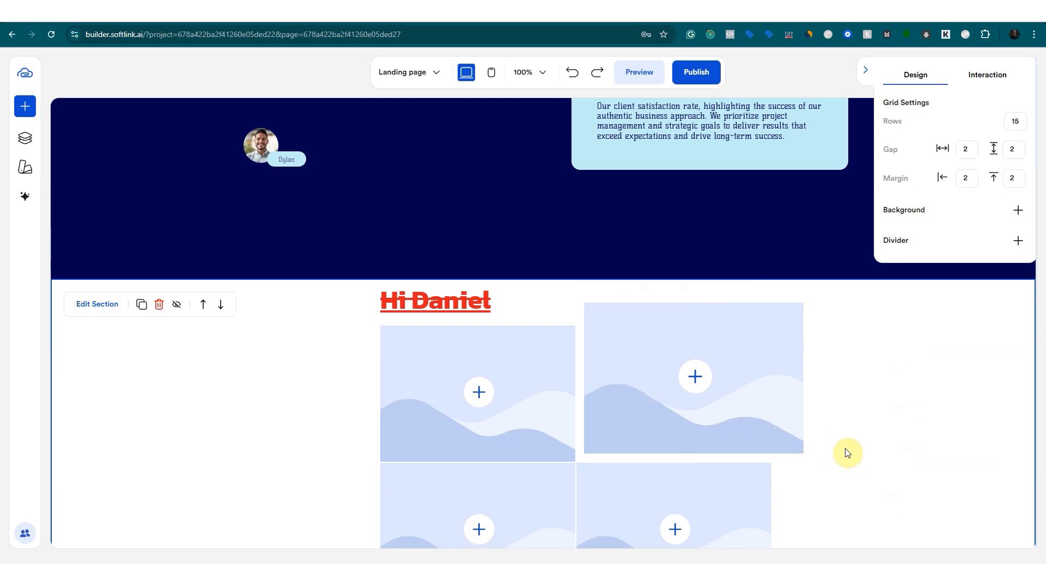
Collapse the editor bar and review the image grid section with the resized placeholder.
{"action": "scroll", "coordinate": [842, 450], "scroll_direction": "down", "scroll_amount": 1}
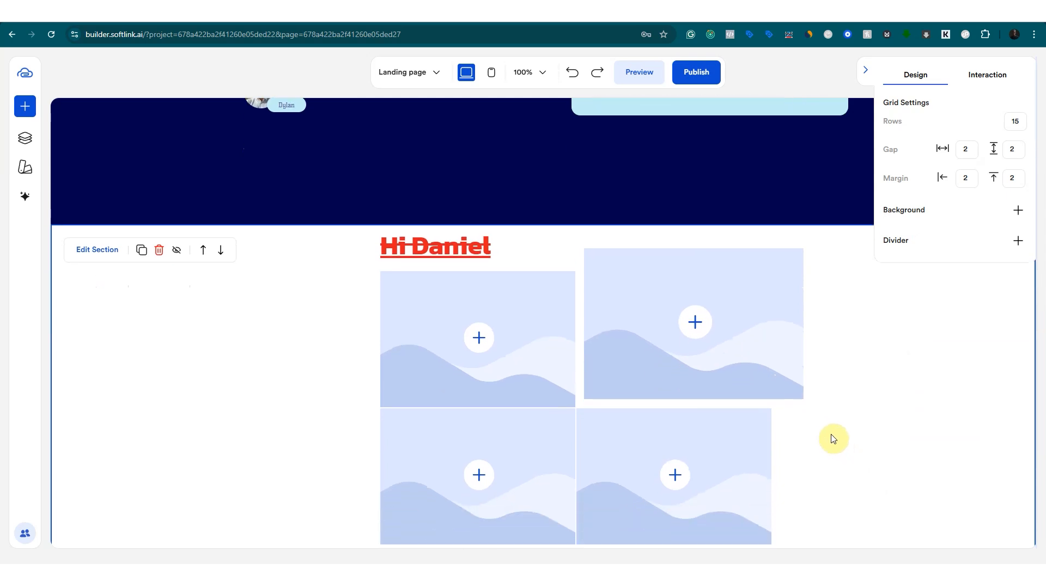
{"action": "left_click", "coordinate": [866, 69]}
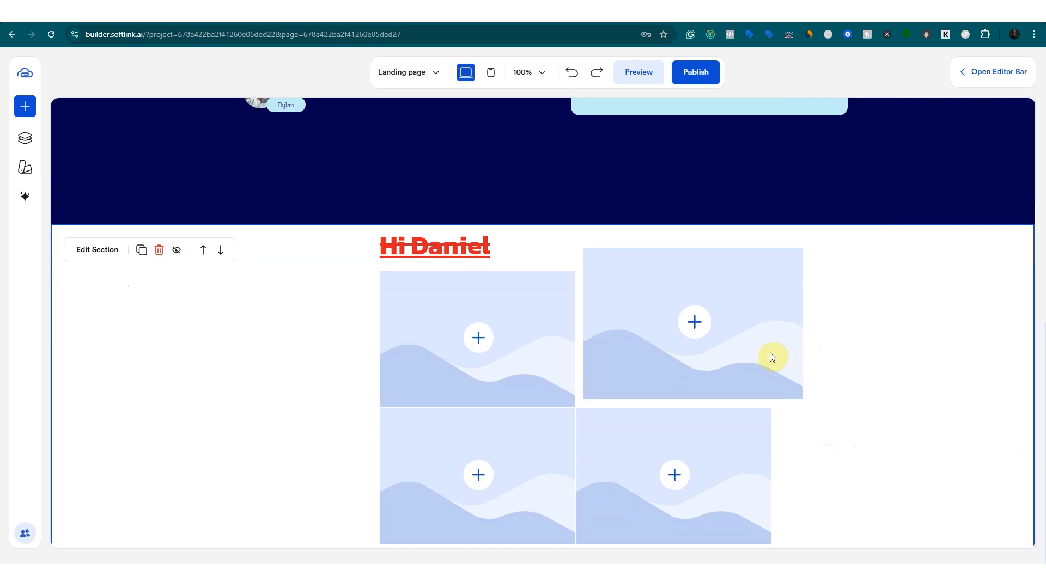
{"action": "left_click_drag", "start_coordinate": [768, 355], "coordinate": [751, 368]}
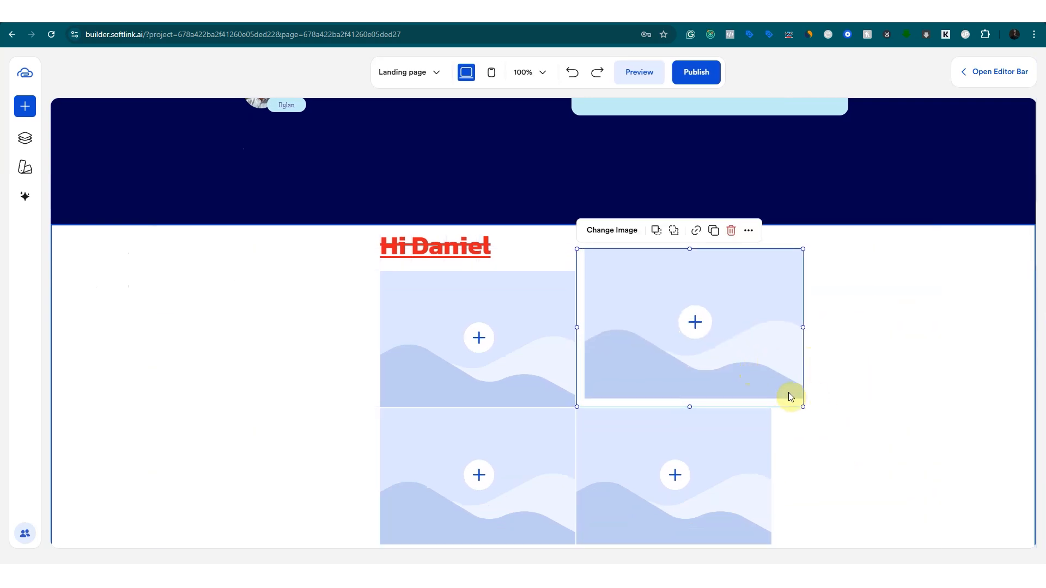
{"action": "scroll", "coordinate": [818, 396], "scroll_direction": "down", "scroll_amount": 2}
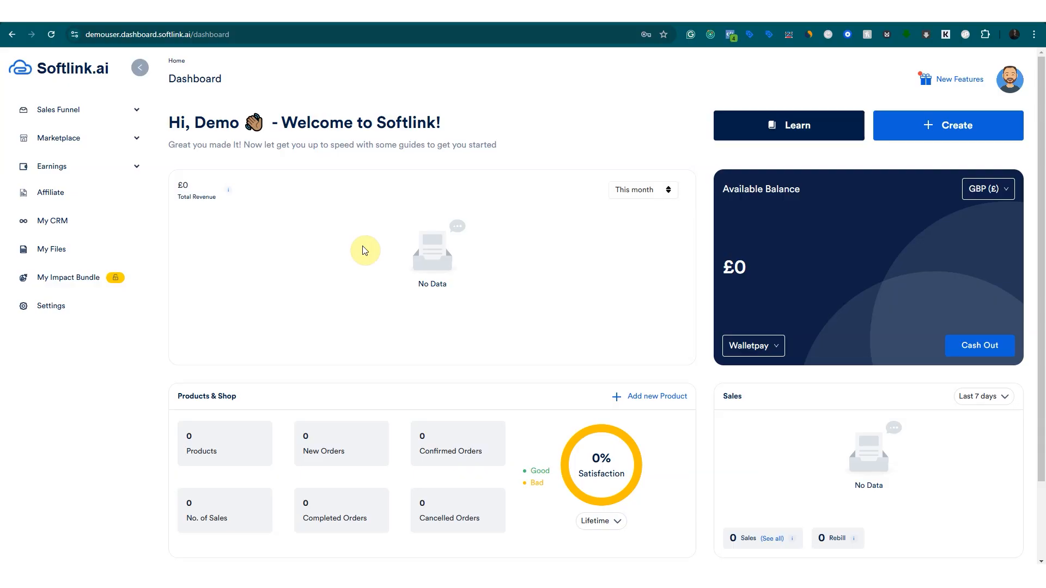
Open the projects list of the sales funnel area and start creating a new project.
{"action": "left_click", "coordinate": [109, 119]}
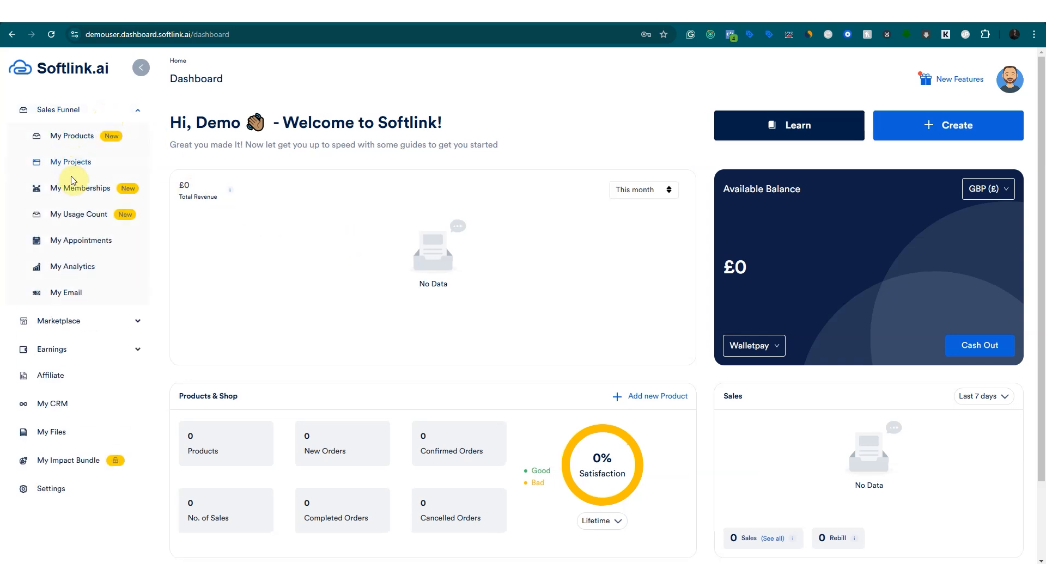
{"action": "left_click", "coordinate": [86, 167]}
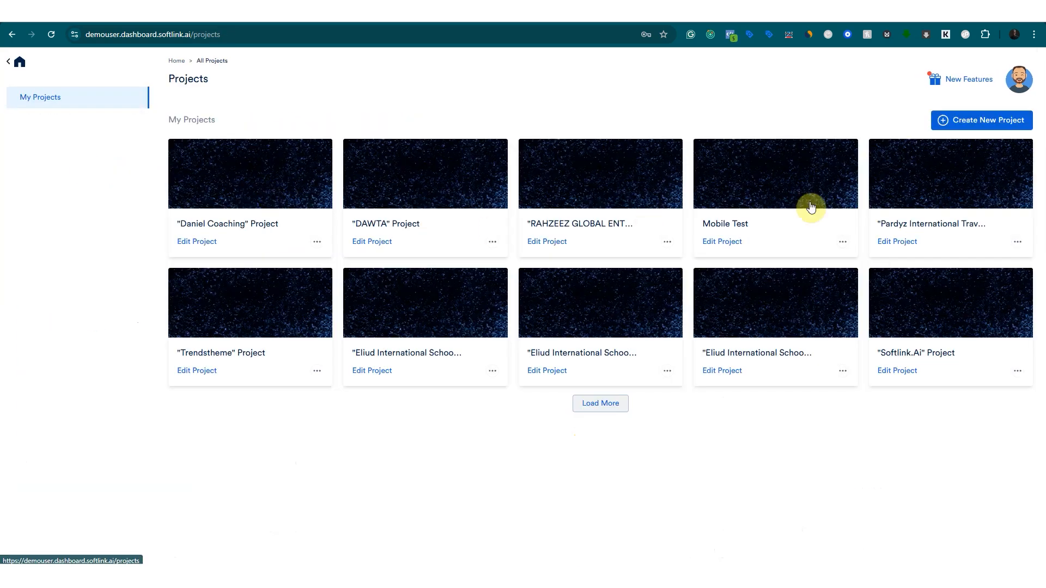
{"action": "left_click", "coordinate": [975, 123]}
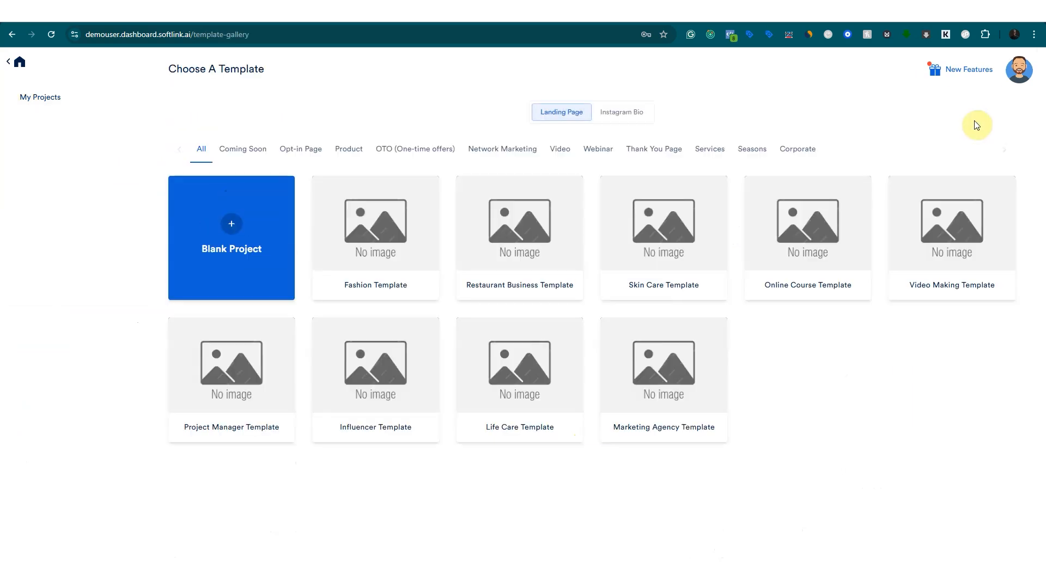
Preview the Restaurant Business Template, choose to use it, enter a project name and create the project.
{"action": "mouse_move", "coordinate": [542, 252]}
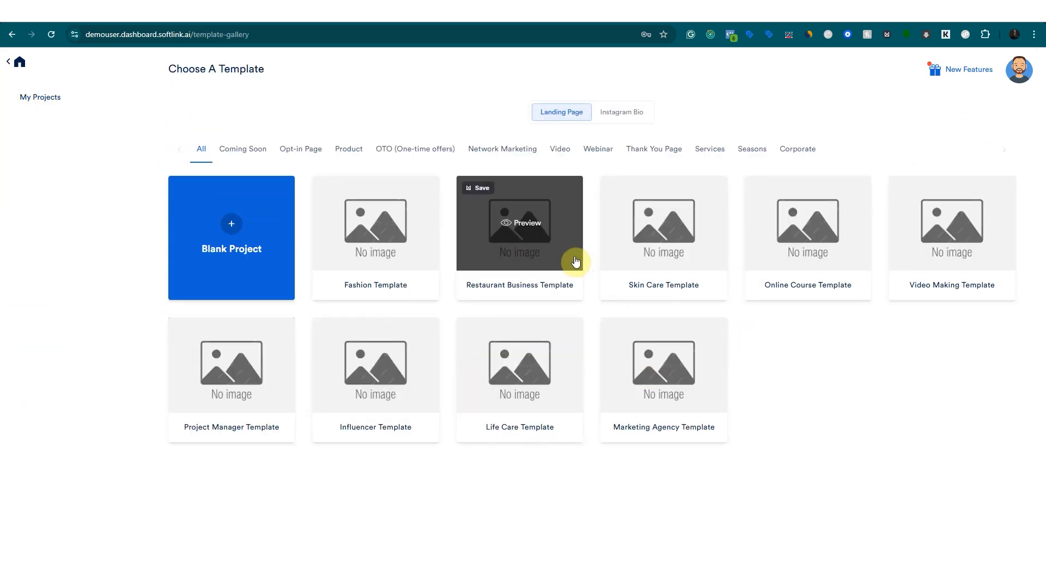
{"action": "left_click", "coordinate": [526, 229]}
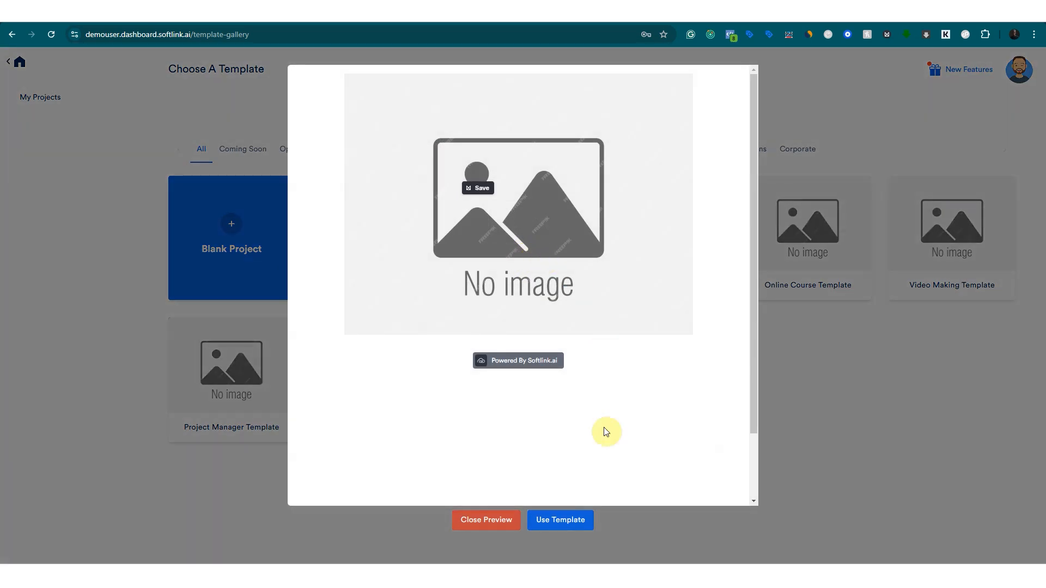
{"action": "left_click", "coordinate": [557, 521]}
{"action": "left_click", "coordinate": [527, 168]}
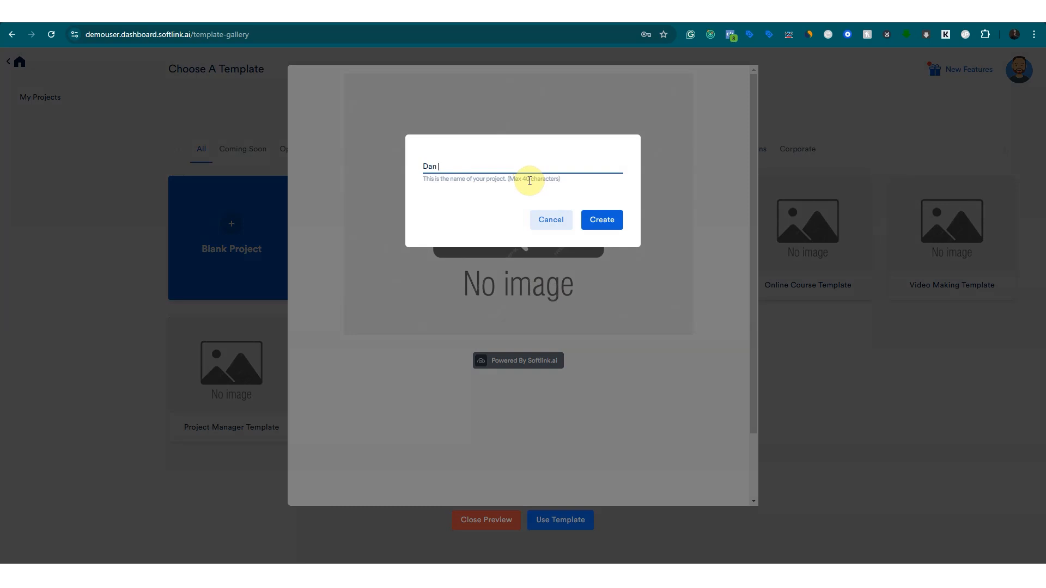
{"action": "left_click", "coordinate": [593, 217]}
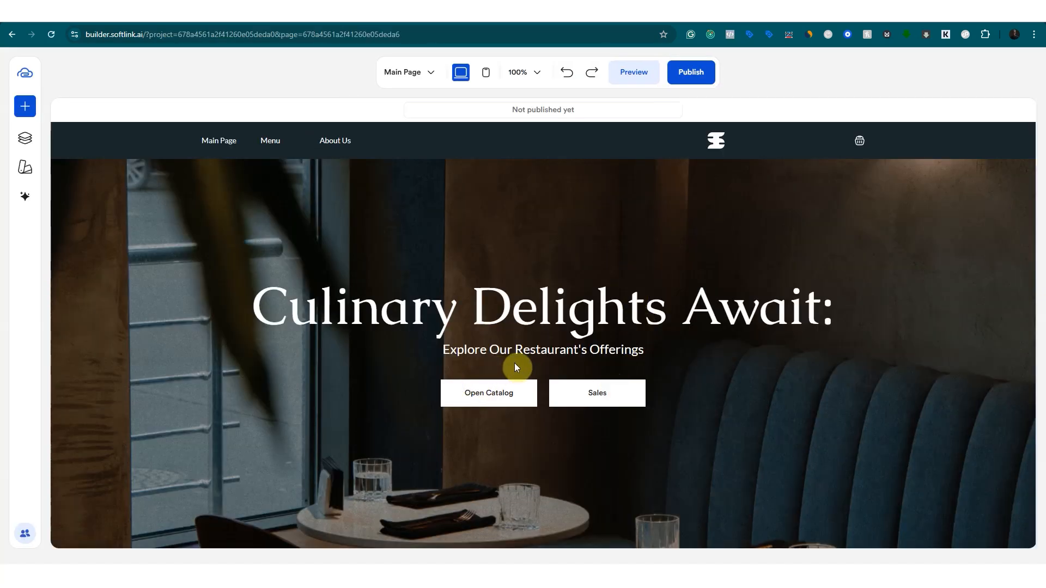
Look through the restaurant template's main page, from the hero and signature meals to the testimonials and footer.
{"action": "scroll", "coordinate": [519, 359], "scroll_direction": "down", "scroll_amount": 7}
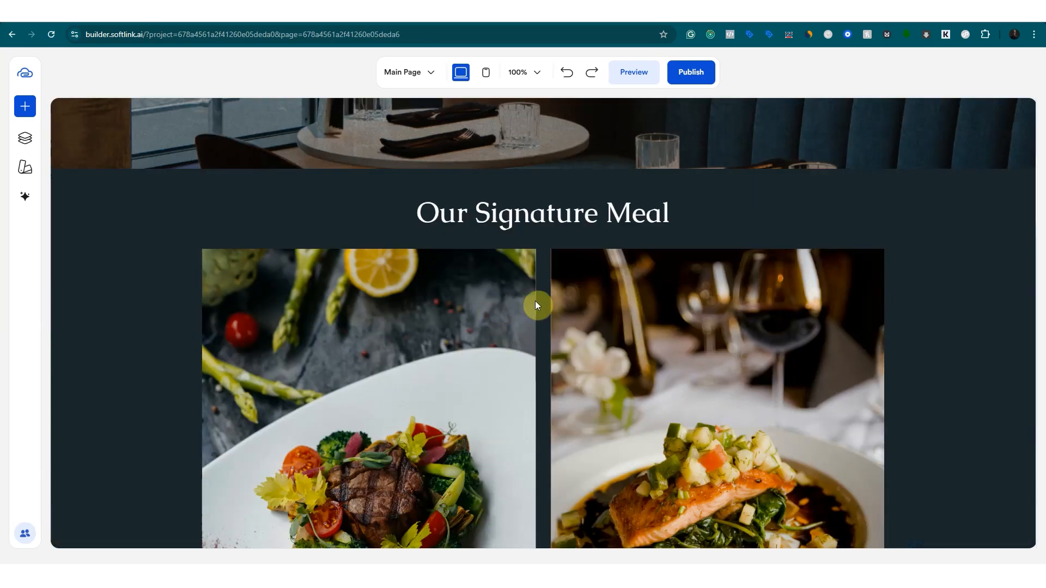
{"action": "scroll", "coordinate": [542, 305], "scroll_direction": "down", "scroll_amount": 10}
{"action": "scroll", "coordinate": [544, 305], "scroll_direction": "down", "scroll_amount": 8}
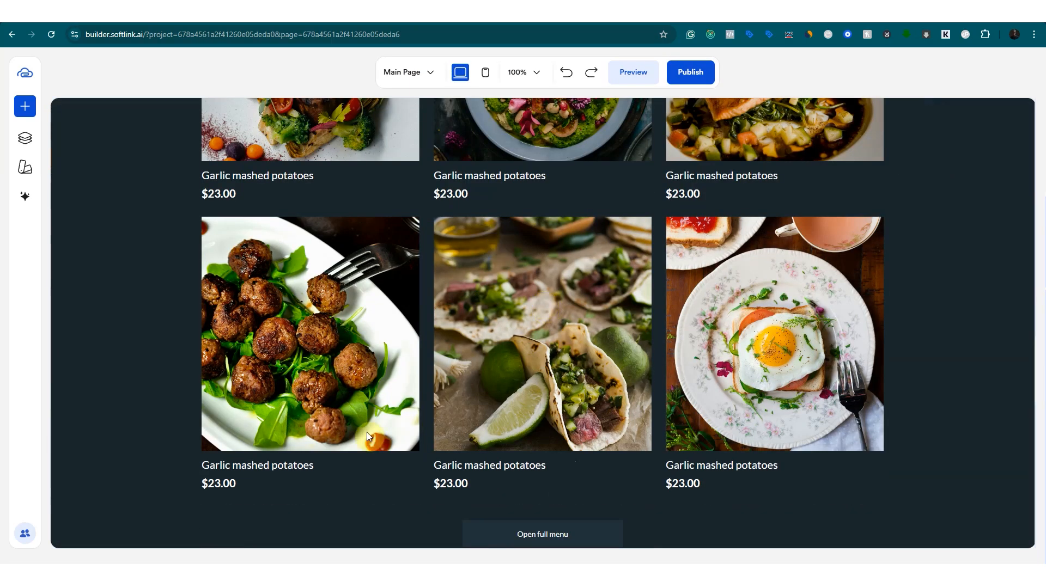
{"action": "scroll", "coordinate": [455, 359], "scroll_direction": "down", "scroll_amount": 12}
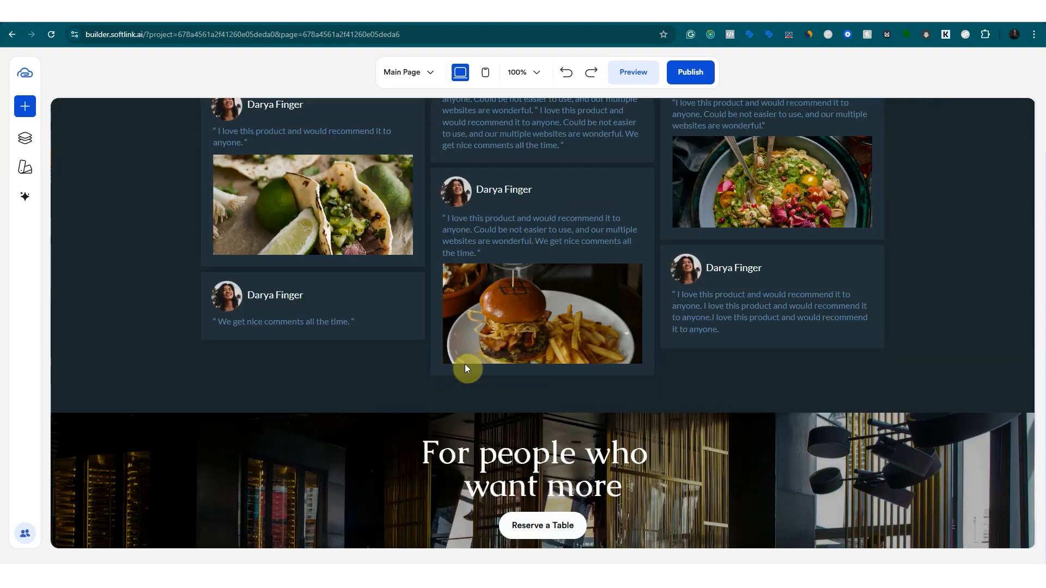
{"action": "scroll", "coordinate": [466, 368], "scroll_direction": "down", "scroll_amount": 3}
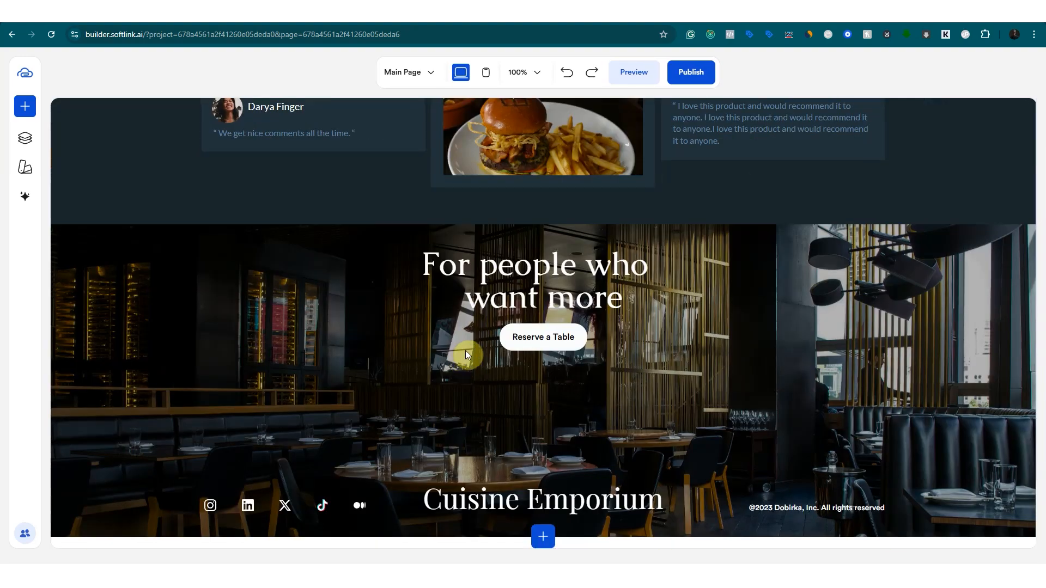
{"action": "scroll", "coordinate": [470, 348], "scroll_direction": "up", "scroll_amount": 15}
{"action": "scroll", "coordinate": [472, 342], "scroll_direction": "up", "scroll_amount": 15}
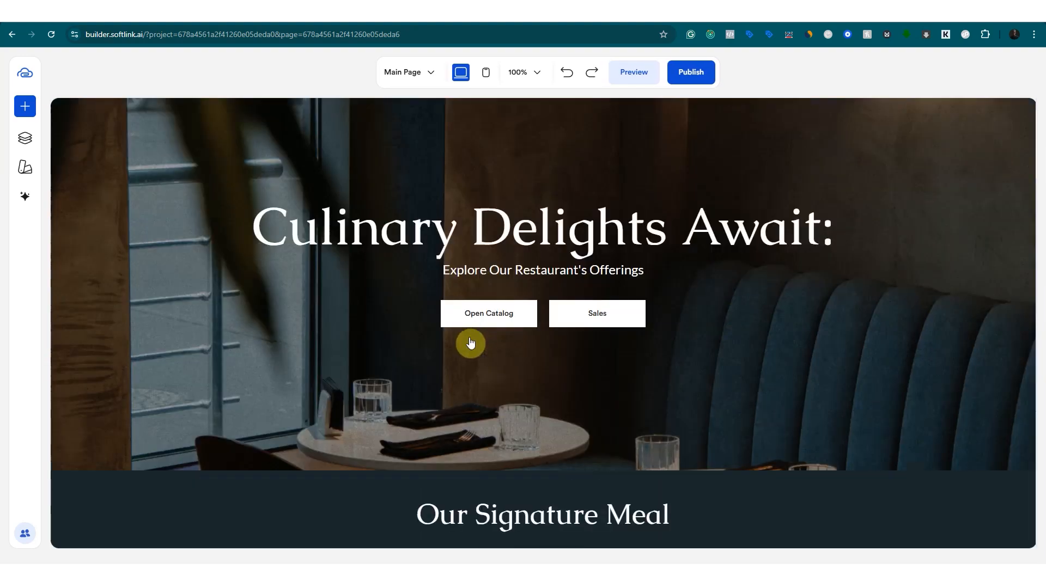
{"action": "scroll", "coordinate": [319, 172], "scroll_direction": "up", "scroll_amount": 2}
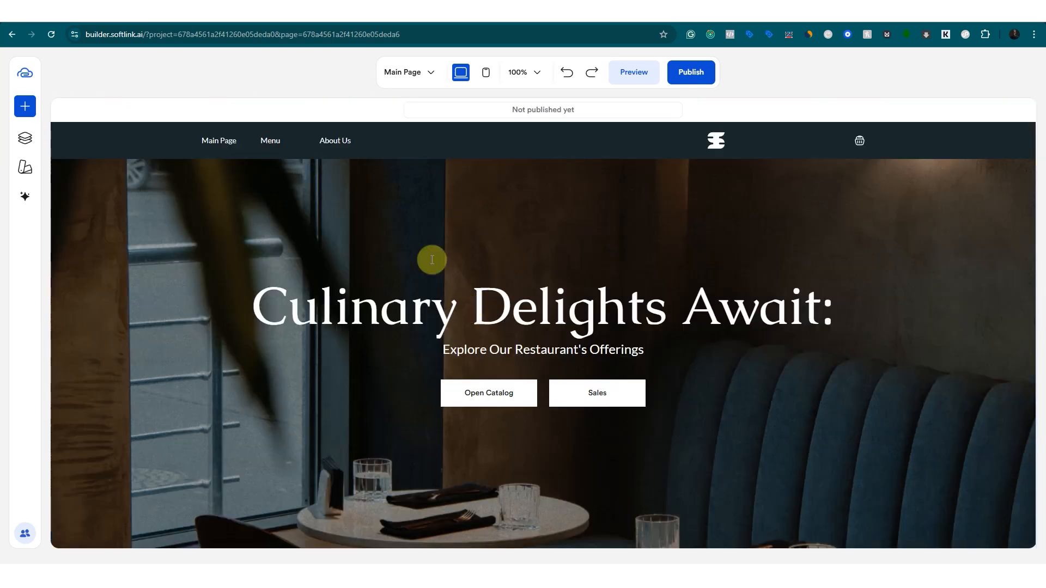
Select the header navigation menu and switch the editor to the About Us page.
{"action": "left_click", "coordinate": [217, 146]}
{"action": "left_click", "coordinate": [321, 142]}
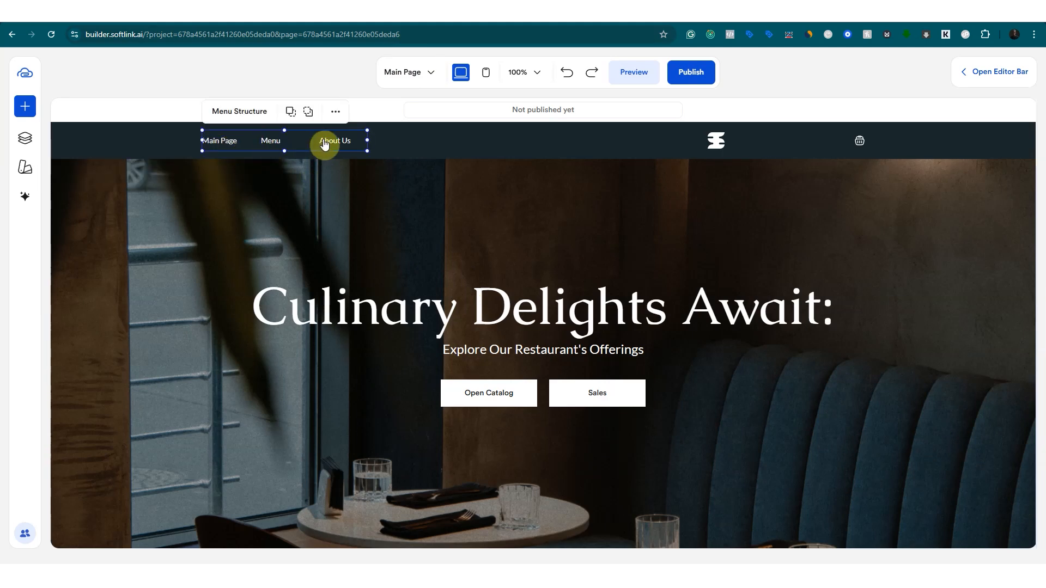
{"action": "left_click", "coordinate": [438, 188]}
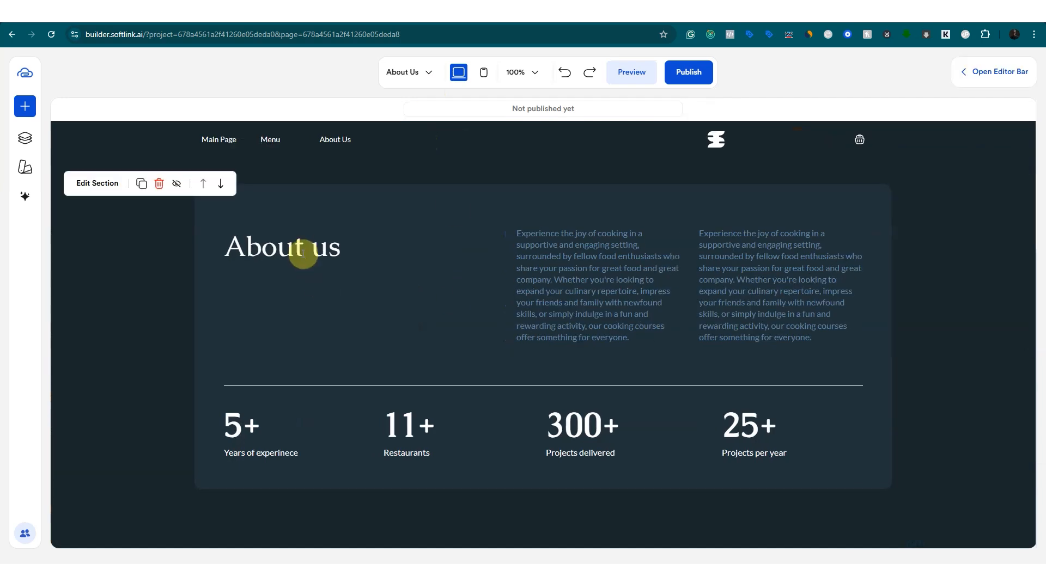
Edit the About us heading by adding a period so that it reads "About us.".
{"action": "left_click", "coordinate": [324, 216]}
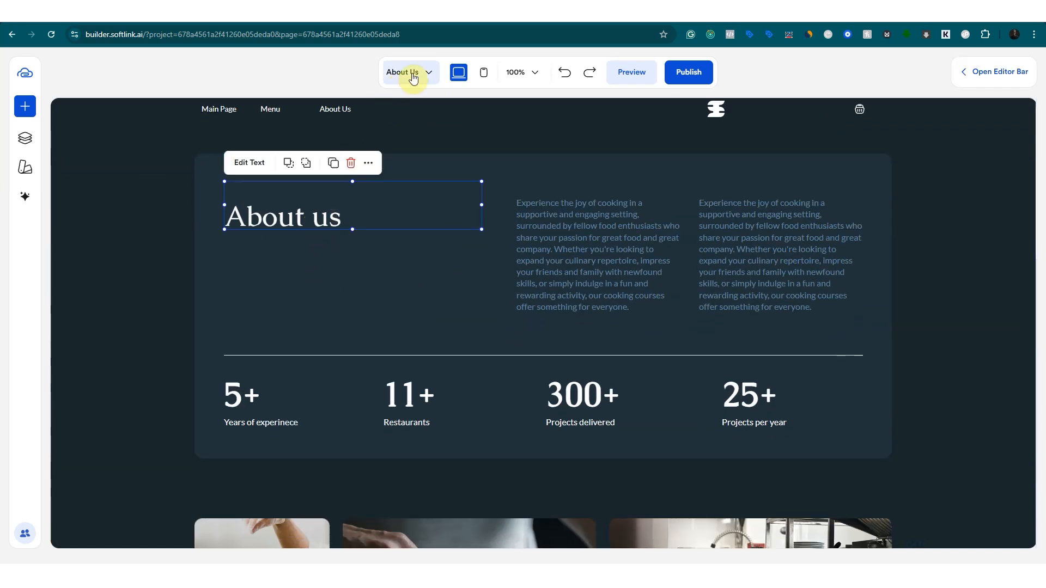
{"action": "left_click_drag", "start_coordinate": [306, 218], "coordinate": [314, 212]}
{"action": "left_click", "coordinate": [253, 166]}
{"action": "left_click", "coordinate": [342, 215]}
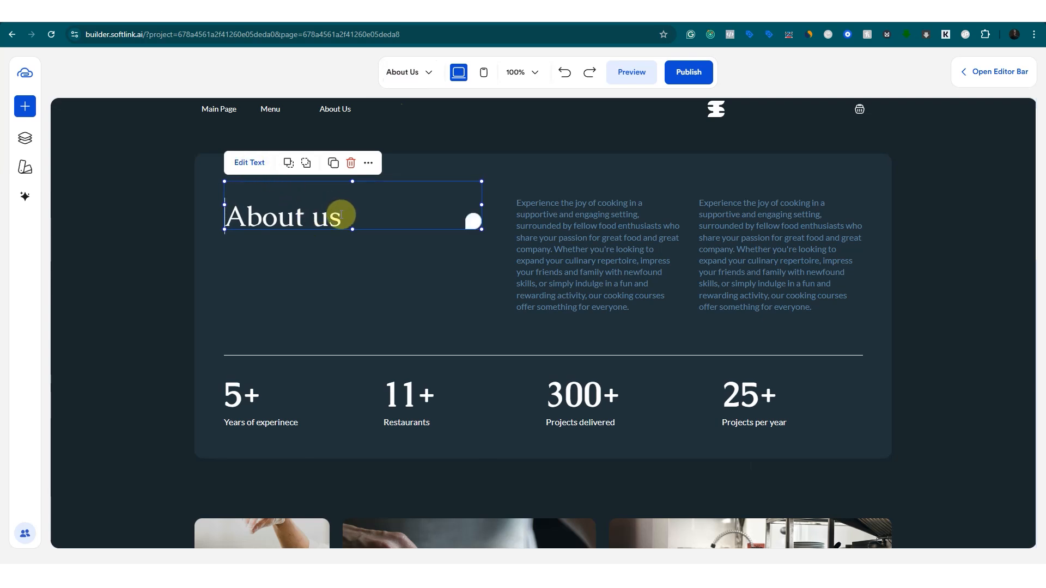
{"action": "type", "text": "."}
{"action": "left_click", "coordinate": [350, 249]}
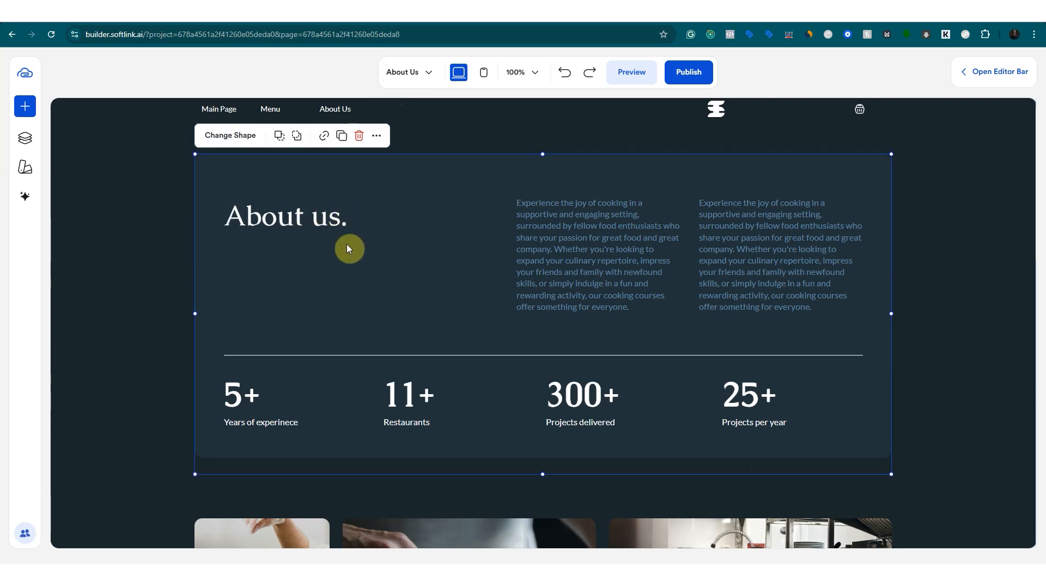
Open the first paragraph beside the About us heading for text editing and select part of its text.
{"action": "left_click", "coordinate": [635, 249]}
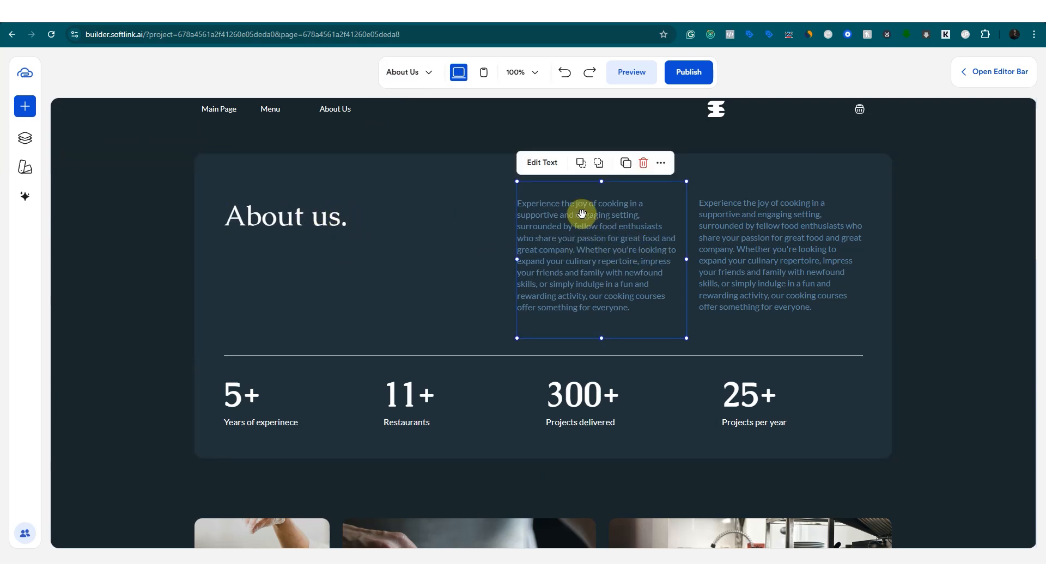
{"action": "left_click", "coordinate": [553, 173]}
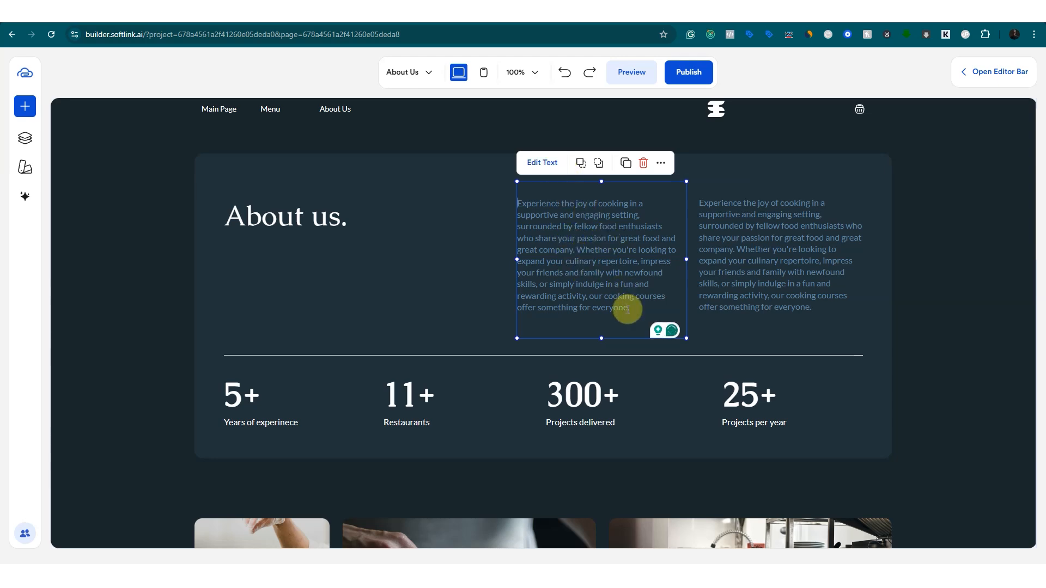
{"action": "left_click_drag", "start_coordinate": [627, 305], "coordinate": [581, 284]}
{"action": "left_click", "coordinate": [426, 376]}
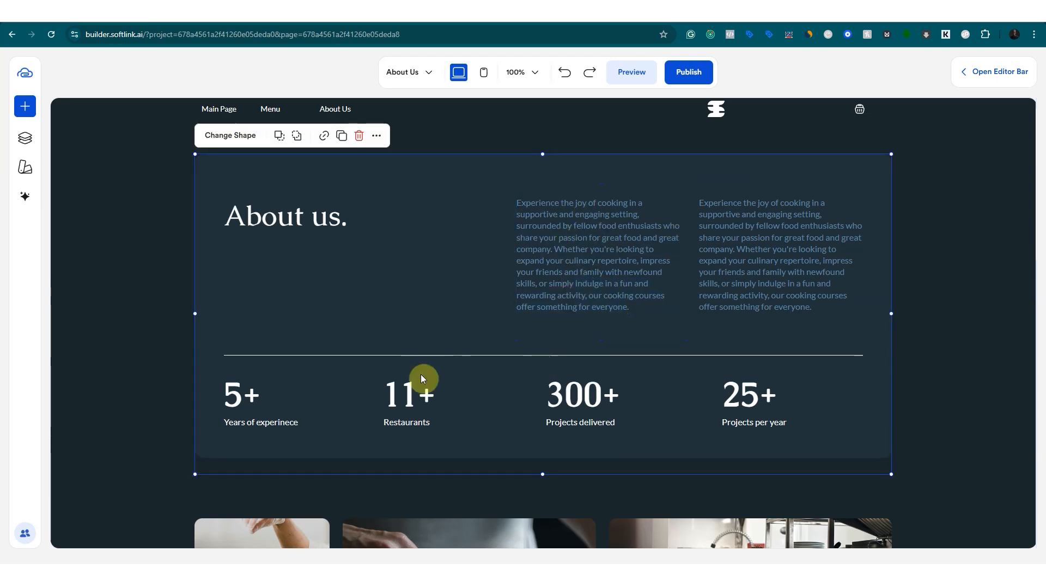
Look over the image and caption blocks on the About Us page below the statistics.
{"action": "scroll", "coordinate": [688, 398], "scroll_direction": "down", "scroll_amount": 8}
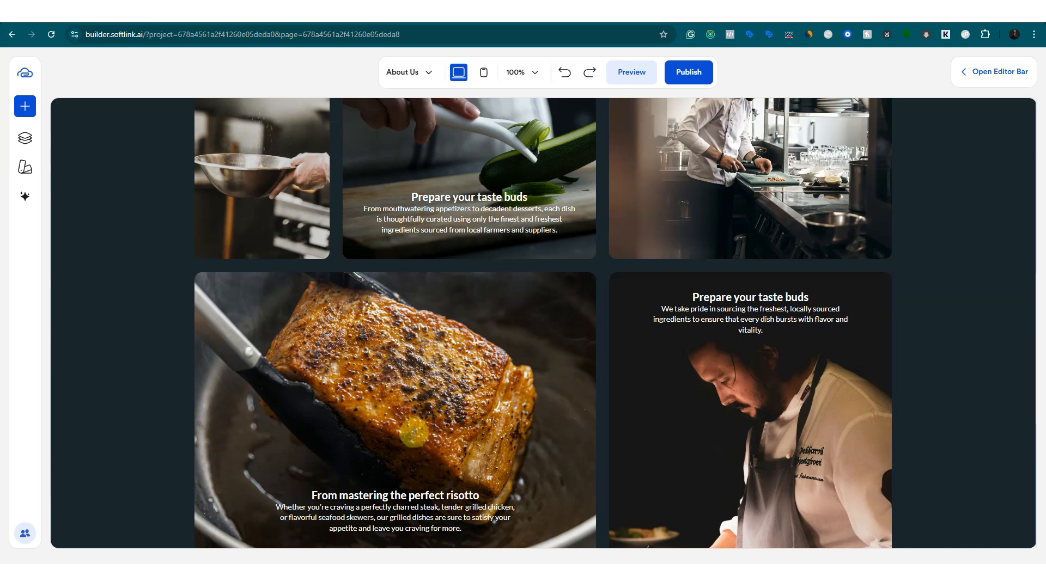
{"action": "scroll", "coordinate": [415, 431], "scroll_direction": "up", "scroll_amount": 8}
{"action": "left_click", "coordinate": [416, 431]}
{"action": "mouse_move", "coordinate": [438, 432]}
{"action": "left_mouse_down"}
{"action": "mouse_move", "coordinate": [398, 434]}
{"action": "mouse_move", "coordinate": [440, 433]}
{"action": "left_mouse_up"}
{"action": "left_click", "coordinate": [901, 350]}
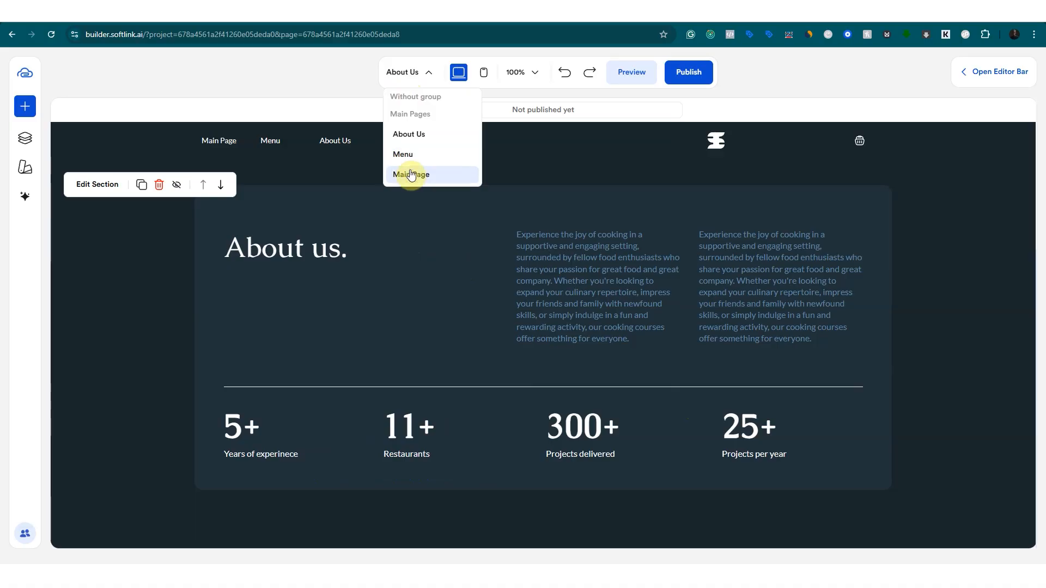
Switch to the Main Page and on to the Menu page, and look over its list of dishes.
{"action": "left_click", "coordinate": [406, 174]}
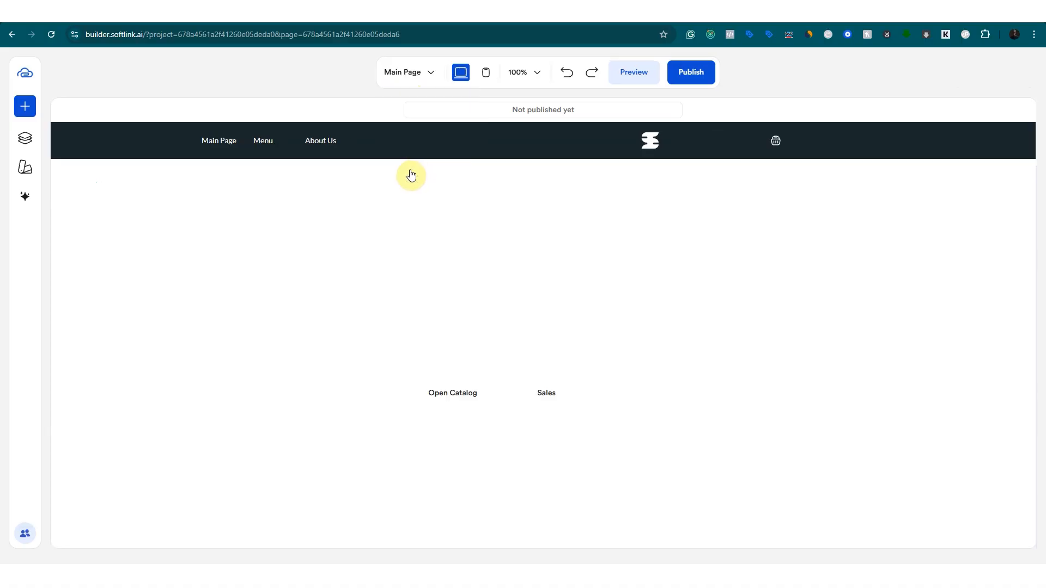
{"action": "left_click", "coordinate": [410, 72]}
{"action": "left_click", "coordinate": [413, 153]}
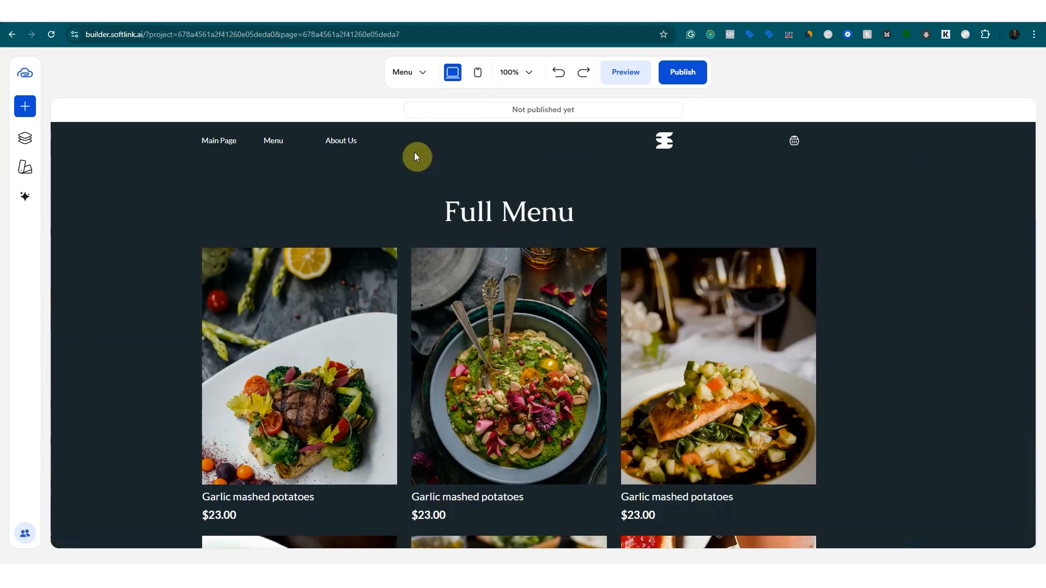
{"action": "scroll", "coordinate": [593, 264], "scroll_direction": "down", "scroll_amount": 1}
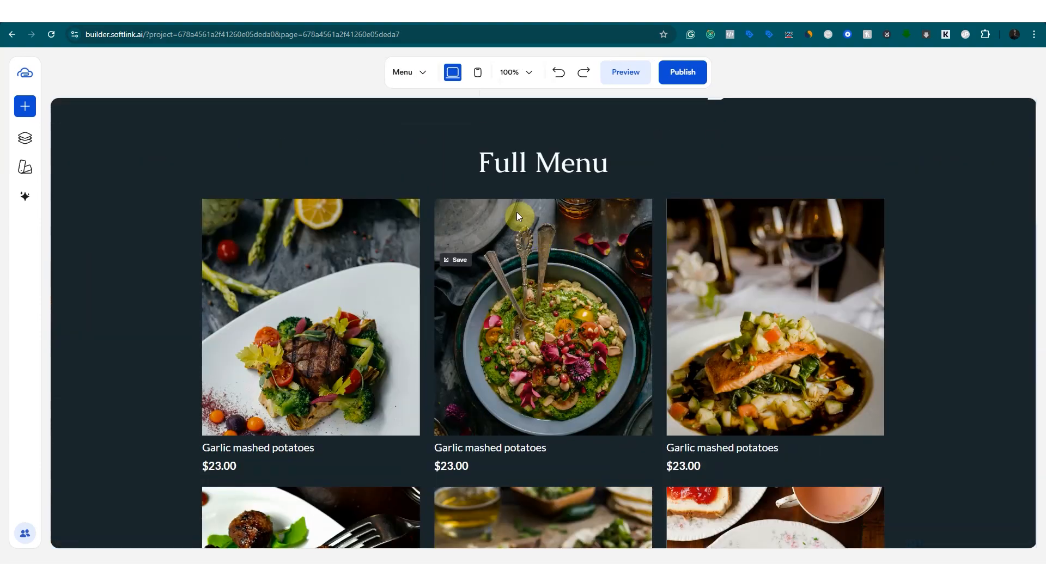
{"action": "scroll", "coordinate": [516, 212], "scroll_direction": "down", "scroll_amount": 2}
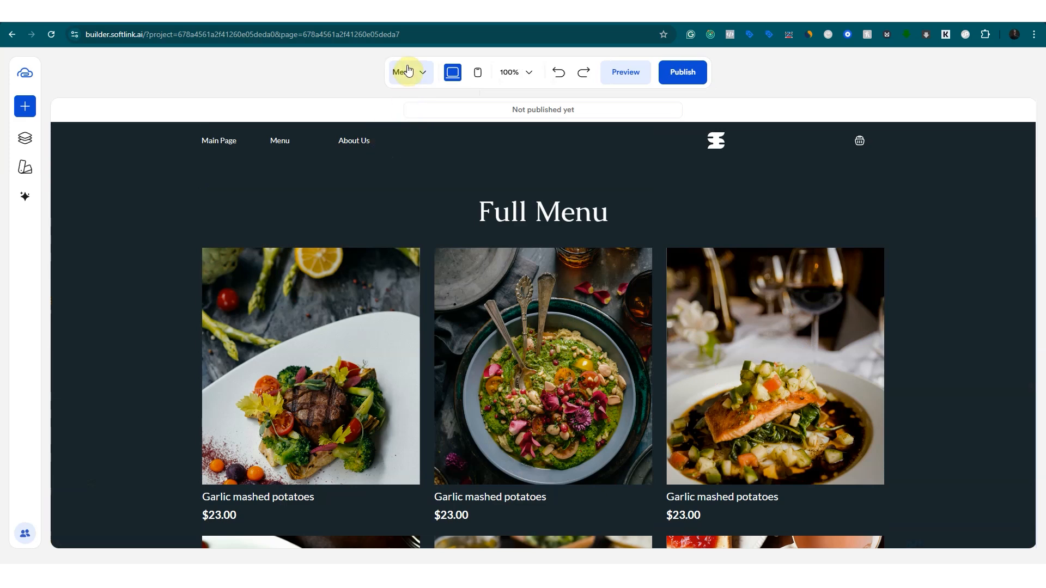
{"action": "left_click", "coordinate": [406, 72]}
{"action": "left_click", "coordinate": [342, 81]}
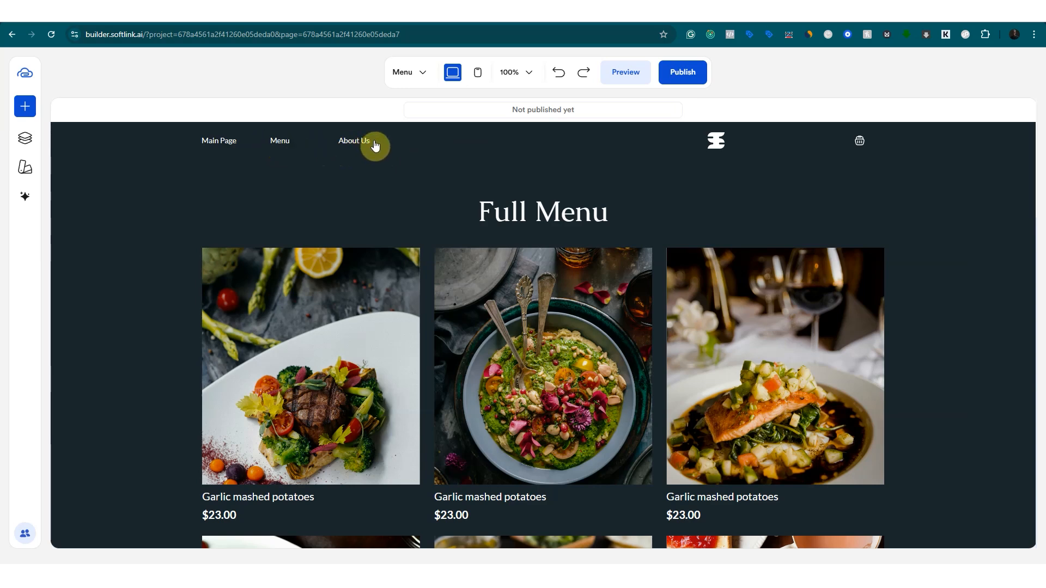
Add a new blank page to the site's main pages and close the site structure.
{"action": "left_click", "coordinate": [24, 140]}
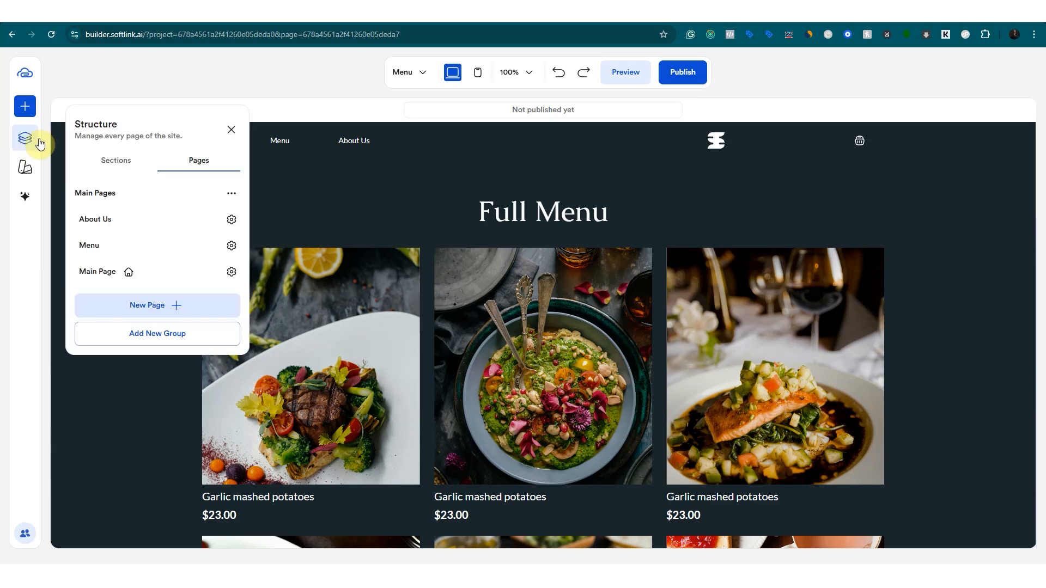
{"action": "left_click", "coordinate": [143, 307]}
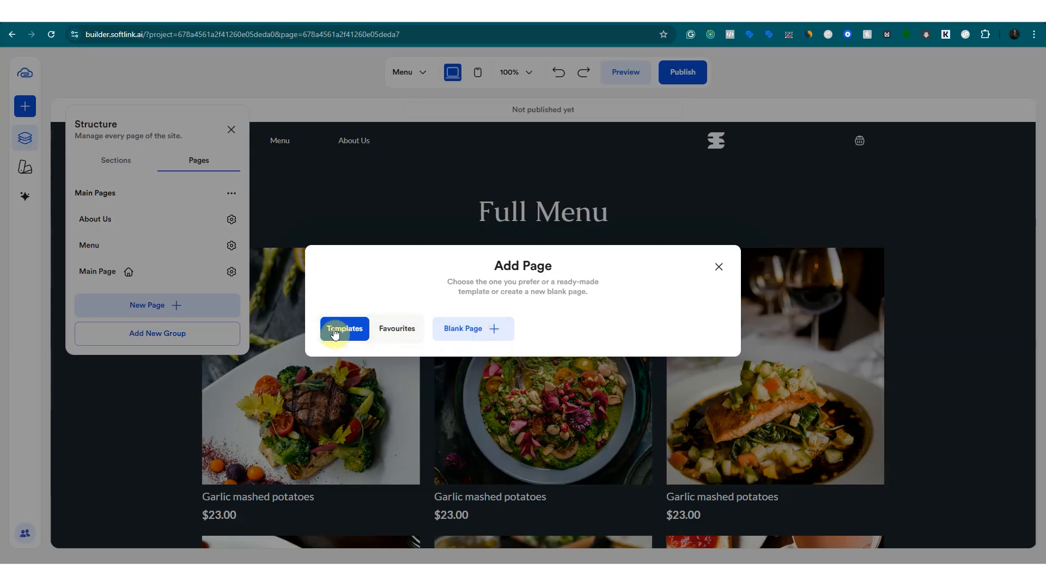
{"action": "left_click", "coordinate": [469, 329]}
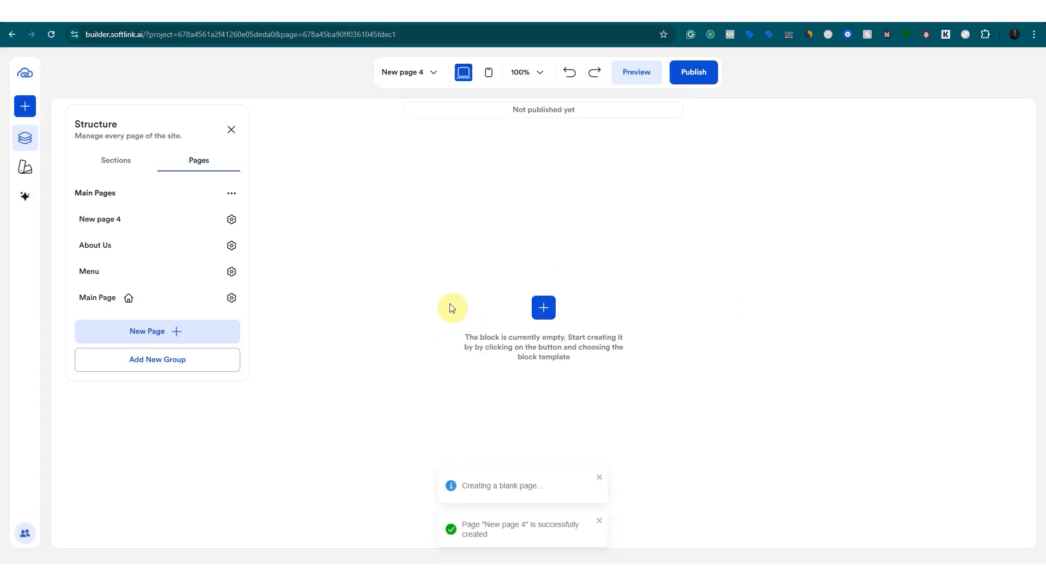
{"action": "left_click", "coordinate": [458, 277]}
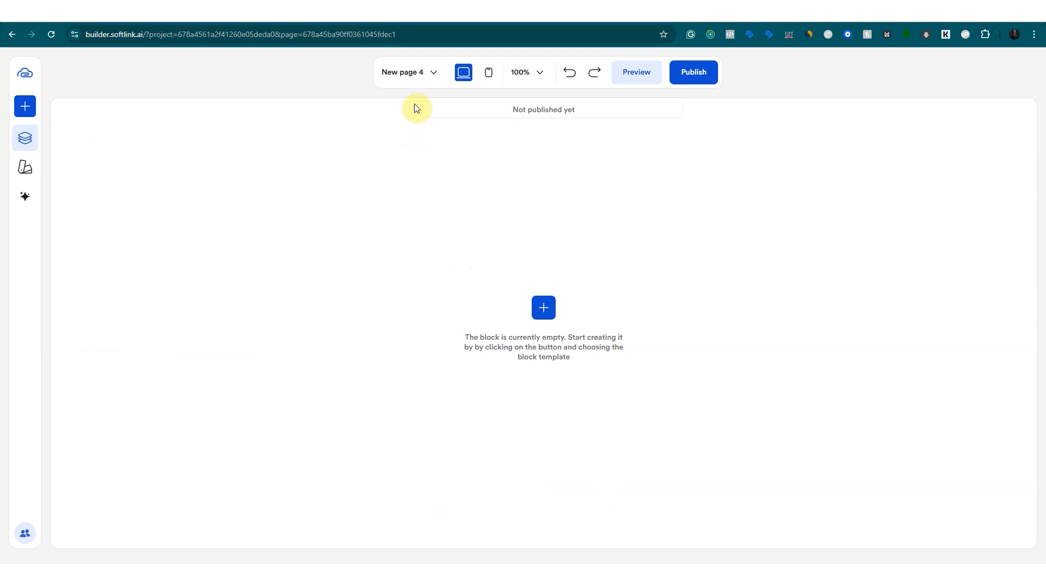
Duplicate the About Us page in the site structure and open the copy in the editor.
{"action": "left_click", "coordinate": [405, 80]}
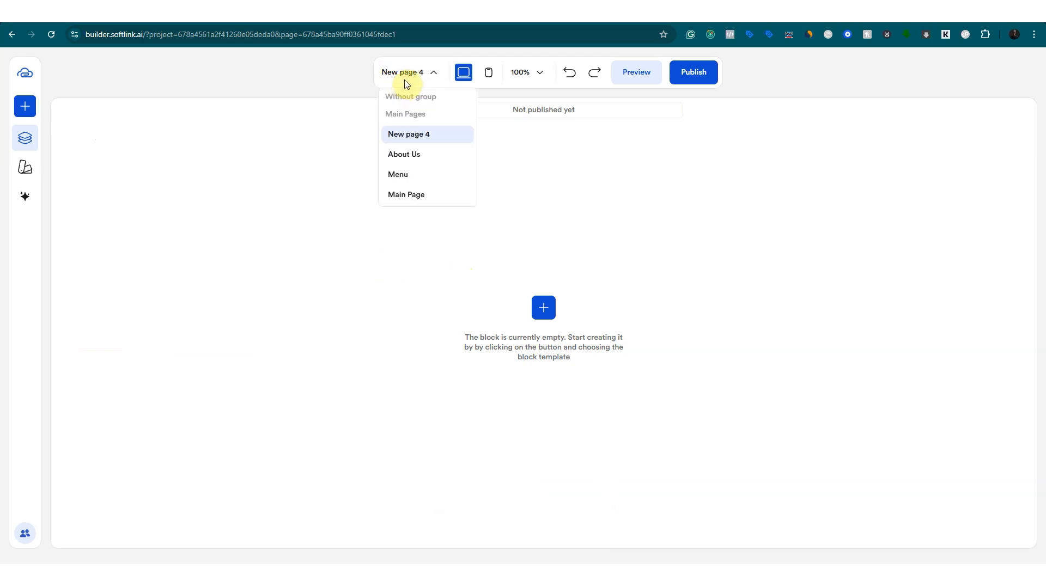
{"action": "left_click", "coordinate": [27, 140]}
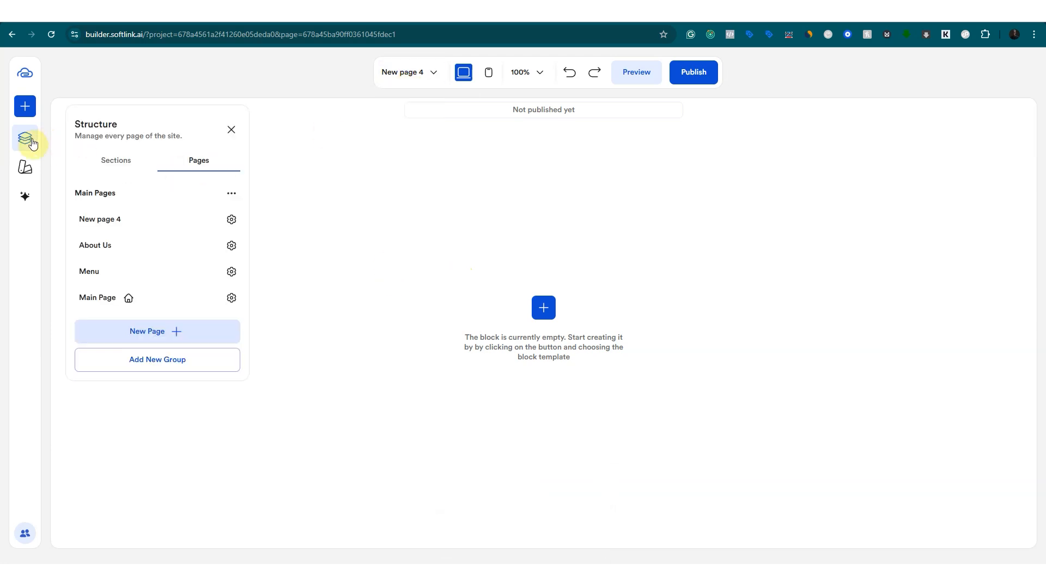
{"action": "left_click", "coordinate": [230, 248]}
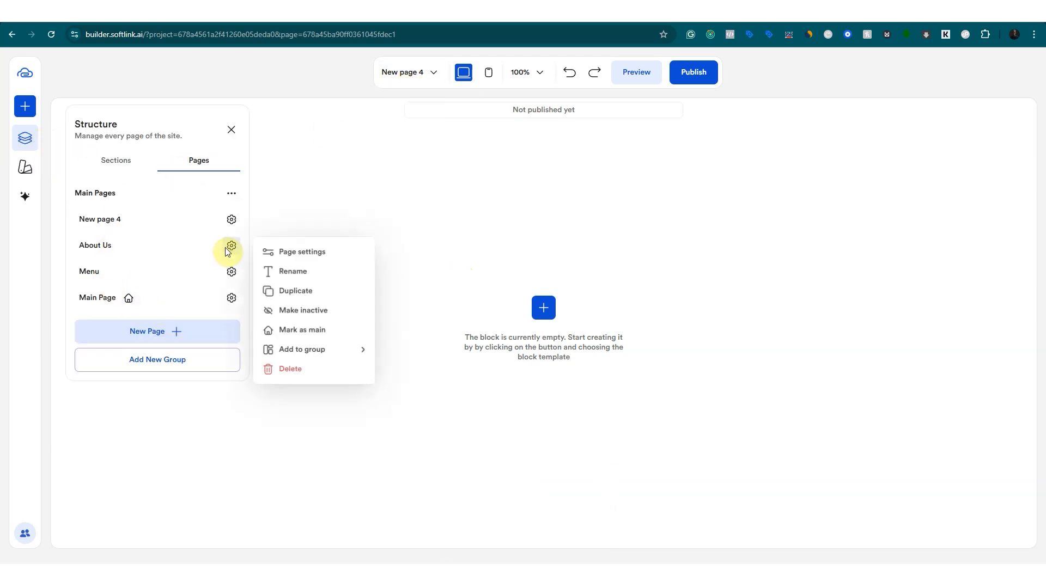
{"action": "left_click", "coordinate": [281, 297]}
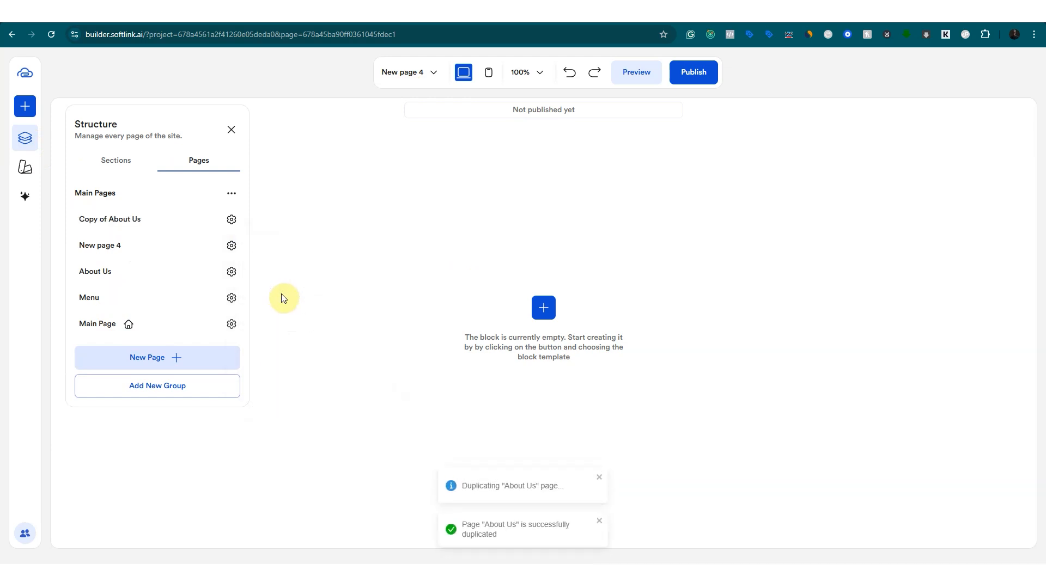
{"action": "left_click", "coordinate": [430, 197]}
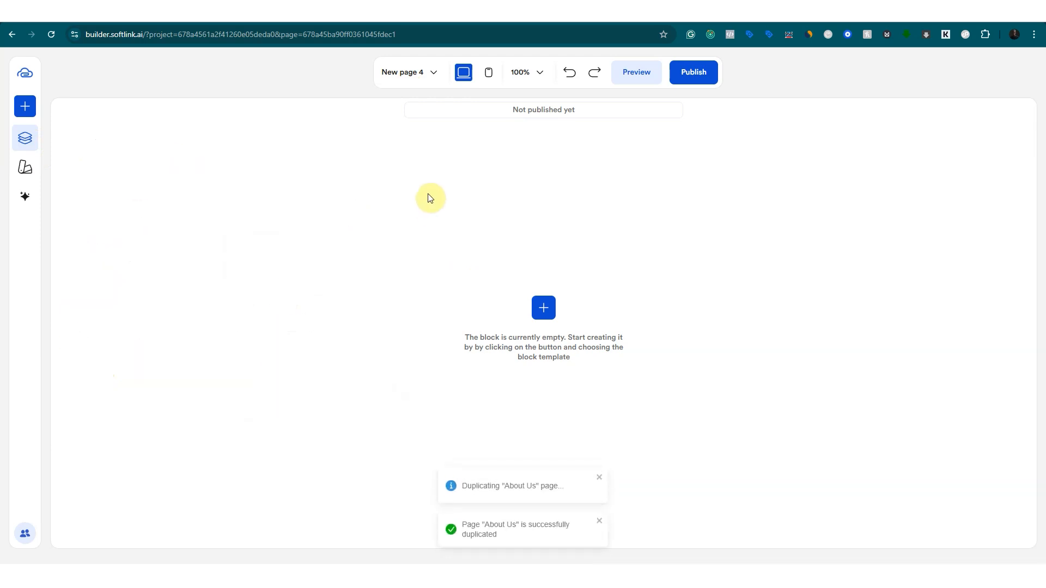
{"action": "left_click", "coordinate": [418, 73]}
{"action": "left_click", "coordinate": [412, 136]}
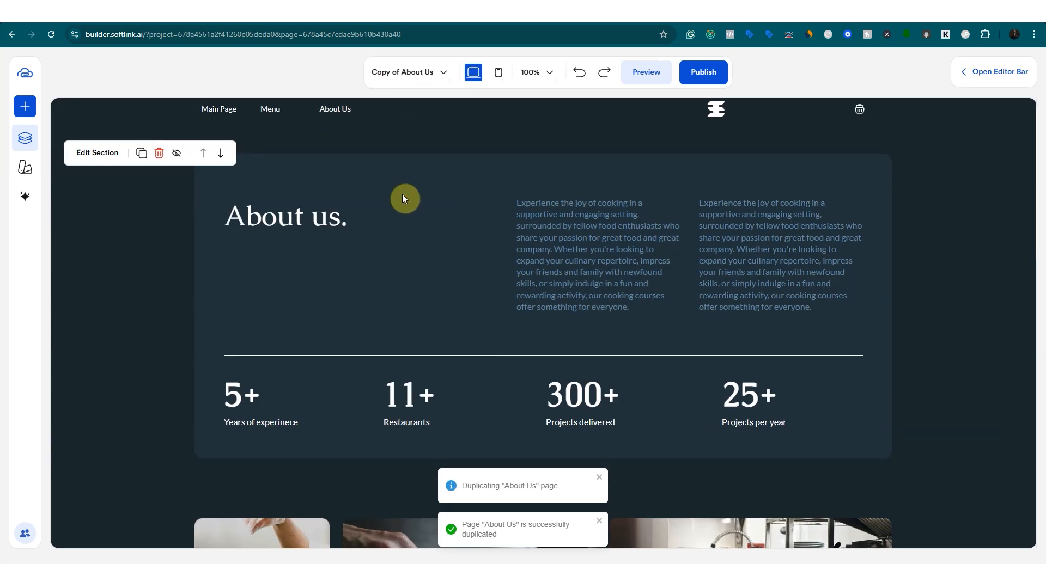
View the page options of New page 4 in the site structure and switch the editor to that page.
{"action": "left_click", "coordinate": [404, 85]}
{"action": "left_click", "coordinate": [20, 145]}
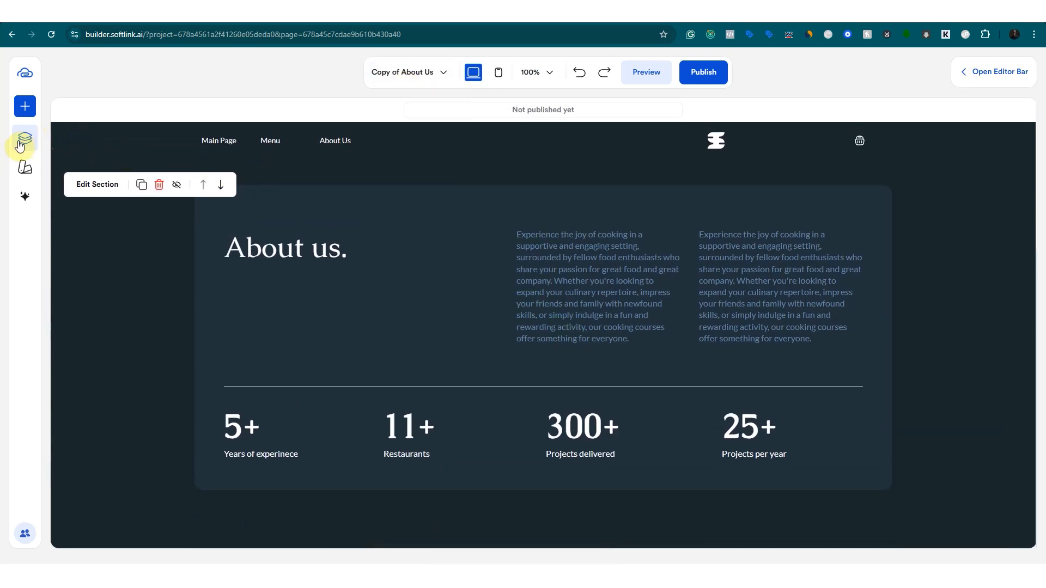
{"action": "left_click", "coordinate": [231, 246]}
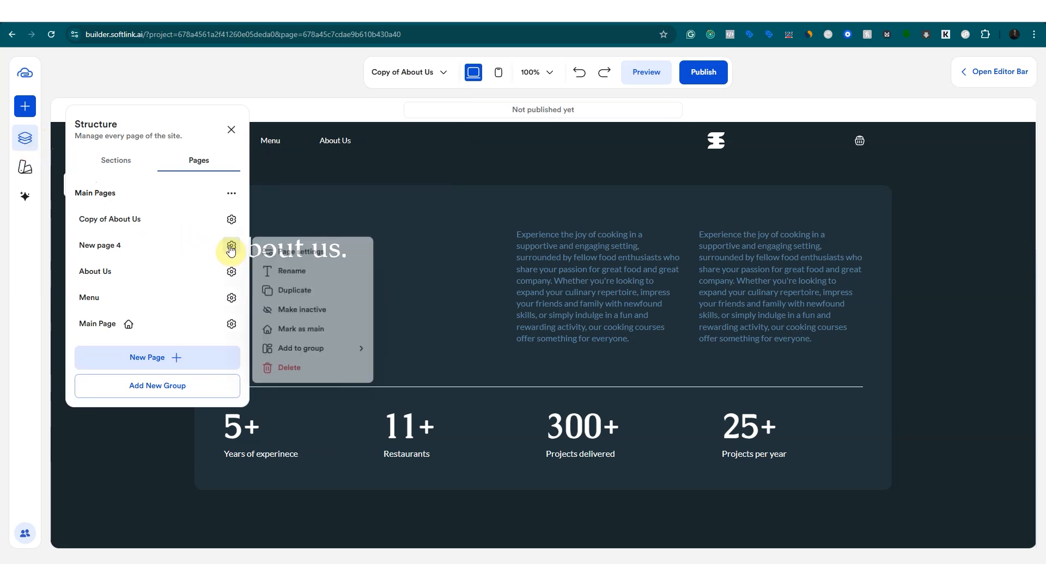
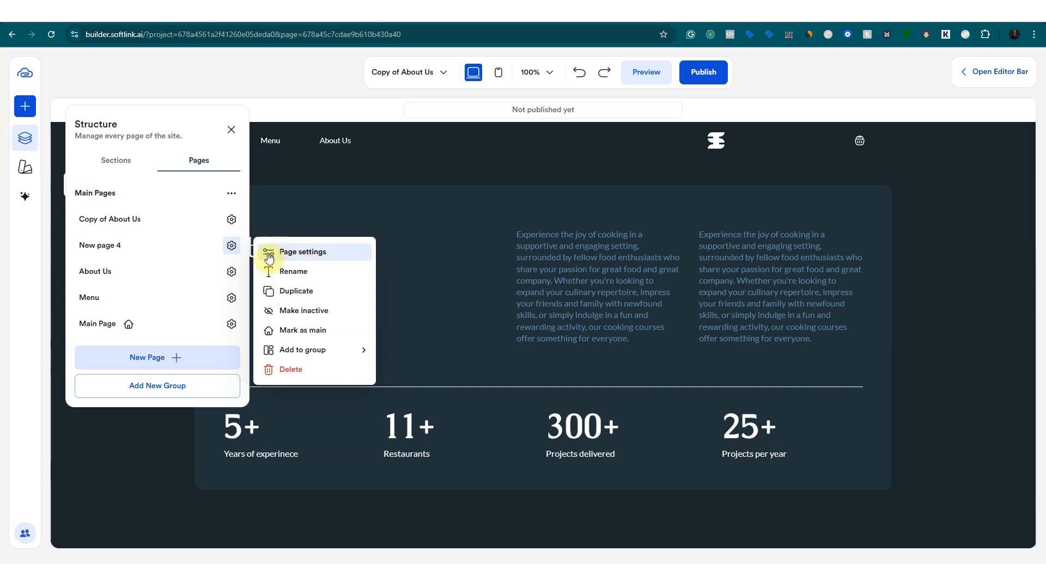
{"action": "left_click", "coordinate": [380, 97]}
{"action": "left_click", "coordinate": [395, 72]}
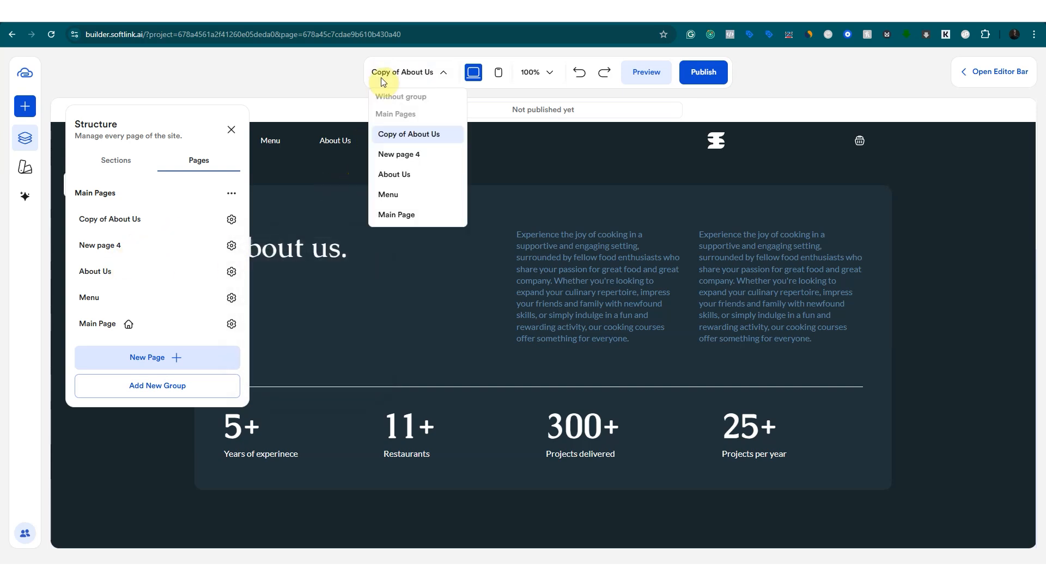
{"action": "left_click", "coordinate": [397, 155]}
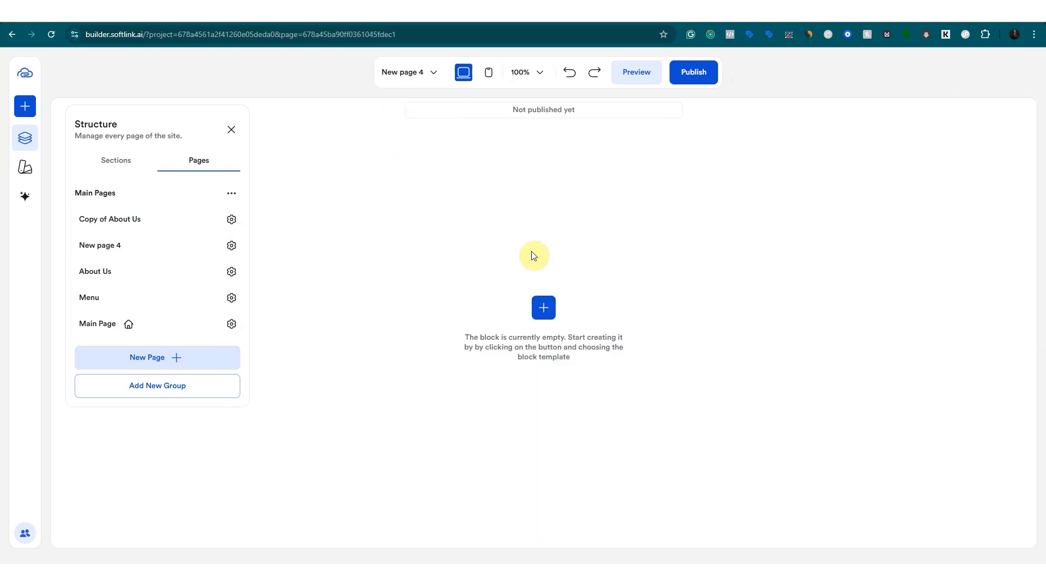
{"action": "left_click", "coordinate": [562, 350]}
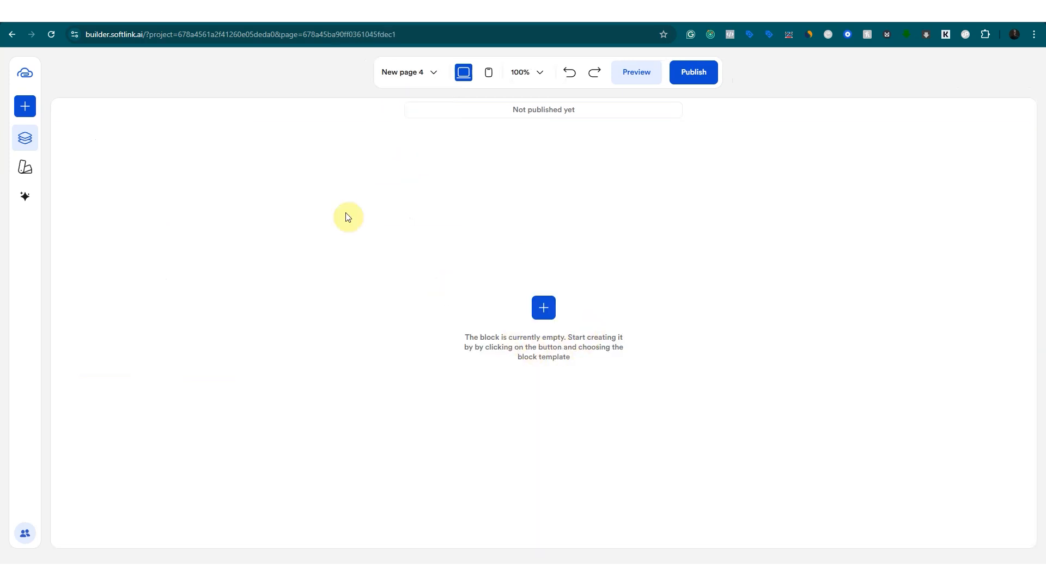
Add the hero section with the "Unleashing Innovation" heading and blue ribbon image to the empty page.
{"action": "left_click", "coordinate": [543, 307]}
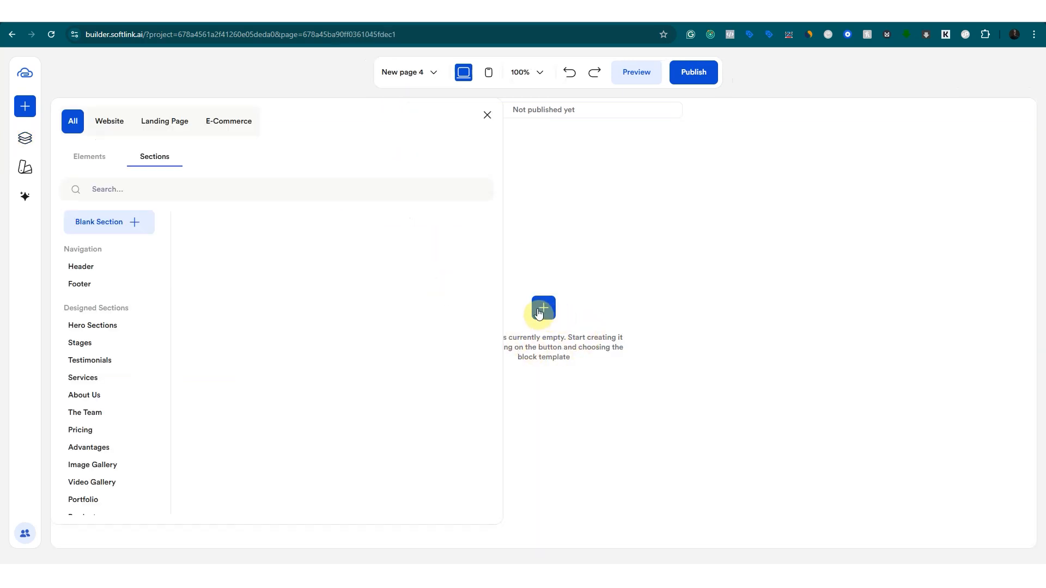
{"action": "left_click", "coordinate": [486, 115]}
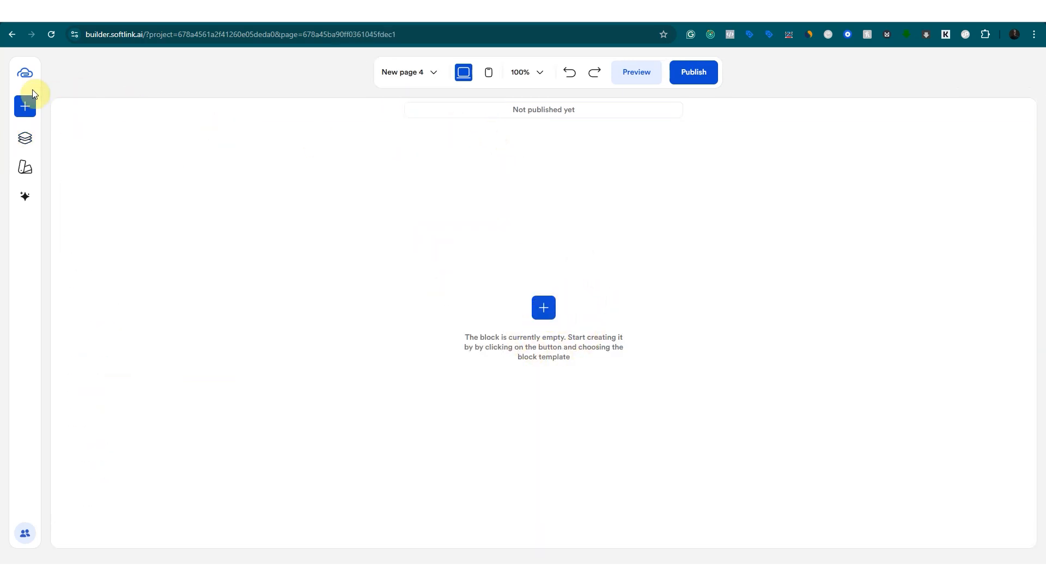
{"action": "left_click", "coordinate": [549, 314]}
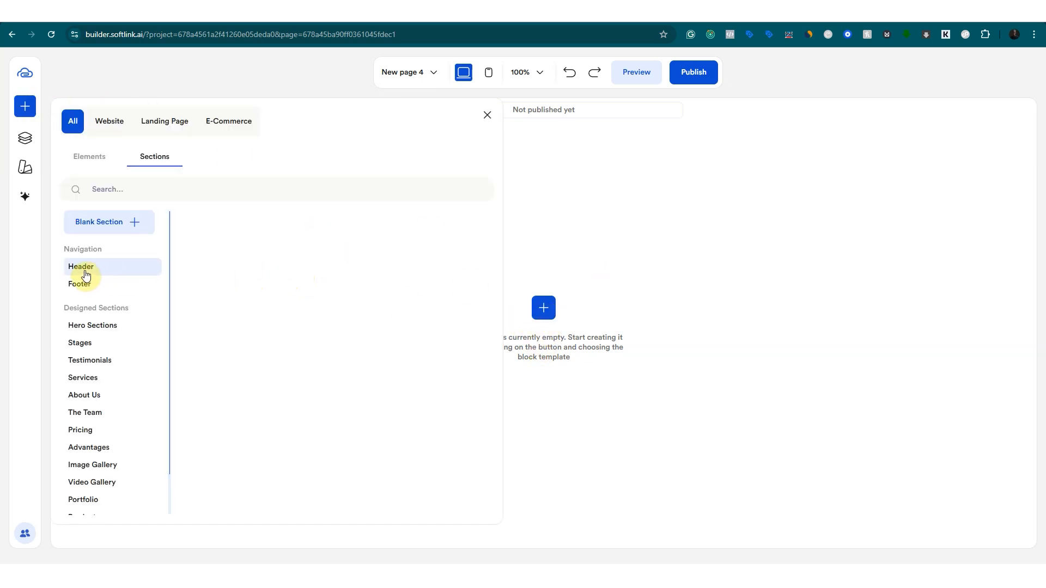
{"action": "left_click", "coordinate": [99, 327]}
{"action": "scroll", "coordinate": [292, 369], "scroll_direction": "down", "scroll_amount": 5}
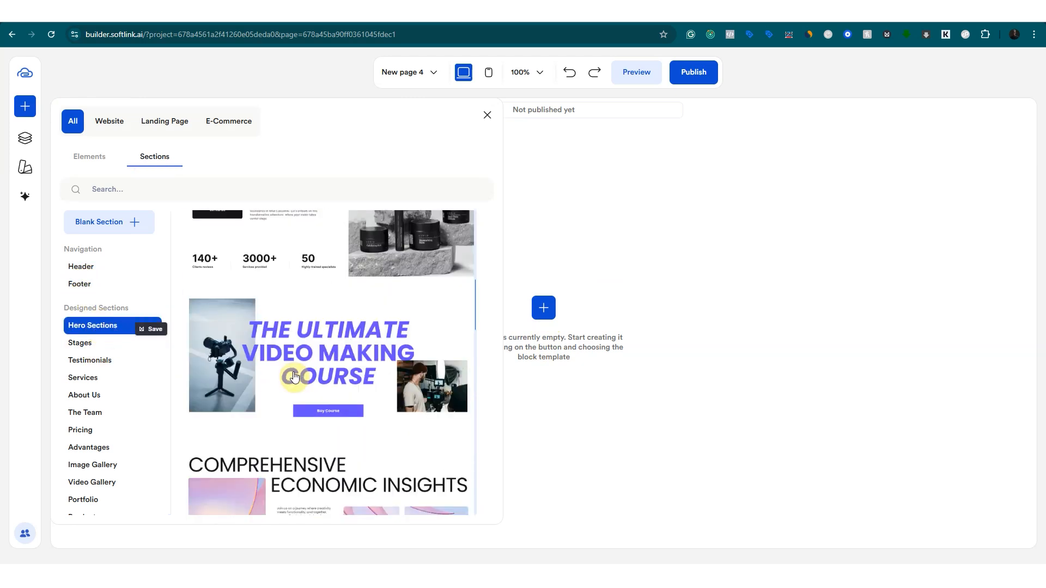
{"action": "scroll", "coordinate": [293, 371], "scroll_direction": "down", "scroll_amount": 5}
{"action": "scroll", "coordinate": [293, 372], "scroll_direction": "up", "scroll_amount": 1}
{"action": "left_click", "coordinate": [311, 343]}
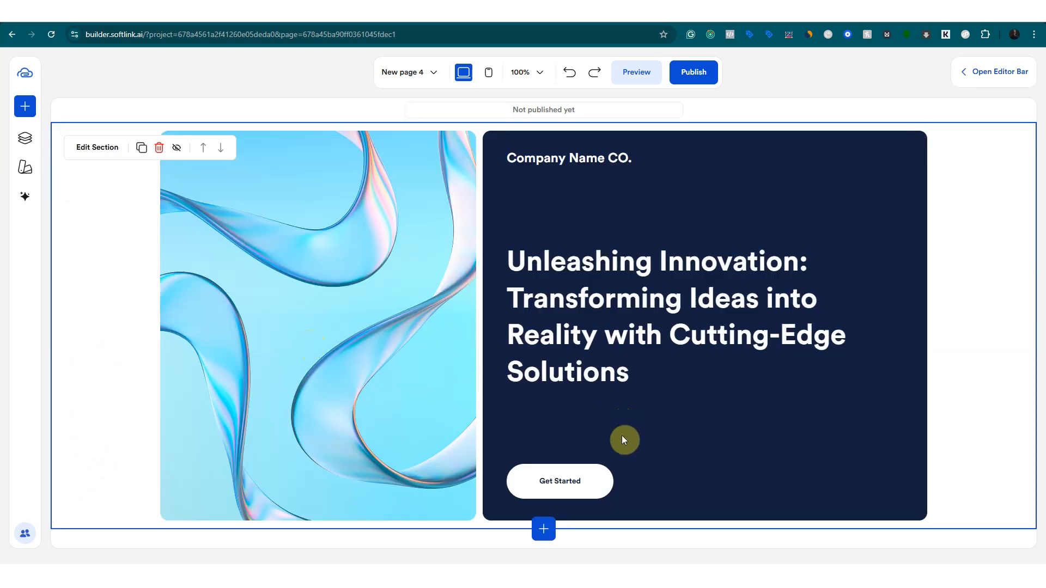
Add the designed About Us section with two paragraphs and a row of statistics below the hero section.
{"action": "left_click", "coordinate": [545, 529]}
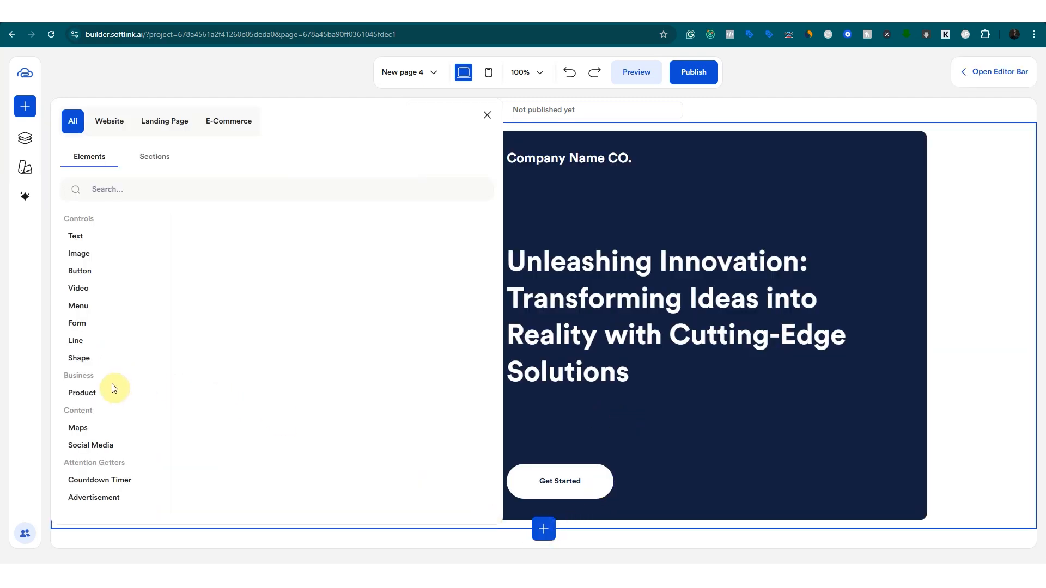
{"action": "left_click", "coordinate": [150, 157]}
{"action": "left_click", "coordinate": [93, 159]}
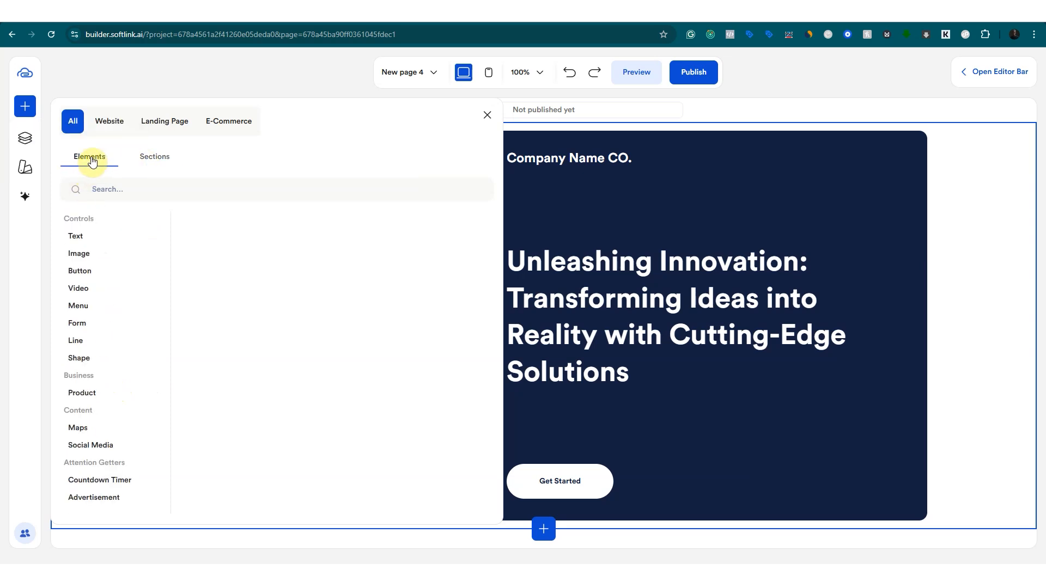
{"action": "left_click", "coordinate": [154, 157]}
{"action": "left_click", "coordinate": [107, 160]}
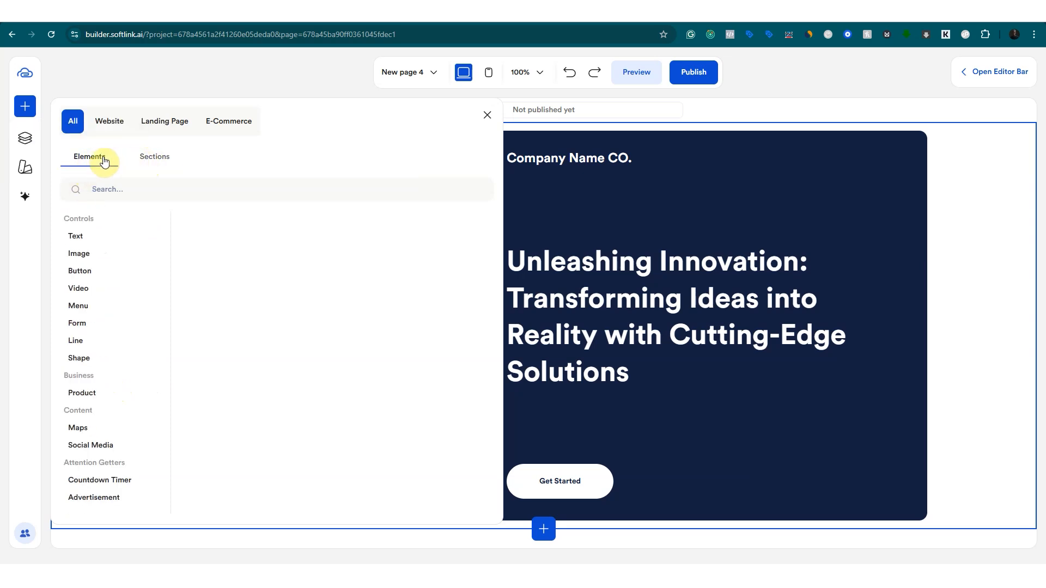
{"action": "left_click", "coordinate": [148, 157]}
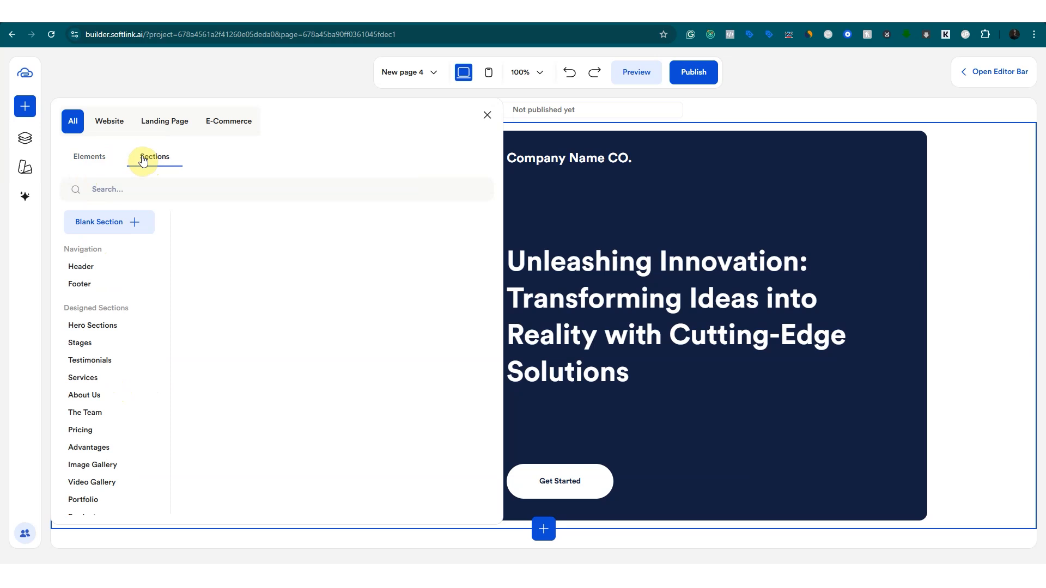
{"action": "left_click", "coordinate": [85, 397]}
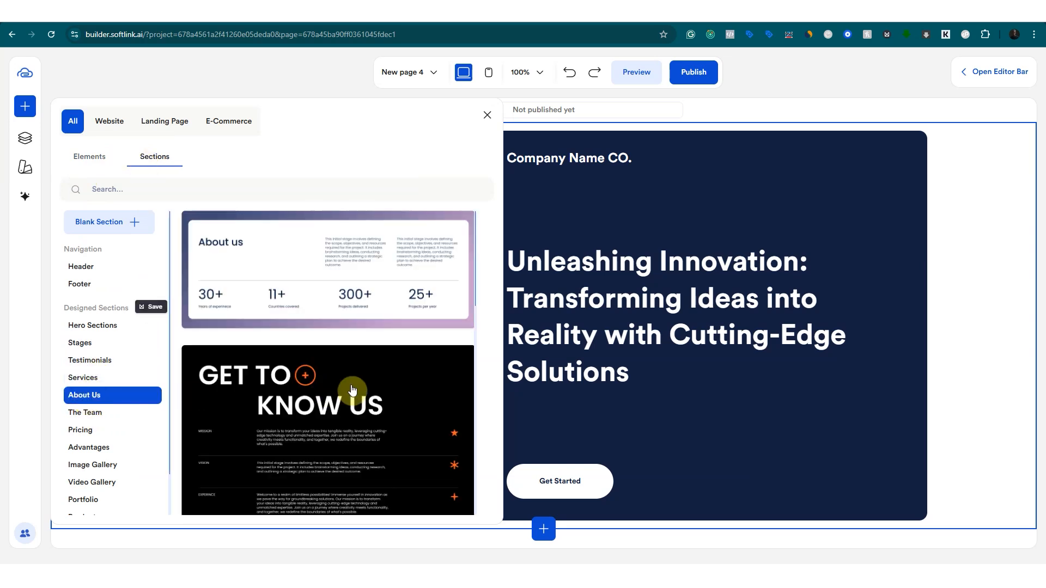
{"action": "left_click", "coordinate": [376, 268]}
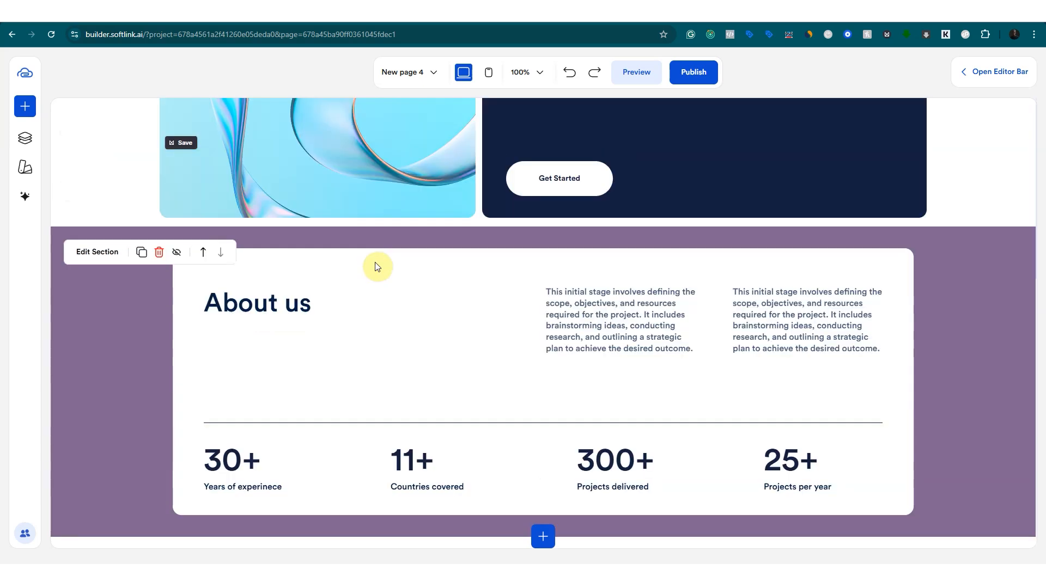
Add a video element to the About us section and place it between the heading and the first paragraph.
{"action": "left_click", "coordinate": [551, 543]}
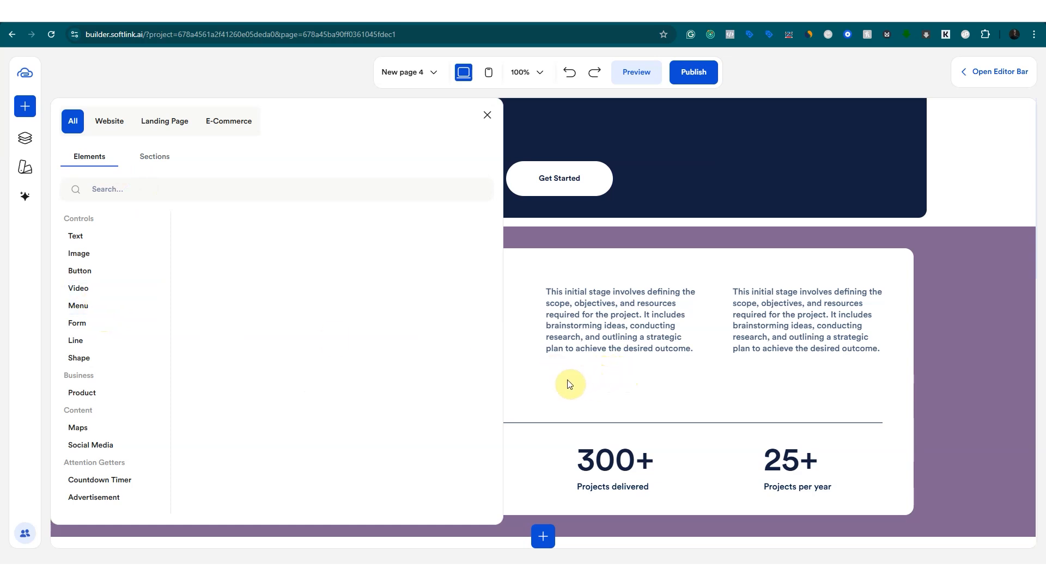
{"action": "left_click", "coordinate": [103, 290]}
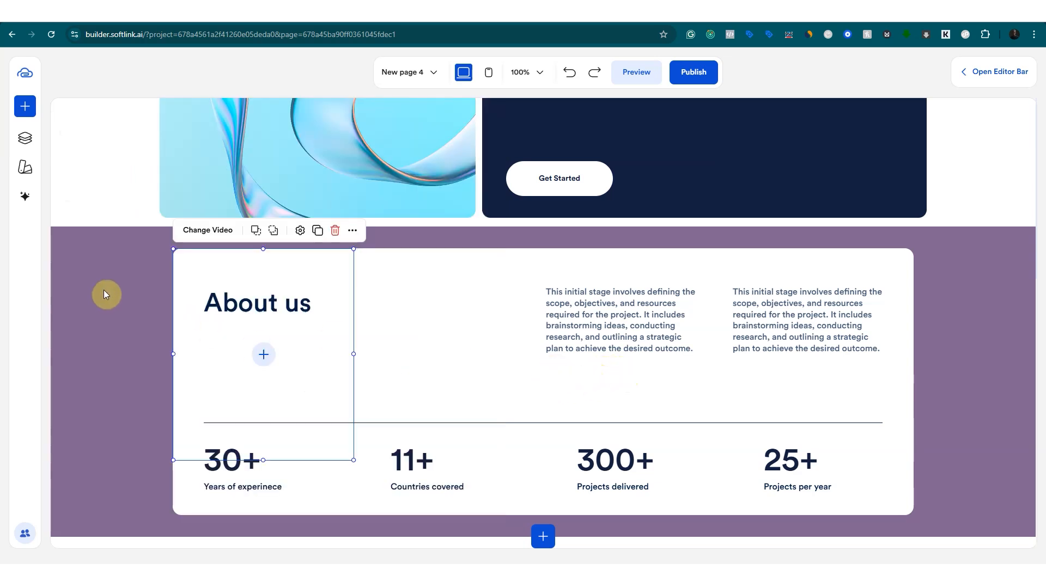
{"action": "left_click_drag", "start_coordinate": [314, 379], "coordinate": [464, 364]}
Examine the URL and upload options for the video element's source, and leave them without choosing a video.
{"action": "left_click", "coordinate": [395, 231]}
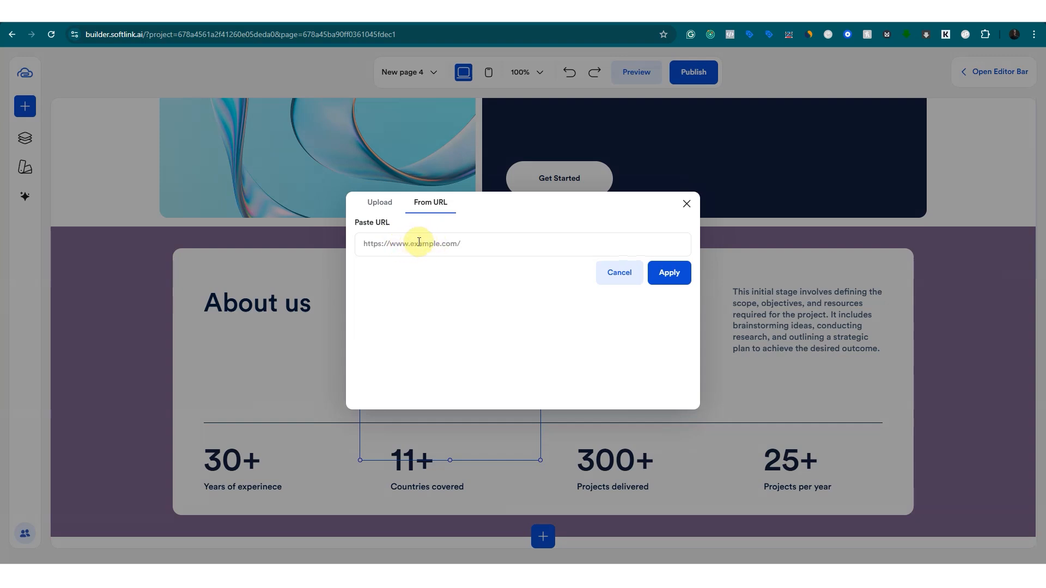
{"action": "left_click", "coordinate": [388, 206]}
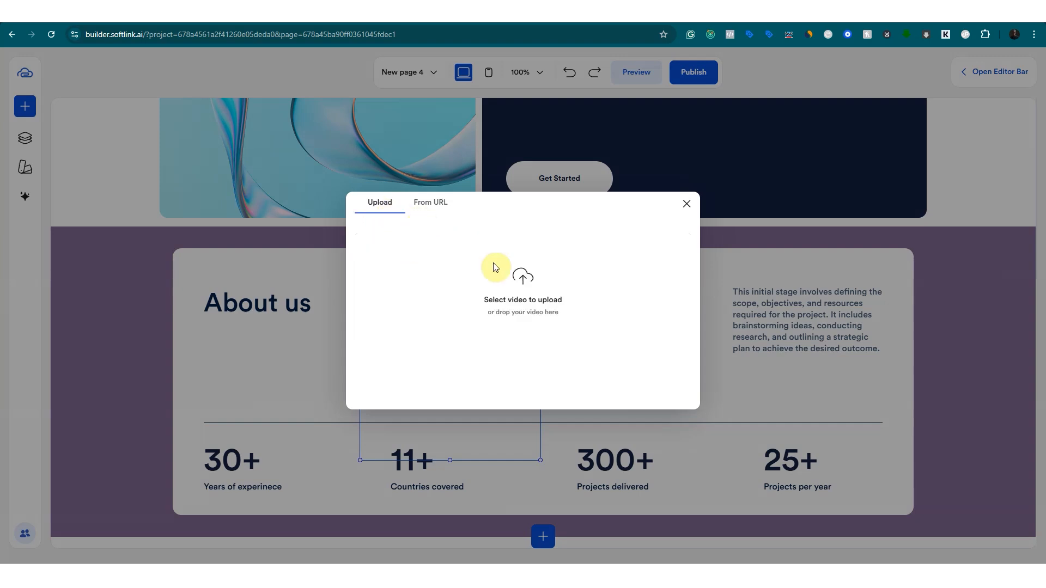
{"action": "left_click", "coordinate": [687, 205]}
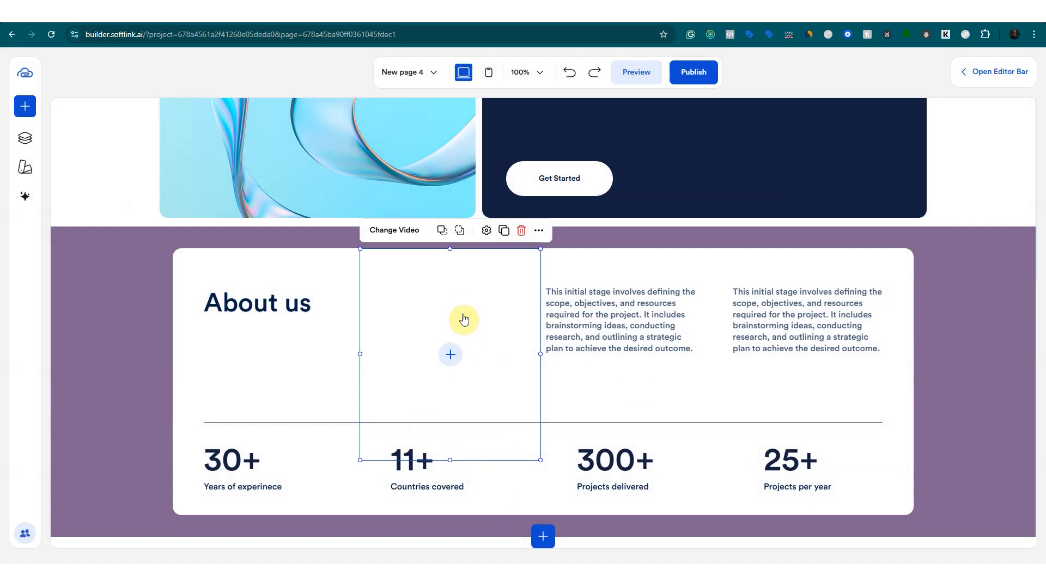
Add a blank section below the About us section and insert a video element into it.
{"action": "left_click", "coordinate": [543, 536]}
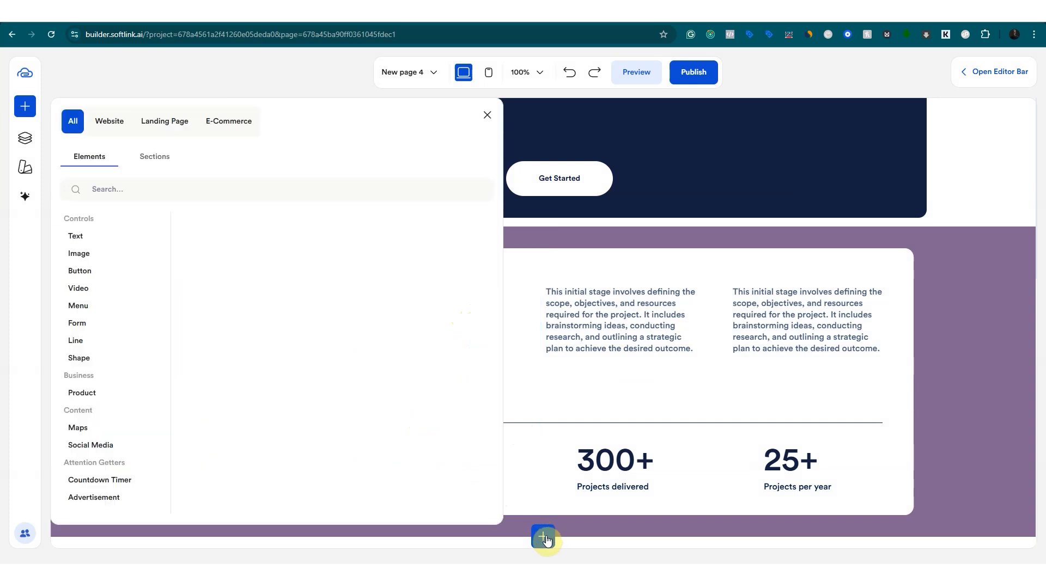
{"action": "left_click", "coordinate": [157, 161]}
{"action": "left_click", "coordinate": [116, 229]}
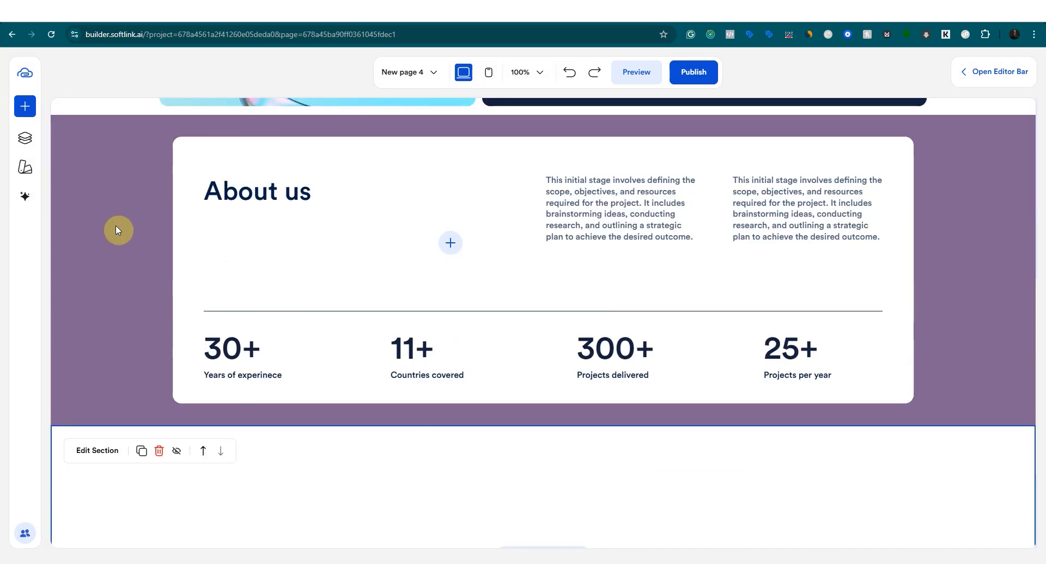
{"action": "left_click", "coordinate": [544, 388]}
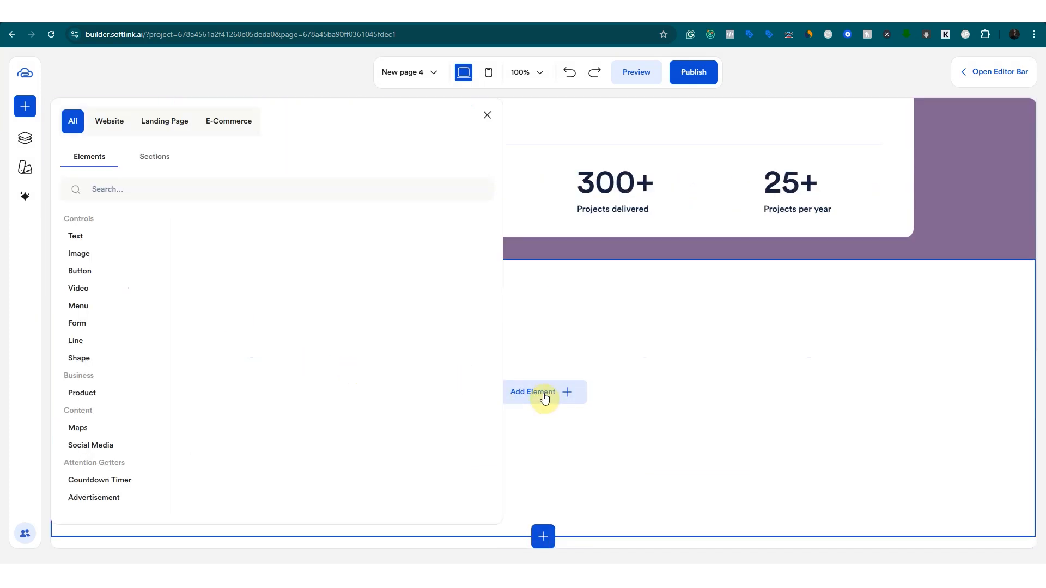
{"action": "left_click", "coordinate": [105, 294]}
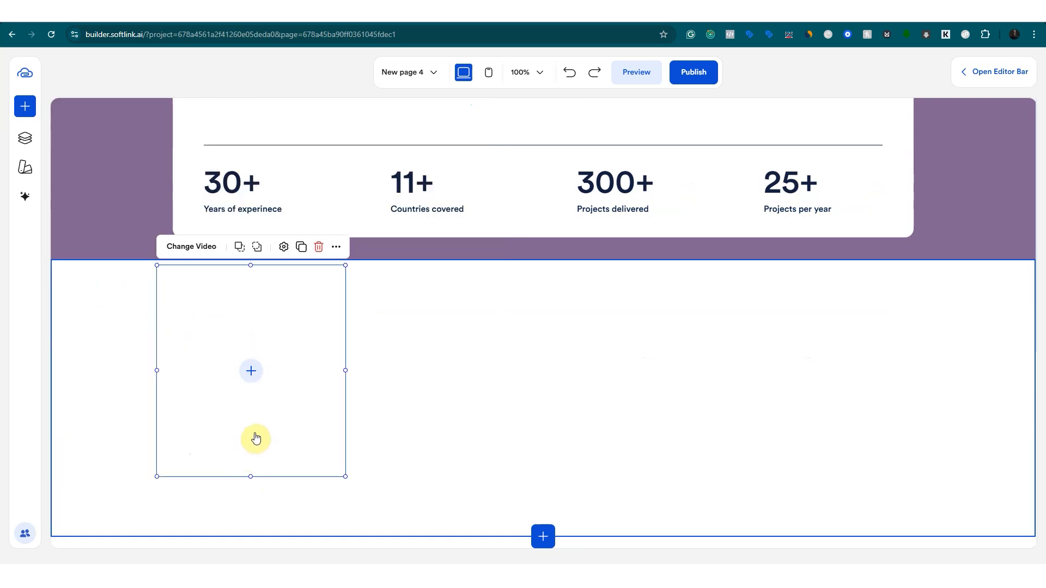
Open YouTube in a new browser tab to find a video for the element.
{"action": "key", "text": "ctrl+t"}
{"action": "type", "text": "yp"}
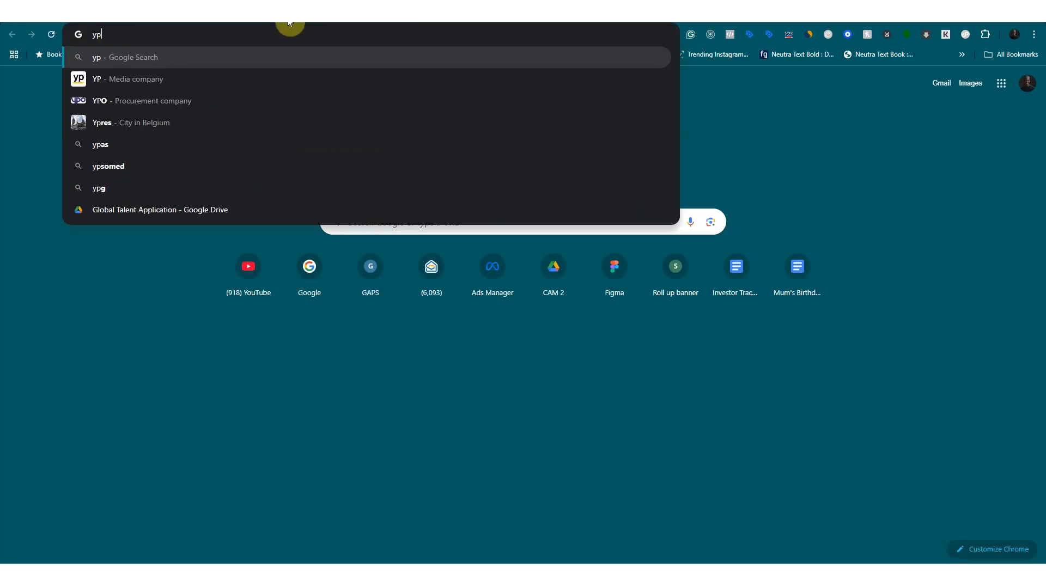
{"action": "key", "text": "BackSpace"}
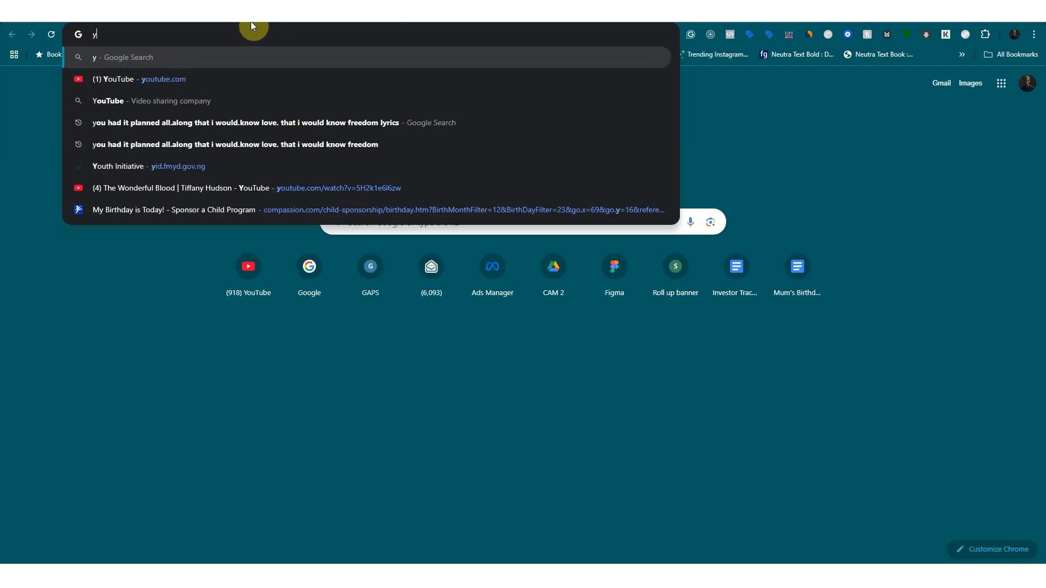
{"action": "left_click", "coordinate": [222, 79]}
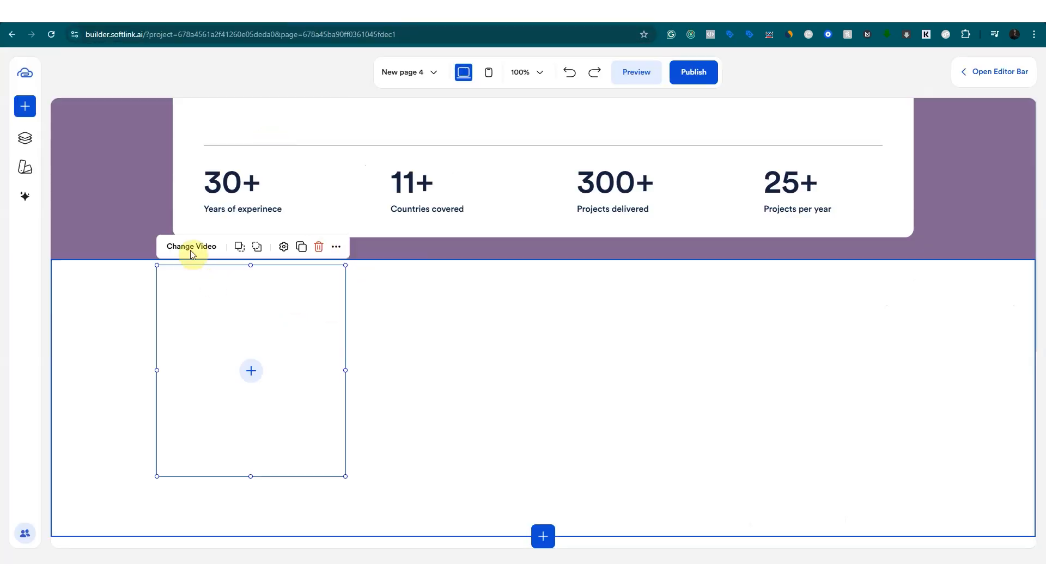
{"action": "left_click", "coordinate": [191, 247]}
{"action": "left_click", "coordinate": [430, 245]}
{"action": "type", "text": "https://www.youtube.com/watch?v=jXle5R6lv4c"}
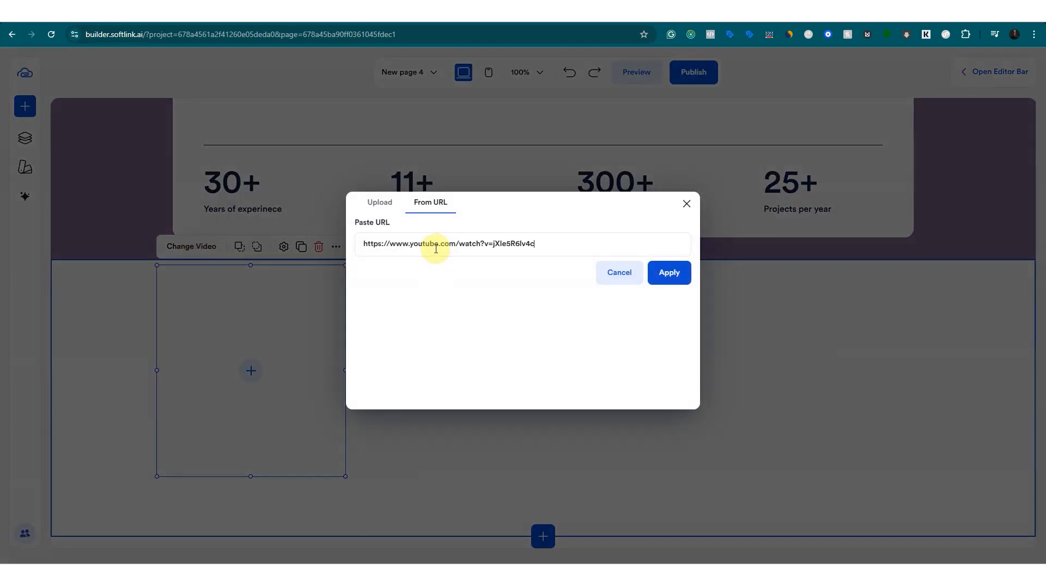
{"action": "left_click", "coordinate": [656, 277]}
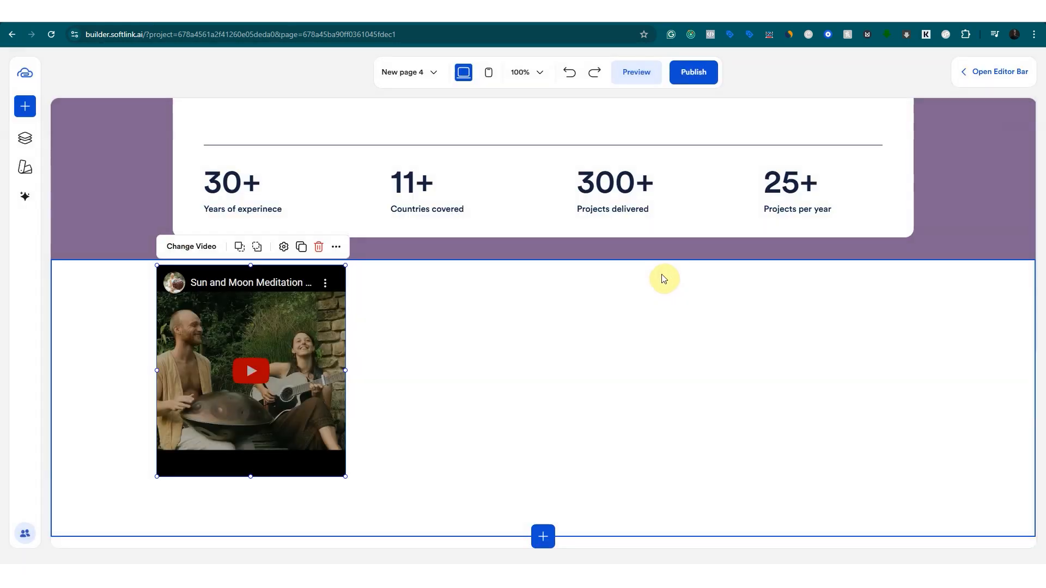
Enlarge the video to a widescreen frame filling nearly half the section's width and move it towards the section's centre.
{"action": "left_click_drag", "start_coordinate": [251, 478], "coordinate": [267, 368]}
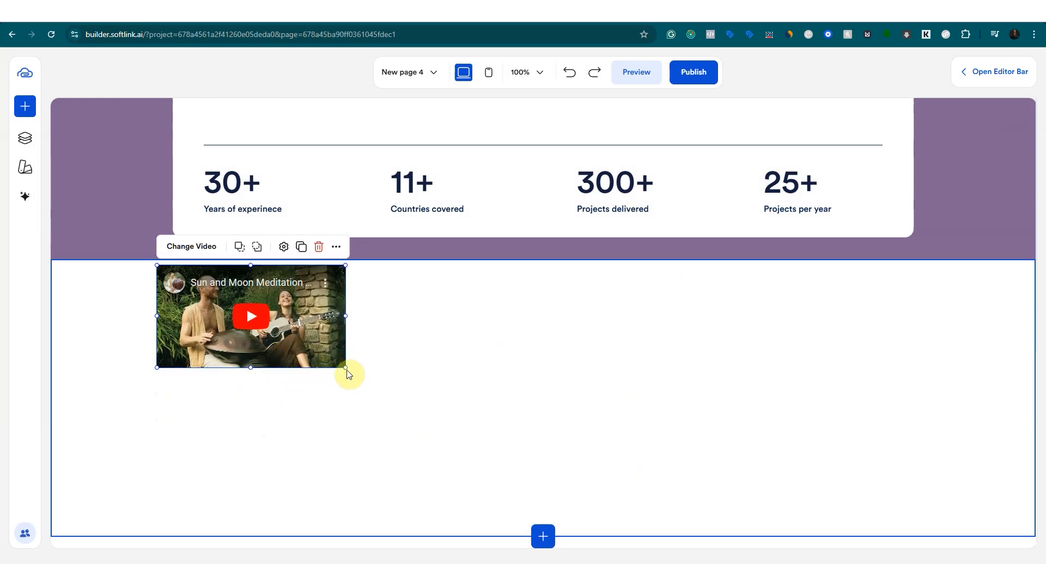
{"action": "left_click_drag", "start_coordinate": [347, 369], "coordinate": [604, 475]}
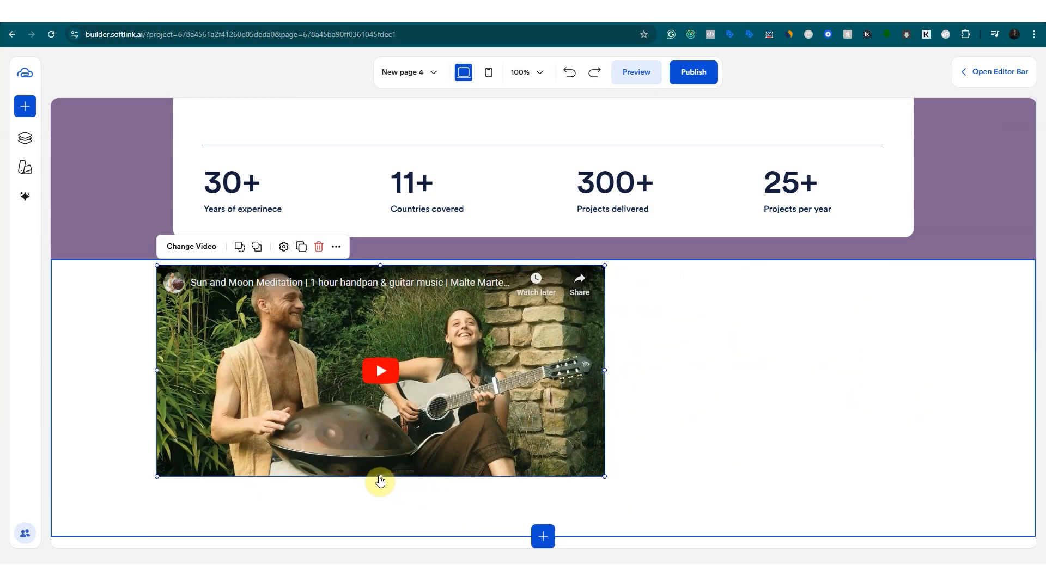
{"action": "left_click_drag", "start_coordinate": [381, 477], "coordinate": [381, 484]}
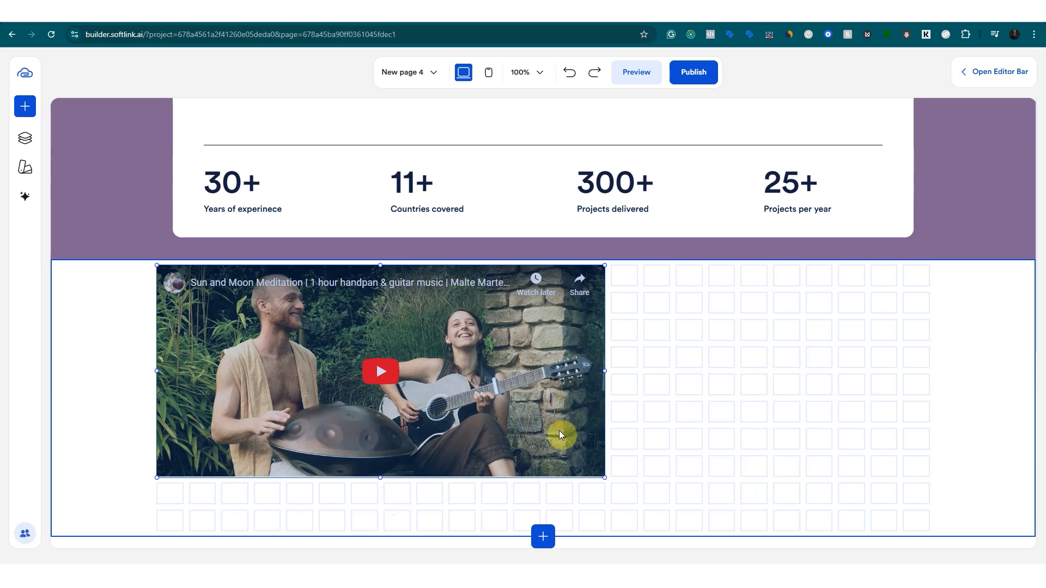
{"action": "left_click_drag", "start_coordinate": [609, 462], "coordinate": [806, 400]}
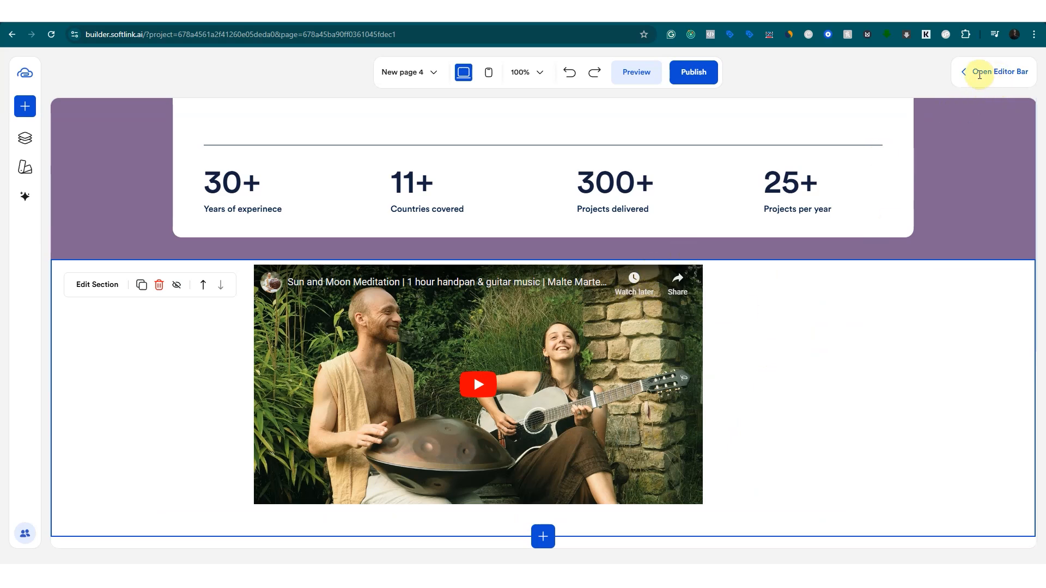
Set both the horizontal and vertical grid margins of the video section to 30.
{"action": "left_click", "coordinate": [977, 74]}
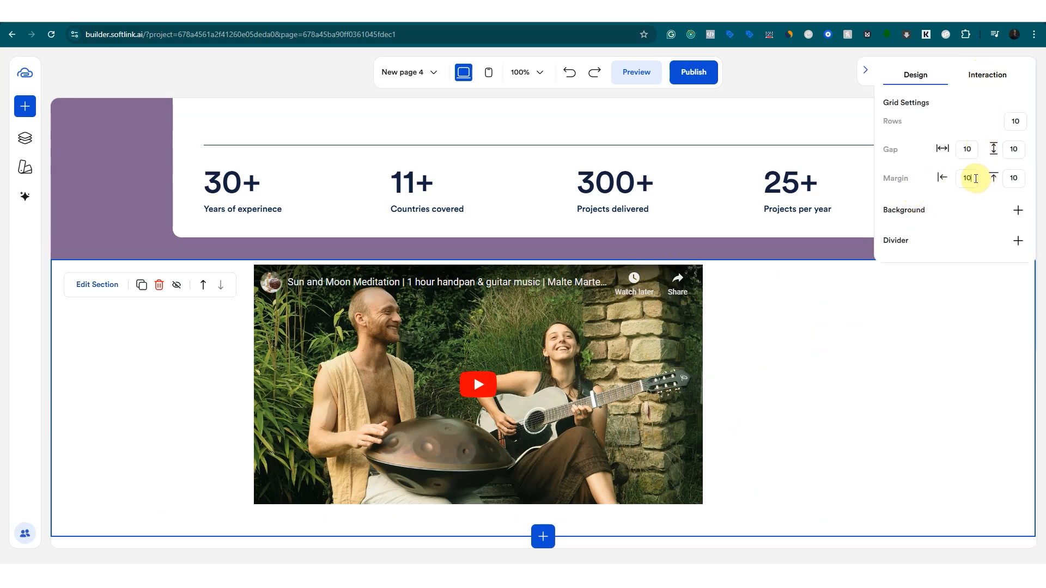
{"action": "type", "text": "3"}
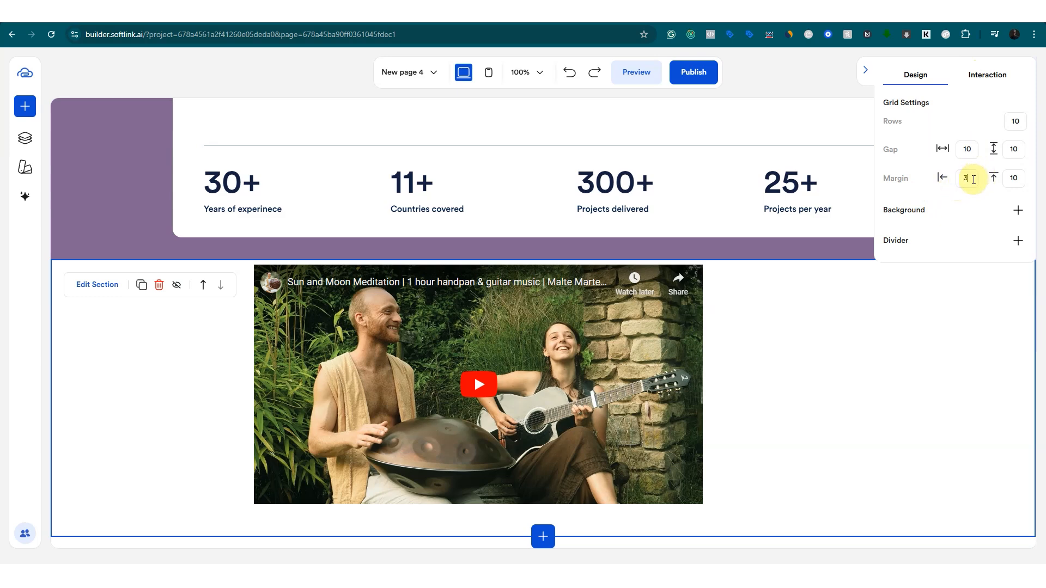
{"action": "type", "text": "0"}
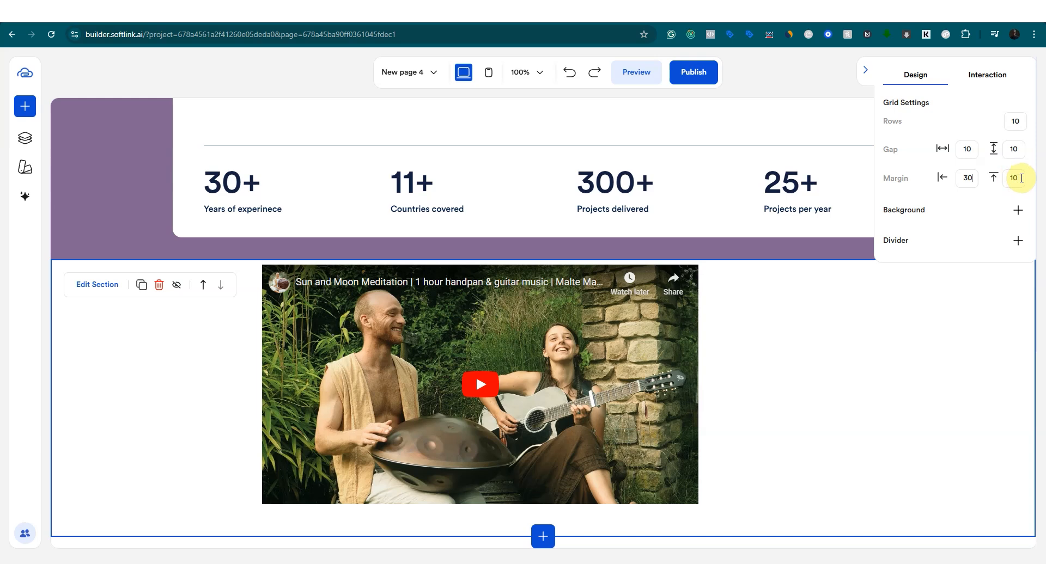
{"action": "double_click", "coordinate": [1014, 178]}
{"action": "type", "text": "30"}
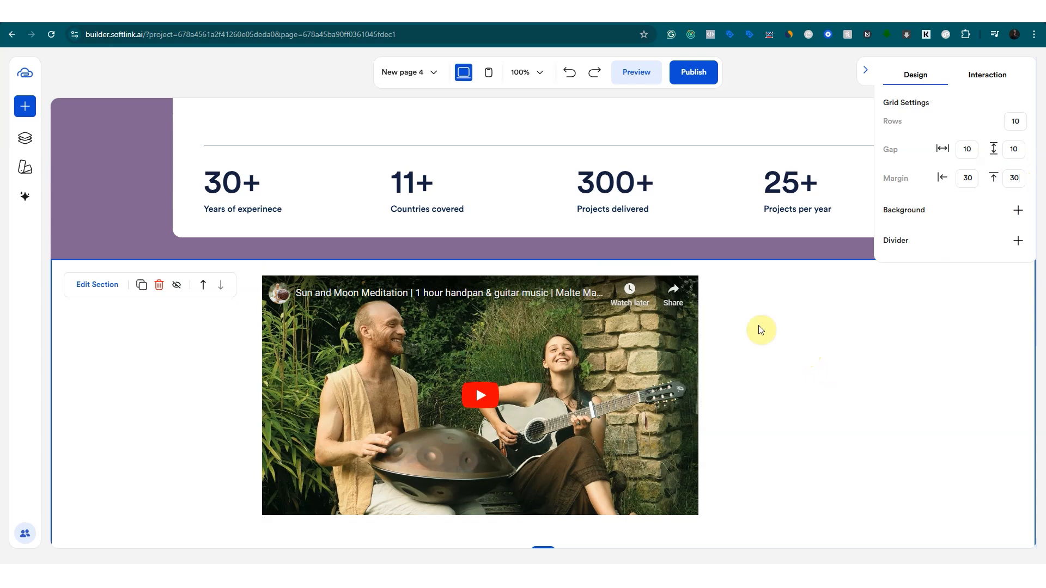
Shrink the embedded YouTube video and duplicate it, placing the copy so it partly overlaps the original.
{"action": "scroll", "coordinate": [725, 288], "scroll_direction": "down", "scroll_amount": 1}
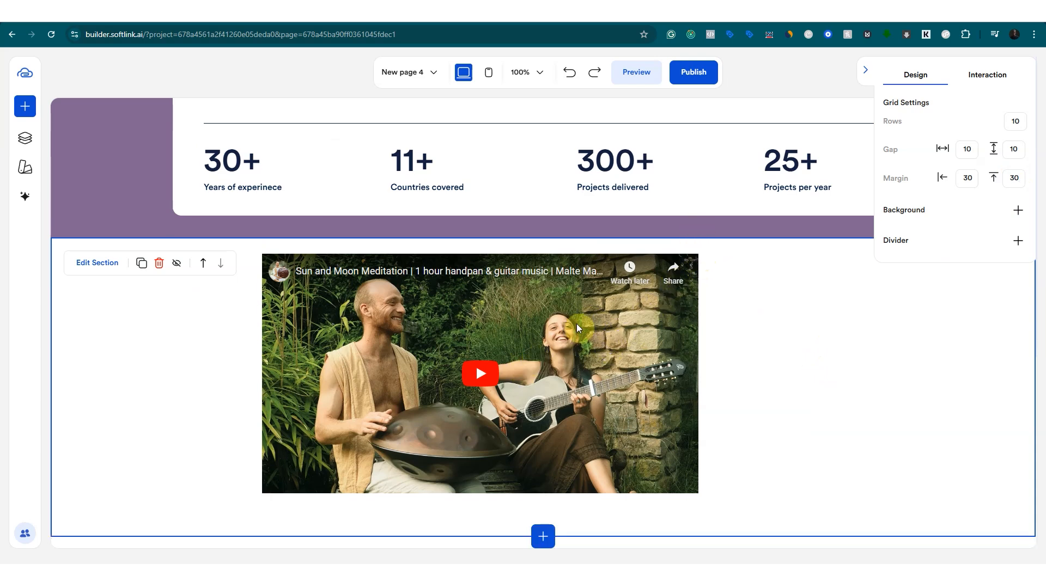
{"action": "left_click", "coordinate": [608, 385]}
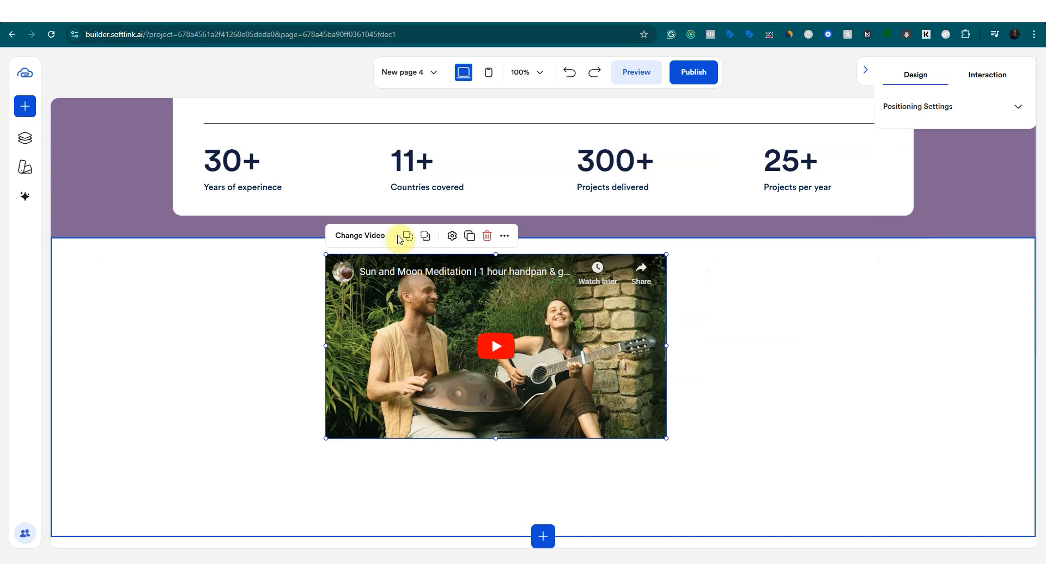
{"action": "left_click", "coordinate": [470, 236]}
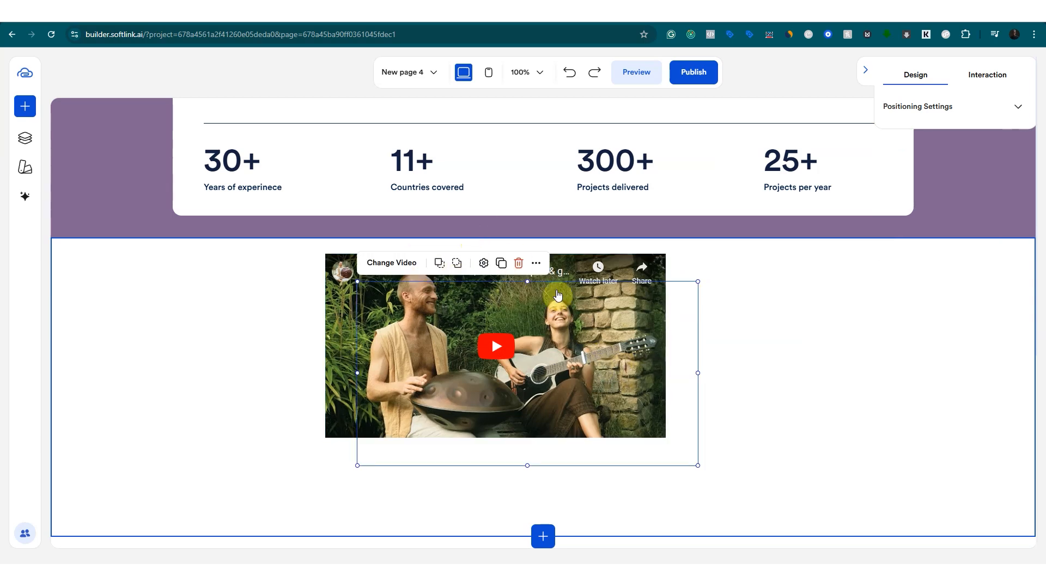
{"action": "left_click_drag", "start_coordinate": [641, 339], "coordinate": [711, 338]}
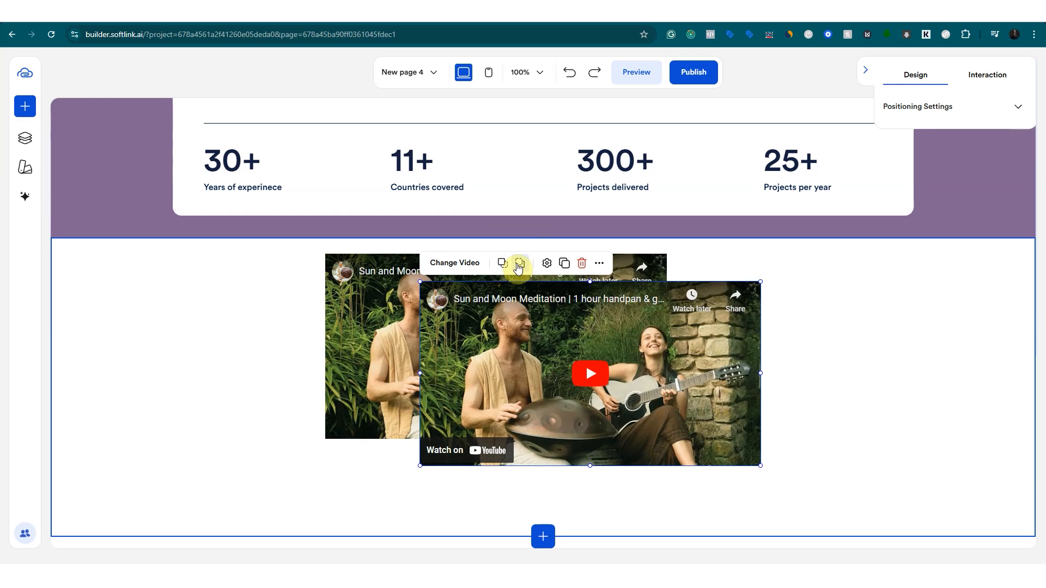
Change the stacking order of the overlapping videos so the original sits in front of its copy.
{"action": "left_click_drag", "start_coordinate": [525, 311], "coordinate": [523, 267]}
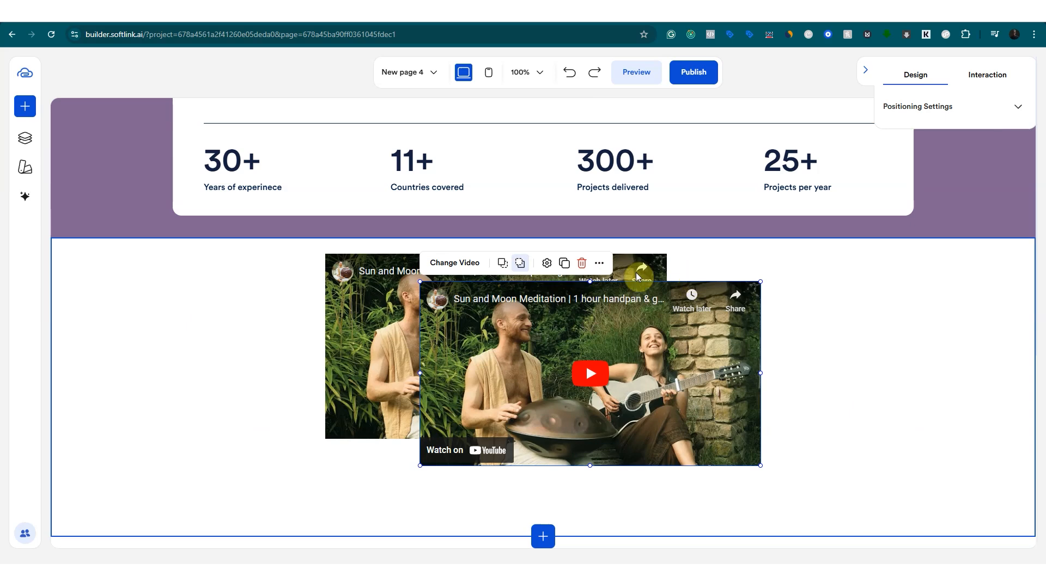
{"action": "left_click", "coordinate": [413, 255]}
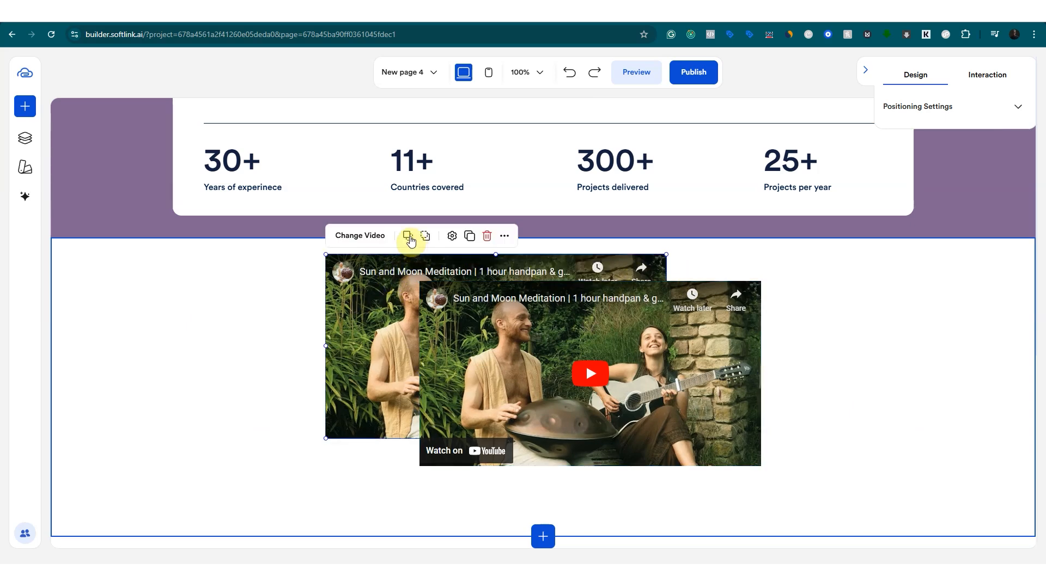
{"action": "left_click", "coordinate": [409, 237]}
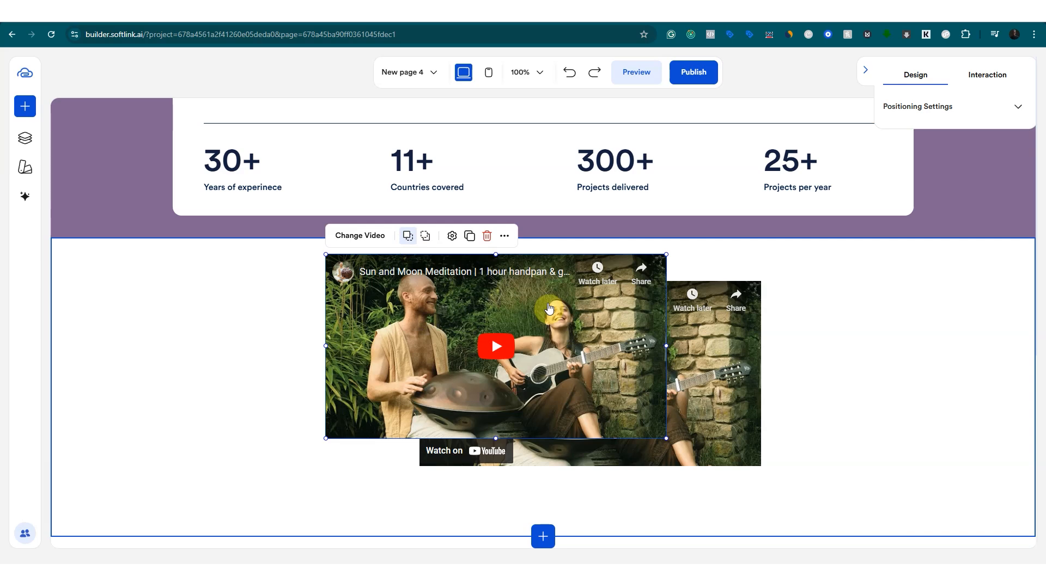
{"action": "left_click", "coordinate": [420, 243]}
{"action": "left_click", "coordinate": [408, 238]}
Try the Mute Video, Autoplay and Loop Video playback settings on the original video, switching each one back off.
{"action": "left_click", "coordinate": [451, 238]}
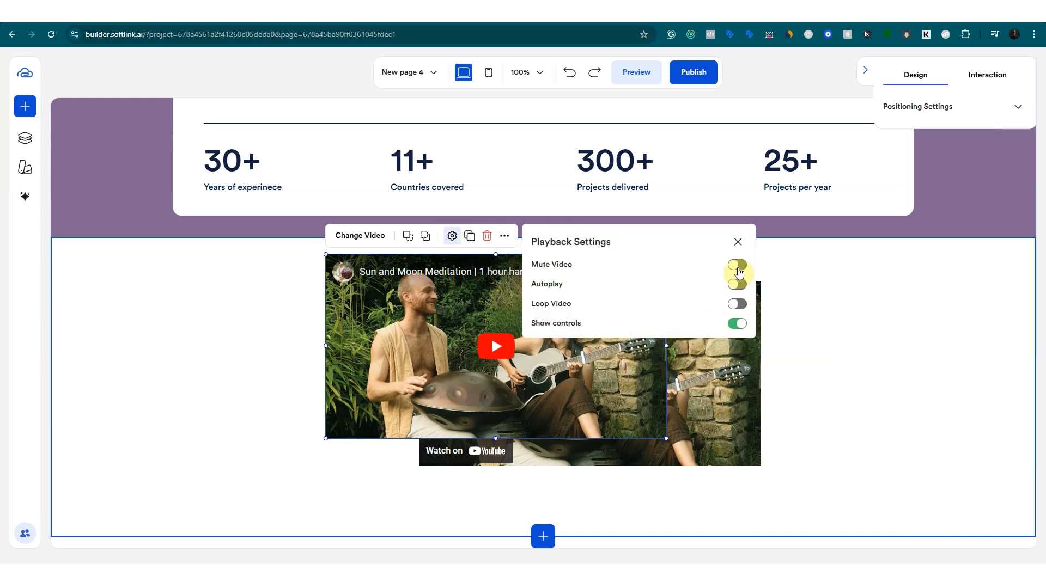
{"action": "left_click", "coordinate": [739, 271]}
{"action": "left_click", "coordinate": [739, 271]}
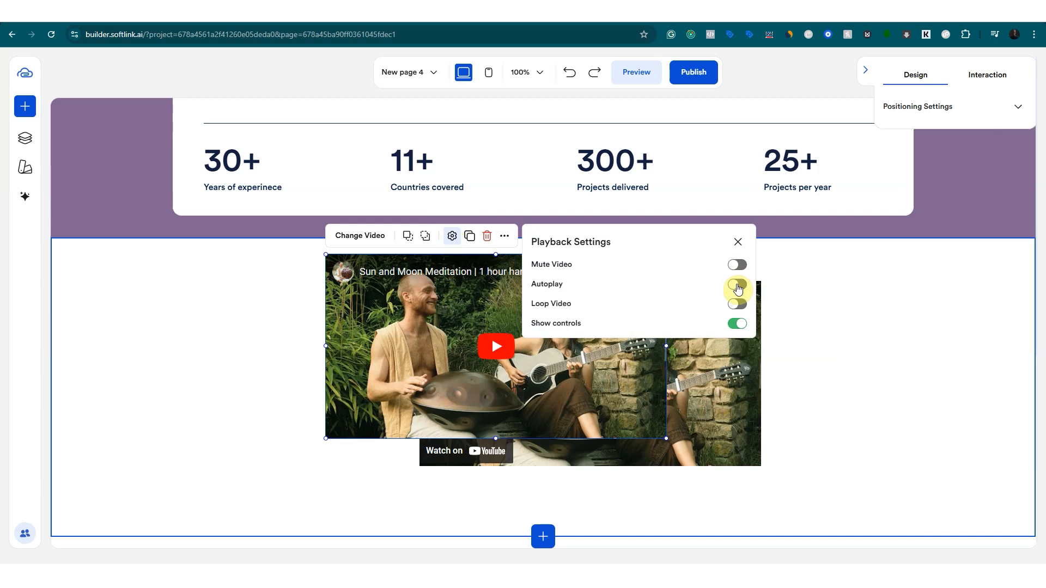
{"action": "left_click", "coordinate": [739, 287]}
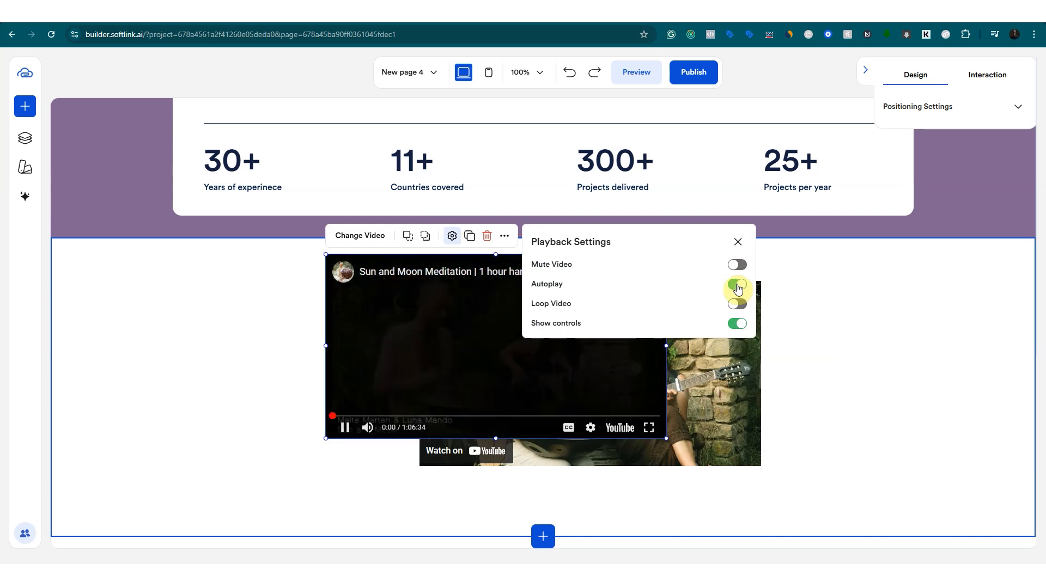
{"action": "left_click", "coordinate": [739, 287]}
{"action": "left_click", "coordinate": [737, 305]}
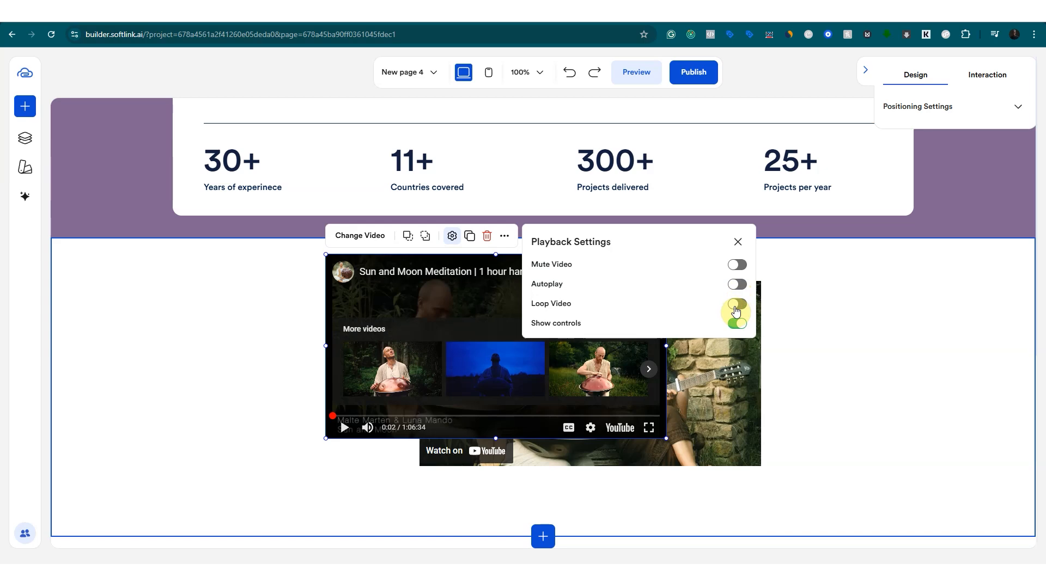
{"action": "left_click", "coordinate": [737, 305]}
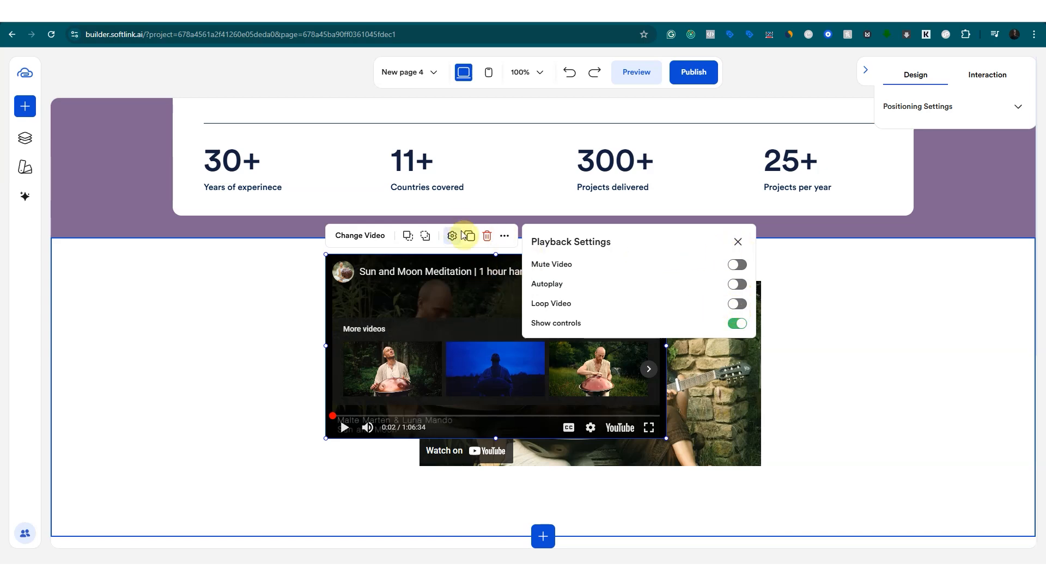
Delete the original video from the section and switch to editing the Main Page.
{"action": "left_click", "coordinate": [486, 237]}
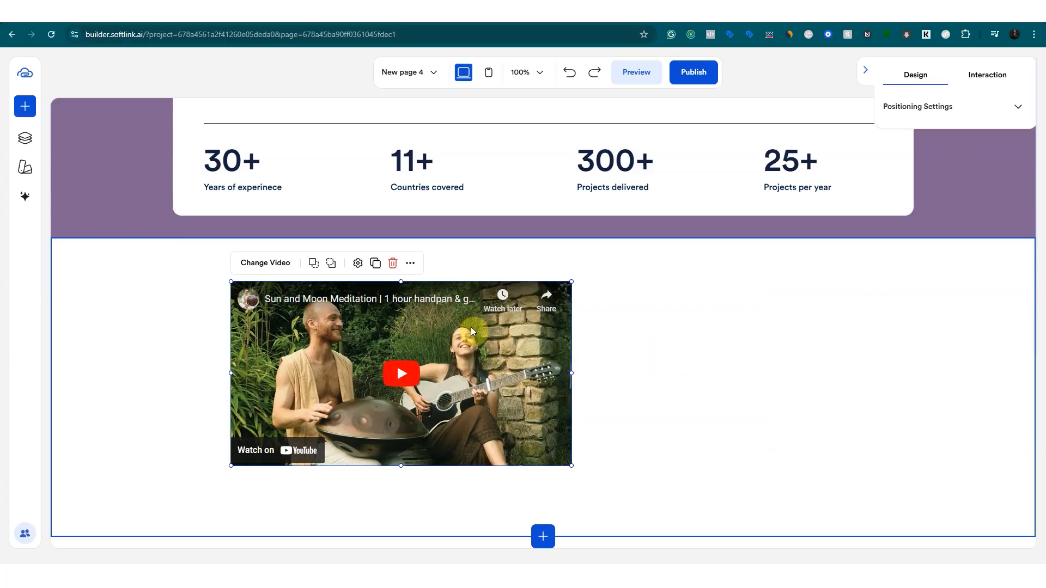
{"action": "scroll", "coordinate": [470, 327], "scroll_direction": "up", "scroll_amount": 10}
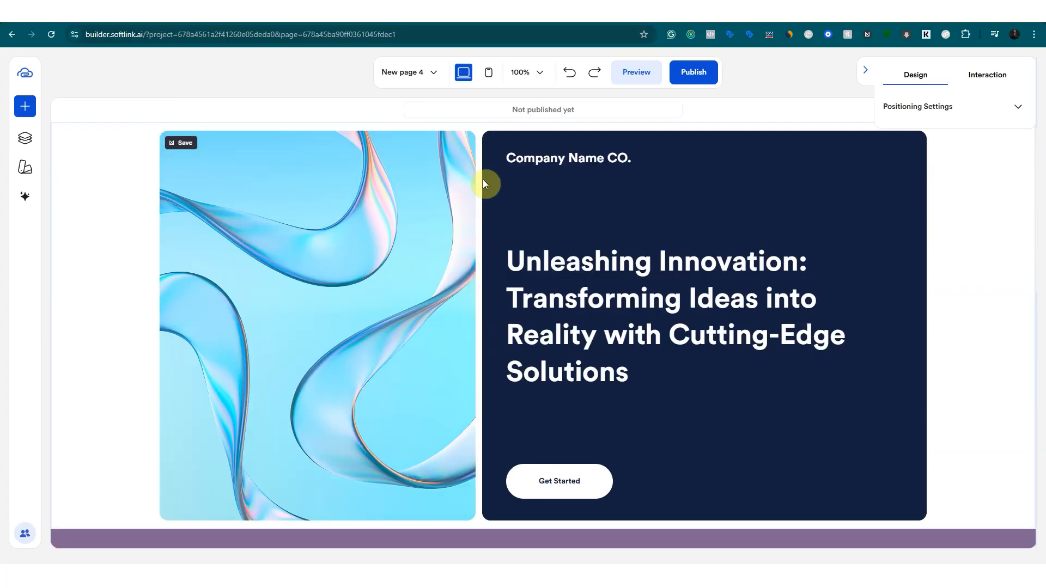
{"action": "left_click", "coordinate": [418, 76]}
{"action": "left_click", "coordinate": [407, 215]}
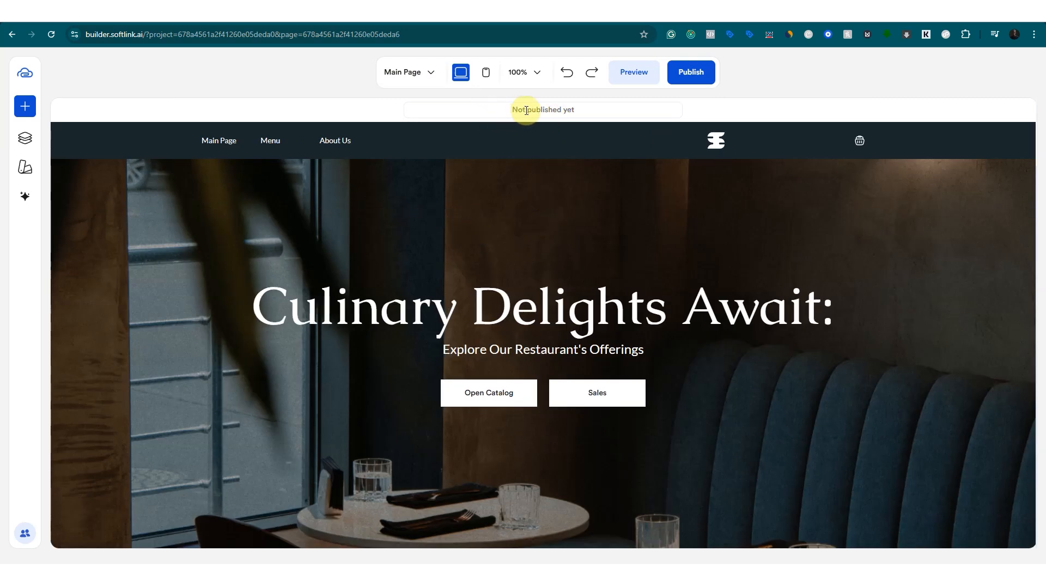
Publish the project with the free Softlink subdomain "danresturant".
{"action": "left_click", "coordinate": [683, 75]}
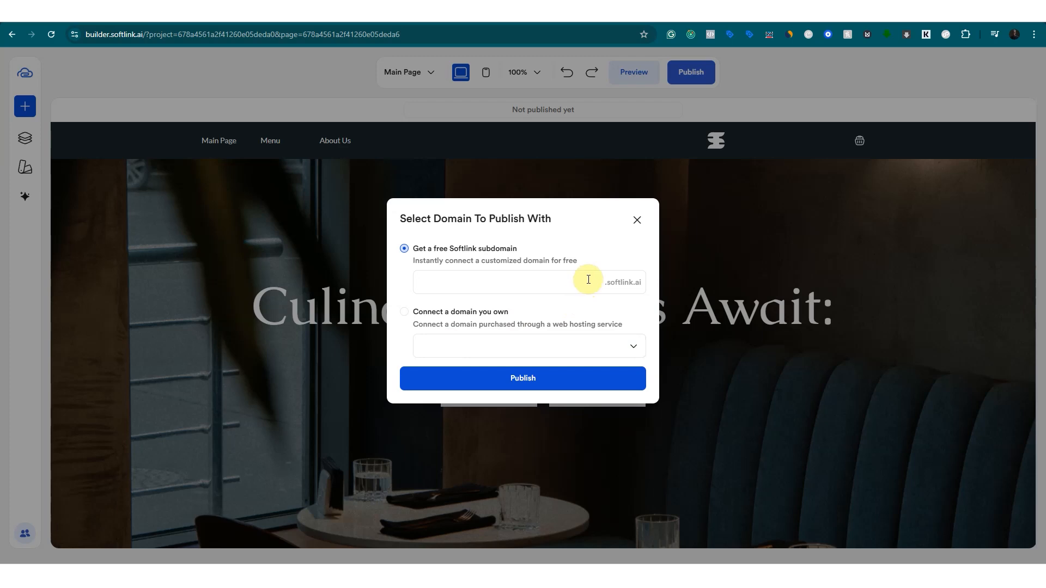
{"action": "type", "text": "danresturant"}
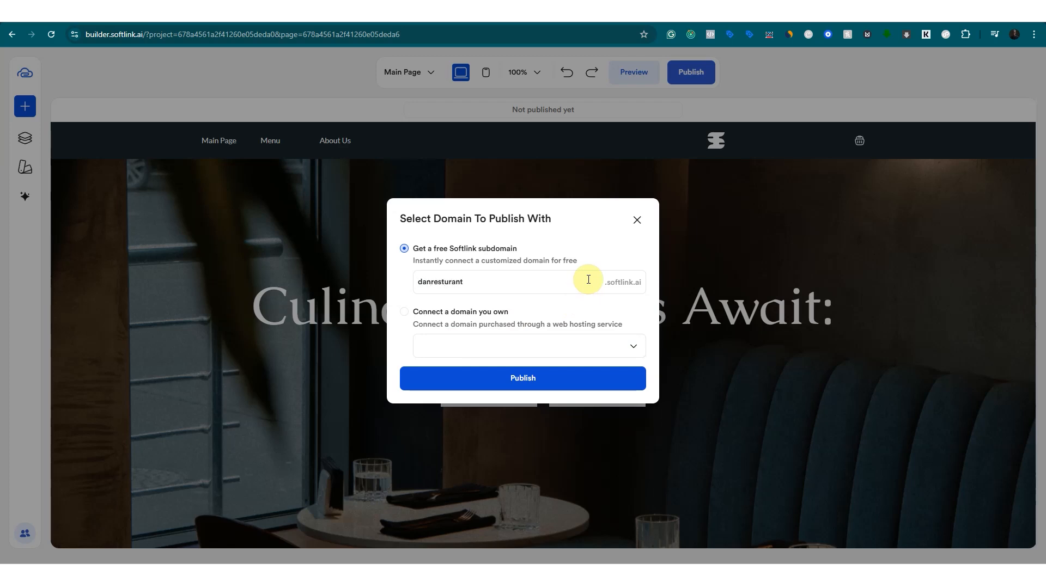
{"action": "left_click", "coordinate": [495, 378]}
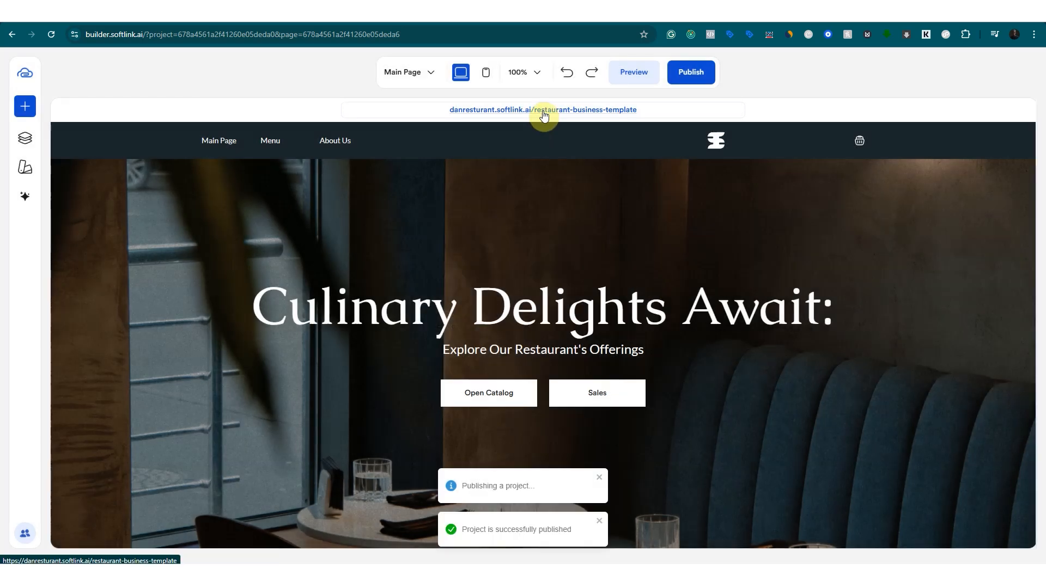
Open the published site, examine its sections and the page slug in its address, and return to the builder.
{"action": "left_click", "coordinate": [544, 111]}
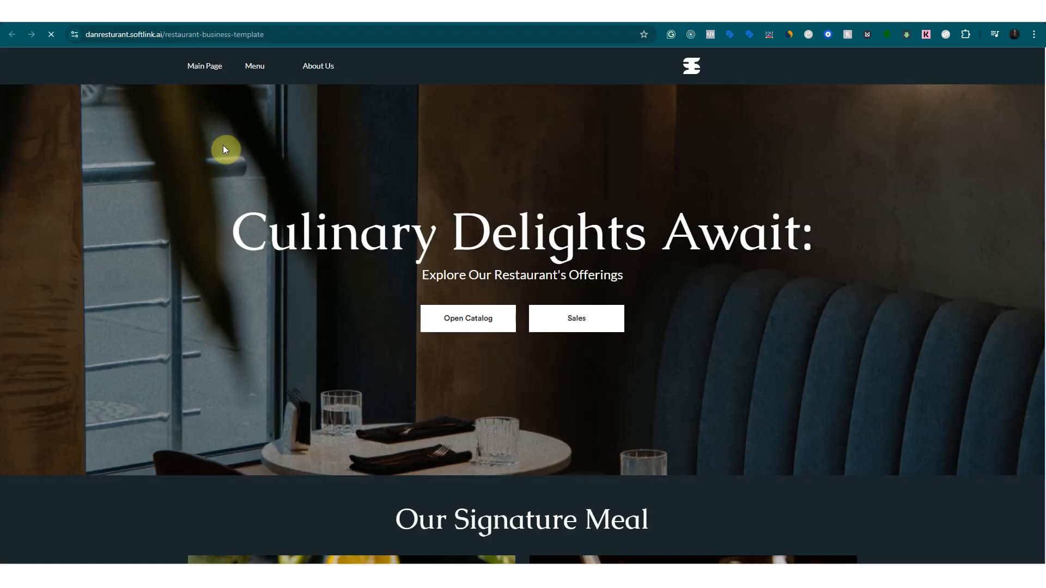
{"action": "scroll", "coordinate": [456, 331], "scroll_direction": "down", "scroll_amount": 7}
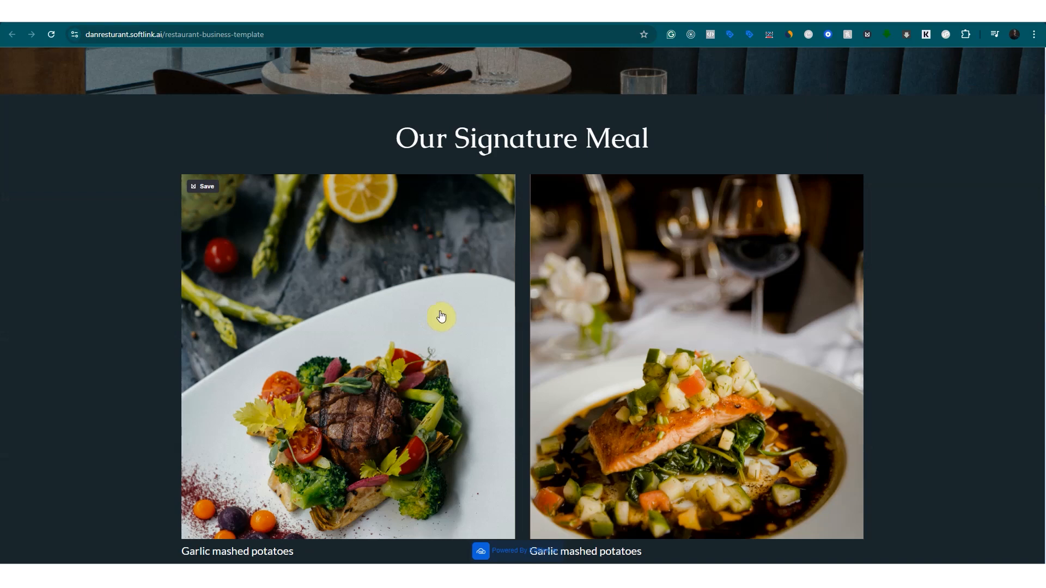
{"action": "scroll", "coordinate": [437, 312], "scroll_direction": "down", "scroll_amount": 10}
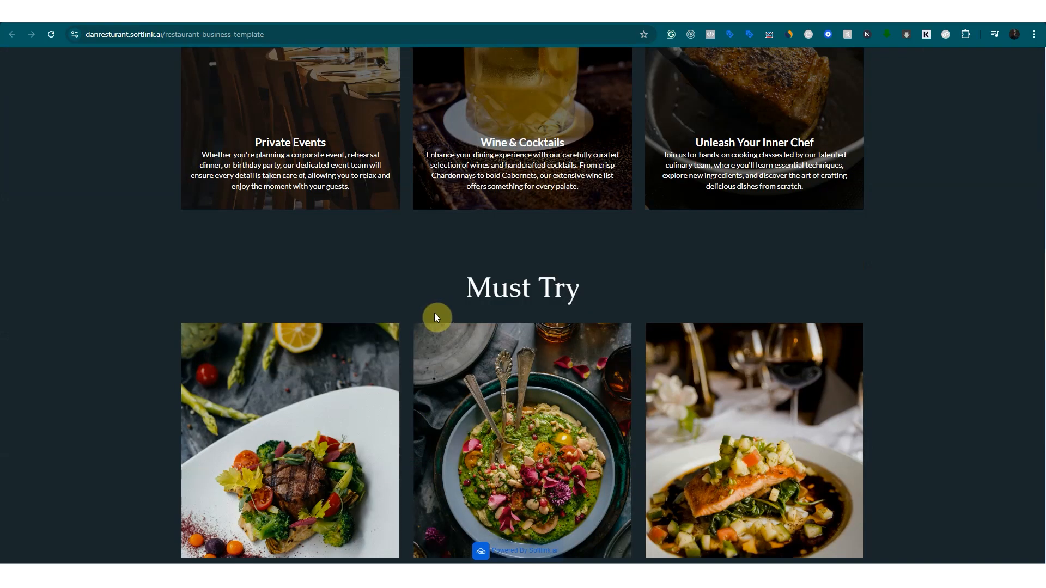
{"action": "scroll", "coordinate": [436, 316], "scroll_direction": "down", "scroll_amount": 4}
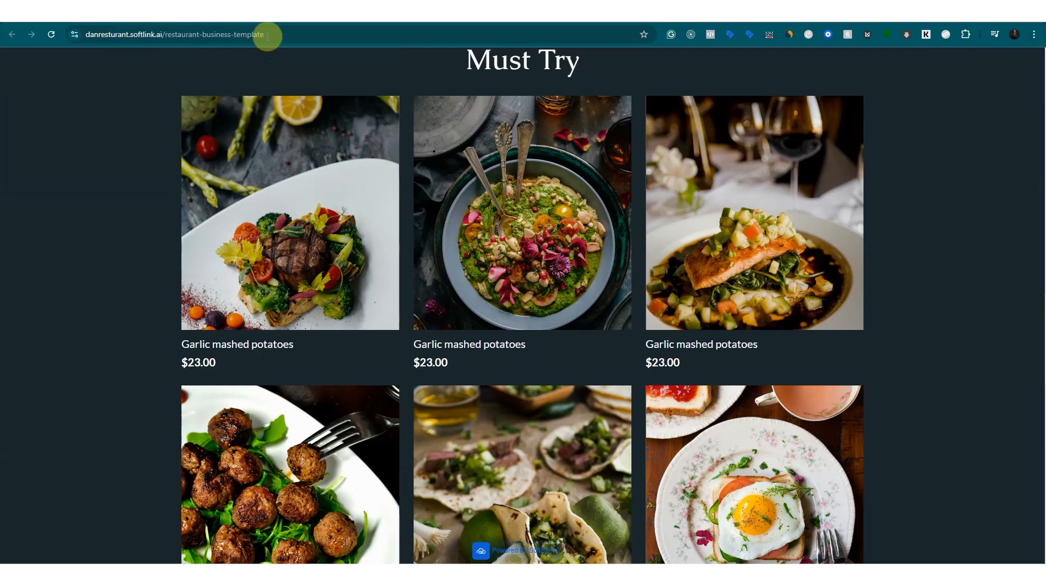
{"action": "left_click_drag", "start_coordinate": [289, 34], "coordinate": [193, 33]}
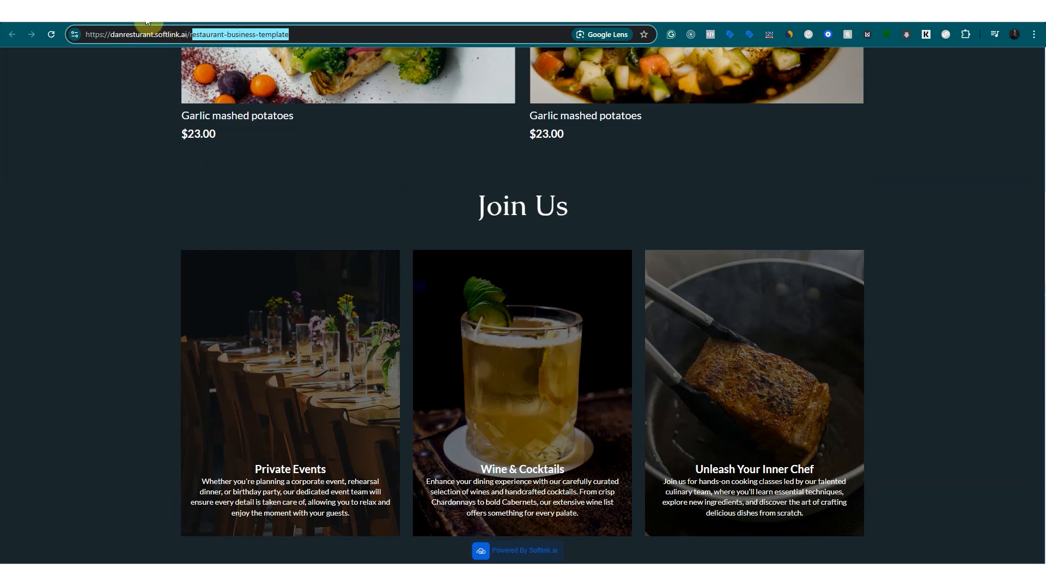
{"action": "left_click", "coordinate": [118, 11]}
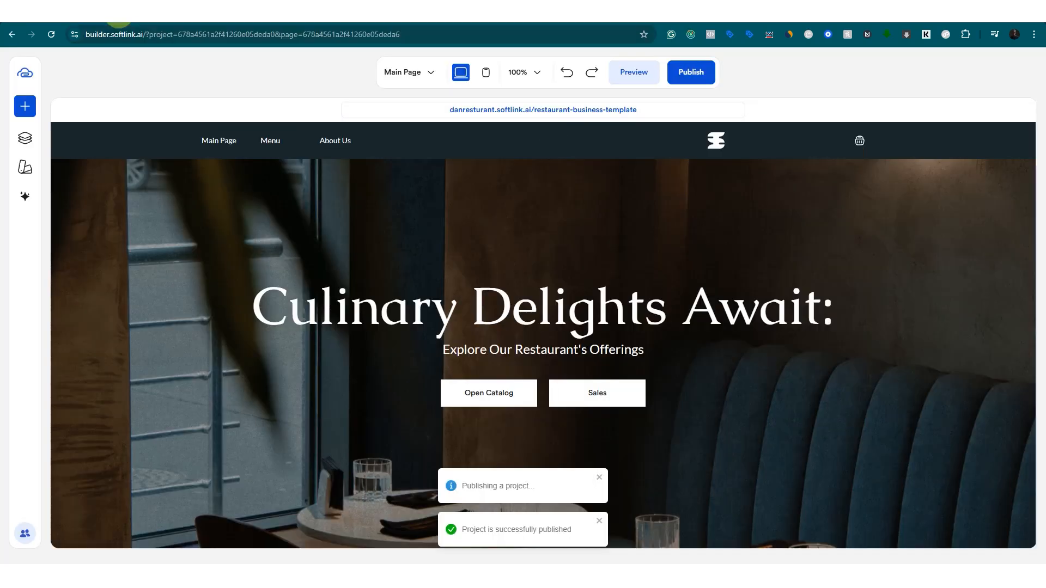
Change the Main Page's URL slug to "home" in its page settings and save the changes.
{"action": "left_click", "coordinate": [34, 140]}
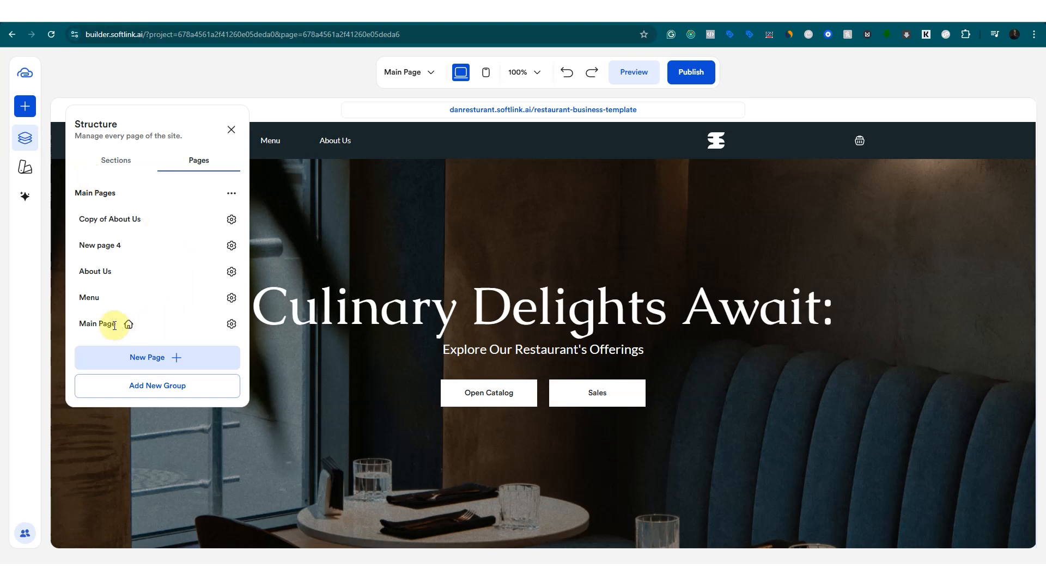
{"action": "left_click", "coordinate": [232, 325]}
{"action": "left_click", "coordinate": [296, 331]}
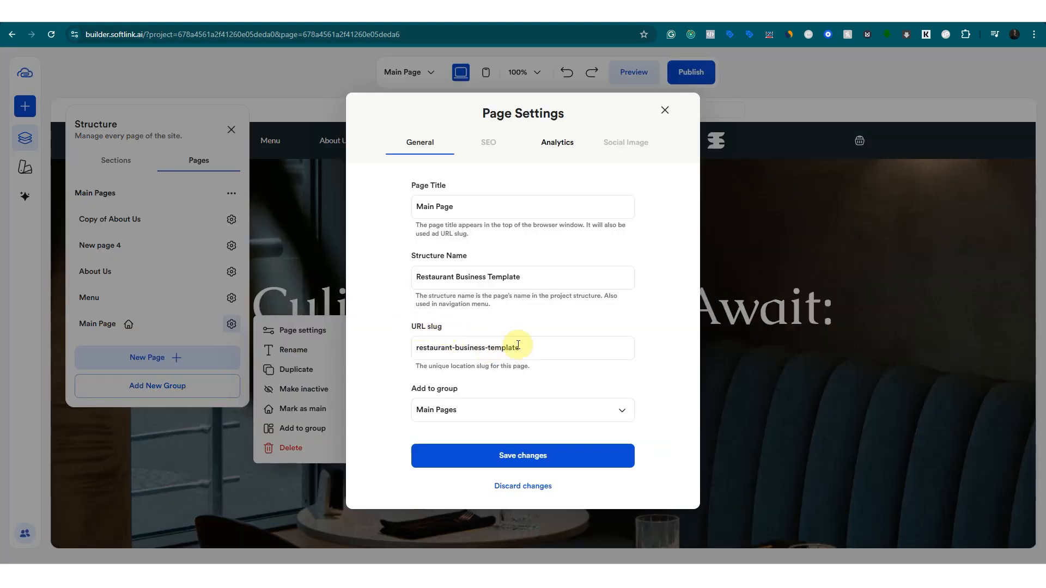
{"action": "left_click_drag", "start_coordinate": [522, 349], "coordinate": [412, 354]}
{"action": "key", "text": "BackSpace"}
{"action": "type", "text": "home"}
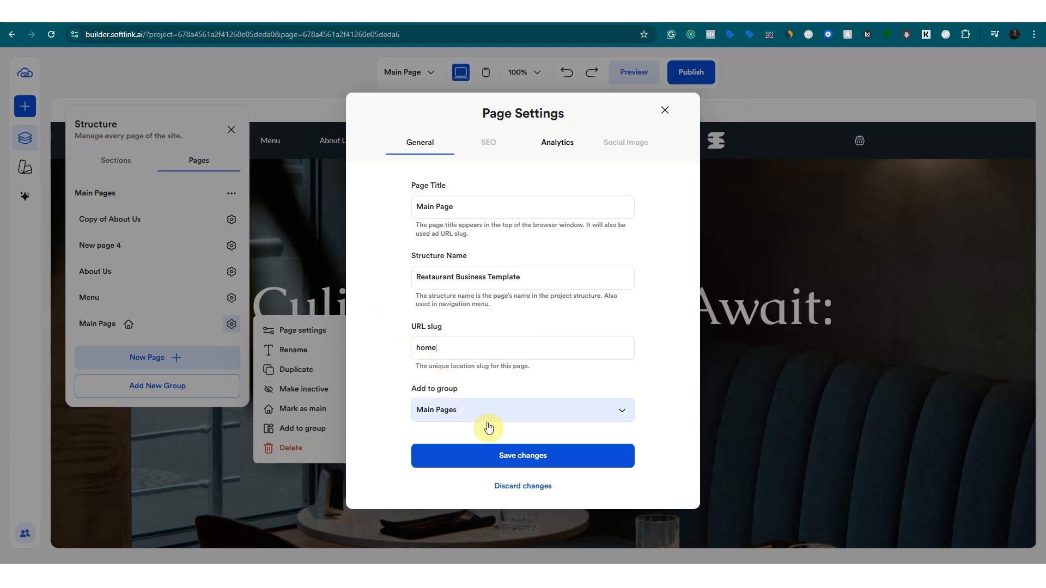
{"action": "left_click", "coordinate": [532, 459]}
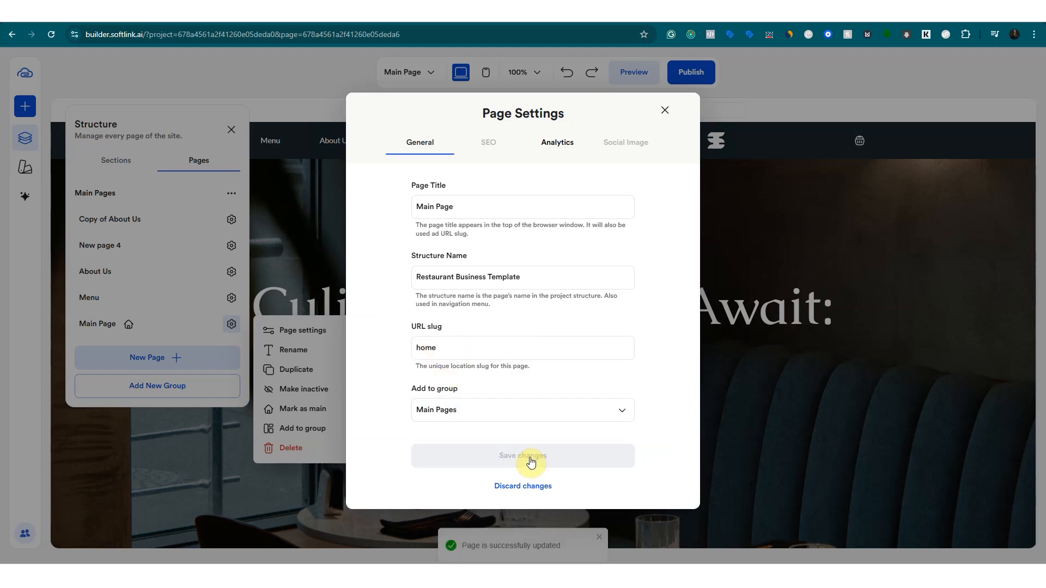
{"action": "left_click", "coordinate": [665, 111]}
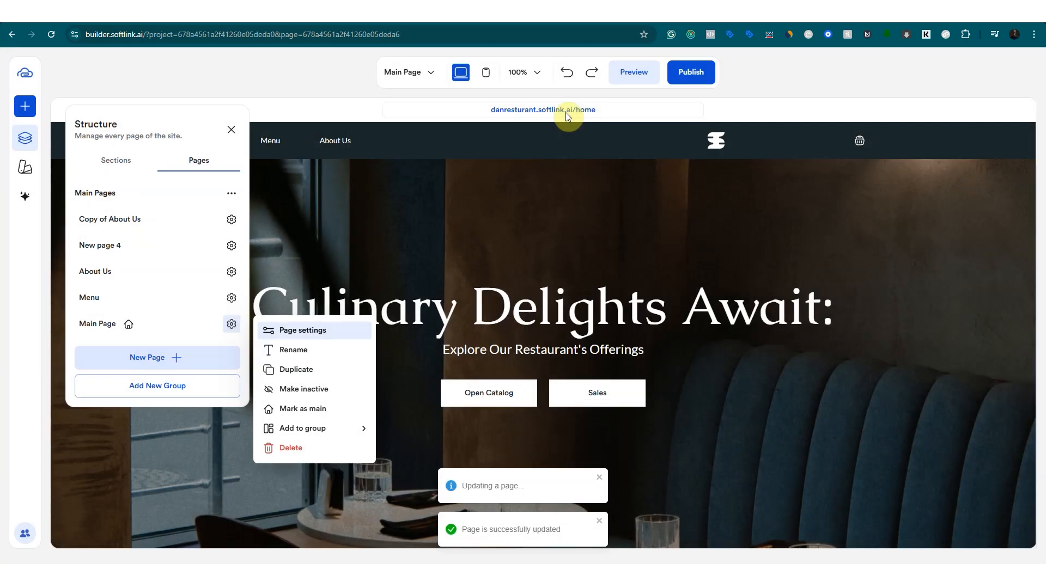
View the live site at its /home address, and return to the builder to look through the Main Page's sections.
{"action": "left_click", "coordinate": [568, 116]}
{"action": "left_click", "coordinate": [566, 112]}
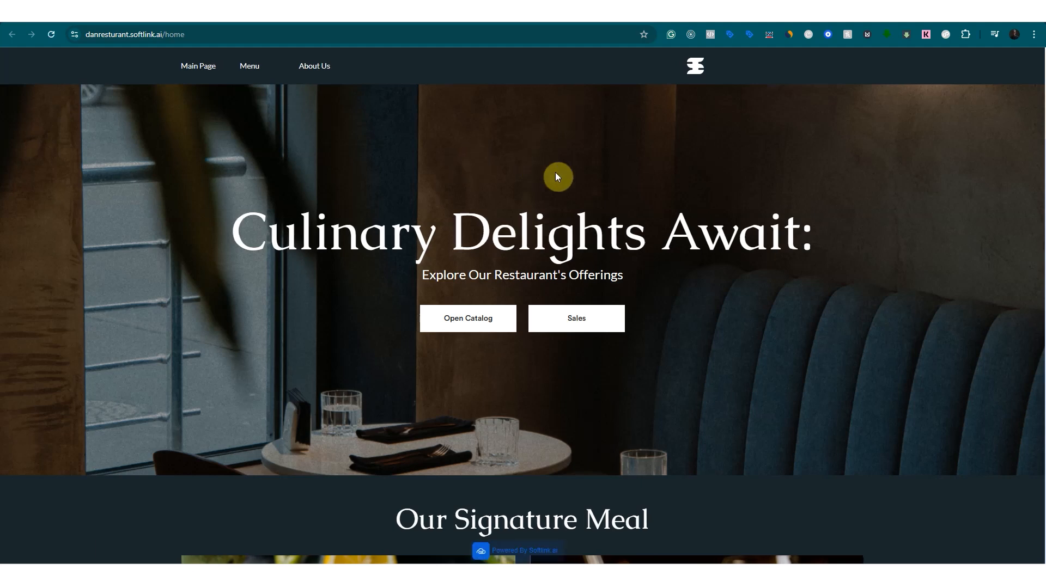
{"action": "left_click", "coordinate": [84, 11]}
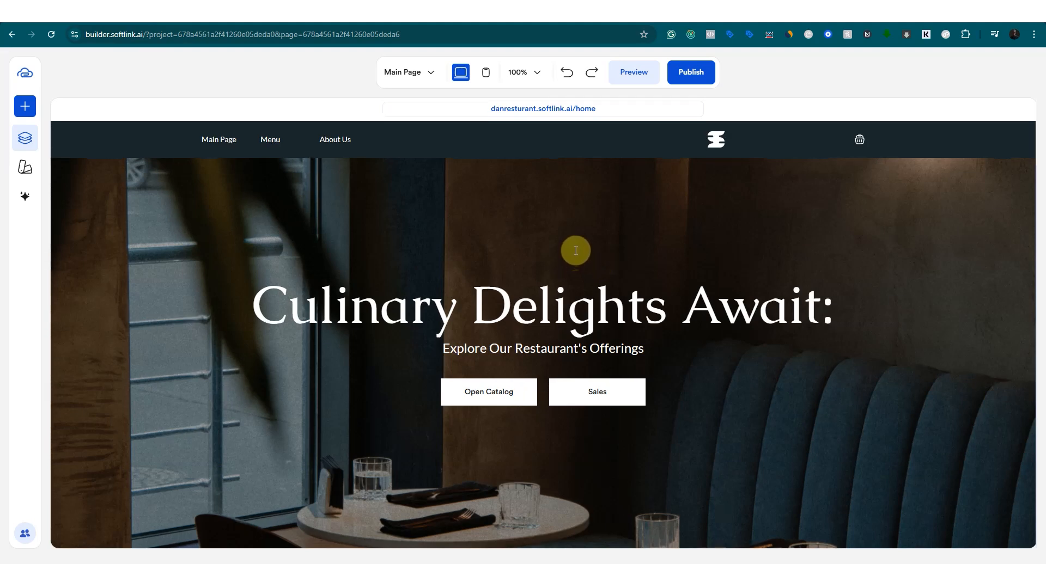
{"action": "scroll", "coordinate": [576, 251], "scroll_direction": "down", "scroll_amount": 5}
{"action": "scroll", "coordinate": [576, 252], "scroll_direction": "down", "scroll_amount": 8}
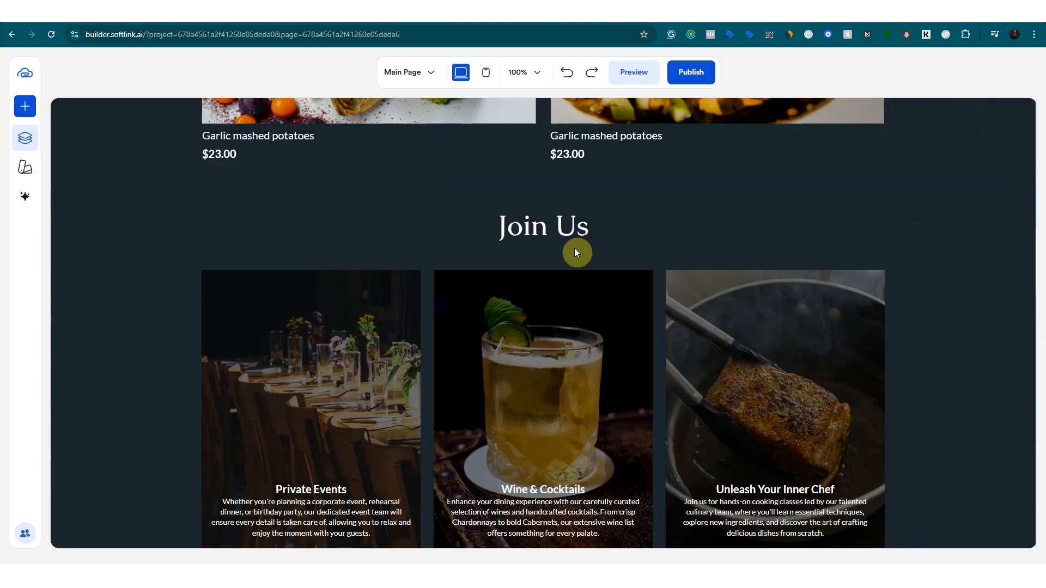
{"action": "scroll", "coordinate": [577, 251], "scroll_direction": "down", "scroll_amount": 12}
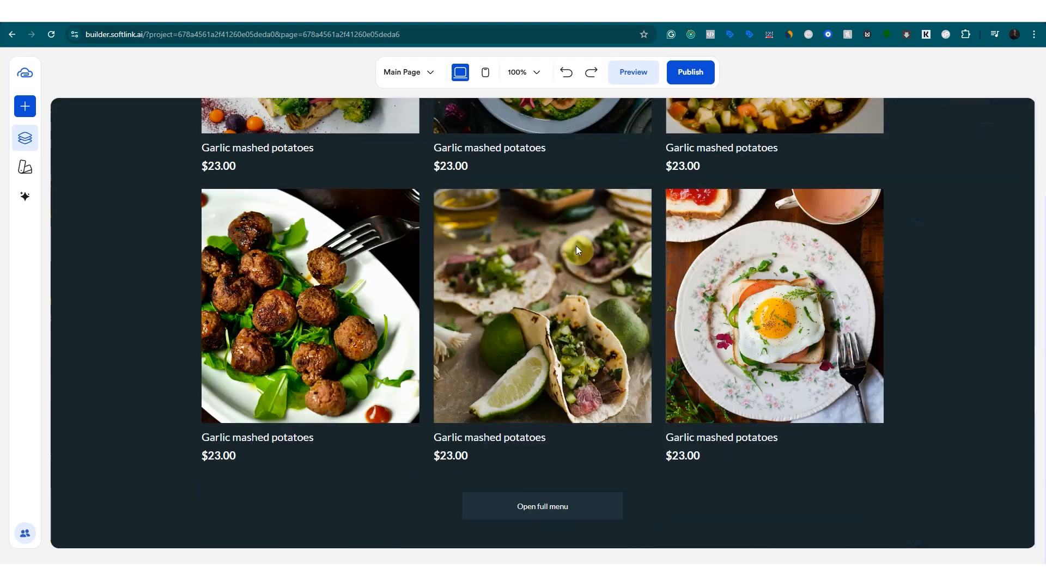
{"action": "scroll", "coordinate": [574, 247], "scroll_direction": "down", "scroll_amount": 12}
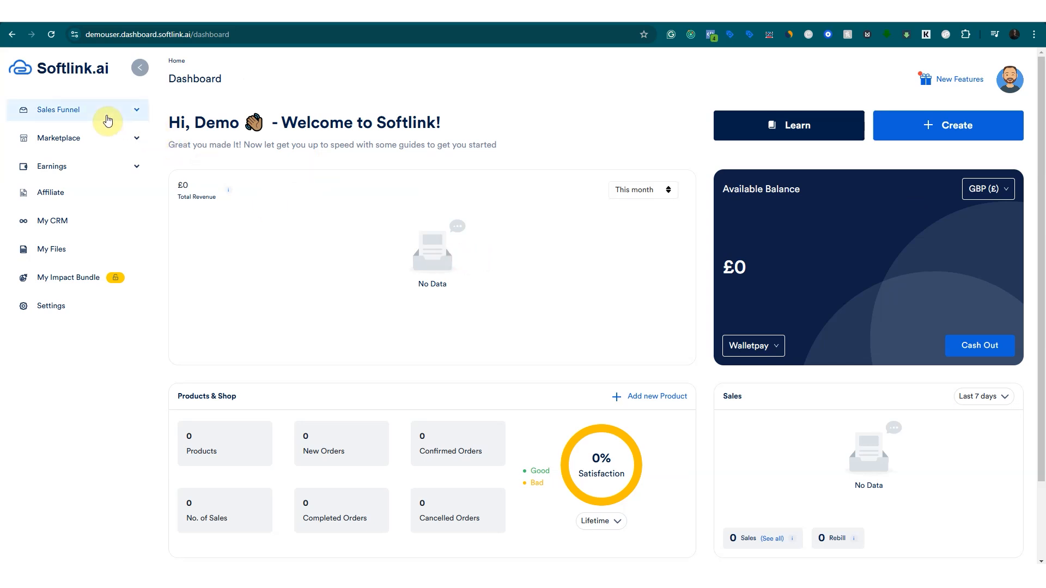
{"action": "left_click_drag", "start_coordinate": [108, 121], "coordinate": [280, 96]}
{"action": "left_click", "coordinate": [222, 98]}
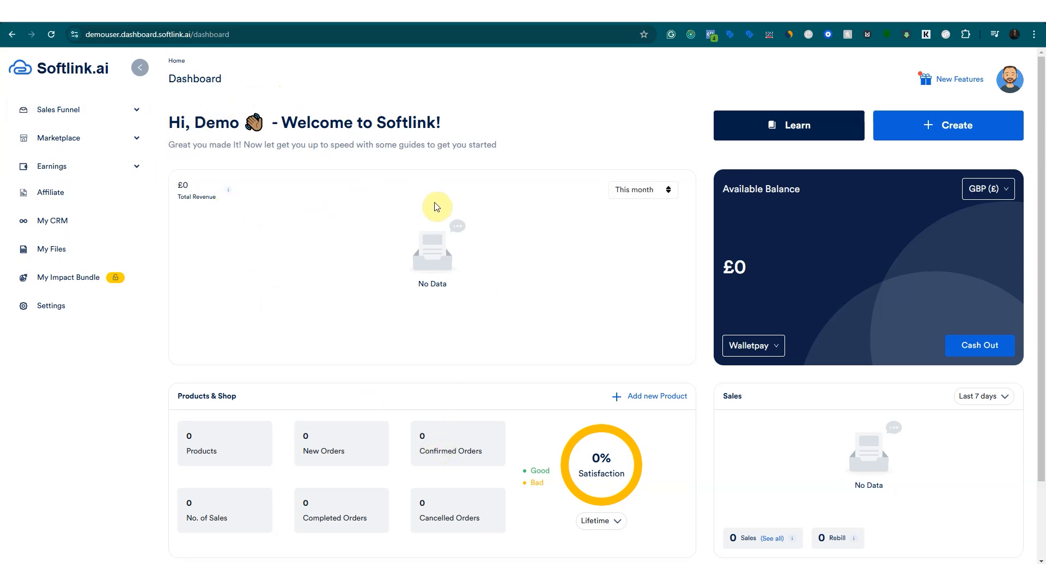
Create a new project from the blank landing-page template and name it "Blank Project".
{"action": "left_click", "coordinate": [87, 118]}
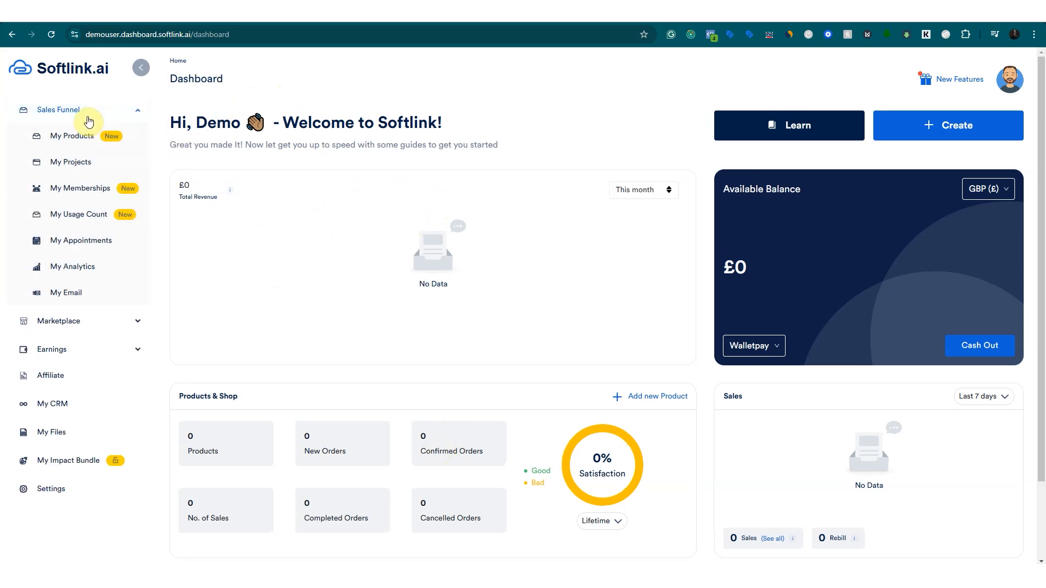
{"action": "left_click", "coordinate": [69, 163]}
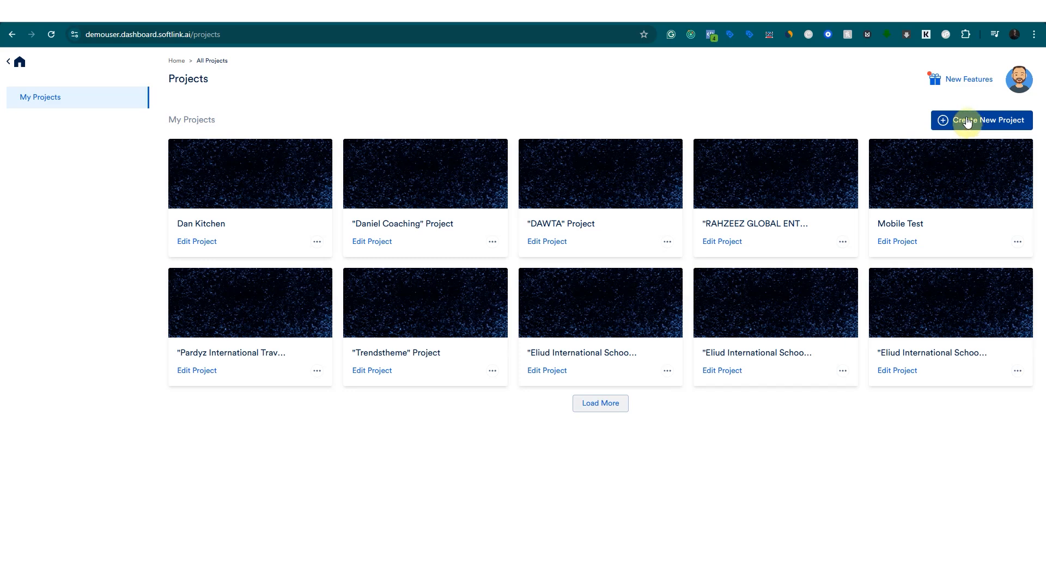
{"action": "left_click", "coordinate": [967, 121]}
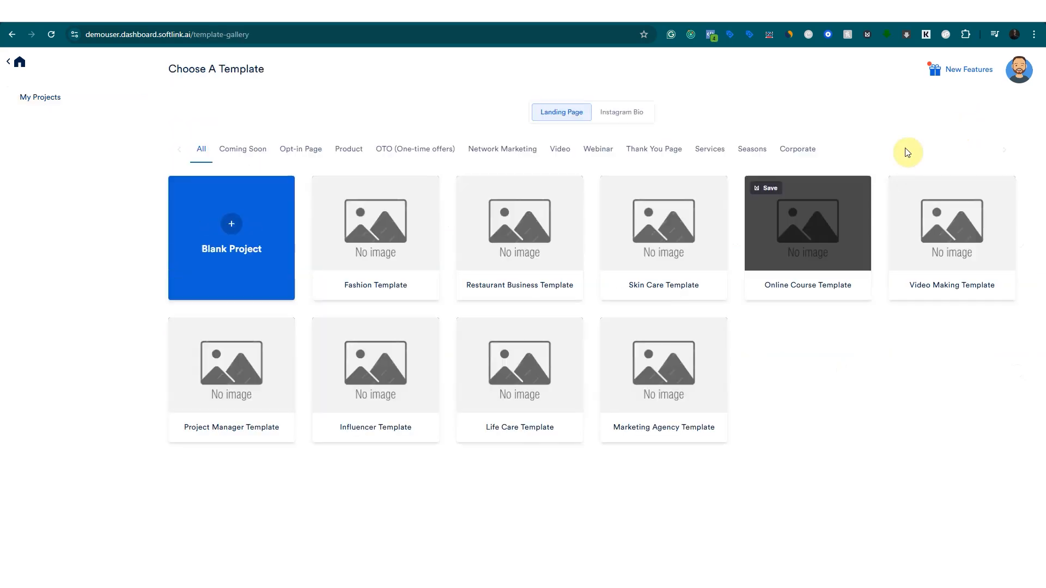
{"action": "left_click", "coordinate": [280, 267]}
{"action": "left_click", "coordinate": [505, 163]}
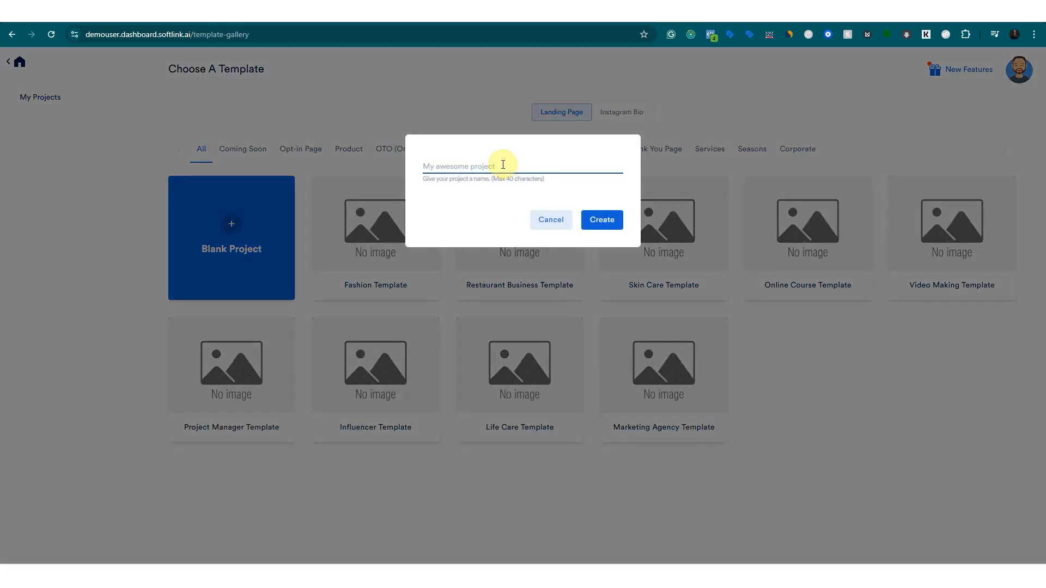
{"action": "type", "text": "Blank Project"}
{"action": "left_click", "coordinate": [594, 224]}
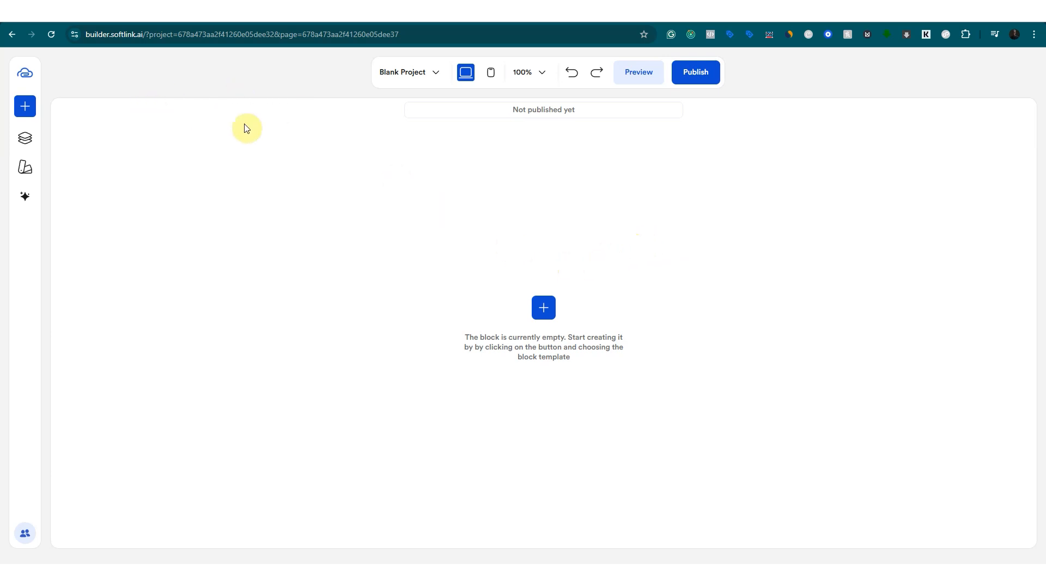
Add the header section design that has the logo at one end and the page menu at the other.
{"action": "left_click", "coordinate": [26, 107]}
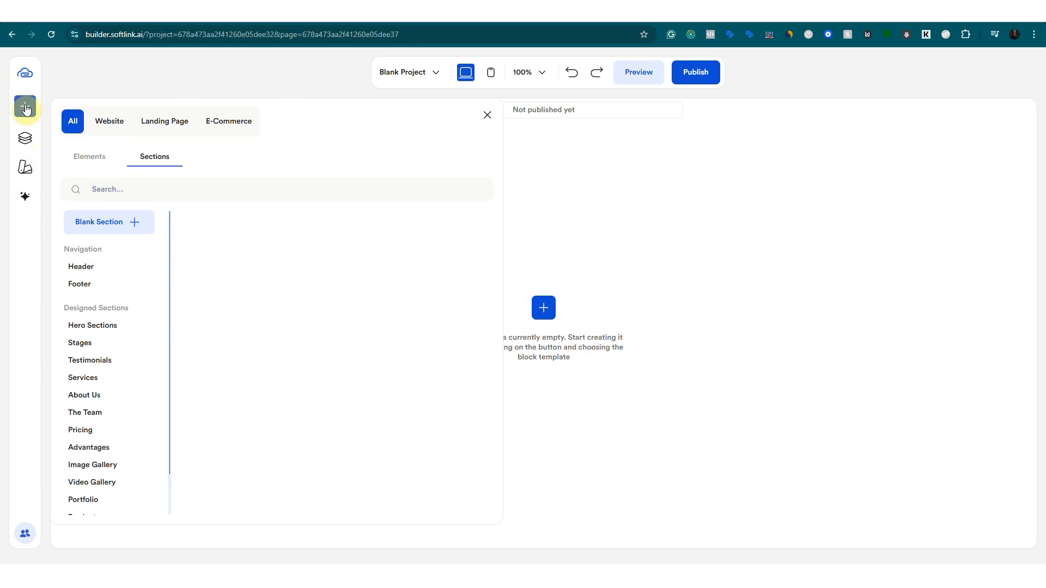
{"action": "left_click", "coordinate": [100, 271]}
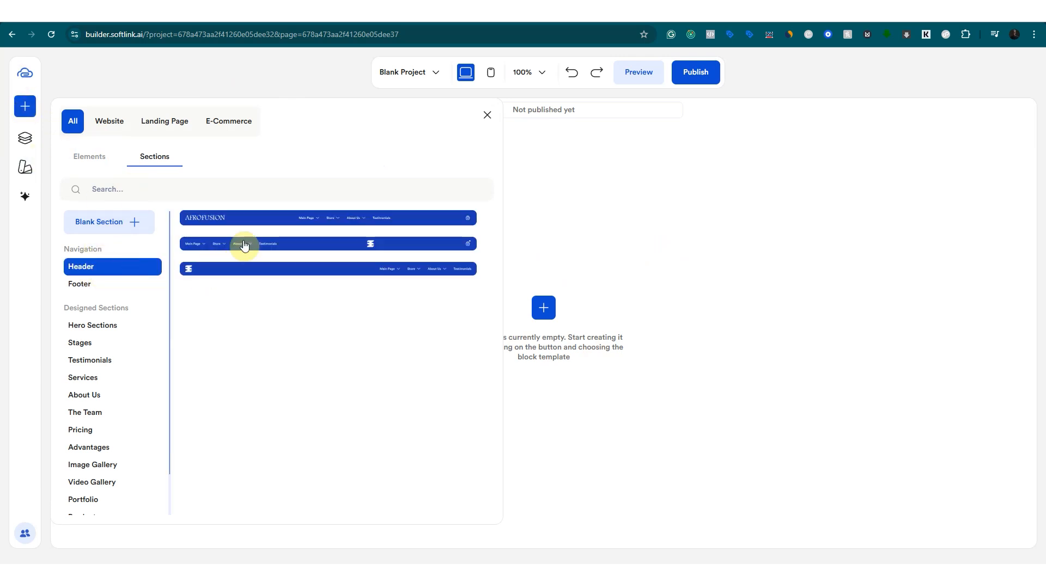
{"action": "left_click", "coordinate": [267, 269]}
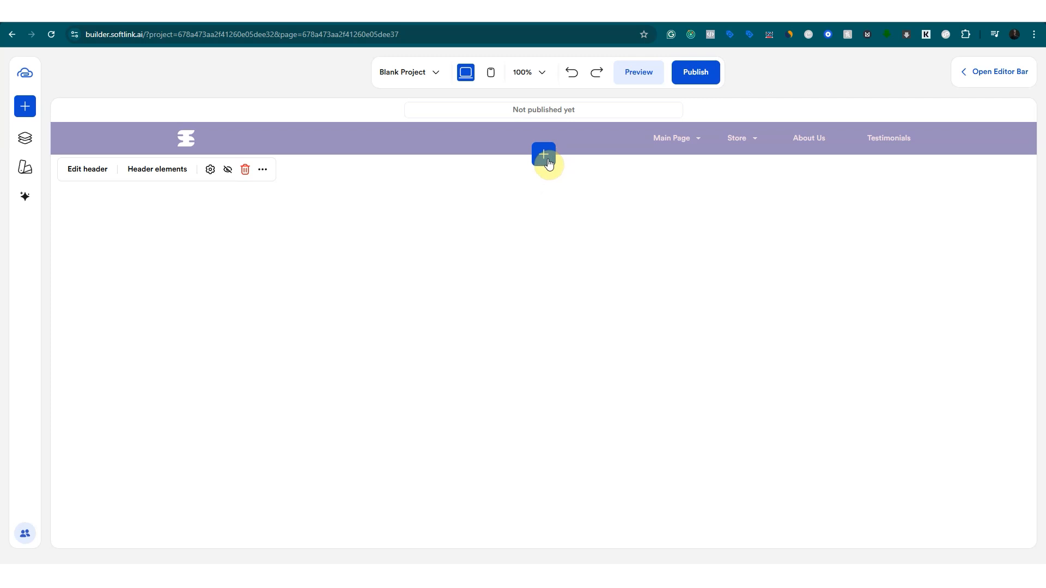
Add the hero section with the product photo, Get Started button and three statistics below the header.
{"action": "left_click", "coordinate": [547, 158]}
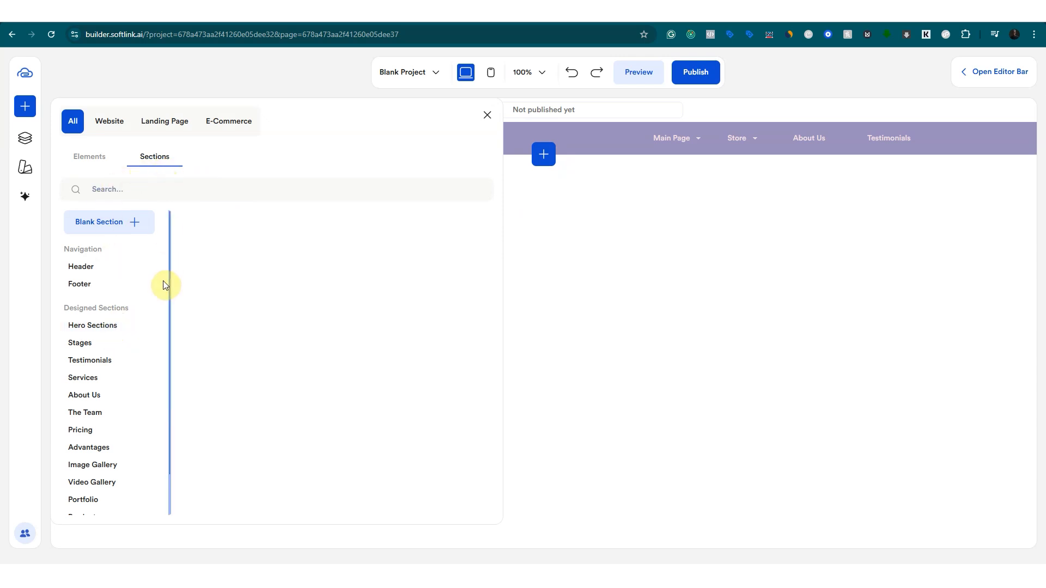
{"action": "left_click", "coordinate": [112, 327]}
{"action": "scroll", "coordinate": [343, 320], "scroll_direction": "down", "scroll_amount": 1}
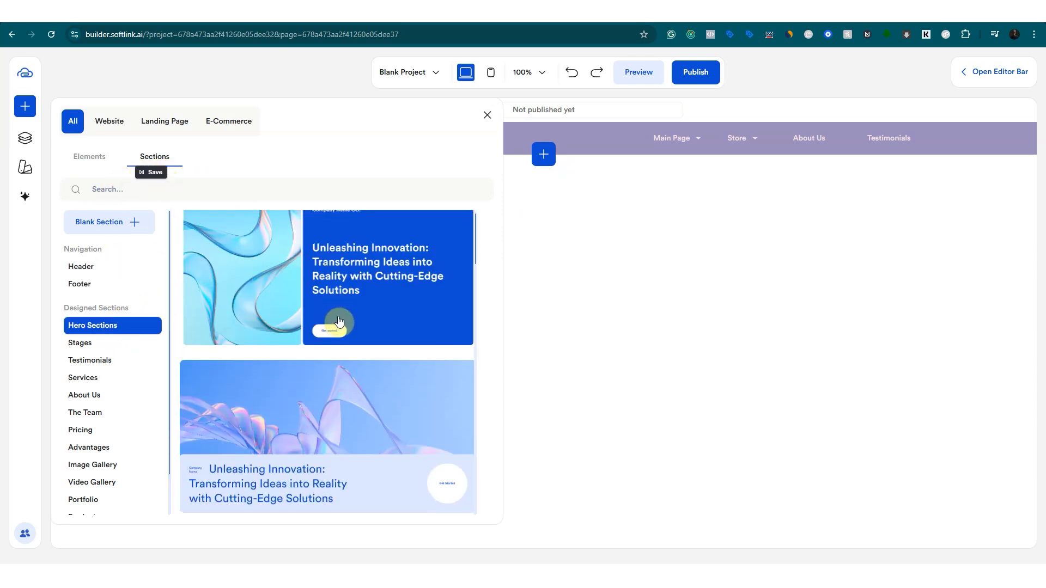
{"action": "scroll", "coordinate": [343, 310], "scroll_direction": "down", "scroll_amount": 5}
{"action": "scroll", "coordinate": [334, 313], "scroll_direction": "up", "scroll_amount": 1}
{"action": "left_click", "coordinate": [335, 313]}
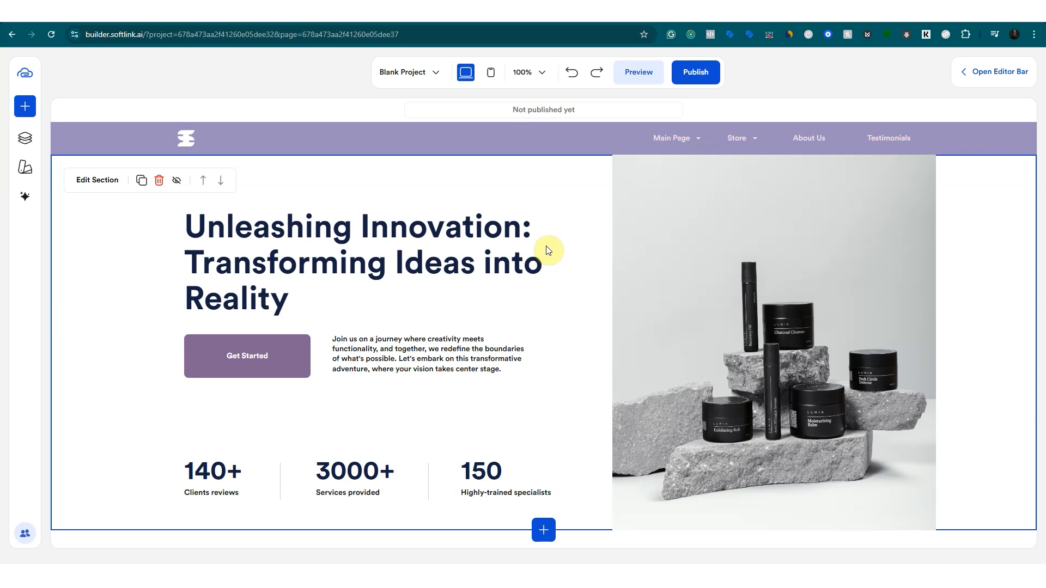
Add a blank section below the hero section and set its grid to 15 rows.
{"action": "left_click", "coordinate": [546, 531]}
{"action": "left_click", "coordinate": [148, 164]}
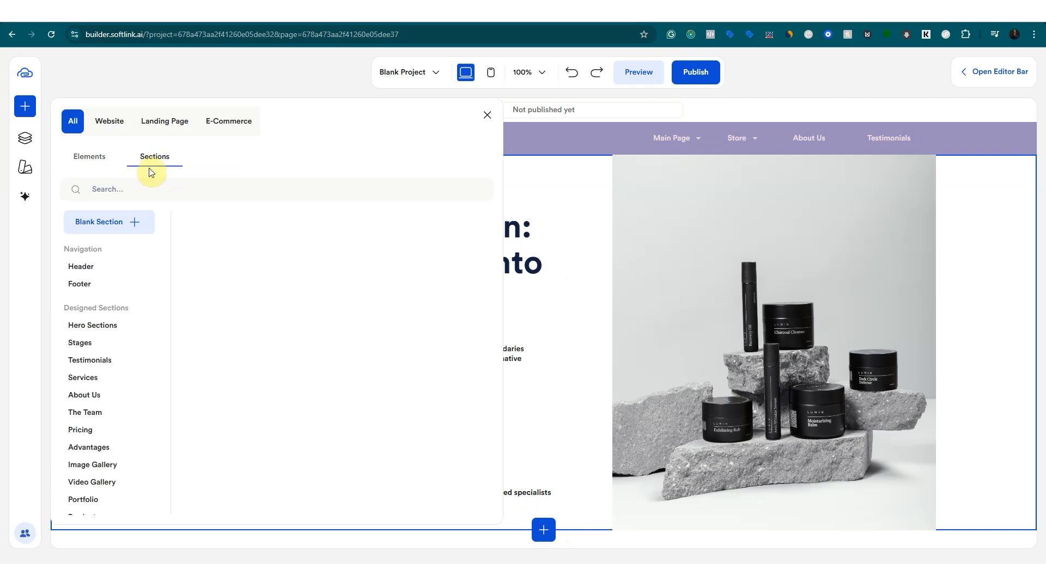
{"action": "left_click", "coordinate": [103, 227]}
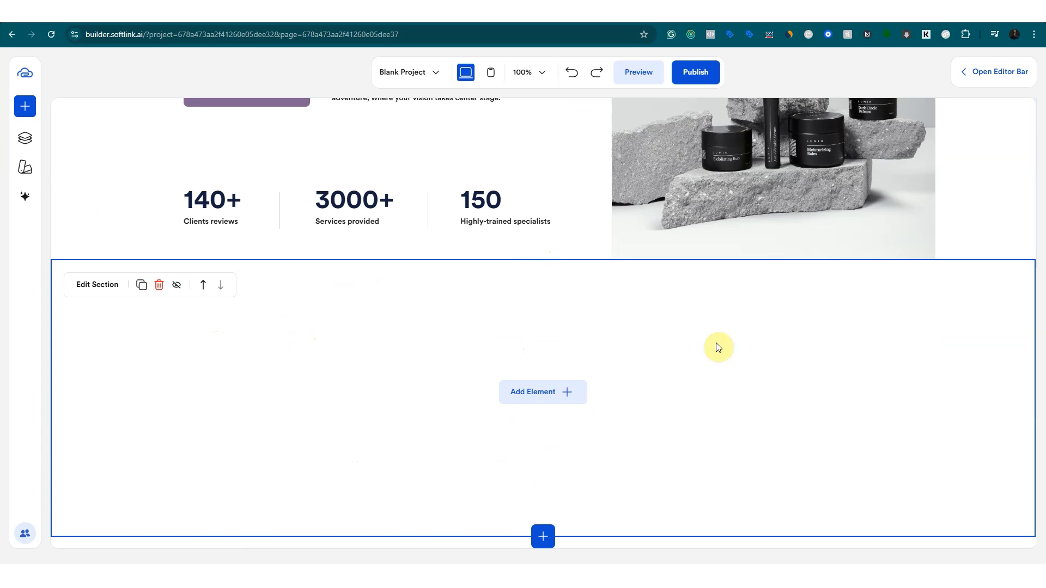
{"action": "left_click", "coordinate": [979, 72]}
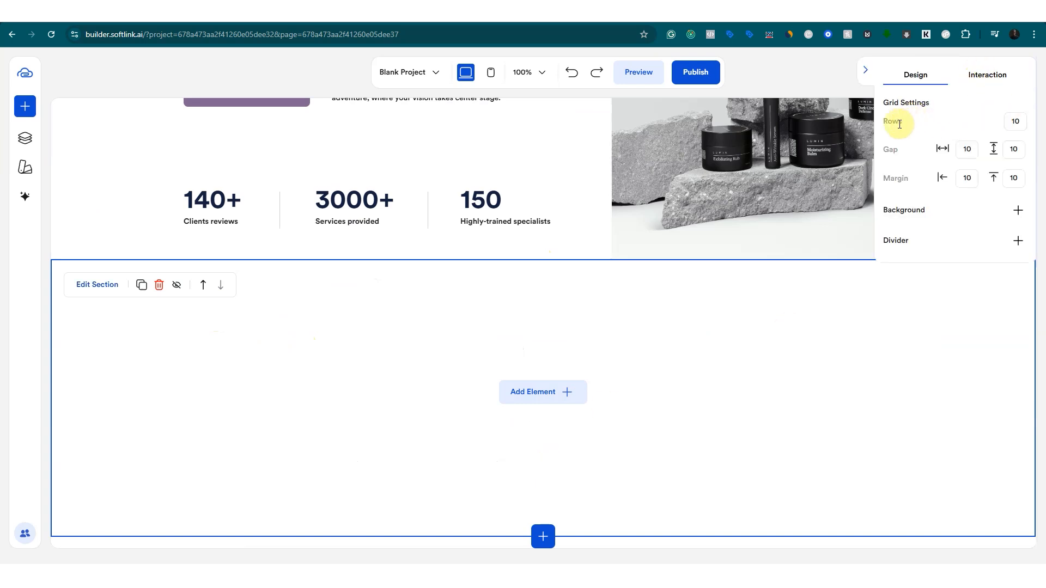
{"action": "type", "text": "15"}
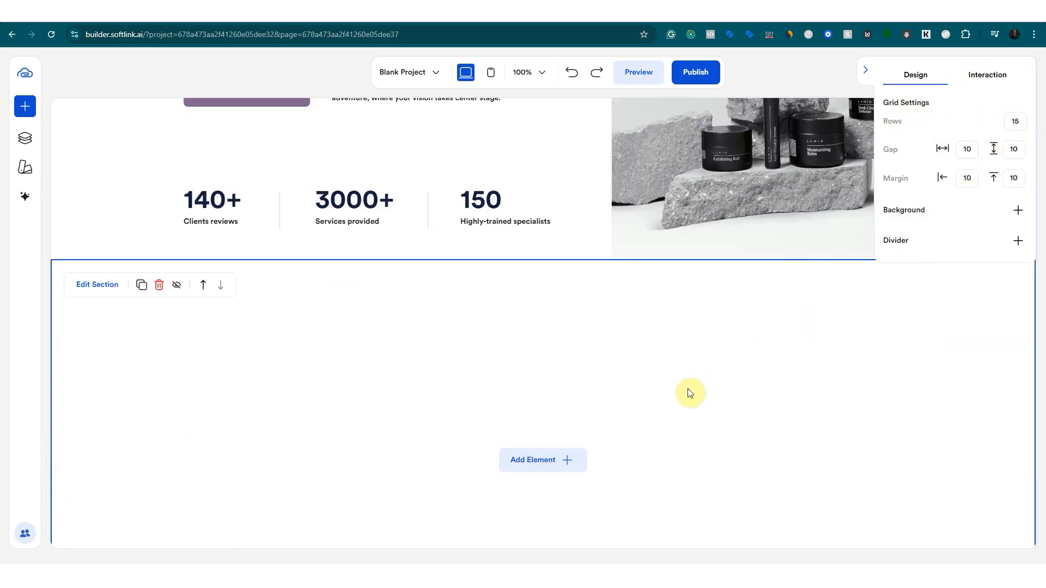
{"action": "scroll", "coordinate": [685, 349], "scroll_direction": "down", "scroll_amount": 1}
{"action": "scroll", "coordinate": [685, 349], "scroll_direction": "down", "scroll_amount": 1}
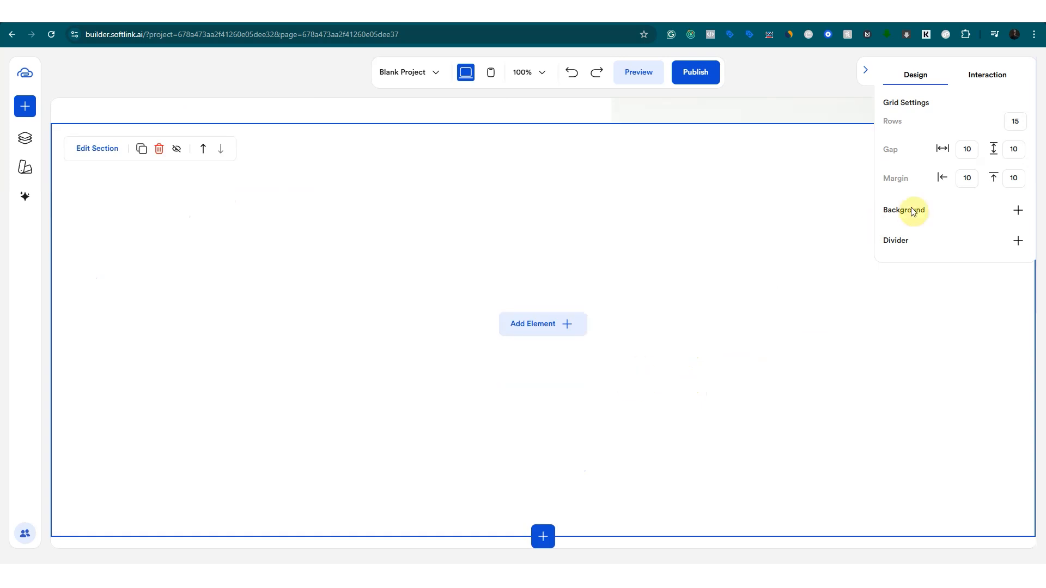
Give the blank section a custom background colour of #C88F8F.
{"action": "left_click", "coordinate": [1017, 211]}
{"action": "left_click", "coordinate": [892, 261]}
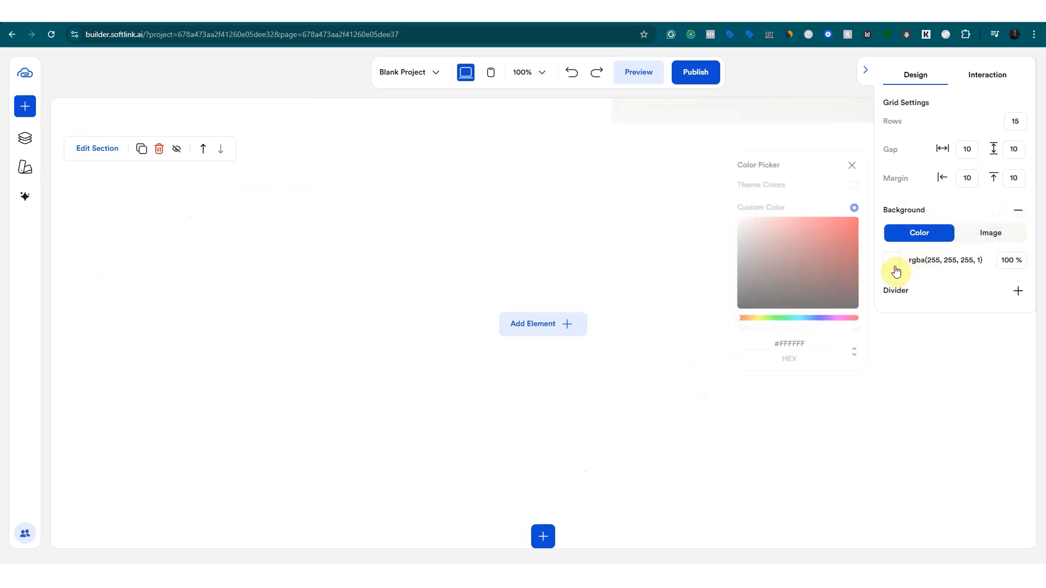
{"action": "left_click", "coordinate": [790, 246]}
{"action": "left_click", "coordinate": [769, 237]}
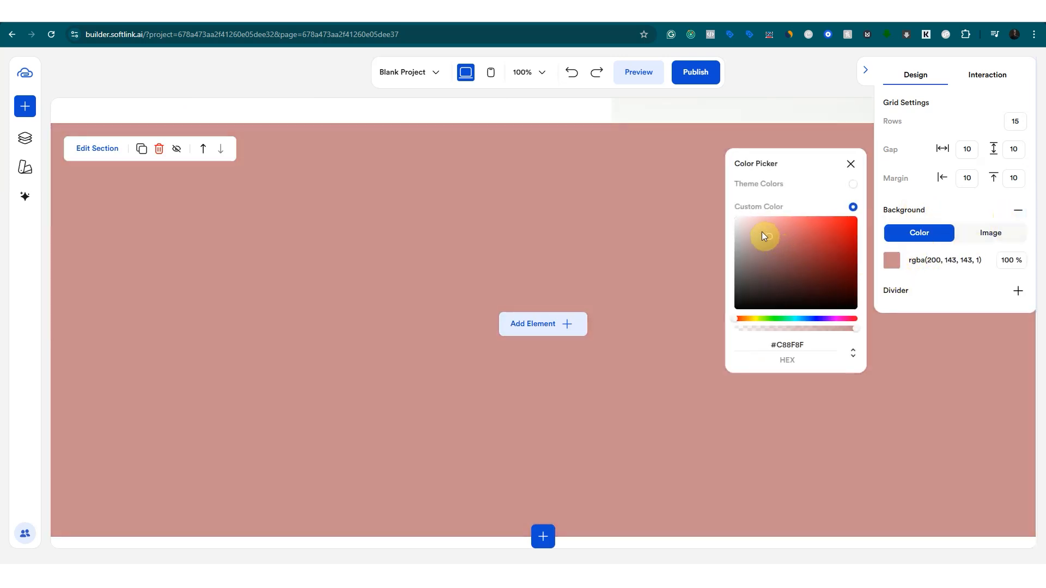
{"action": "left_click", "coordinate": [936, 341]}
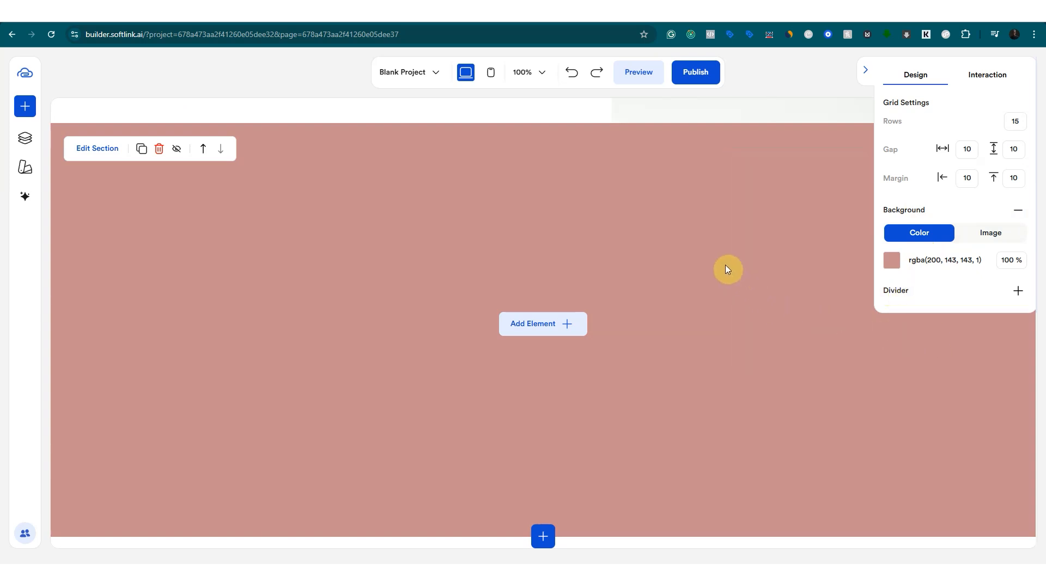
Insert a form element with first name, last name, email and phone number fields into the coloured section.
{"action": "left_click", "coordinate": [543, 326]}
{"action": "left_click", "coordinate": [91, 323]}
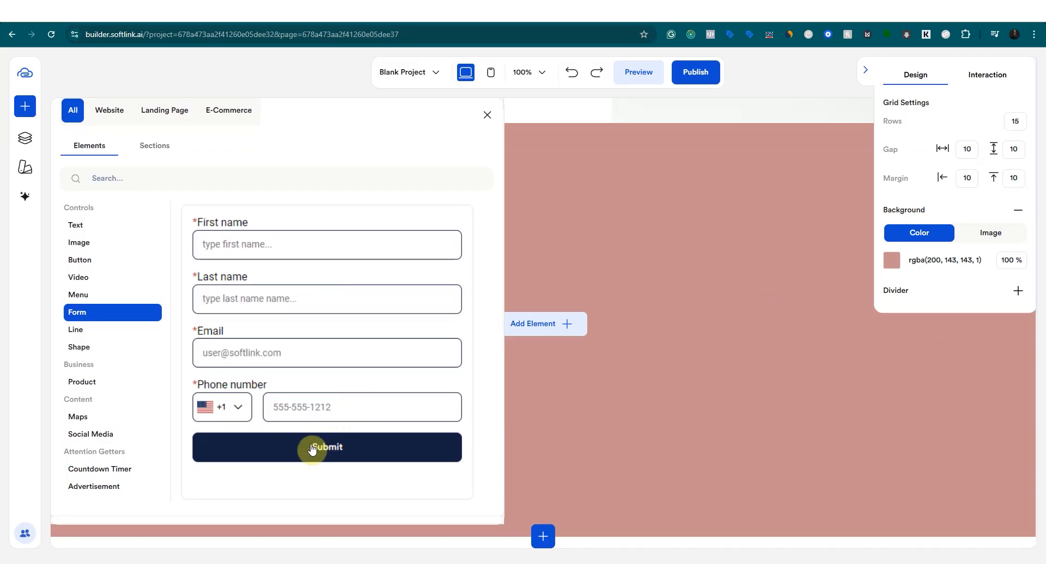
{"action": "left_click", "coordinate": [313, 449]}
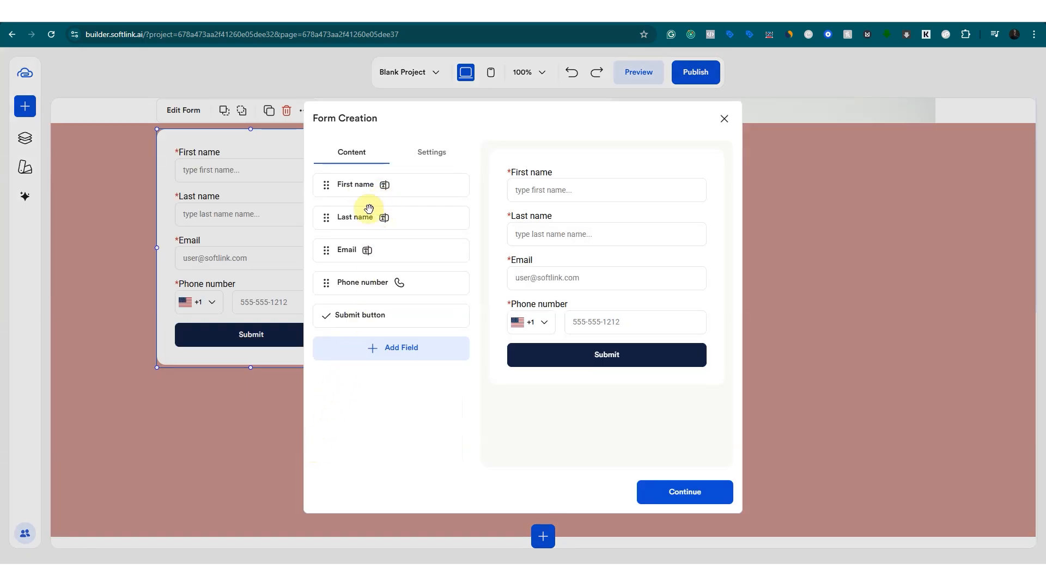
Add a multi choice field to the form and title it "Choose your recipe".
{"action": "mouse_move", "coordinate": [360, 316]}
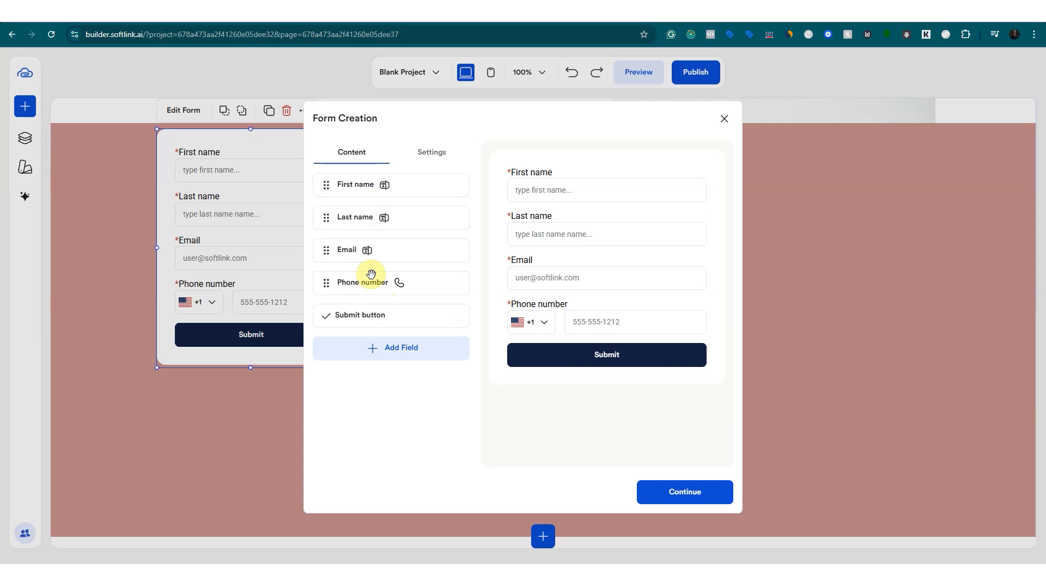
{"action": "left_click", "coordinate": [372, 352]}
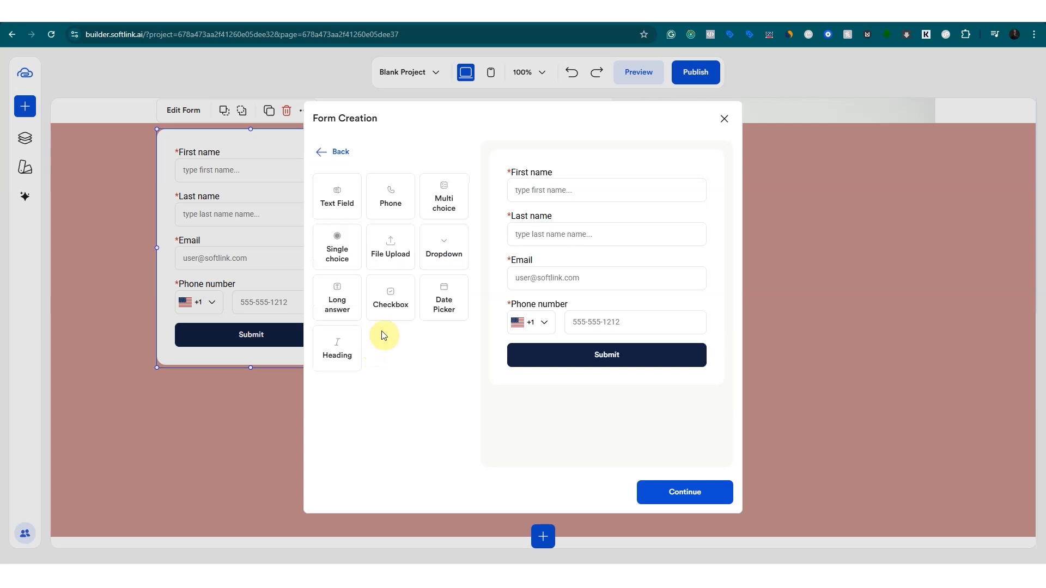
{"action": "left_click", "coordinate": [441, 209]}
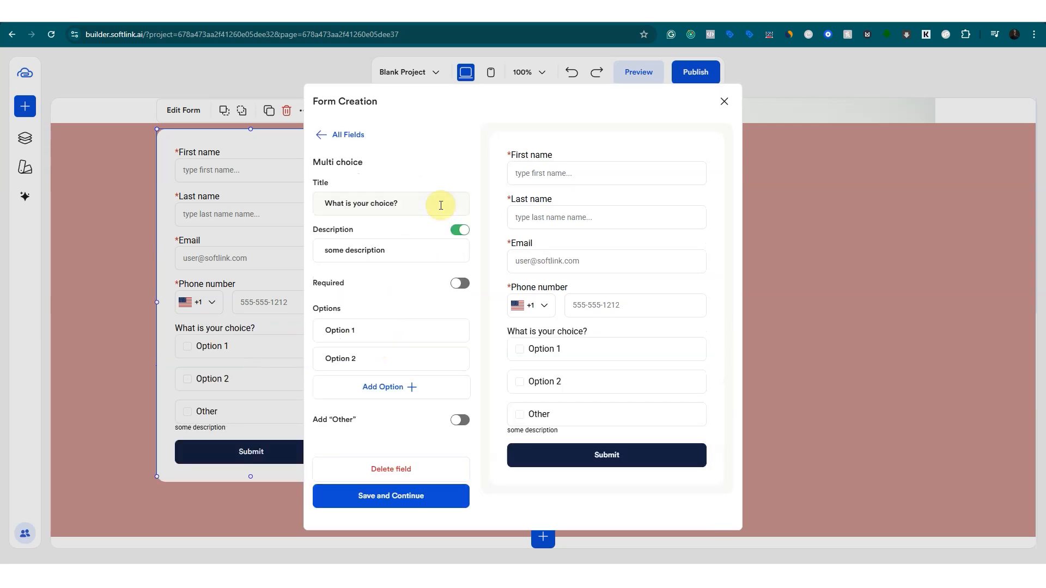
{"action": "left_click", "coordinate": [369, 206]}
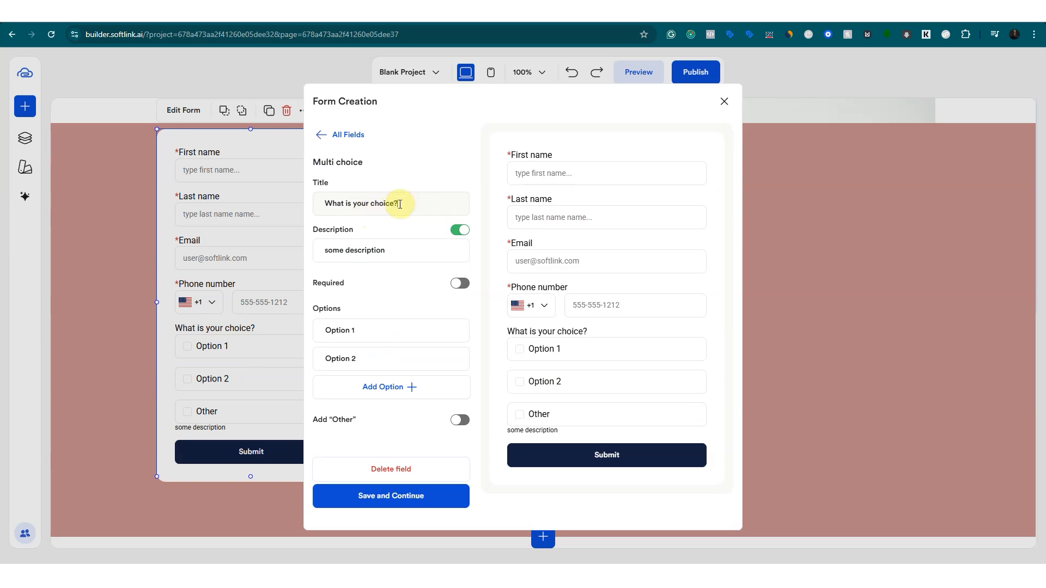
{"action": "left_click_drag", "start_coordinate": [401, 203], "coordinate": [321, 202]}
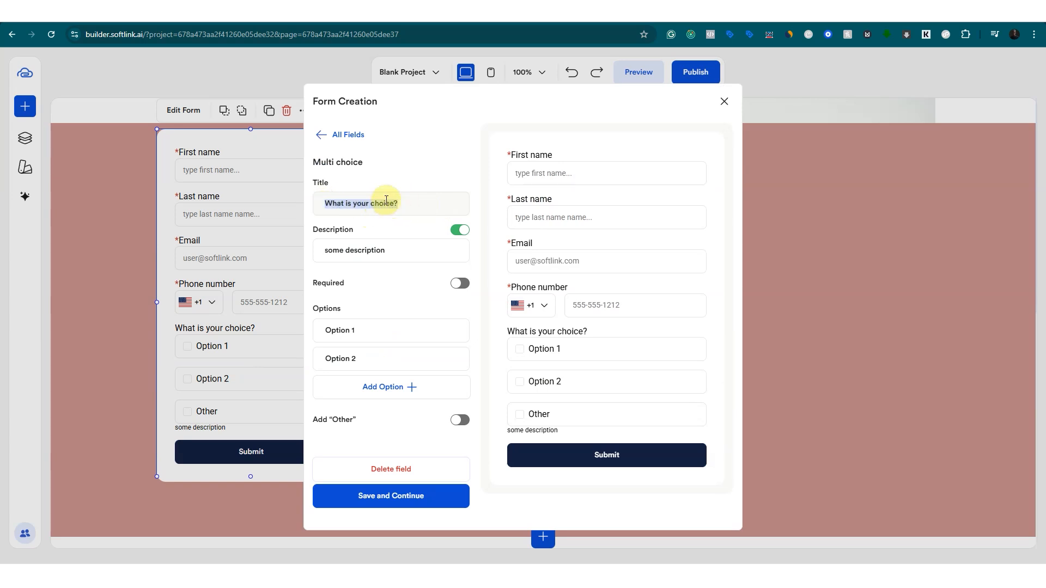
{"action": "type", "text": "Ch"}
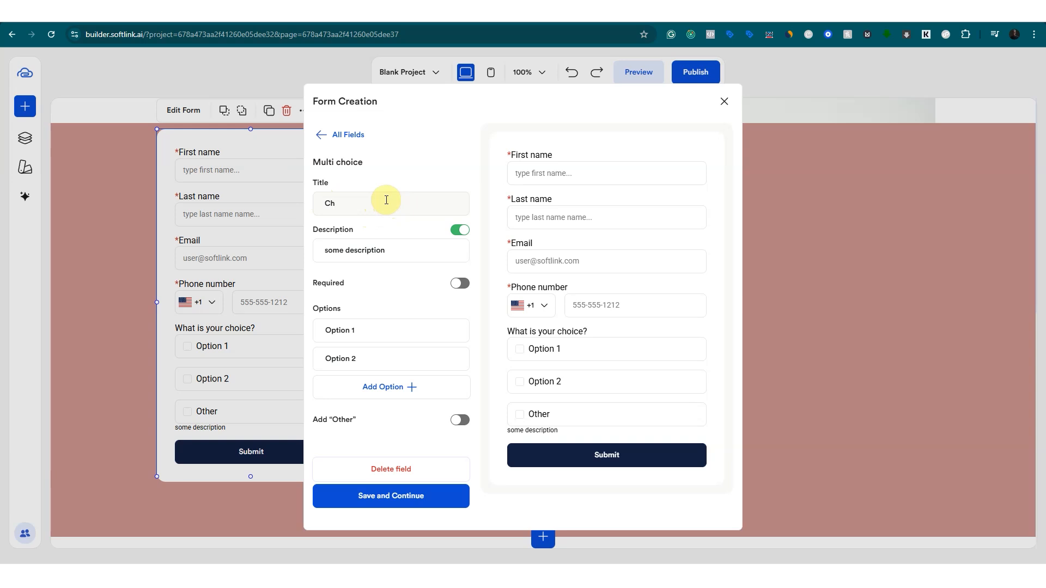
{"action": "type", "text": "oose your recipe"}
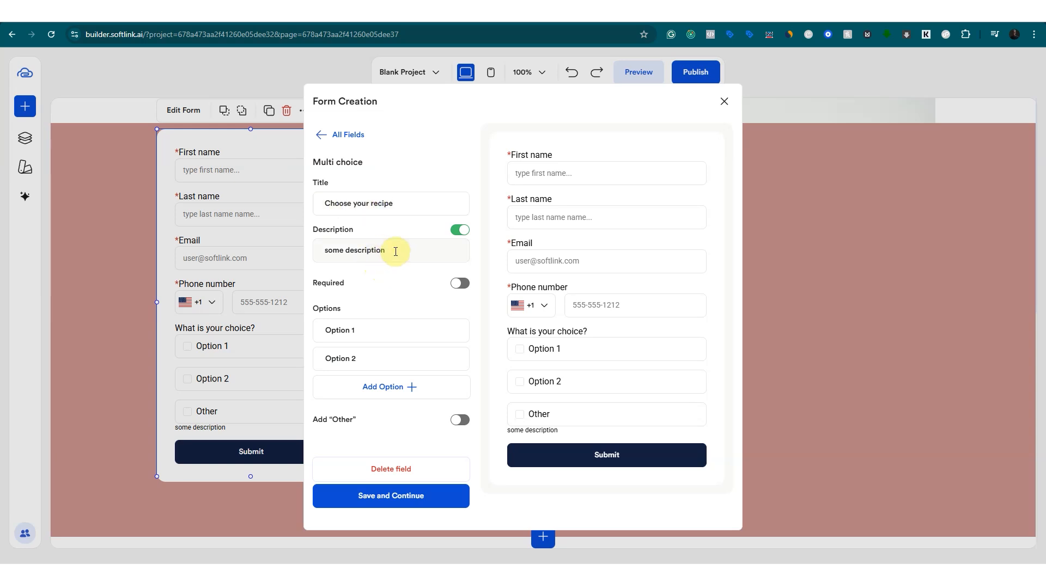
Set the multi choice field's description to "Select some" and make the field required.
{"action": "left_click_drag", "start_coordinate": [394, 250], "coordinate": [325, 247]}
{"action": "type", "text": "Select some"}
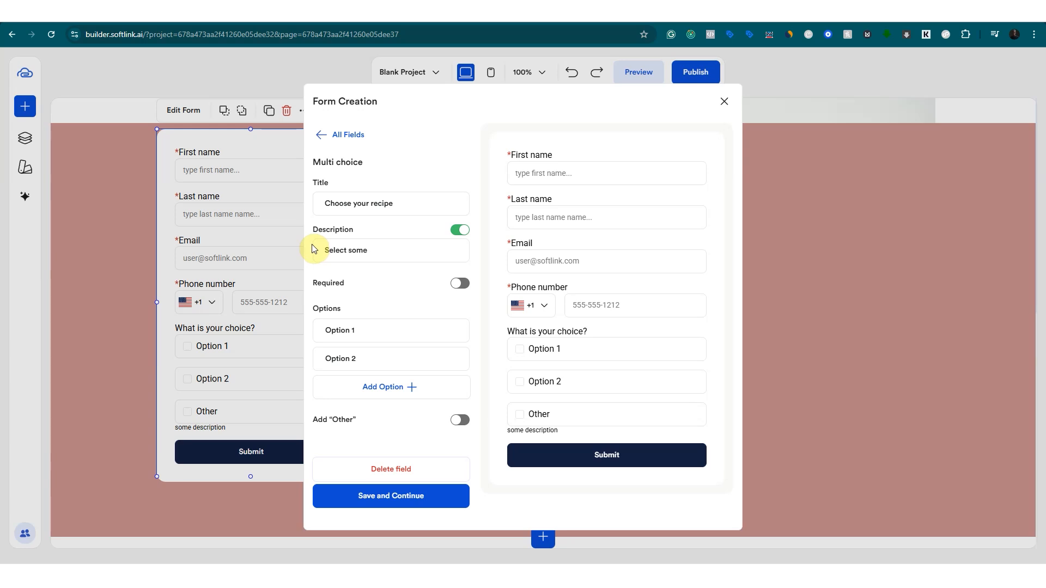
{"action": "left_click", "coordinate": [460, 284]}
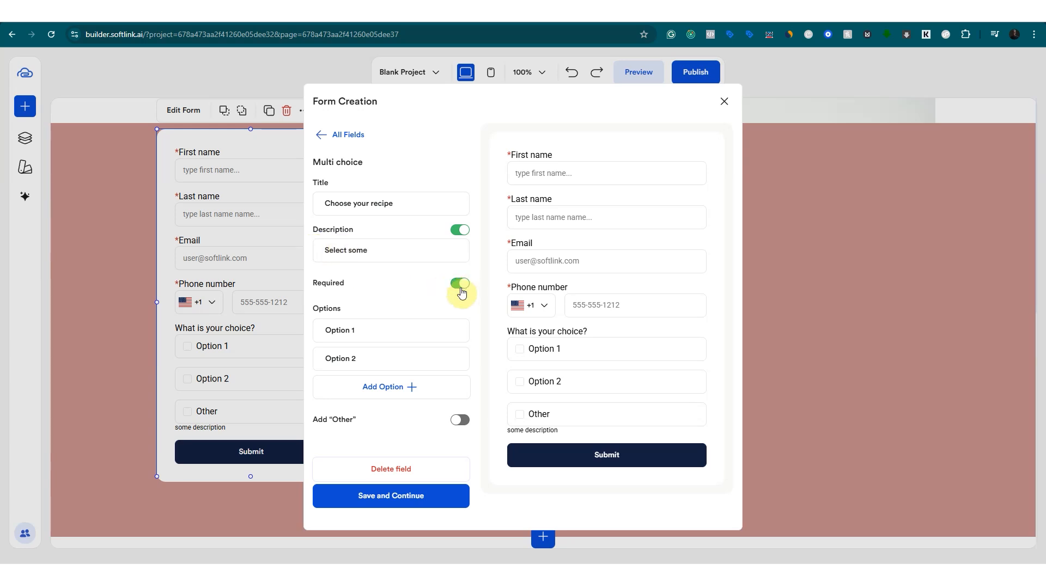
Define the multi choice options as Sugar, Salt and Butter, enable the "Other" option, and save the field.
{"action": "left_click", "coordinate": [374, 334]}
{"action": "left_click_drag", "start_coordinate": [375, 334], "coordinate": [316, 330]}
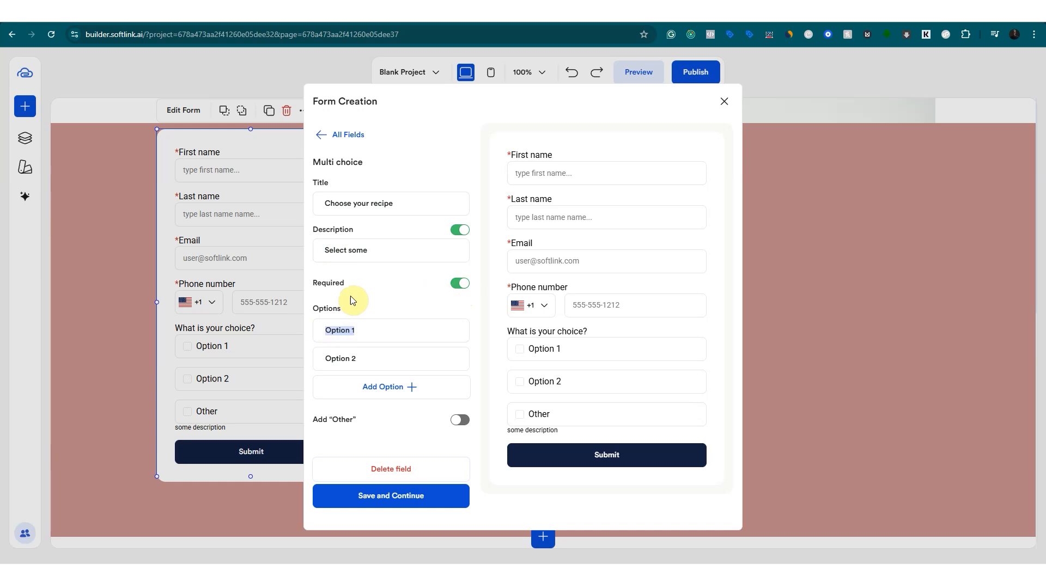
{"action": "type", "text": "Sugar"}
{"action": "left_click_drag", "start_coordinate": [376, 357], "coordinate": [341, 341]}
{"action": "type", "text": "Salt"}
{"action": "left_click", "coordinate": [376, 388]}
{"action": "left_click_drag", "start_coordinate": [364, 369], "coordinate": [309, 365]}
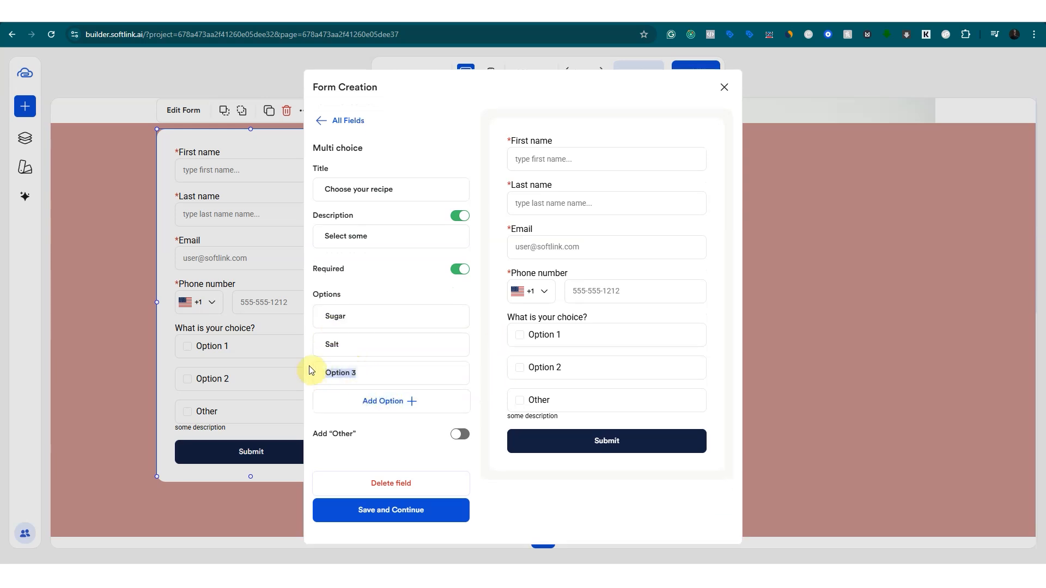
{"action": "type", "text": "Butter"}
{"action": "left_click", "coordinate": [460, 436]}
{"action": "left_click", "coordinate": [403, 512]}
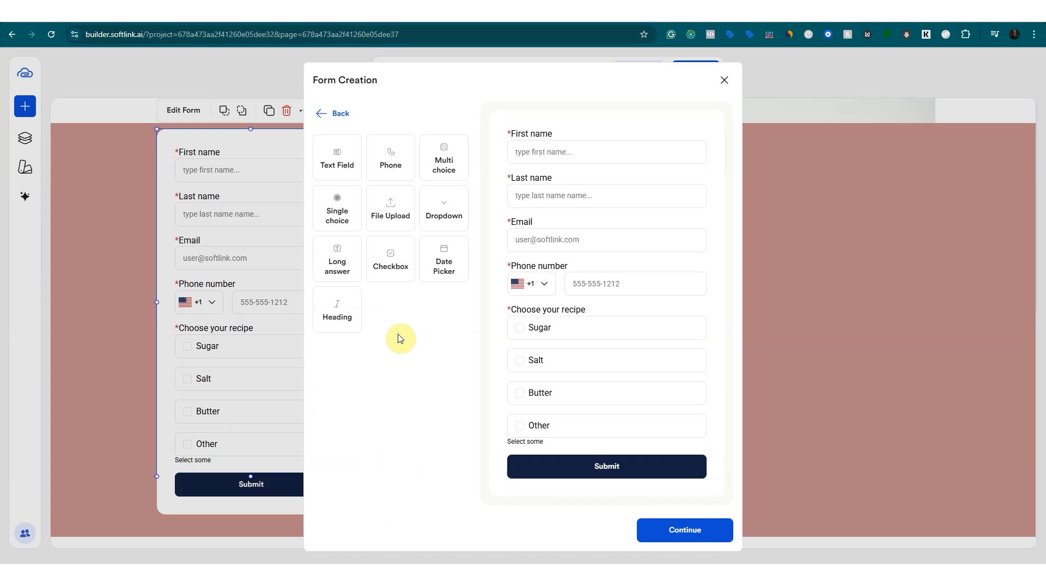
Add a file upload field to the form and save it with its default settings.
{"action": "left_click", "coordinate": [390, 218]}
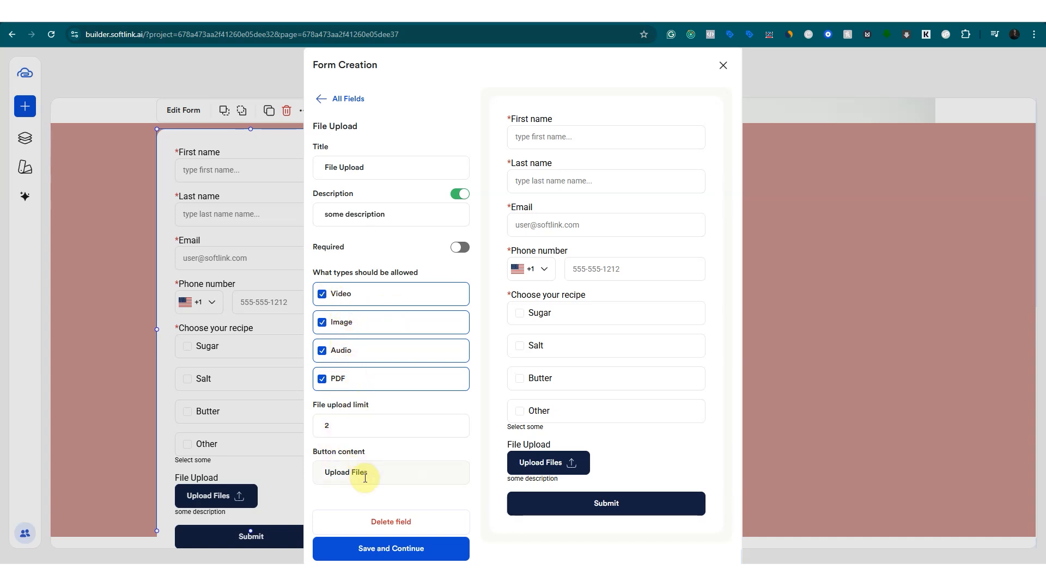
{"action": "left_click", "coordinate": [366, 550]}
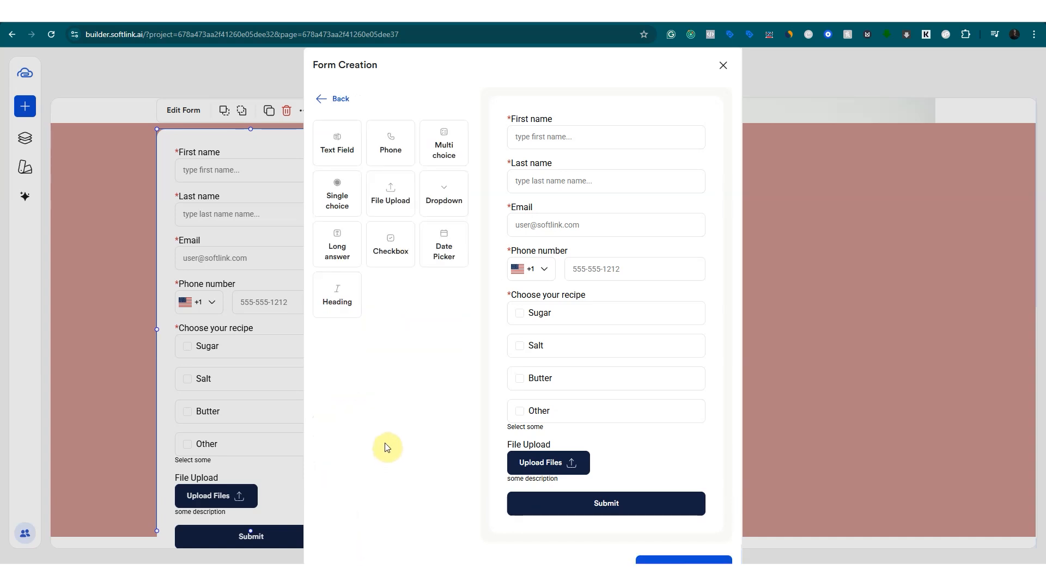
Add a date picker field to the form, have it select a time period, and save the field.
{"action": "left_click", "coordinate": [438, 248]}
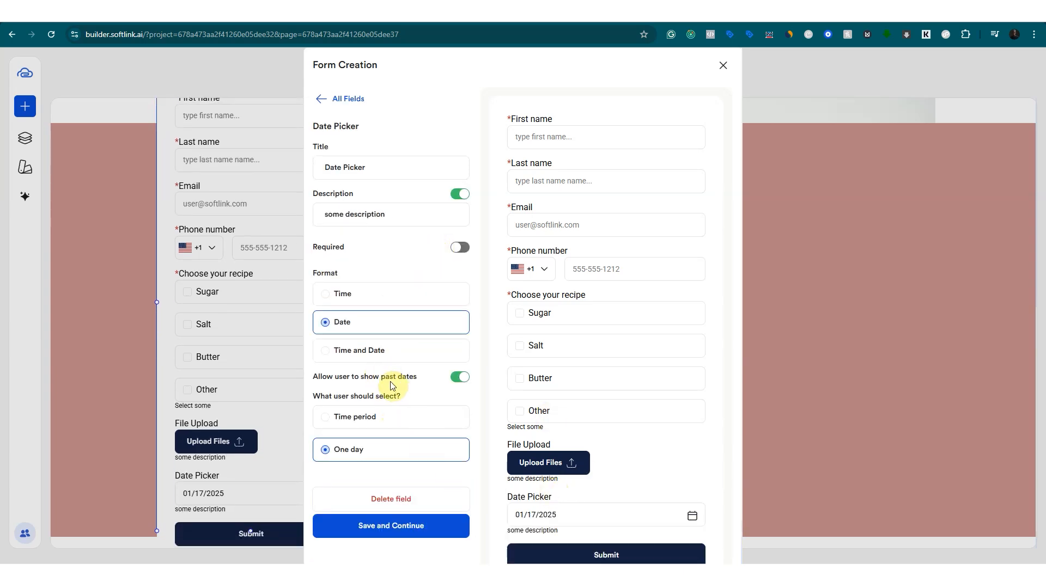
{"action": "left_click", "coordinate": [325, 423]}
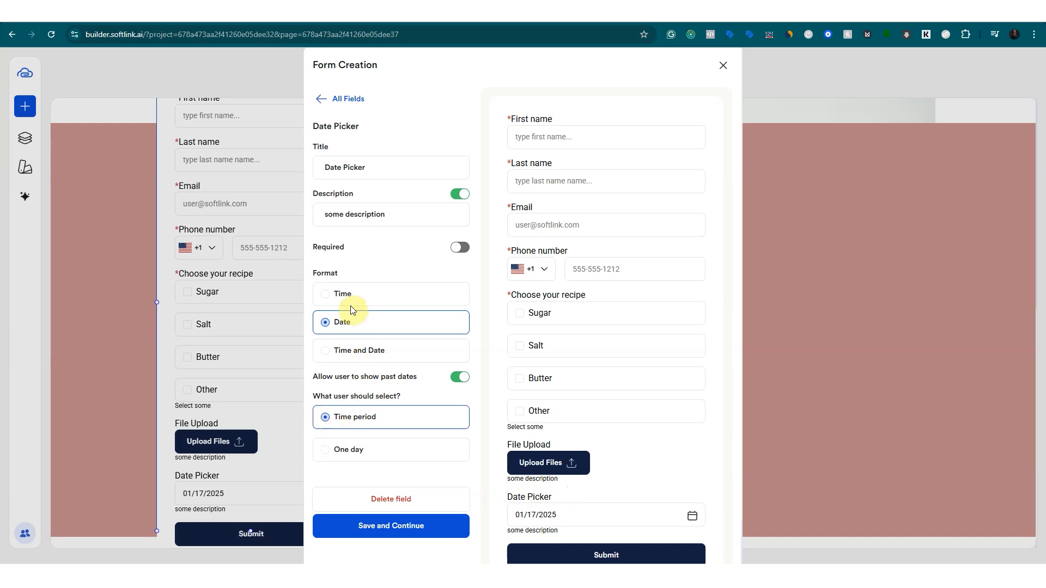
{"action": "left_click", "coordinate": [415, 525]}
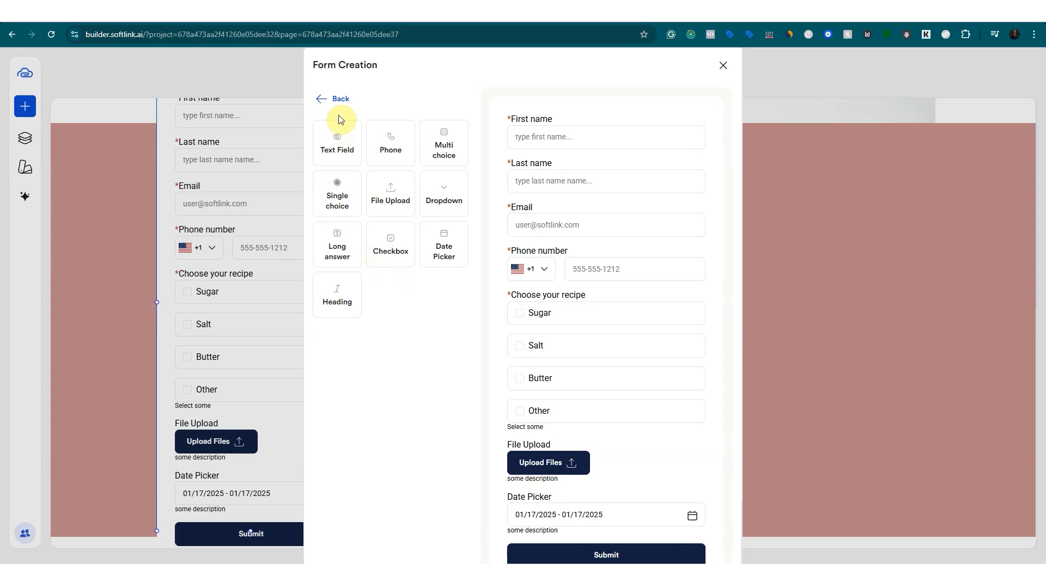
Turn off the country dropdown for the form's phone number field and save it.
{"action": "left_click", "coordinate": [330, 100]}
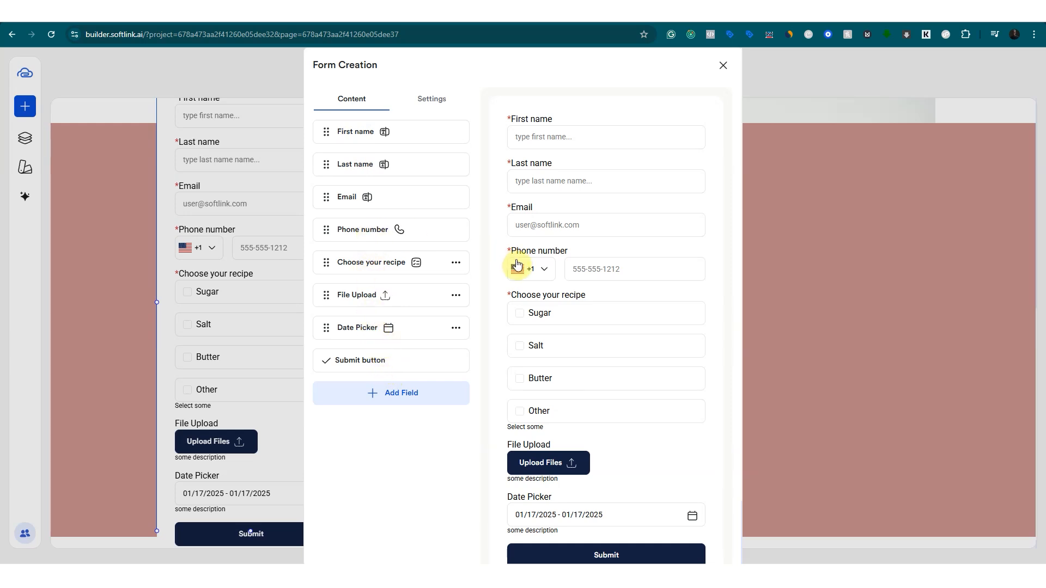
{"action": "left_click", "coordinate": [422, 228]}
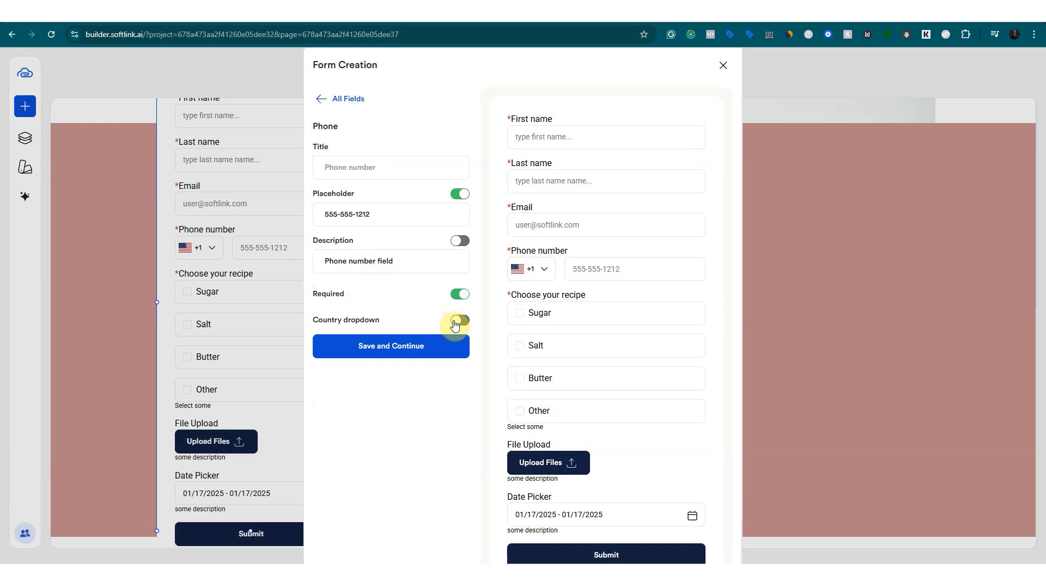
{"action": "left_click", "coordinate": [401, 346]}
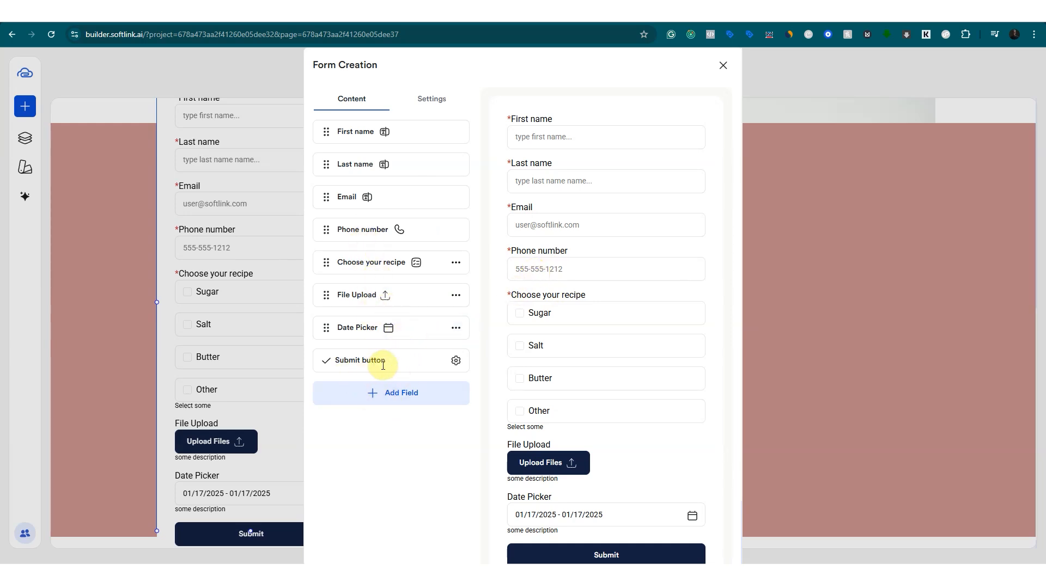
Change the form's submit button text to "Submit your details".
{"action": "left_click", "coordinate": [456, 363]}
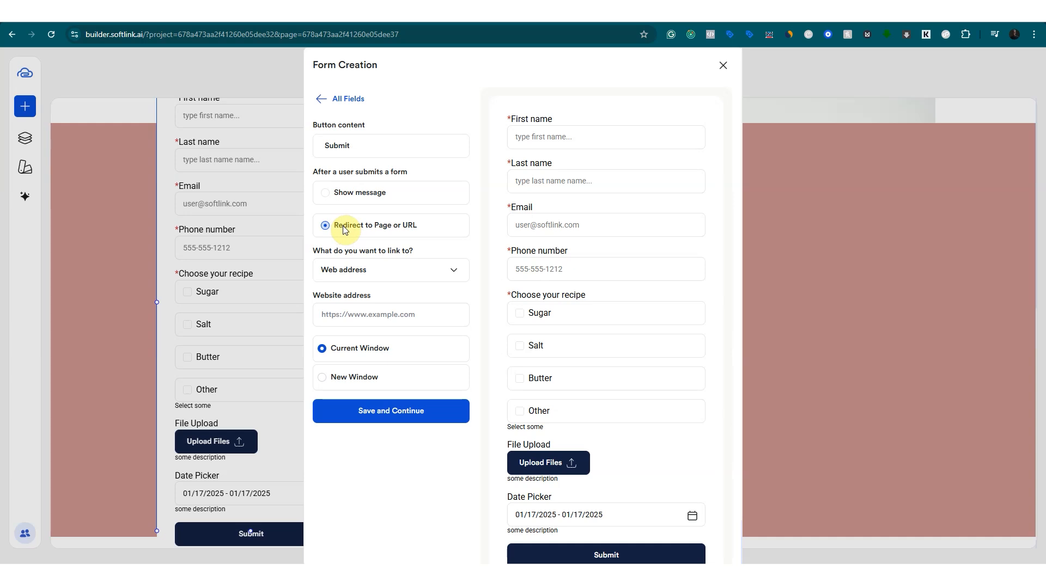
{"action": "left_click", "coordinate": [321, 99]}
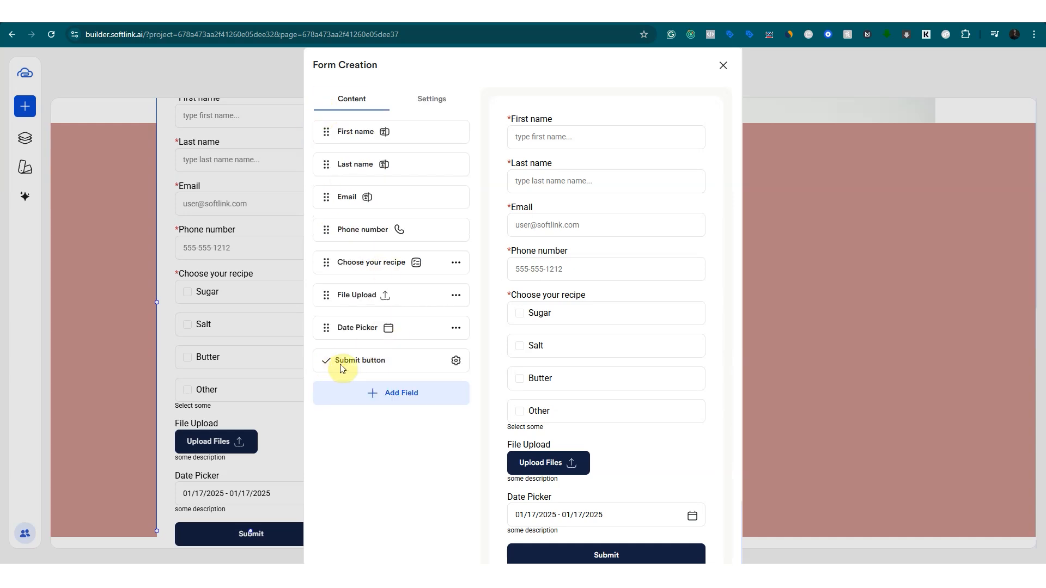
{"action": "left_click", "coordinate": [456, 362]}
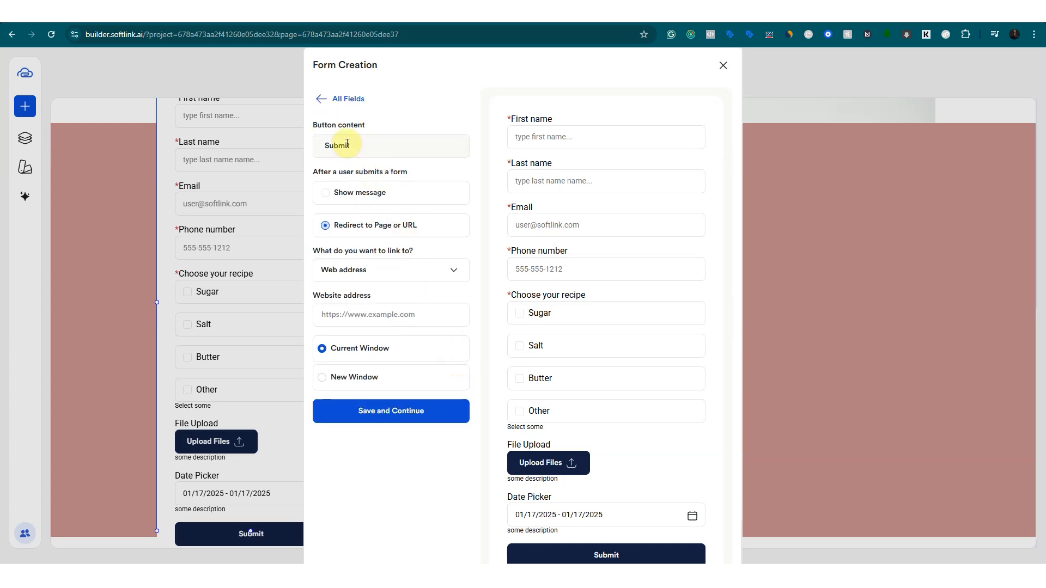
{"action": "left_click_drag", "start_coordinate": [365, 143], "coordinate": [309, 143]}
{"action": "type", "text": "T"}
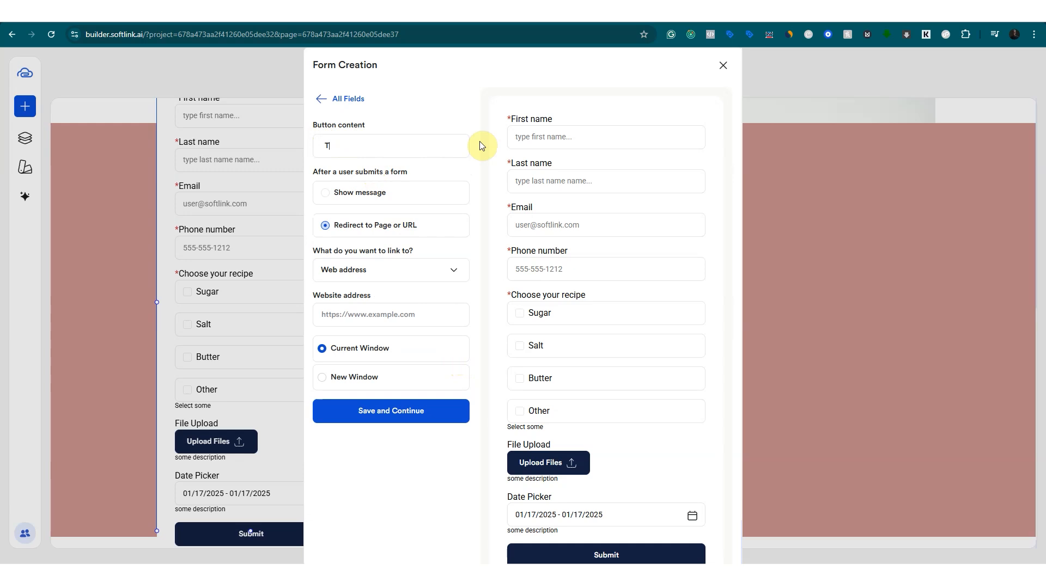
{"action": "key", "text": "BackSpace"}
{"action": "type", "text": "Submit"}
{"action": "type", "text": "your details"}
Try showing a message after form submission, and try redirecting to the Blank Project page instead of a web address.
{"action": "left_click", "coordinate": [326, 199]}
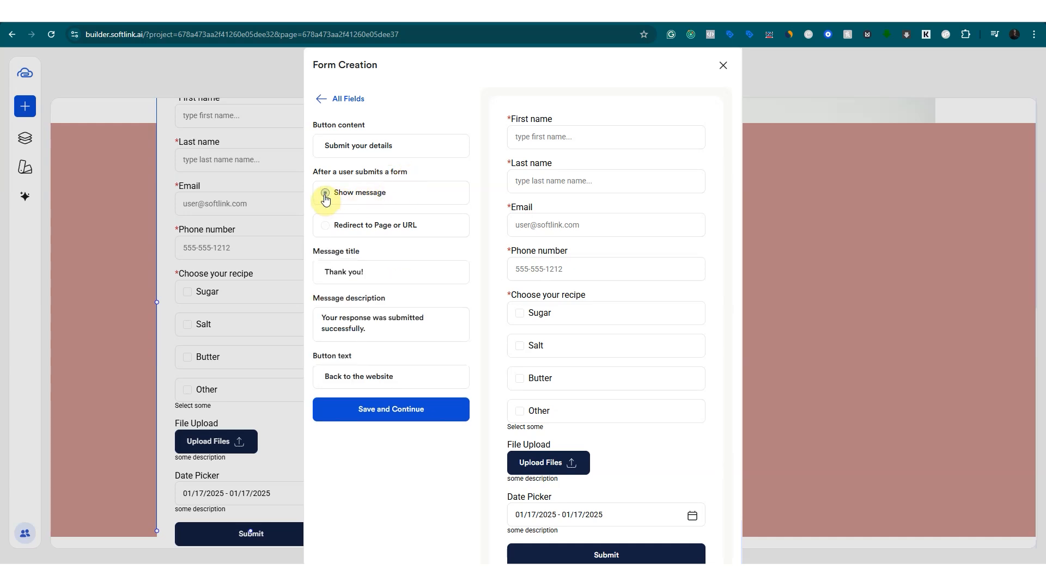
{"action": "left_click", "coordinate": [324, 228]}
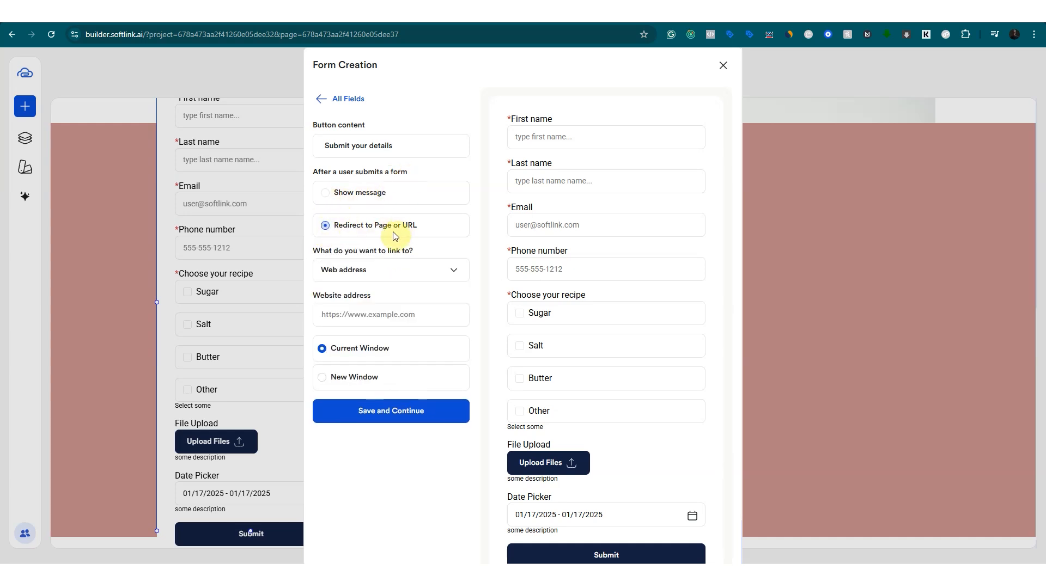
{"action": "left_click", "coordinate": [358, 274]}
{"action": "left_click", "coordinate": [360, 276]}
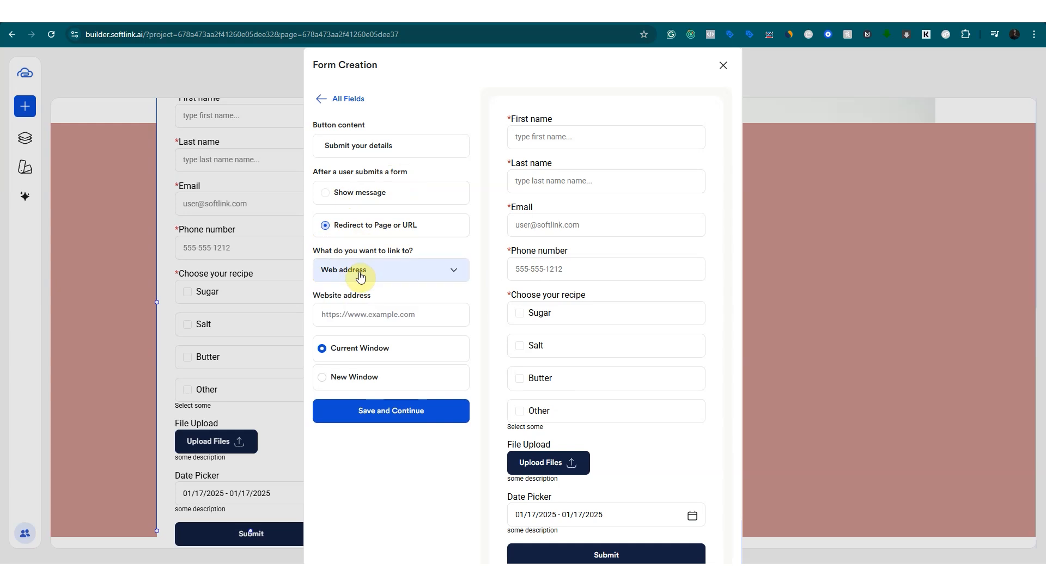
{"action": "left_click", "coordinate": [360, 276]}
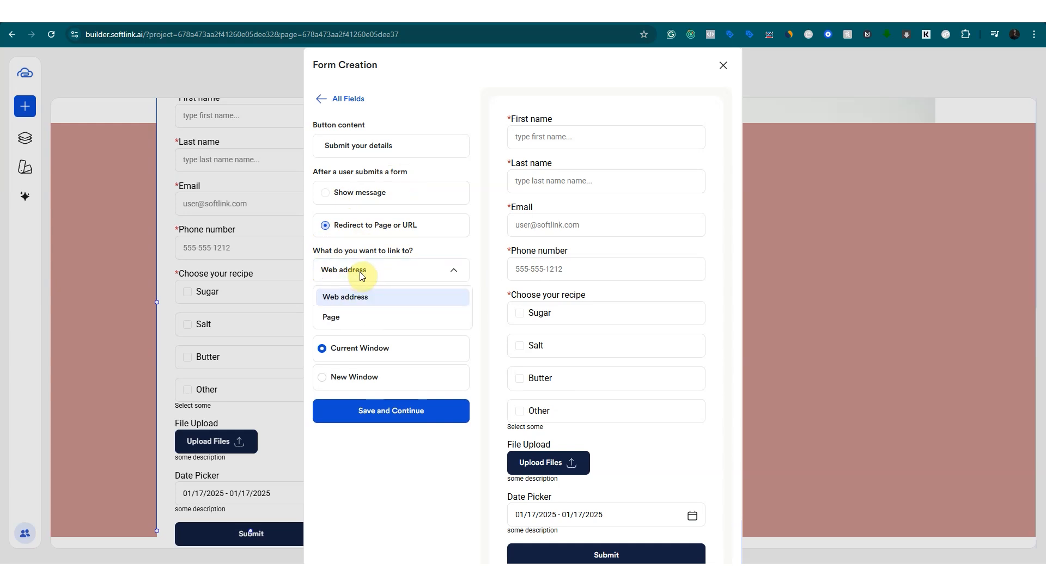
{"action": "left_click", "coordinate": [335, 319]}
{"action": "left_click", "coordinate": [347, 319]}
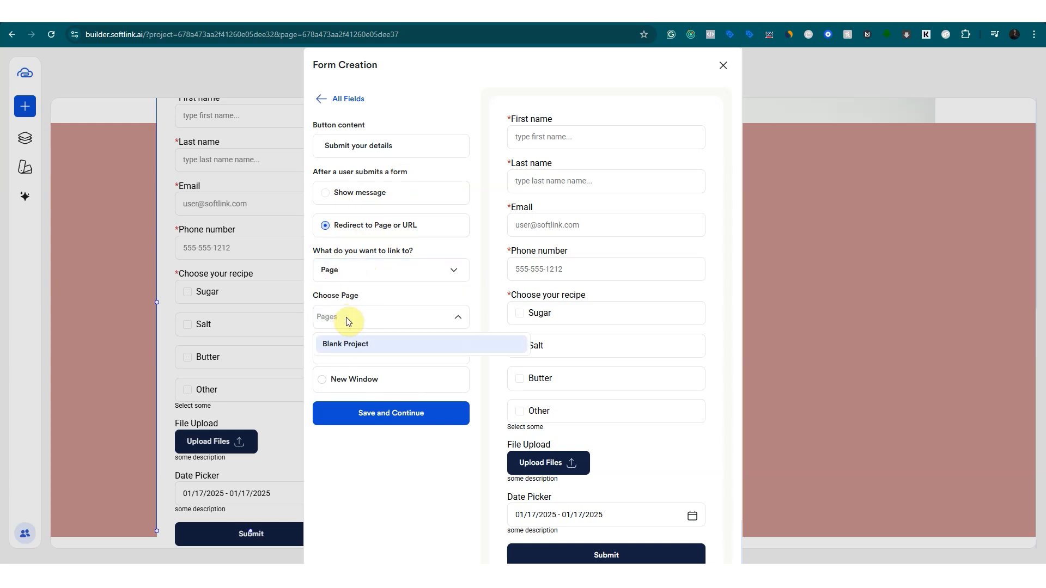
{"action": "left_click", "coordinate": [359, 344]}
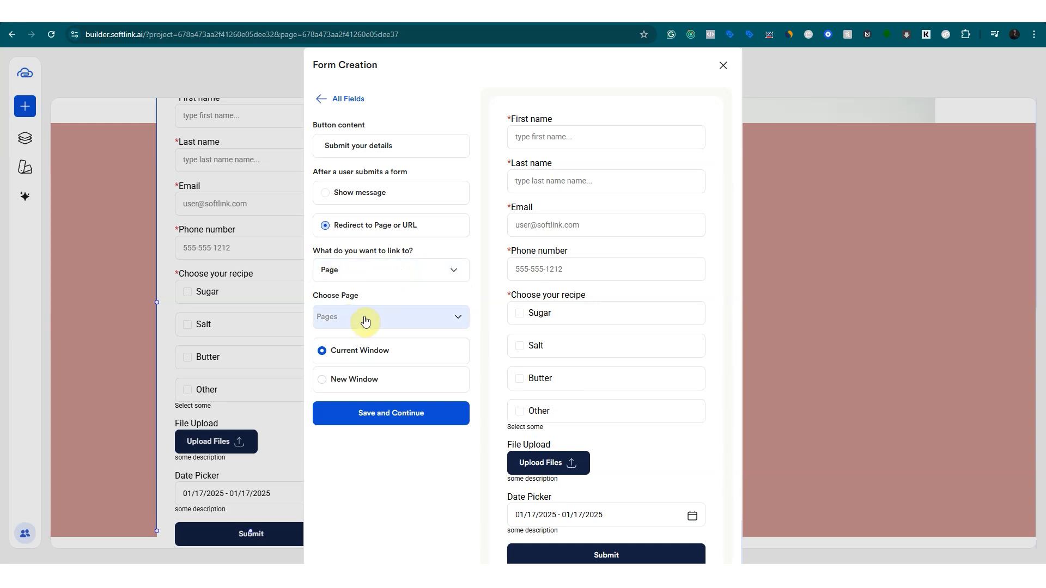
{"action": "left_click", "coordinate": [330, 318]}
{"action": "left_click", "coordinate": [381, 275]}
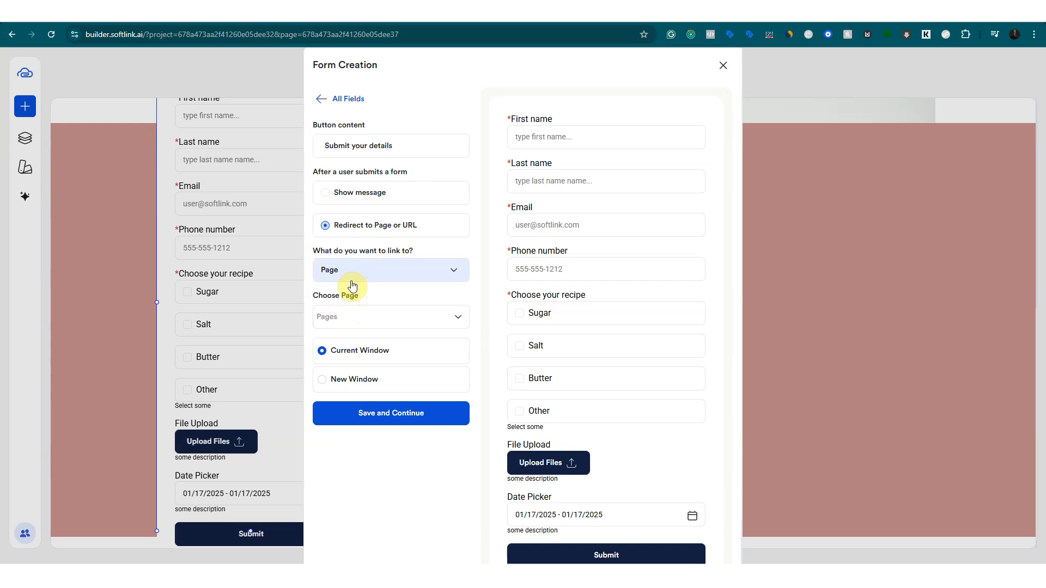
{"action": "left_click", "coordinate": [376, 274]}
{"action": "left_click", "coordinate": [344, 295]}
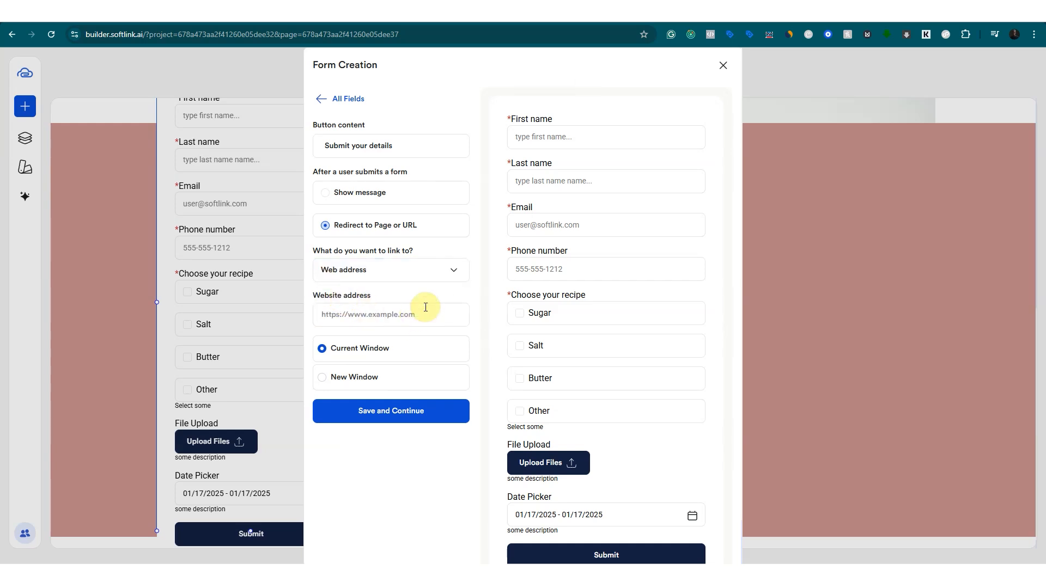
Set the submit button's redirect address to softlink.ai, opening in a new window, and save the button settings.
{"action": "type", "text": "goo"}
{"action": "key", "text": "BackSpace"}
{"action": "key", "text": "BackSpace"}
{"action": "key", "text": "BackSpace"}
{"action": "key", "text": "BackSpace"}
{"action": "type", "text": "softlink.ai"}
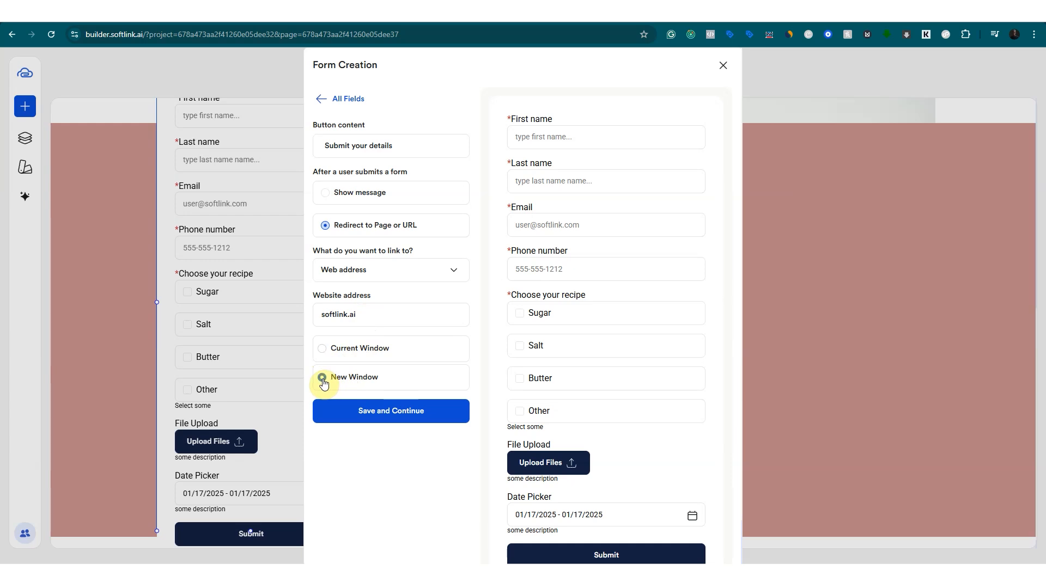
{"action": "left_click", "coordinate": [376, 412]}
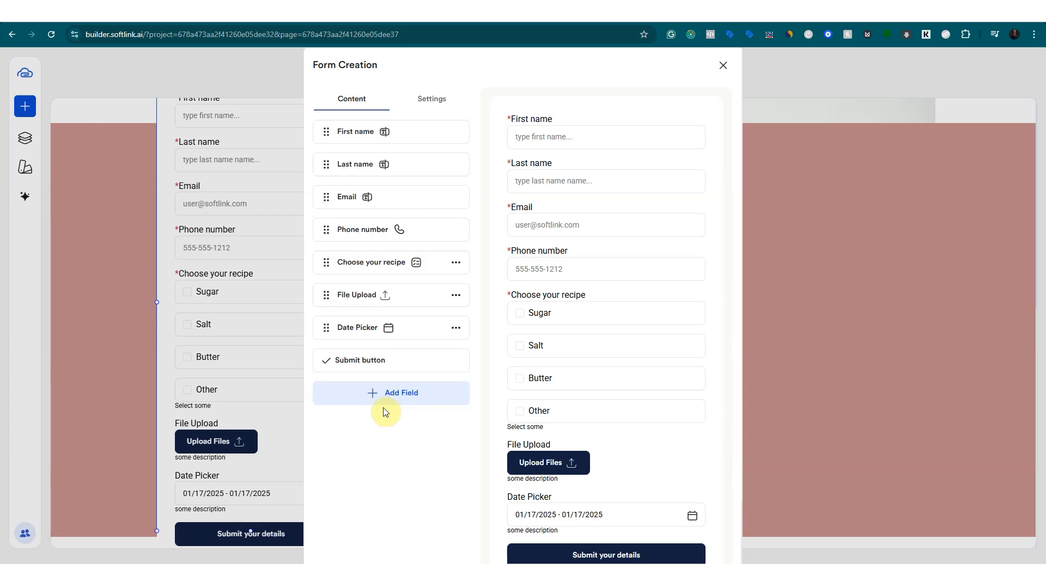
Name the form "Softlink" in its settings and finish the form creation.
{"action": "scroll", "coordinate": [387, 419], "scroll_direction": "down", "scroll_amount": 3}
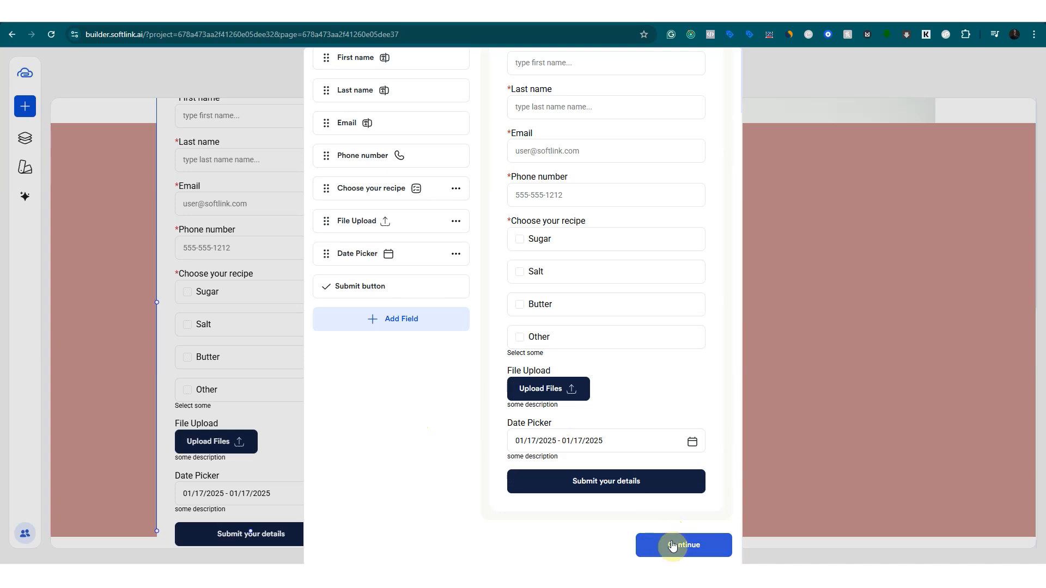
{"action": "scroll", "coordinate": [426, 423], "scroll_direction": "up", "scroll_amount": 3}
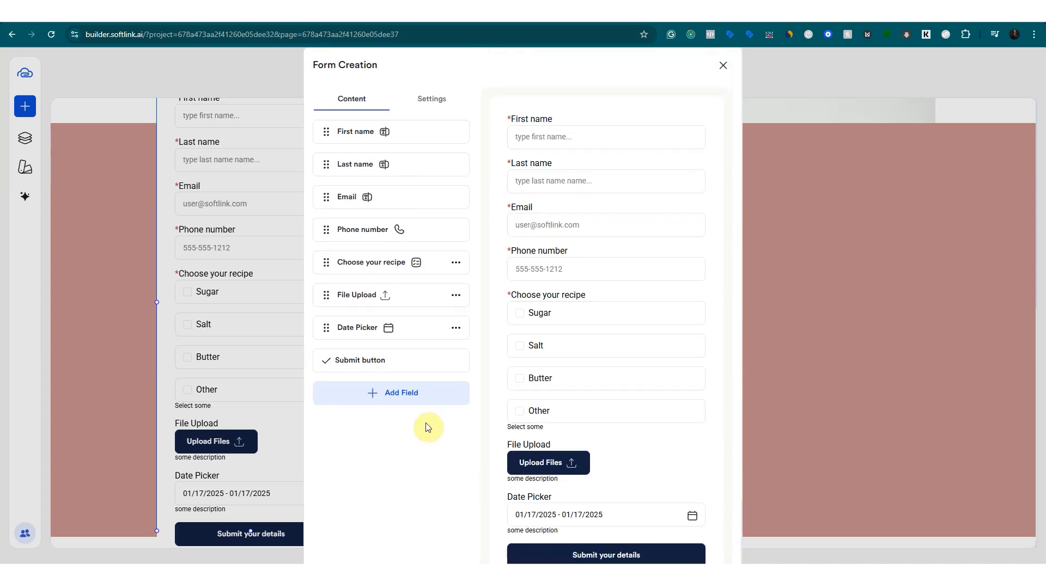
{"action": "left_click", "coordinate": [432, 103]}
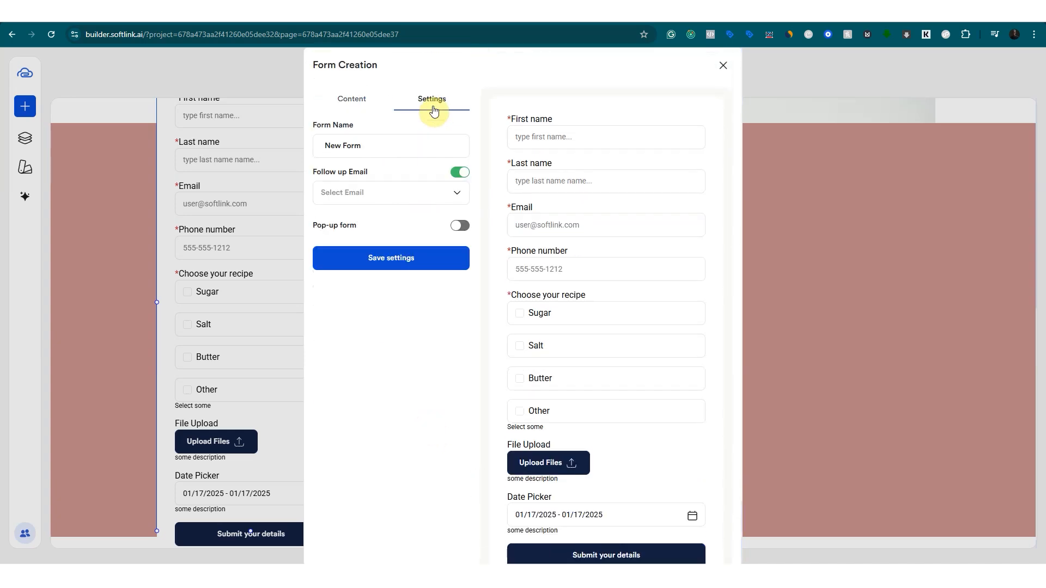
{"action": "left_click_drag", "start_coordinate": [369, 146], "coordinate": [312, 145]}
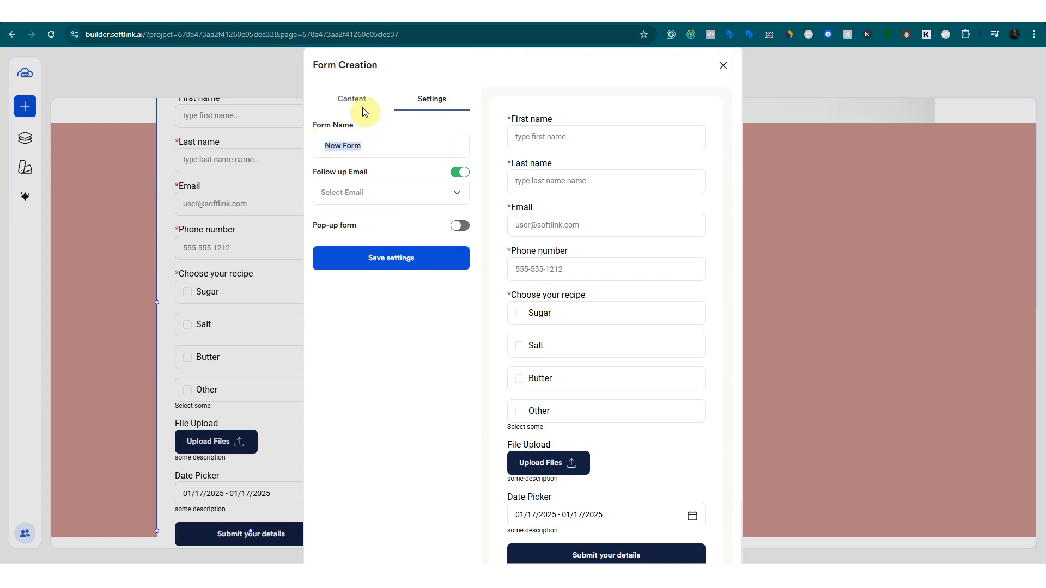
{"action": "type", "text": "Softlink"}
{"action": "left_click", "coordinate": [348, 98]}
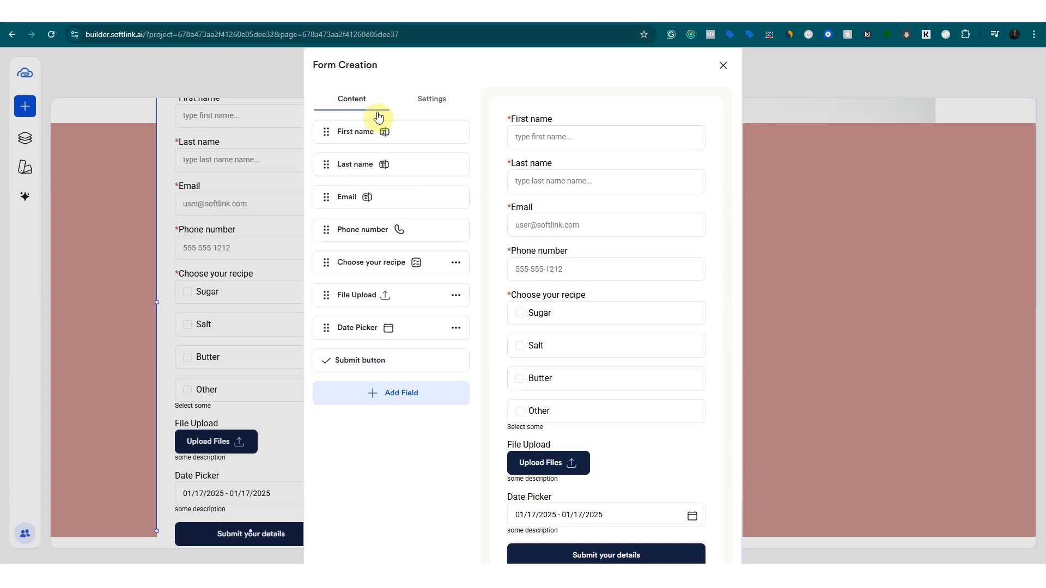
{"action": "scroll", "coordinate": [504, 296], "scroll_direction": "down", "scroll_amount": 2}
{"action": "left_click", "coordinate": [672, 545]}
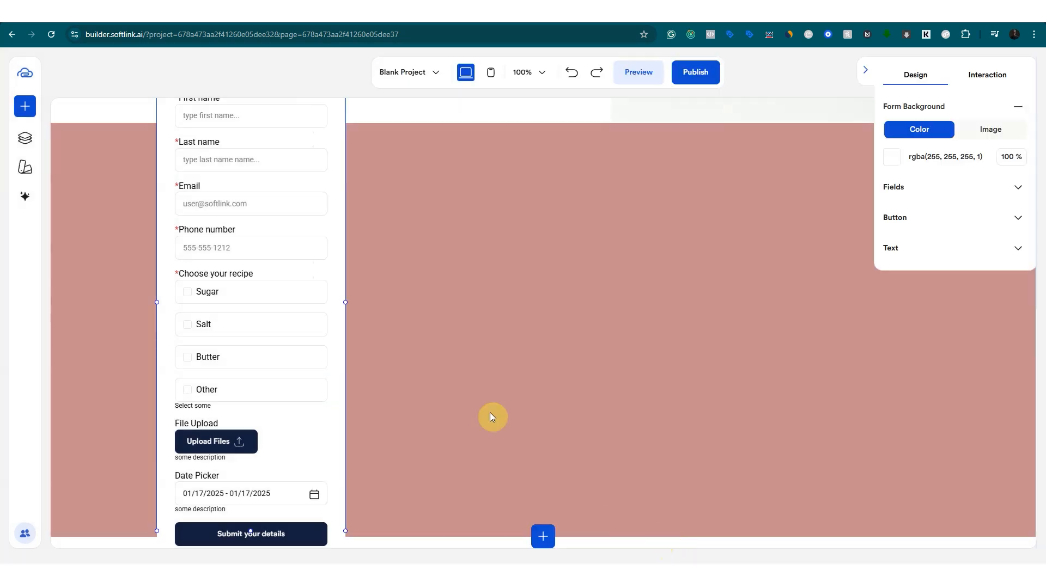
Set the form section's grid to 20 rows.
{"action": "scroll", "coordinate": [327, 261], "scroll_direction": "up", "scroll_amount": 5}
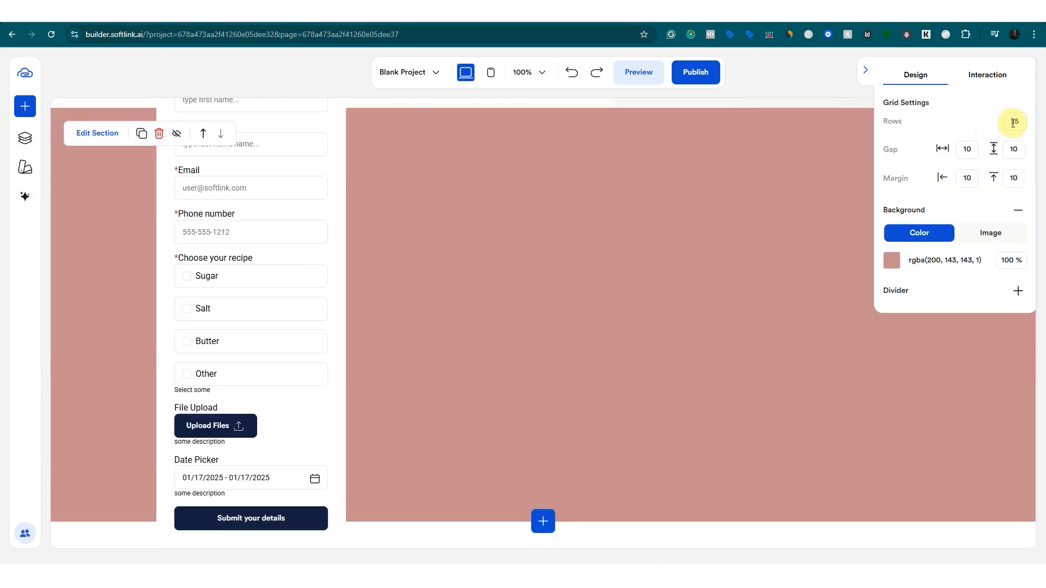
{"action": "left_click_drag", "start_coordinate": [1010, 121], "coordinate": [1037, 121]}
{"action": "type", "text": "20"}
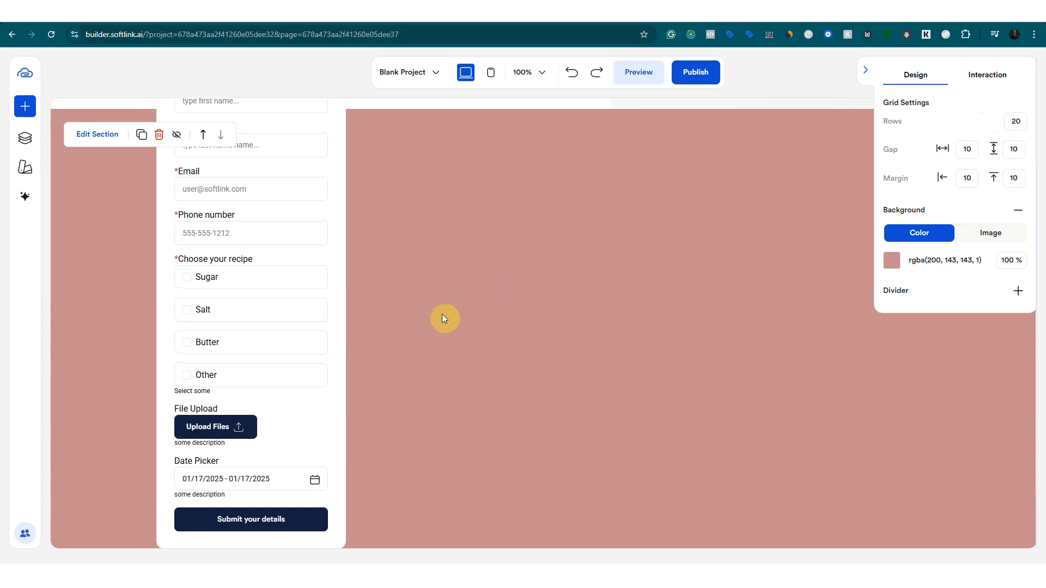
{"action": "scroll", "coordinate": [443, 315], "scroll_direction": "up", "scroll_amount": 4}
{"action": "scroll", "coordinate": [380, 287], "scroll_direction": "down", "scroll_amount": 5}
Tick the form's "Other" choice on the canvas and lower the form's top edge to add space beneath the hero section.
{"action": "left_click", "coordinate": [299, 236]}
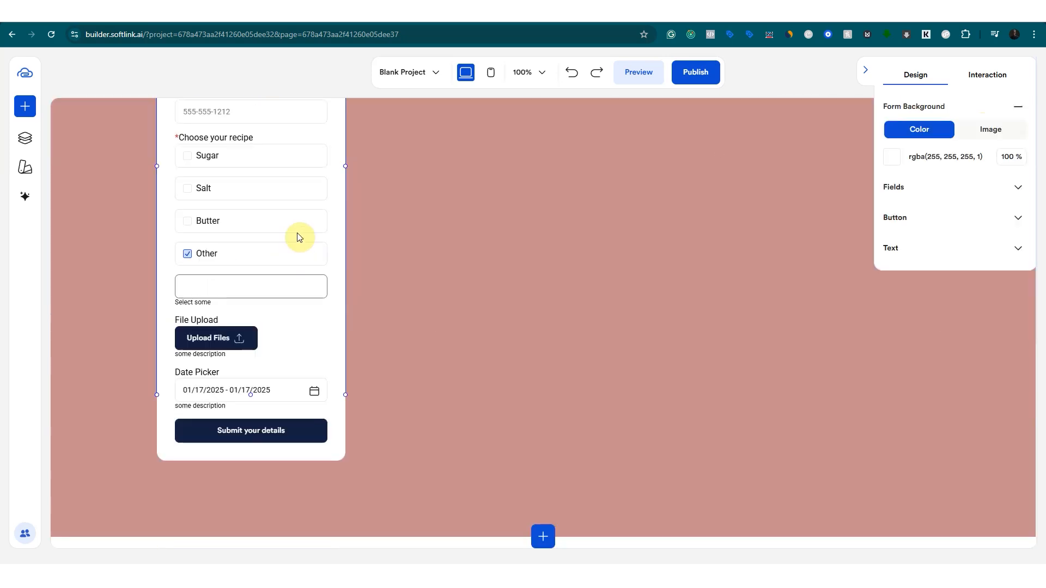
{"action": "scroll", "coordinate": [381, 251], "scroll_direction": "up", "scroll_amount": 5}
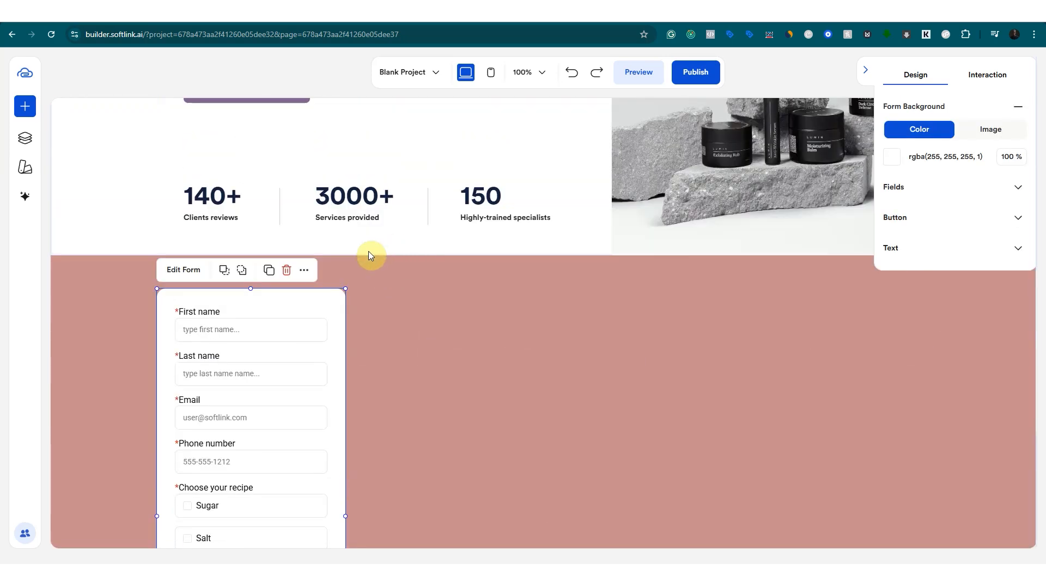
{"action": "scroll", "coordinate": [283, 357], "scroll_direction": "up", "scroll_amount": 1}
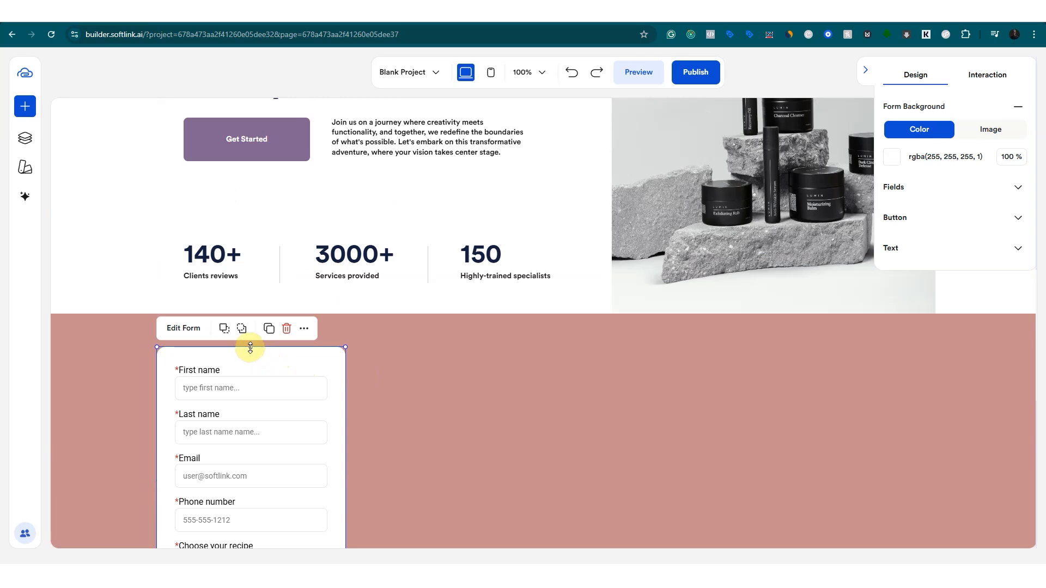
{"action": "left_click_drag", "start_coordinate": [250, 348], "coordinate": [281, 394]}
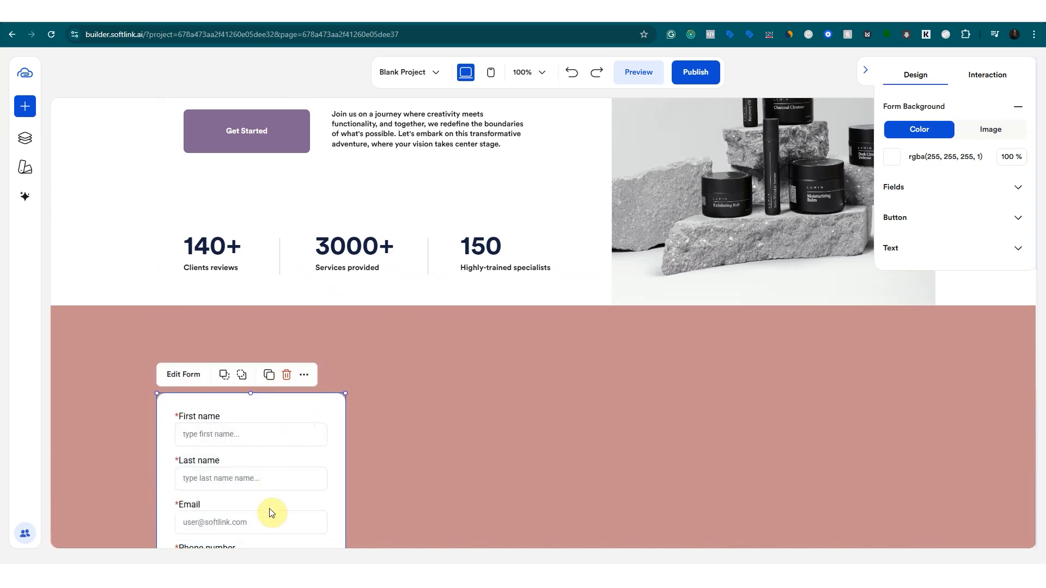
{"action": "scroll", "coordinate": [271, 514], "scroll_direction": "down", "scroll_amount": 6}
{"action": "scroll", "coordinate": [289, 416], "scroll_direction": "up", "scroll_amount": 5}
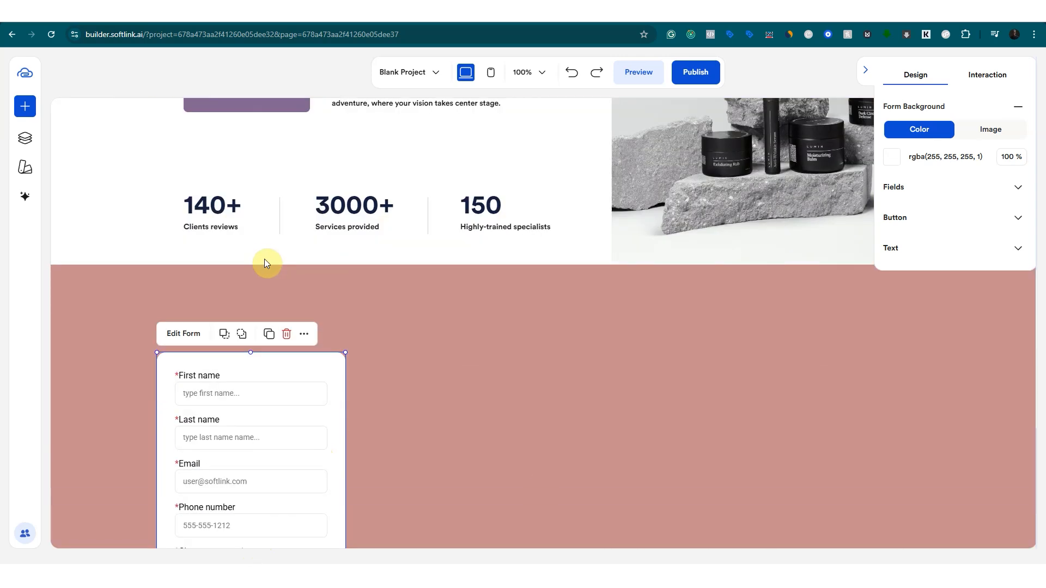
{"action": "scroll", "coordinate": [265, 262], "scroll_direction": "up", "scroll_amount": 1}
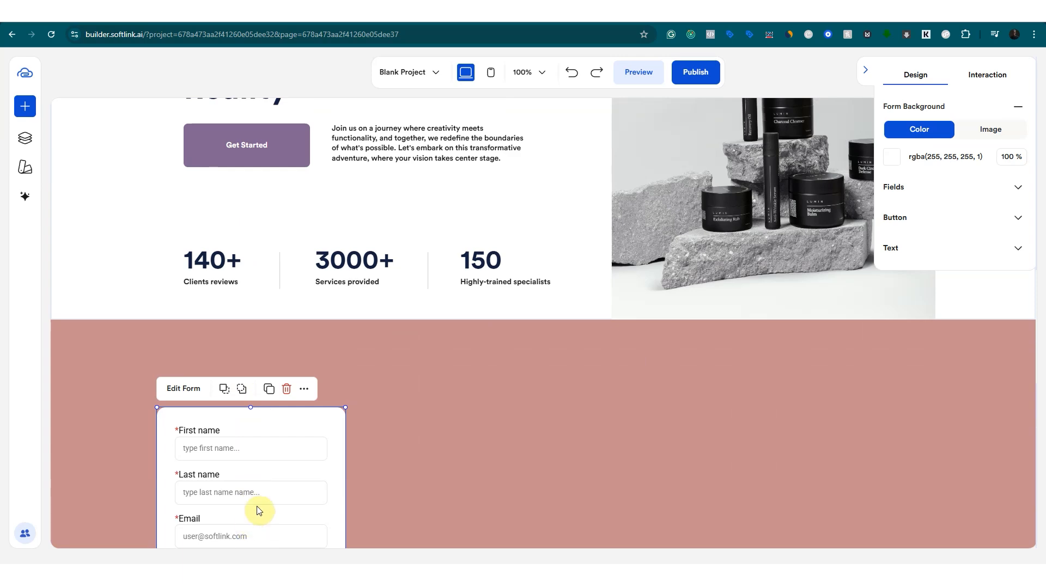
{"action": "left_click_drag", "start_coordinate": [251, 408], "coordinate": [257, 512]}
{"action": "scroll", "coordinate": [309, 409], "scroll_direction": "down", "scroll_amount": 1}
{"action": "scroll", "coordinate": [390, 296], "scroll_direction": "down", "scroll_amount": 9}
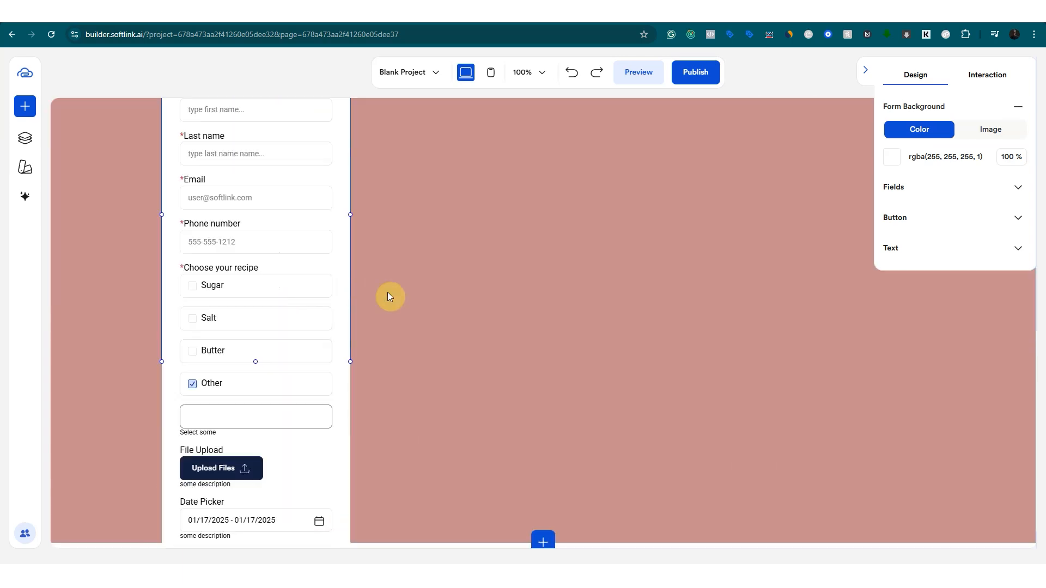
Move the form further right in its section, with its upper edge close beneath the hero section.
{"action": "scroll", "coordinate": [399, 282], "scroll_direction": "up", "scroll_amount": 6}
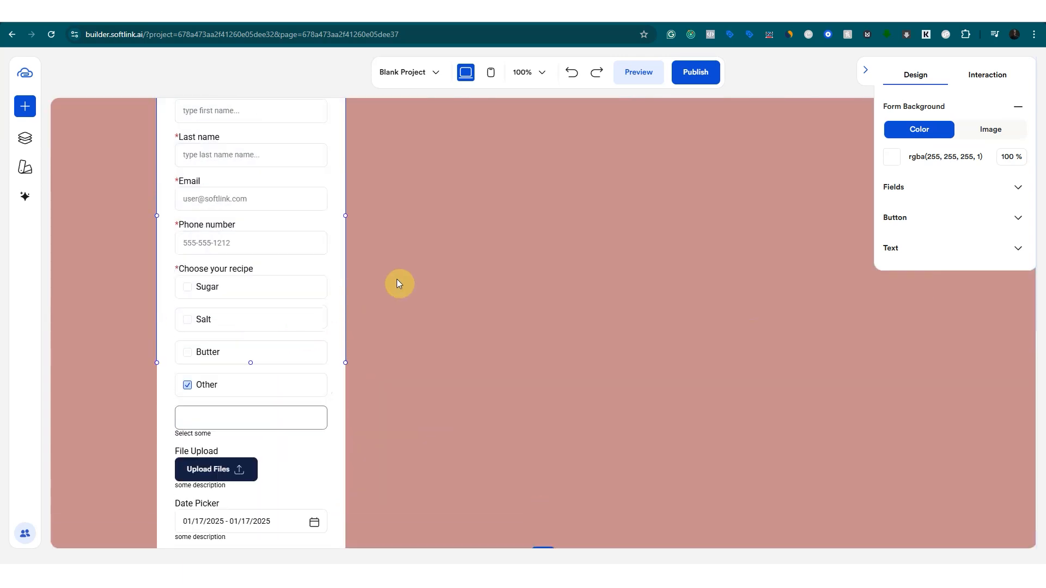
{"action": "left_click_drag", "start_coordinate": [252, 354], "coordinate": [260, 499]}
{"action": "scroll", "coordinate": [404, 335], "scroll_direction": "down", "scroll_amount": 8}
{"action": "left_click_drag", "start_coordinate": [339, 375], "coordinate": [364, 266]}
{"action": "left_click_drag", "start_coordinate": [404, 322], "coordinate": [408, 321]}
{"action": "scroll", "coordinate": [523, 320], "scroll_direction": "up", "scroll_amount": 4}
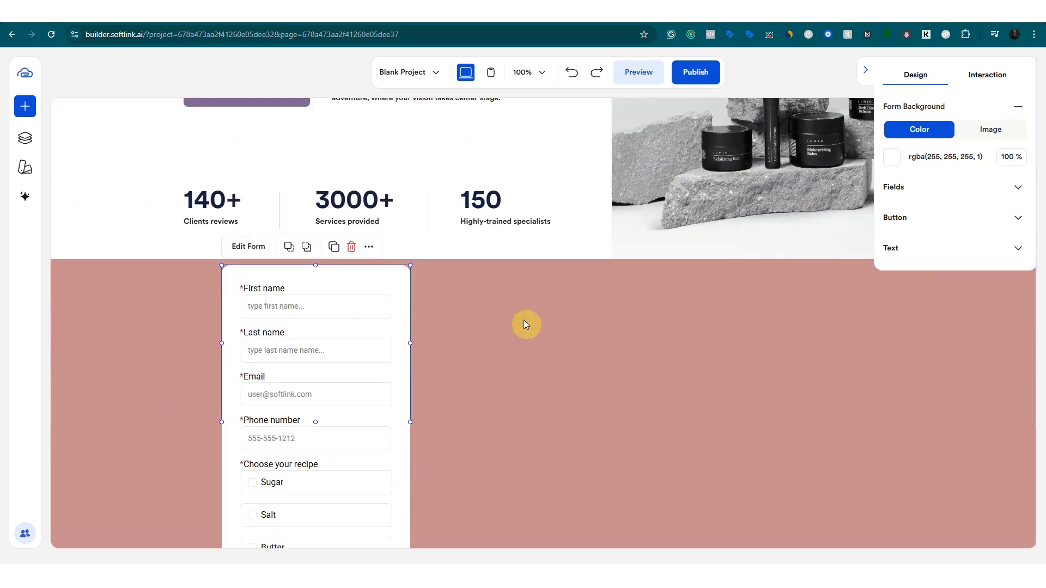
Lower the form slightly to widen the gap beneath the hero section, and tick its "Sugar" and "Salt" choices.
{"action": "scroll", "coordinate": [518, 372], "scroll_direction": "down", "scroll_amount": 4}
{"action": "left_click_drag", "start_coordinate": [345, 276], "coordinate": [340, 304]}
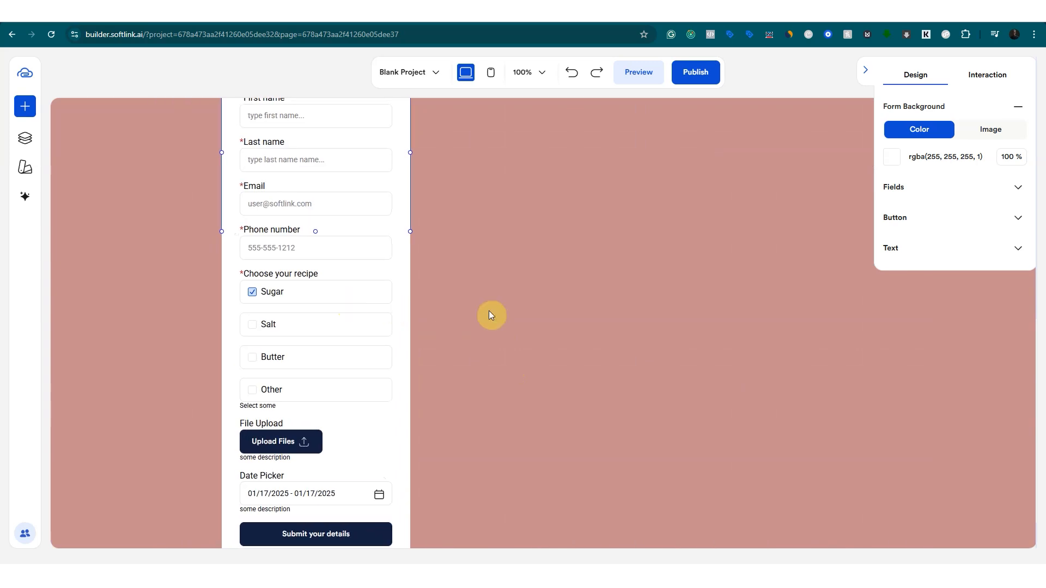
{"action": "scroll", "coordinate": [497, 311], "scroll_direction": "up", "scroll_amount": 5}
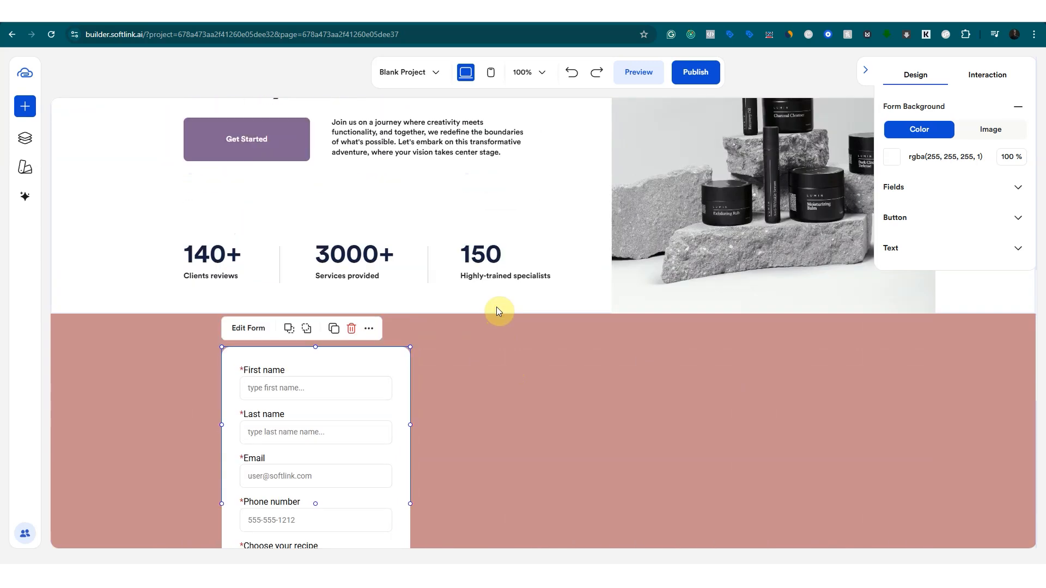
{"action": "scroll", "coordinate": [496, 304], "scroll_direction": "down", "scroll_amount": 5}
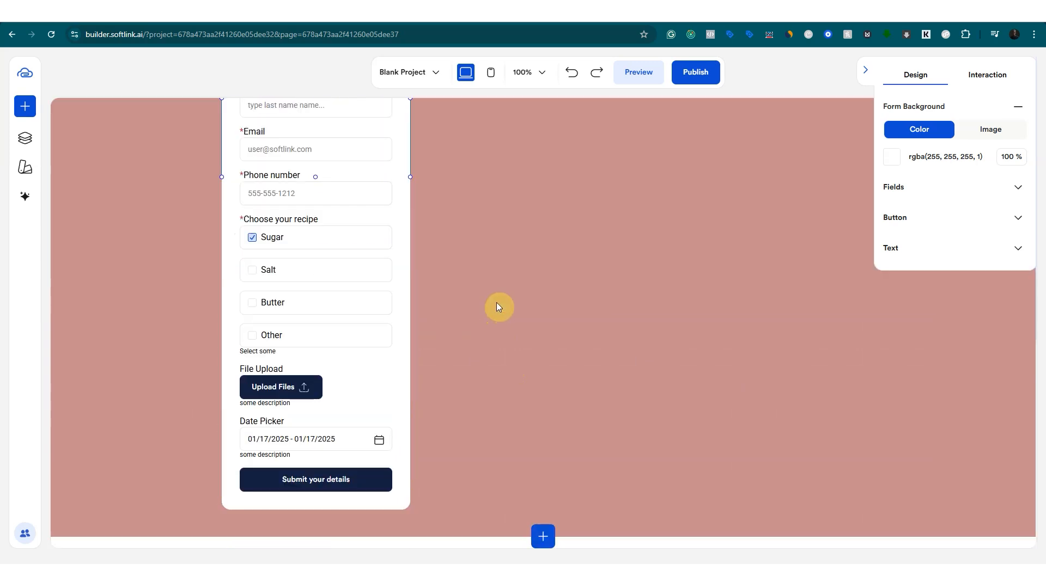
{"action": "left_click", "coordinate": [340, 277]}
{"action": "scroll", "coordinate": [359, 221], "scroll_direction": "up", "scroll_amount": 5}
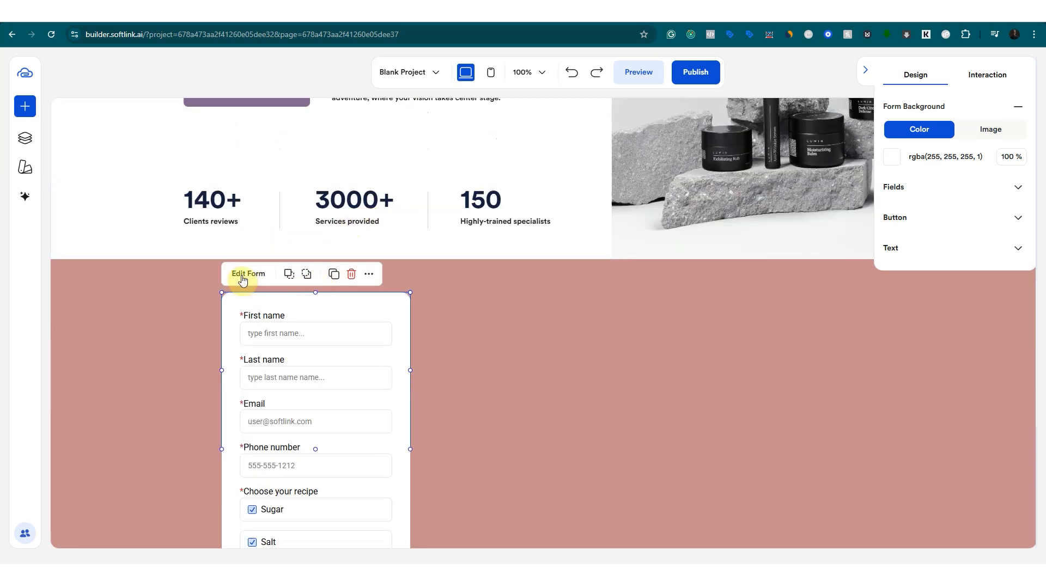
Delete the "Choose your recipe" and "File Upload" fields from the form and apply the edit.
{"action": "left_click", "coordinate": [243, 279]}
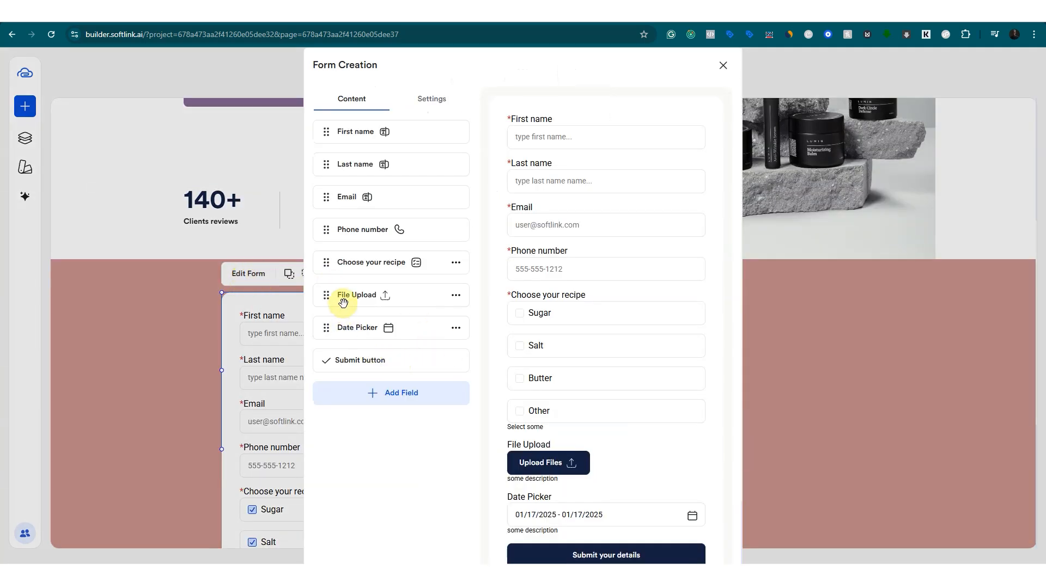
{"action": "left_click", "coordinate": [456, 264]}
{"action": "left_click", "coordinate": [428, 308]}
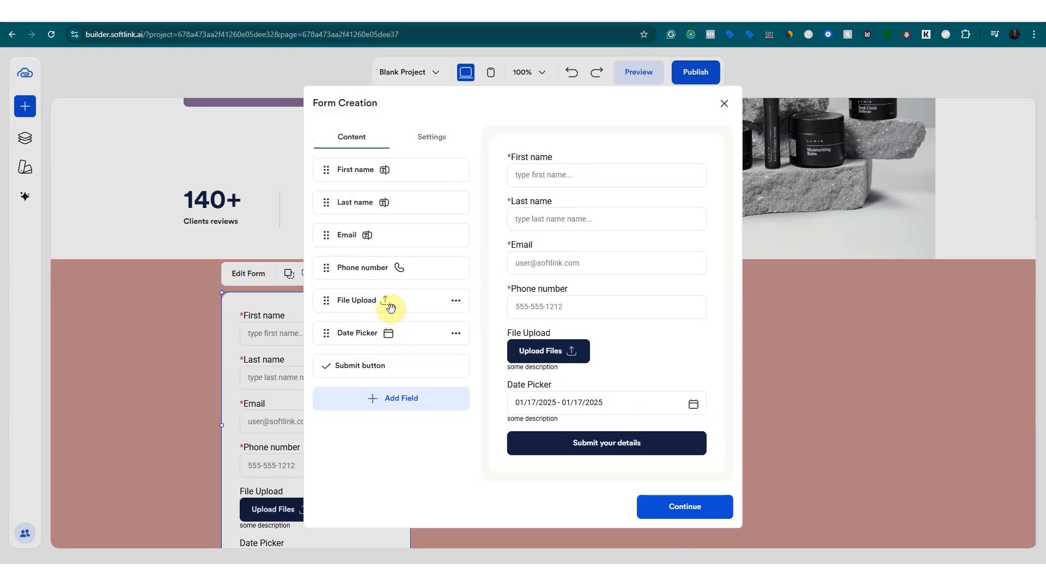
{"action": "left_click", "coordinate": [456, 301]}
{"action": "left_click", "coordinate": [419, 350]}
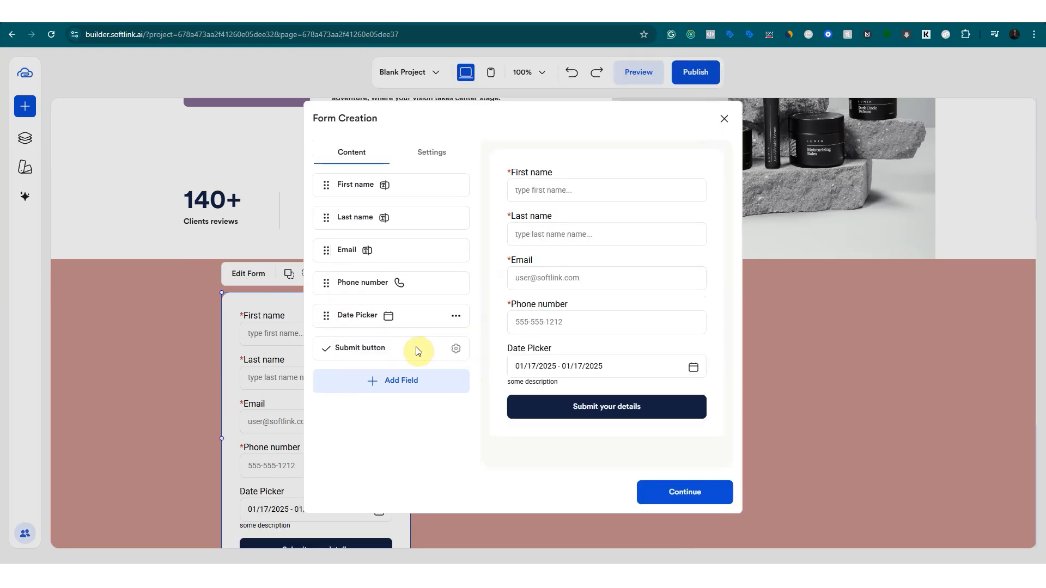
{"action": "left_click", "coordinate": [689, 500]}
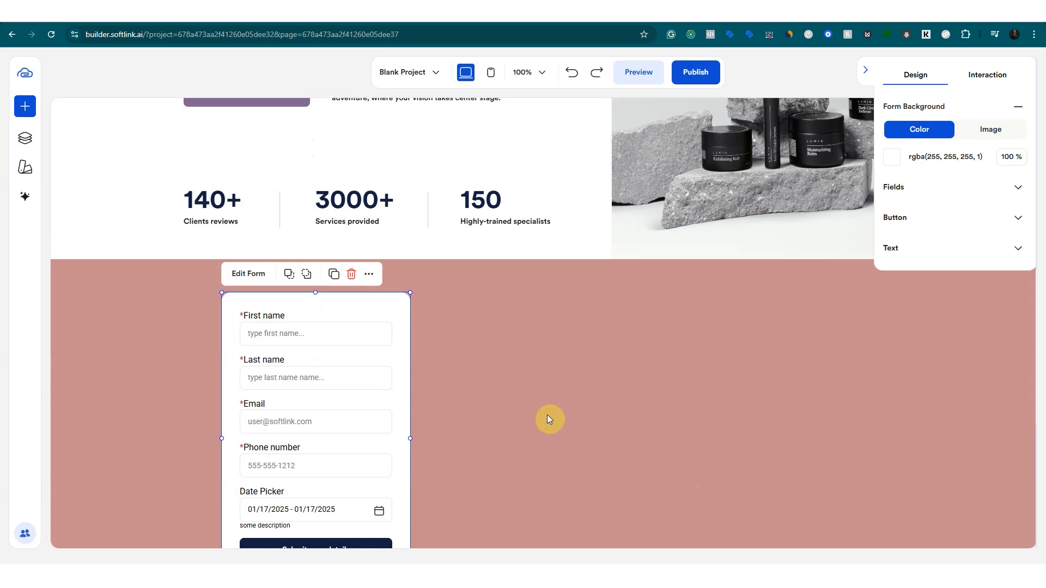
Link the hero section's "Get Started" button to the page section "standard - blank" and save the link.
{"action": "scroll", "coordinate": [547, 416], "scroll_direction": "down", "scroll_amount": 2}
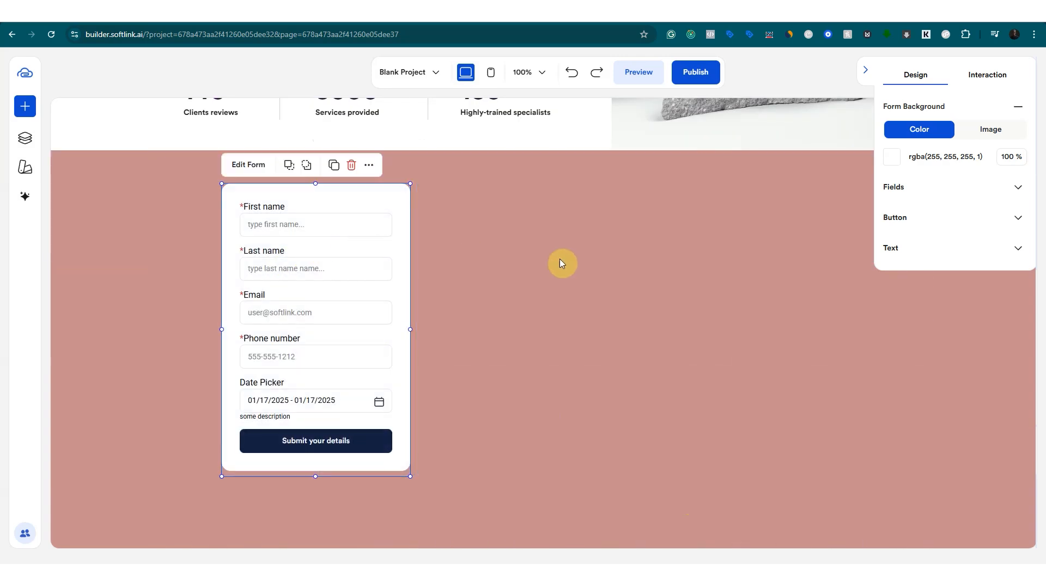
{"action": "scroll", "coordinate": [547, 258], "scroll_direction": "up", "scroll_amount": 7}
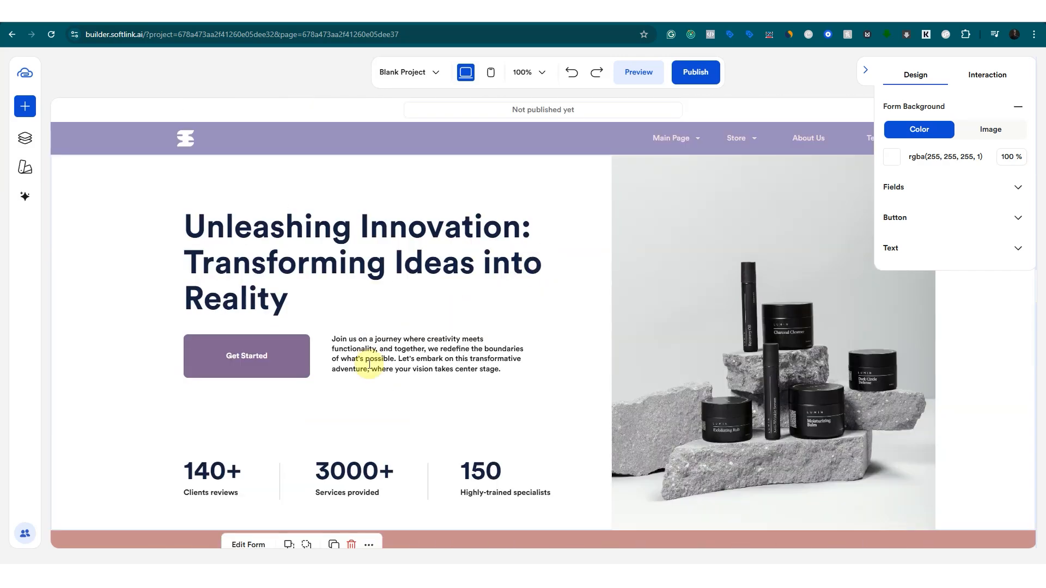
{"action": "left_click", "coordinate": [350, 368]}
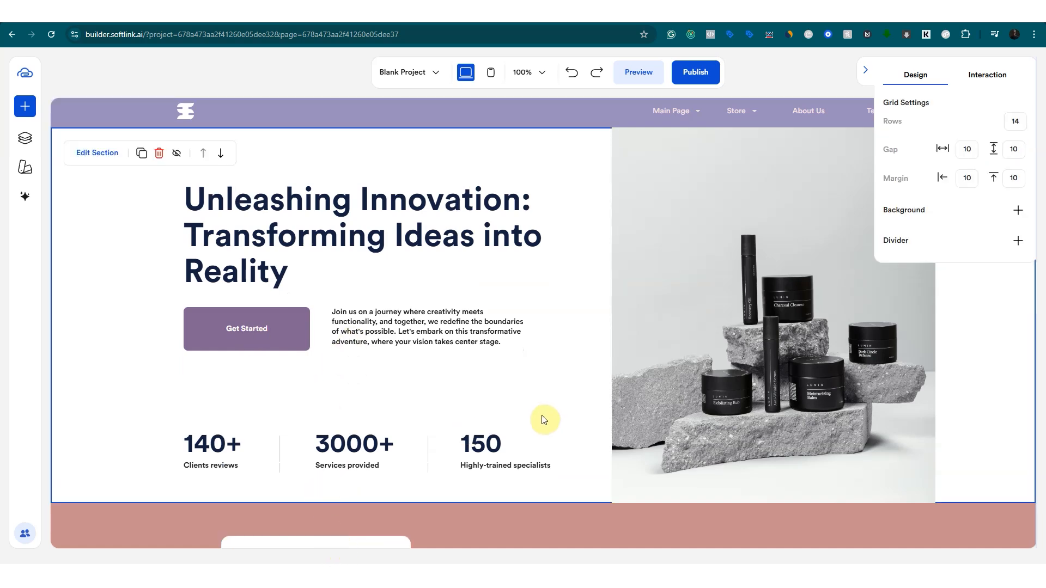
{"action": "scroll", "coordinate": [479, 367], "scroll_direction": "down", "scroll_amount": 2}
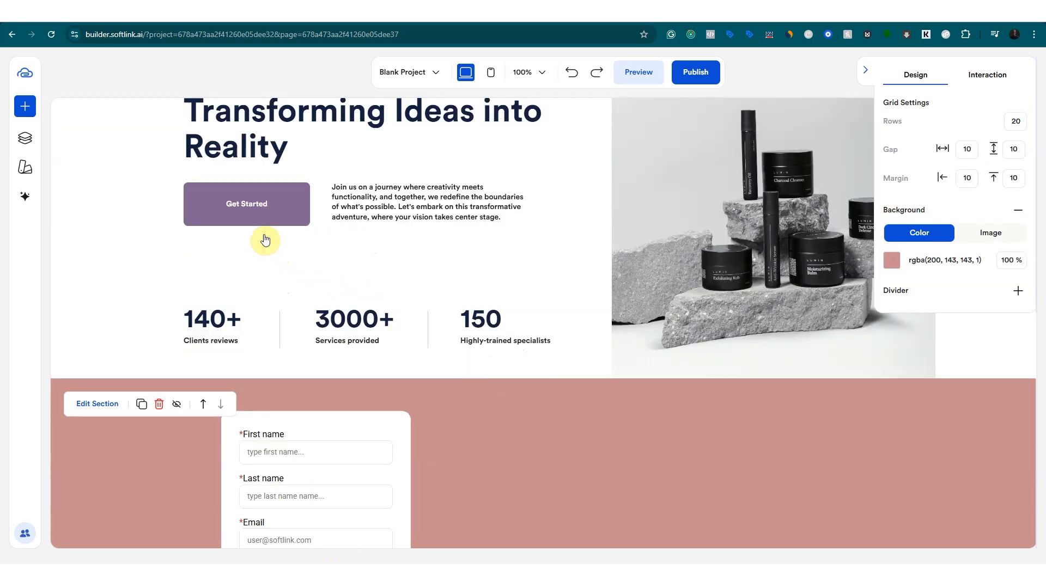
{"action": "scroll", "coordinate": [265, 240], "scroll_direction": "up", "scroll_amount": 1}
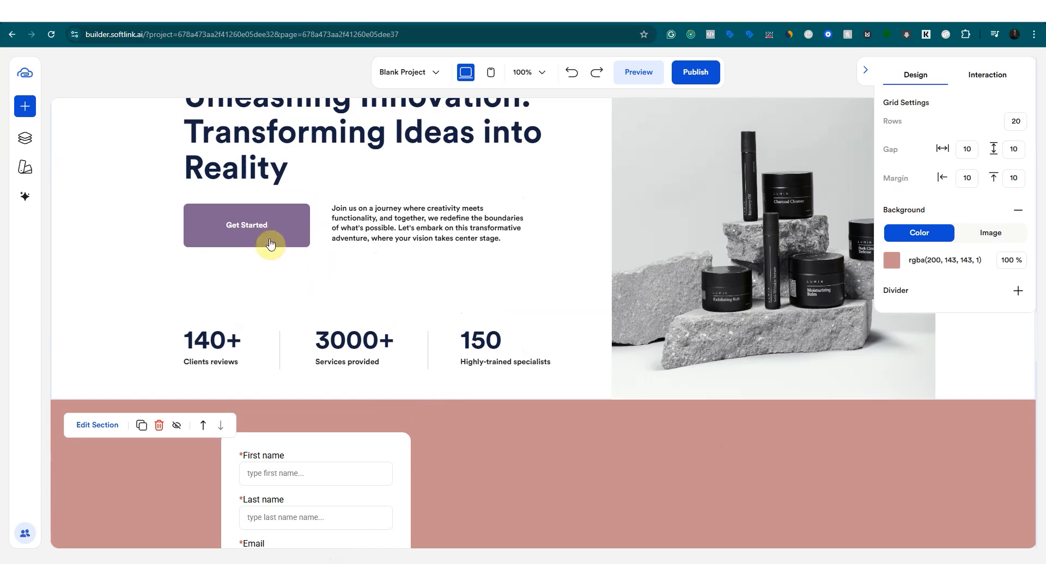
{"action": "left_click", "coordinate": [246, 233]}
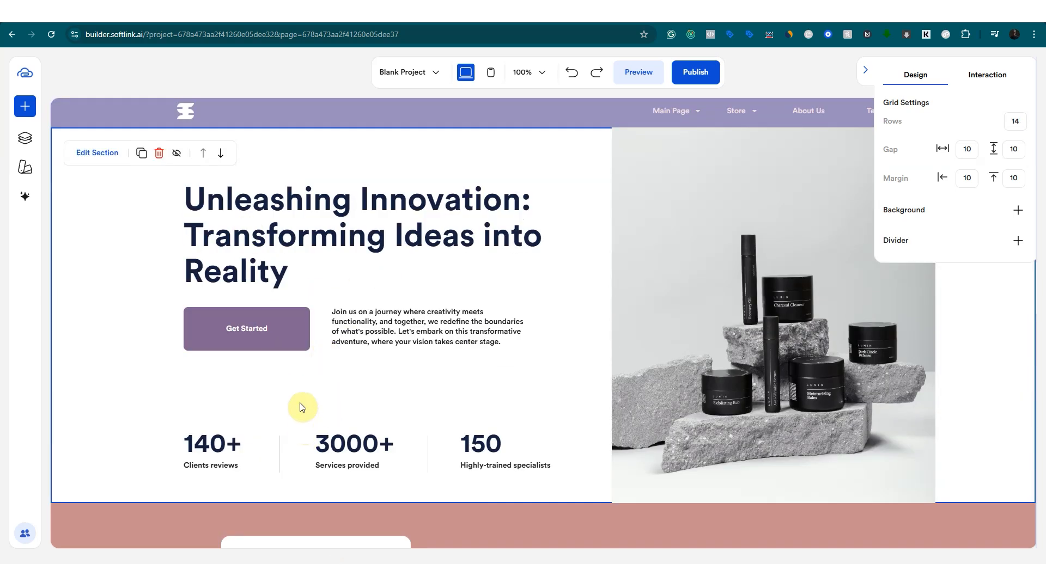
{"action": "scroll", "coordinate": [285, 242], "scroll_direction": "up", "scroll_amount": 1}
{"action": "left_click", "coordinate": [255, 363]}
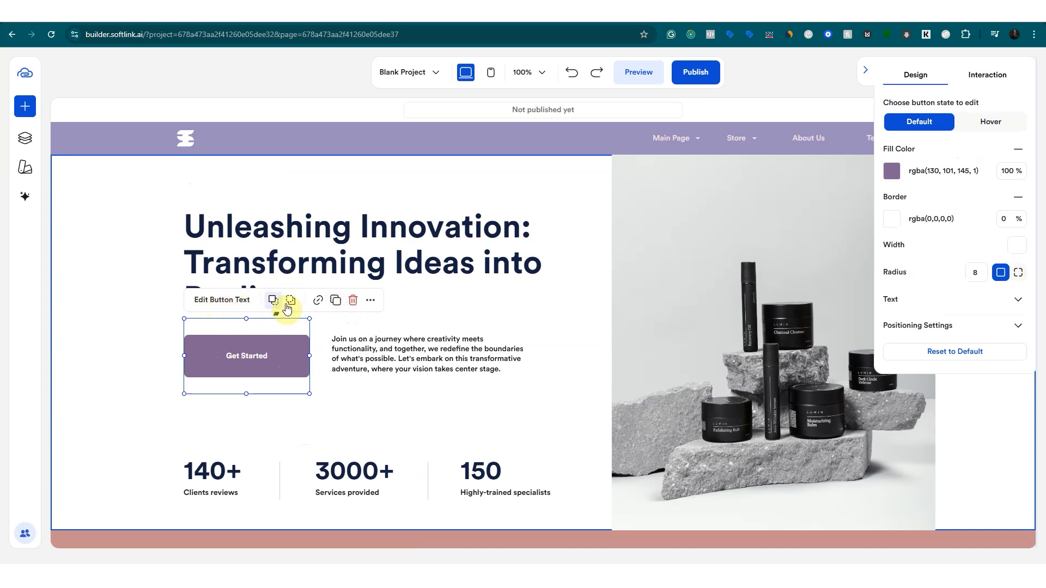
{"action": "left_click", "coordinate": [326, 303]}
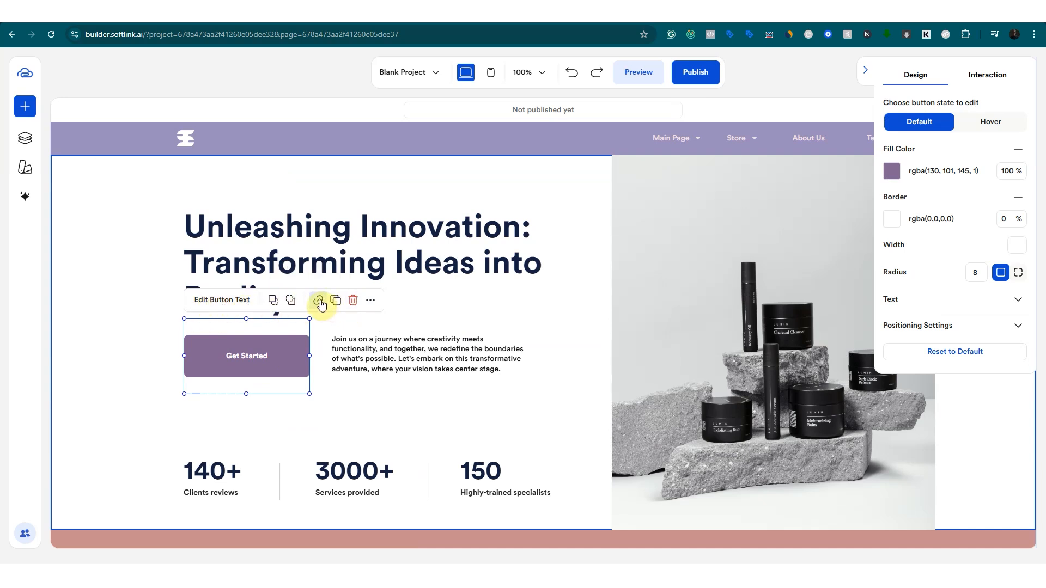
{"action": "left_click", "coordinate": [363, 380]}
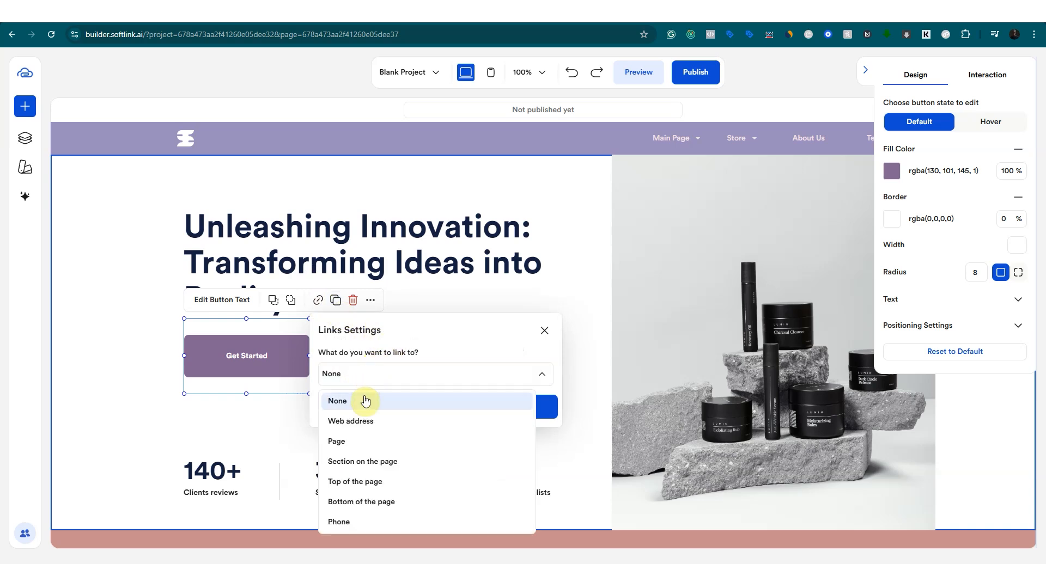
{"action": "left_click", "coordinate": [364, 467]}
{"action": "left_click", "coordinate": [362, 425]}
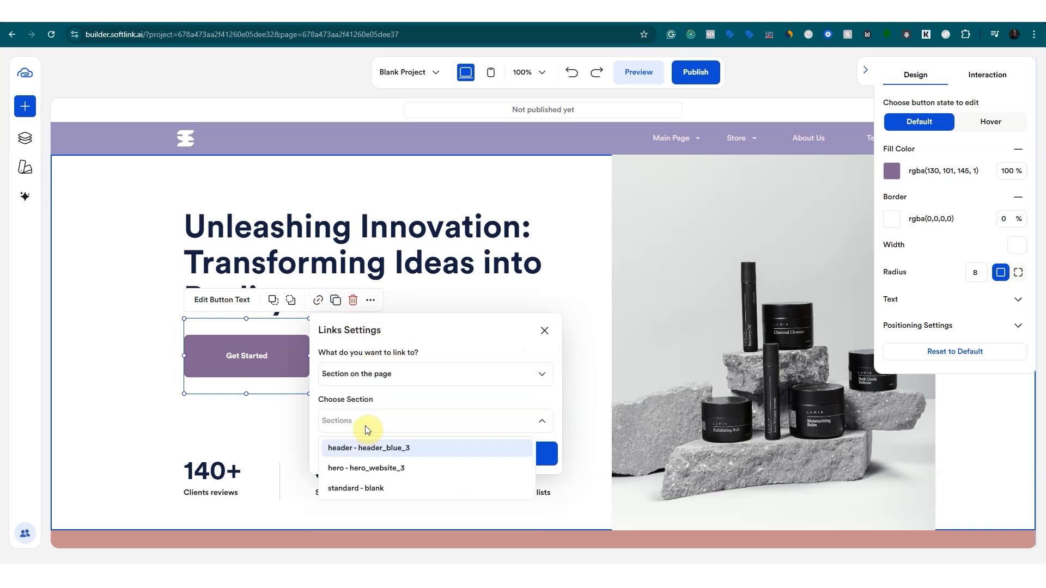
{"action": "left_click", "coordinate": [355, 491]}
{"action": "scroll", "coordinate": [582, 420], "scroll_direction": "down", "scroll_amount": 5}
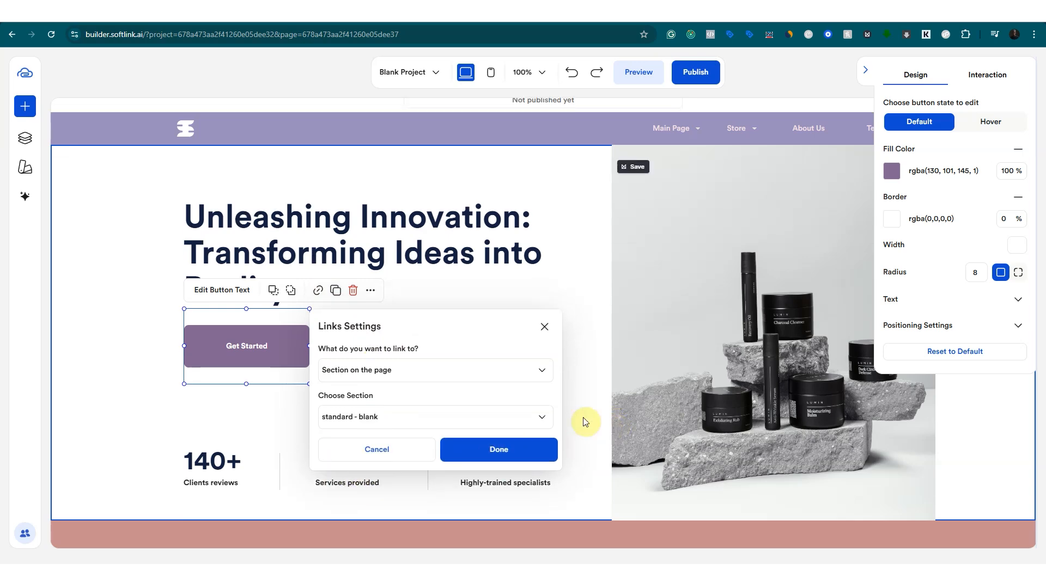
{"action": "left_click", "coordinate": [515, 186]}
Check the form section's grid and interaction settings, and collapse the editor bar.
{"action": "left_click", "coordinate": [547, 361]}
{"action": "scroll", "coordinate": [544, 358], "scroll_direction": "down", "scroll_amount": 2}
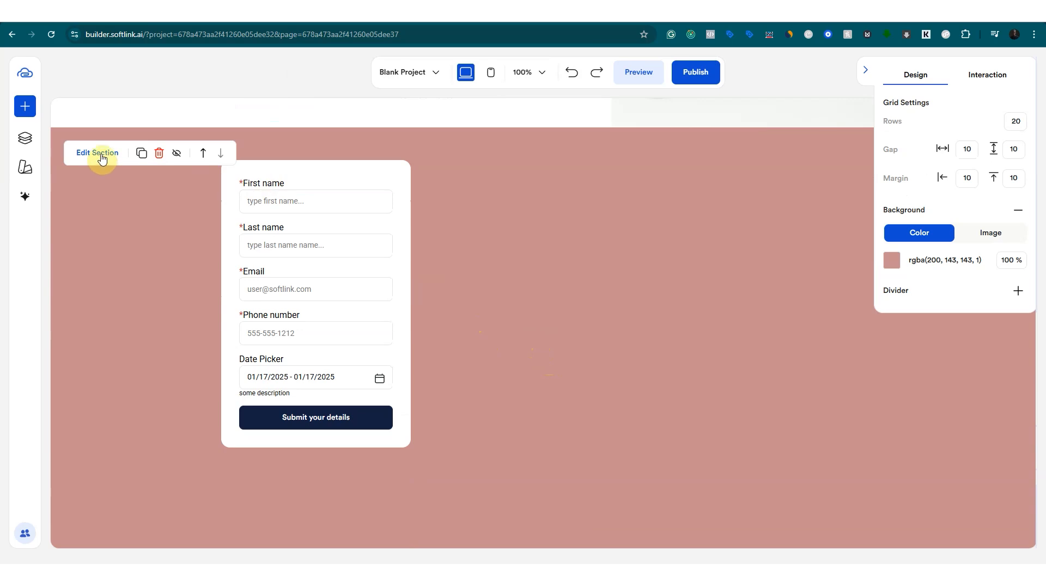
{"action": "left_click", "coordinate": [987, 76]}
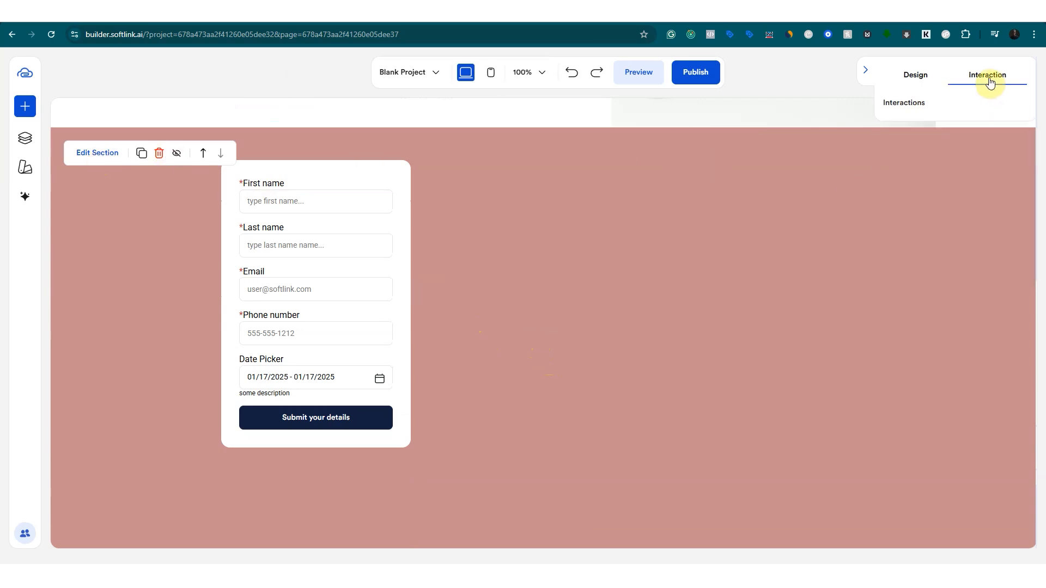
{"action": "left_click", "coordinate": [851, 76]}
{"action": "scroll", "coordinate": [436, 245], "scroll_direction": "up", "scroll_amount": 7}
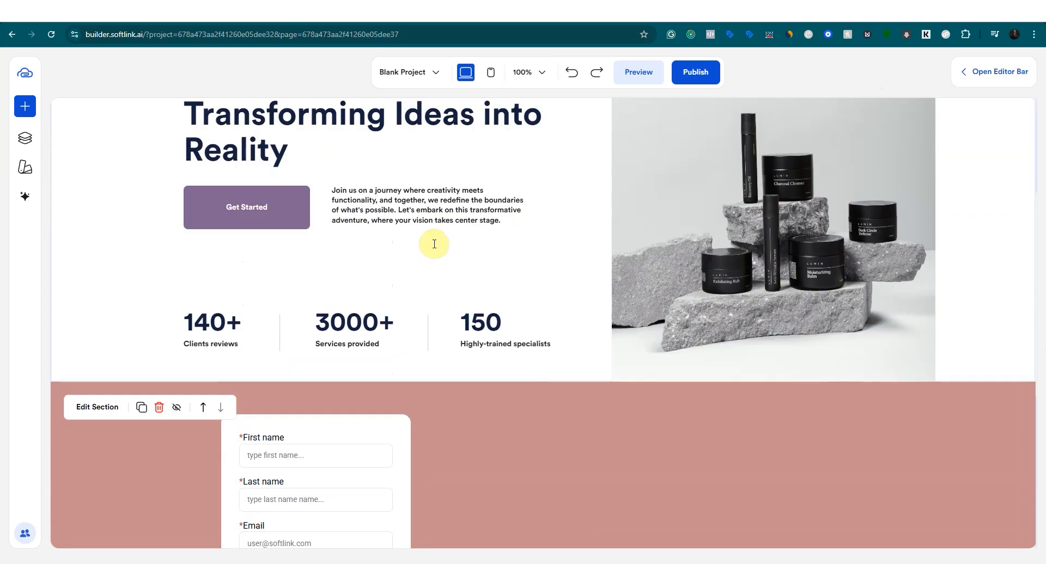
Examine the site structure's section list, the options for "standard - blank", and the page list.
{"action": "left_click", "coordinate": [22, 138]}
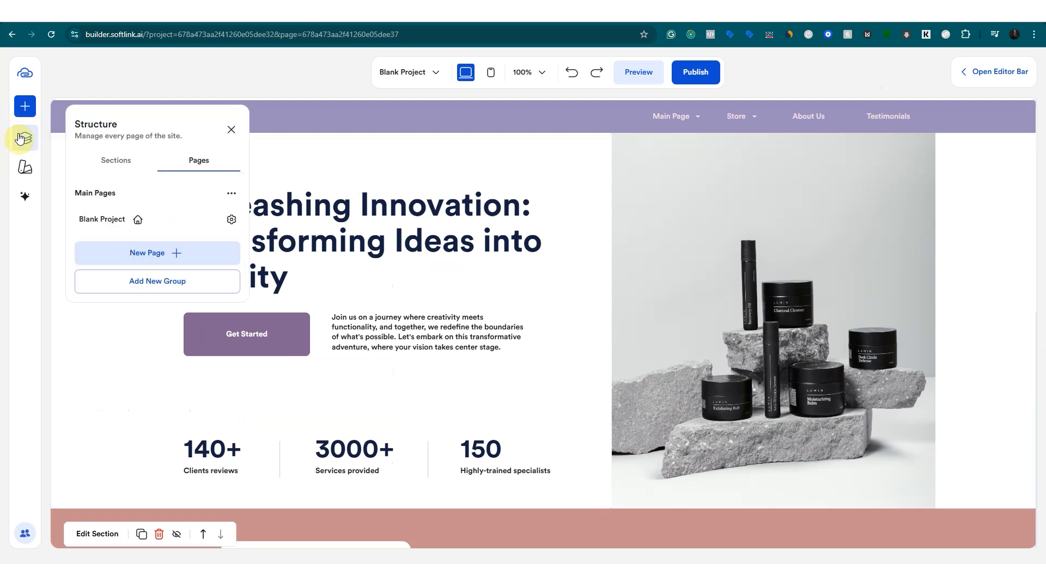
{"action": "left_click", "coordinate": [115, 159]}
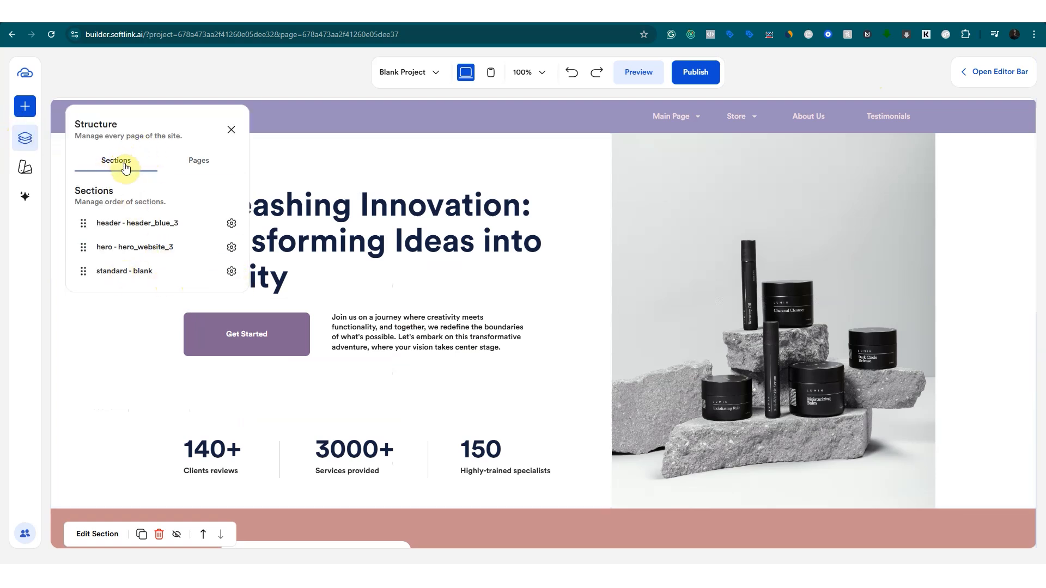
{"action": "left_click", "coordinate": [231, 272]}
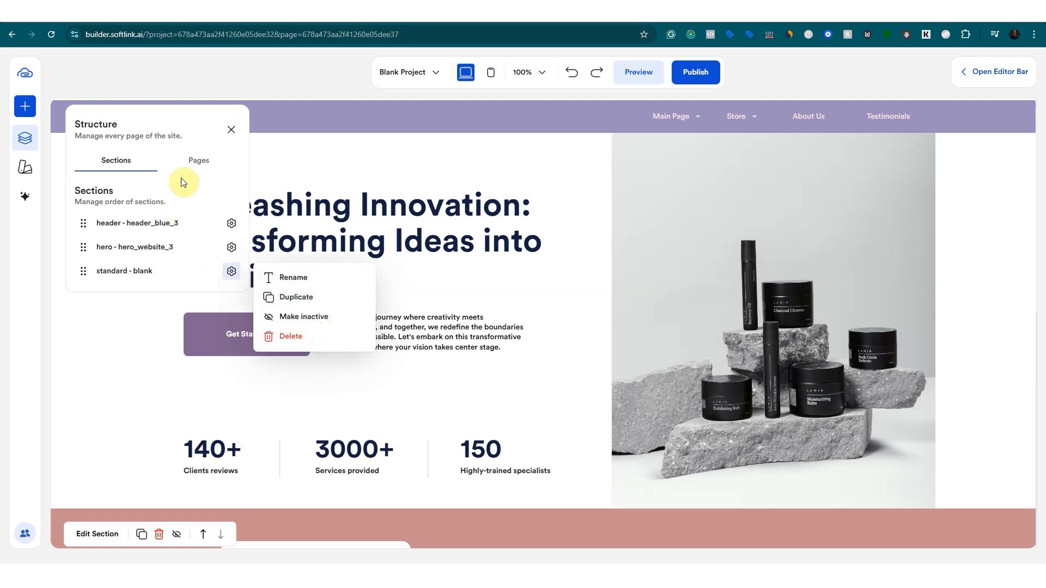
{"action": "left_click", "coordinate": [197, 159]}
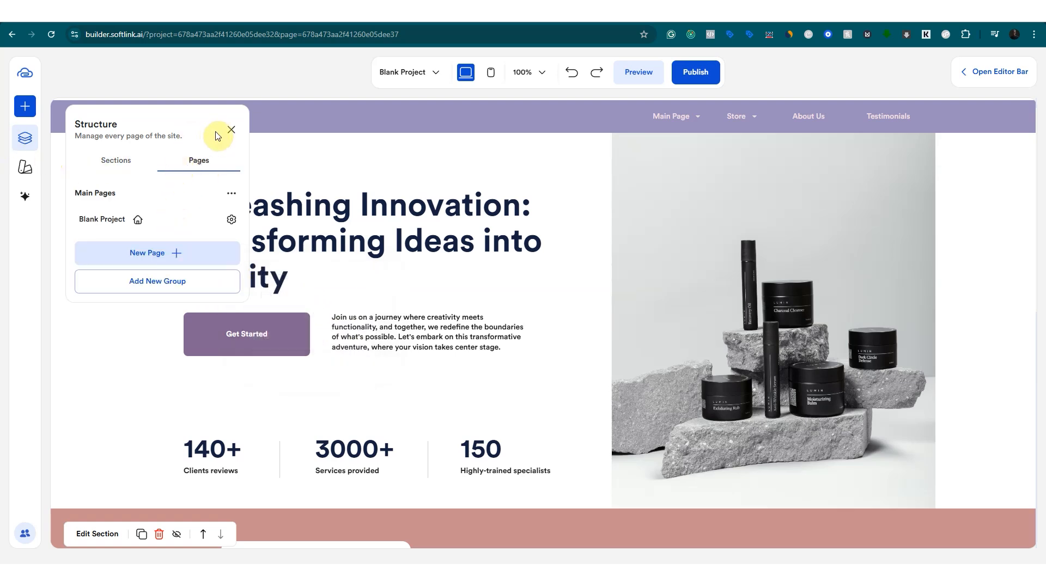
{"action": "left_click", "coordinate": [231, 129]}
{"action": "scroll", "coordinate": [491, 261], "scroll_direction": "down", "scroll_amount": 5}
{"action": "left_click", "coordinate": [374, 287]}
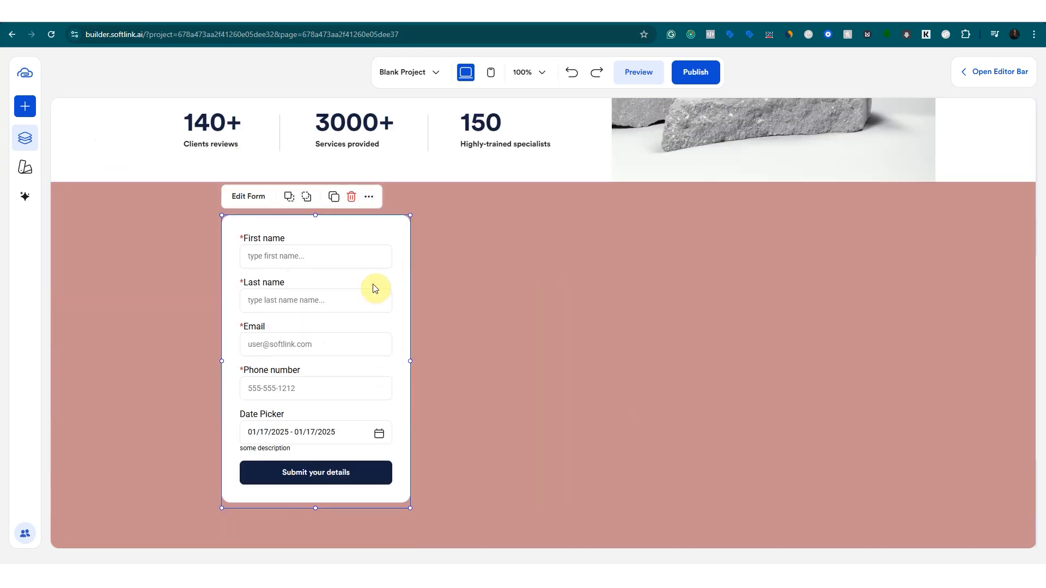
{"action": "scroll", "coordinate": [489, 262], "scroll_direction": "up", "scroll_amount": 1}
{"action": "scroll", "coordinate": [338, 303], "scroll_direction": "up", "scroll_amount": 5}
{"action": "left_click", "coordinate": [322, 330]}
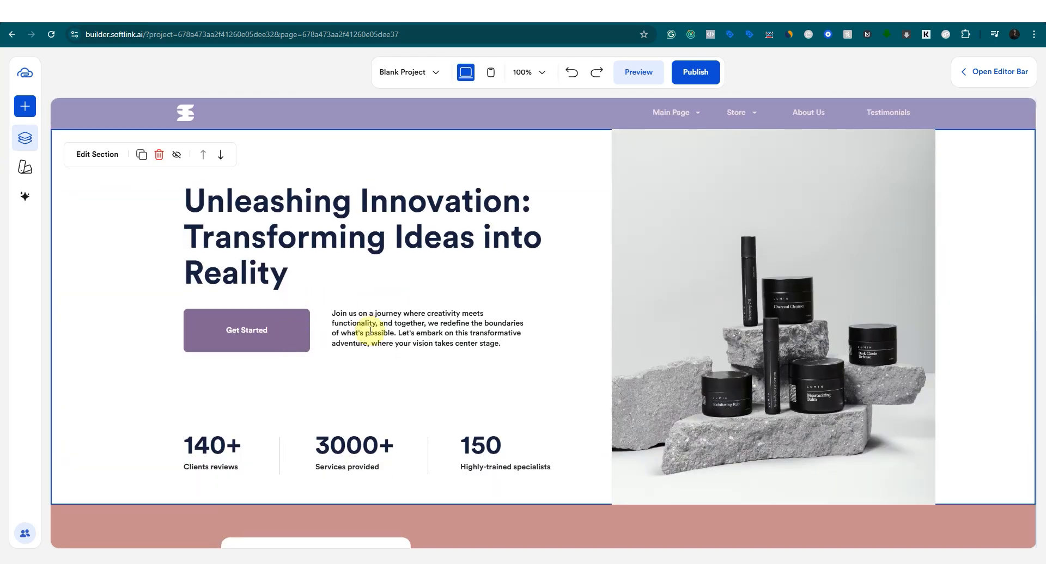
Add the designed footer section with the AFRICANA heading, "Buy Course" button, four link columns and social icons below the form section.
{"action": "scroll", "coordinate": [430, 485], "scroll_direction": "down", "scroll_amount": 5}
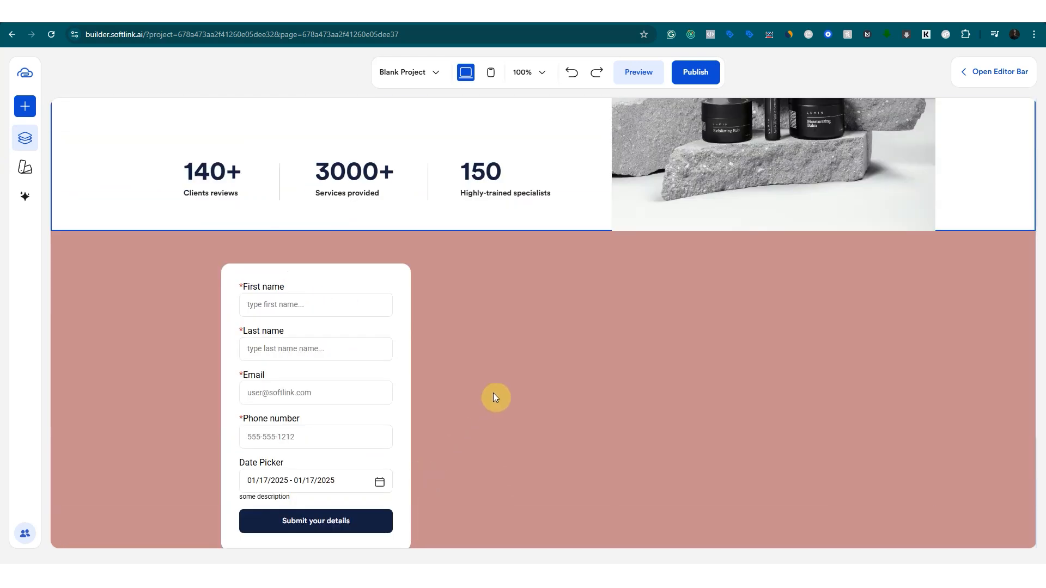
{"action": "scroll", "coordinate": [493, 395], "scroll_direction": "down", "scroll_amount": 4}
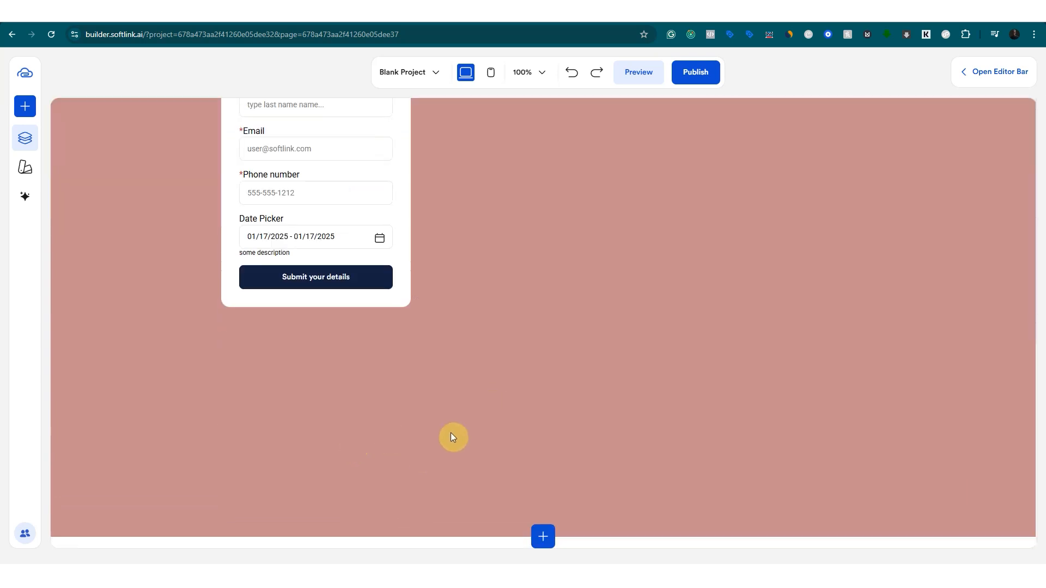
{"action": "left_click", "coordinate": [547, 543]}
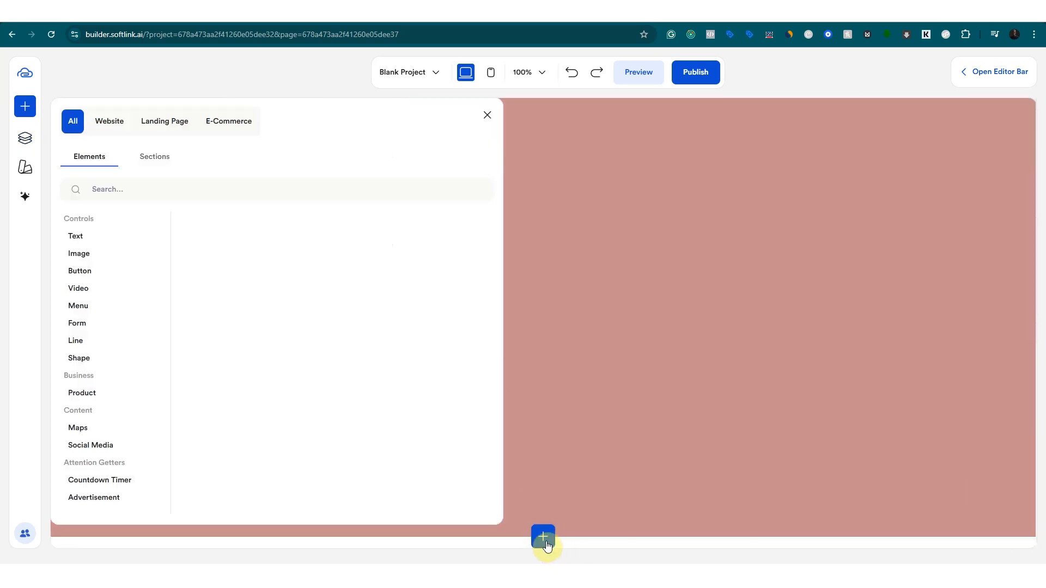
{"action": "left_click", "coordinate": [145, 163]}
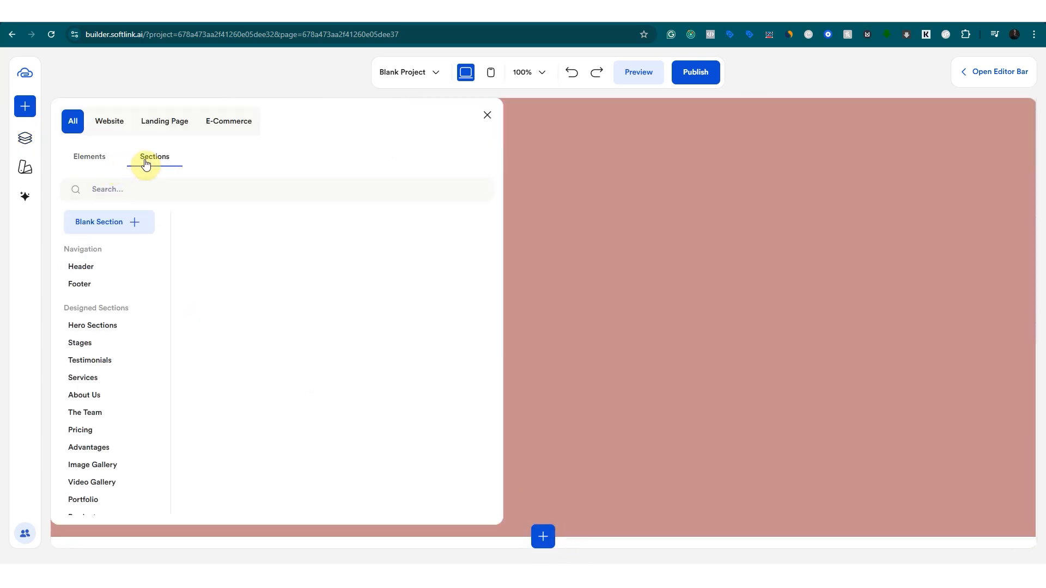
{"action": "left_click", "coordinate": [85, 287]}
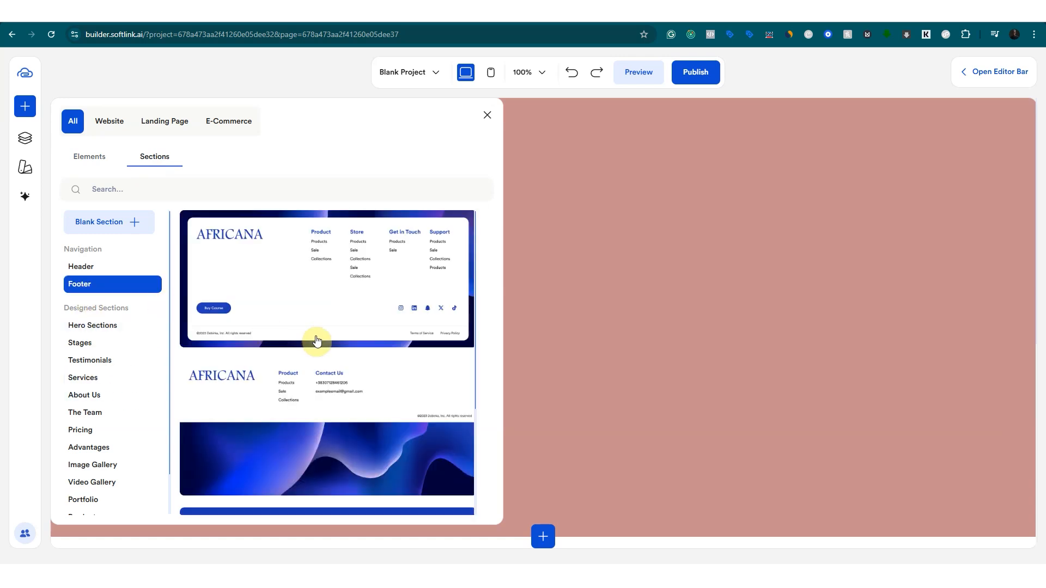
{"action": "scroll", "coordinate": [315, 338], "scroll_direction": "down", "scroll_amount": 3}
{"action": "scroll", "coordinate": [316, 326], "scroll_direction": "up", "scroll_amount": 3}
{"action": "left_click", "coordinate": [320, 274]}
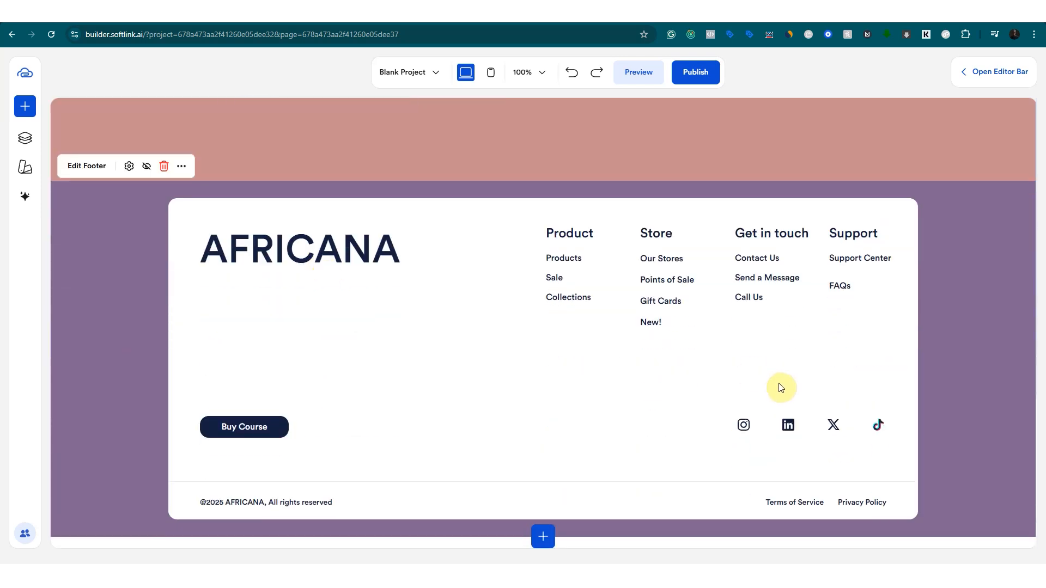
Set the form section's grid rows to 14 in the desktop layout and check the spacing above the footer.
{"action": "scroll", "coordinate": [782, 388], "scroll_direction": "up", "scroll_amount": 15}
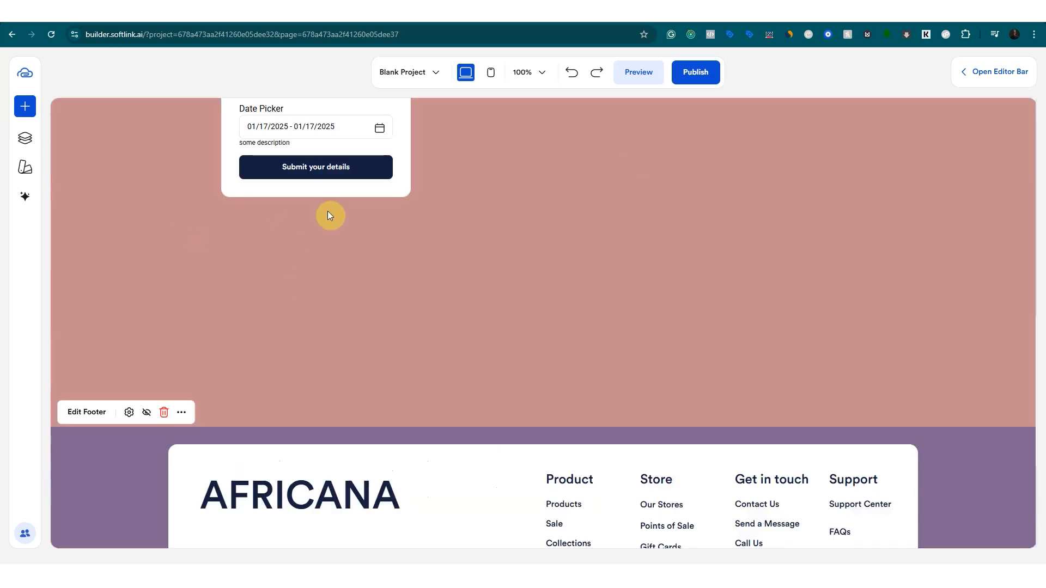
{"action": "scroll", "coordinate": [801, 191], "scroll_direction": "up", "scroll_amount": 5}
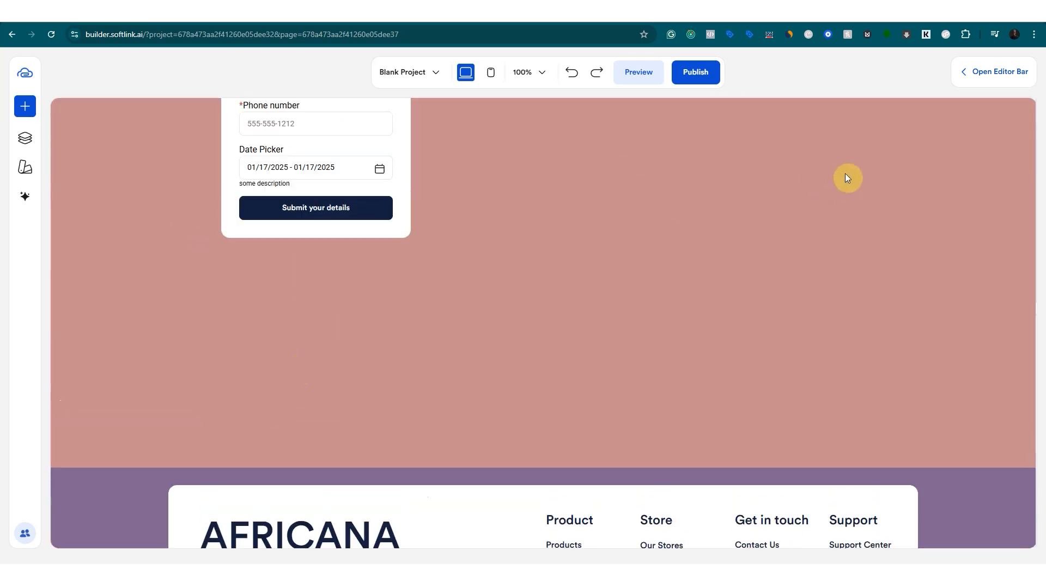
{"action": "left_click", "coordinate": [986, 72]}
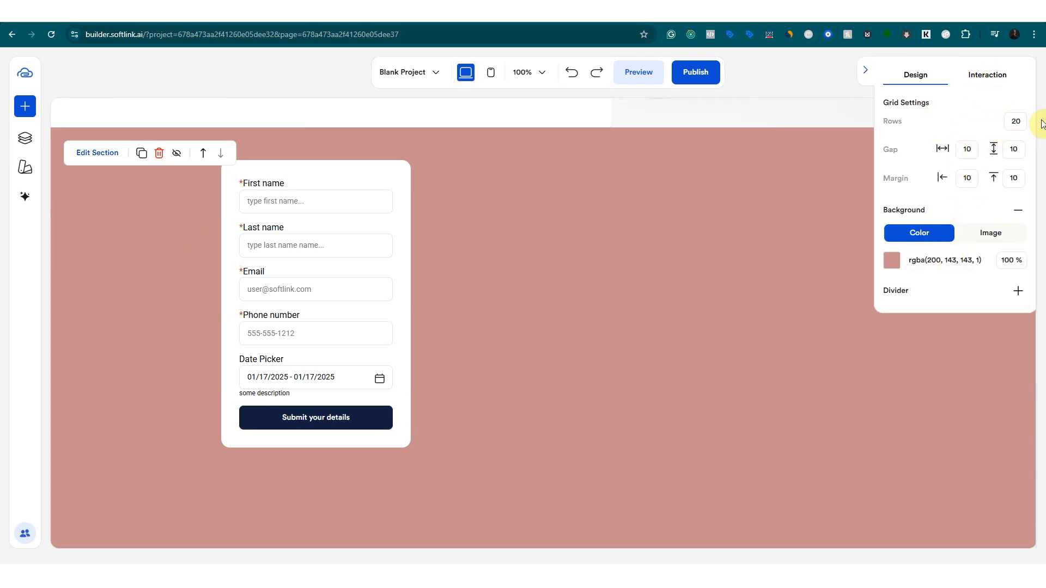
{"action": "double_click", "coordinate": [1016, 122]}
{"action": "type", "text": "15"}
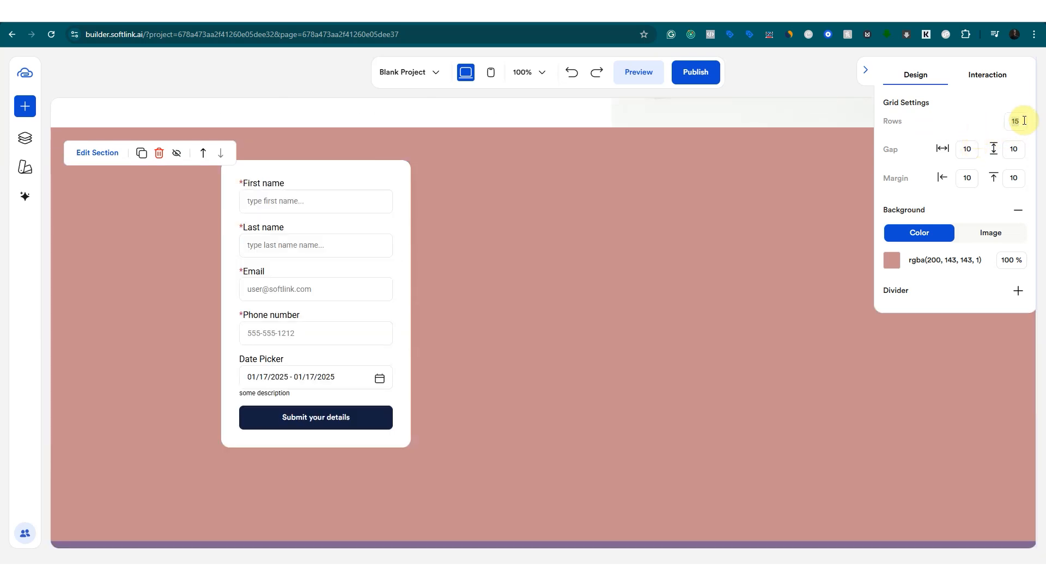
{"action": "key", "text": "BackSpace"}
{"action": "type", "text": "2"}
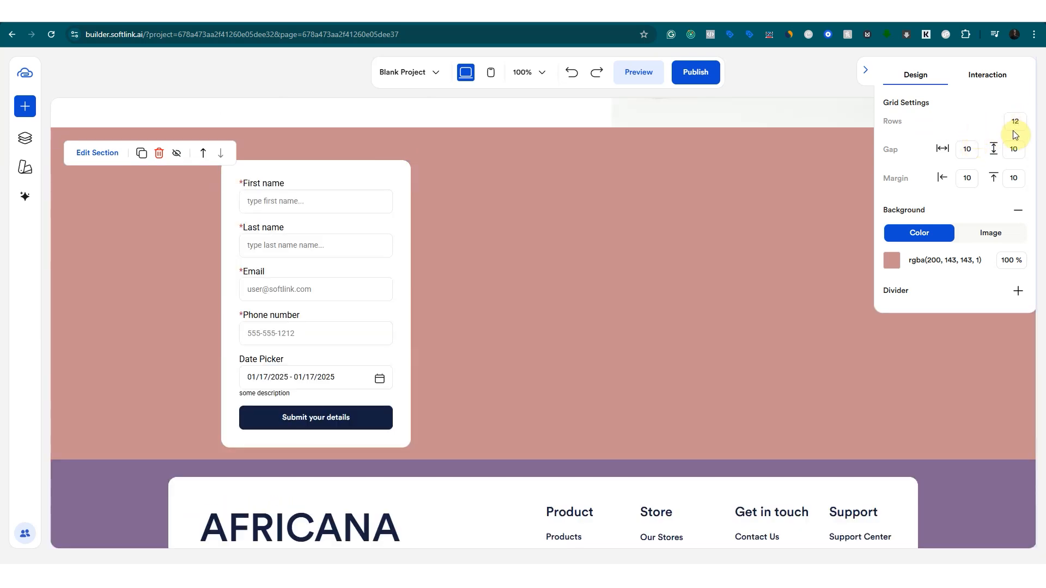
{"action": "key", "text": "BackSpace"}
{"action": "type", "text": "4"}
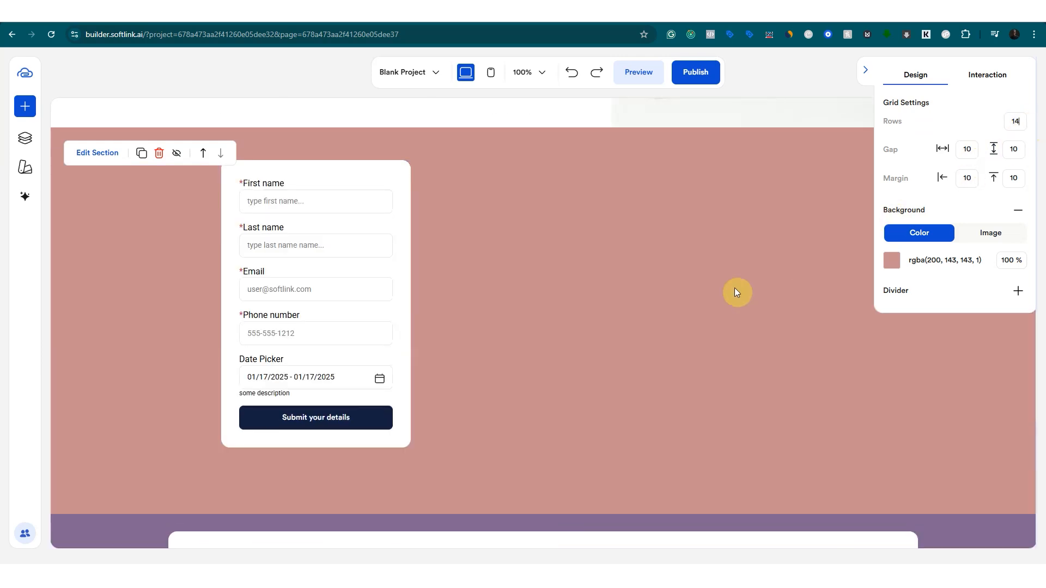
{"action": "scroll", "coordinate": [618, 296], "scroll_direction": "up", "scroll_amount": 3}
{"action": "scroll", "coordinate": [617, 296], "scroll_direction": "down", "scroll_amount": 10}
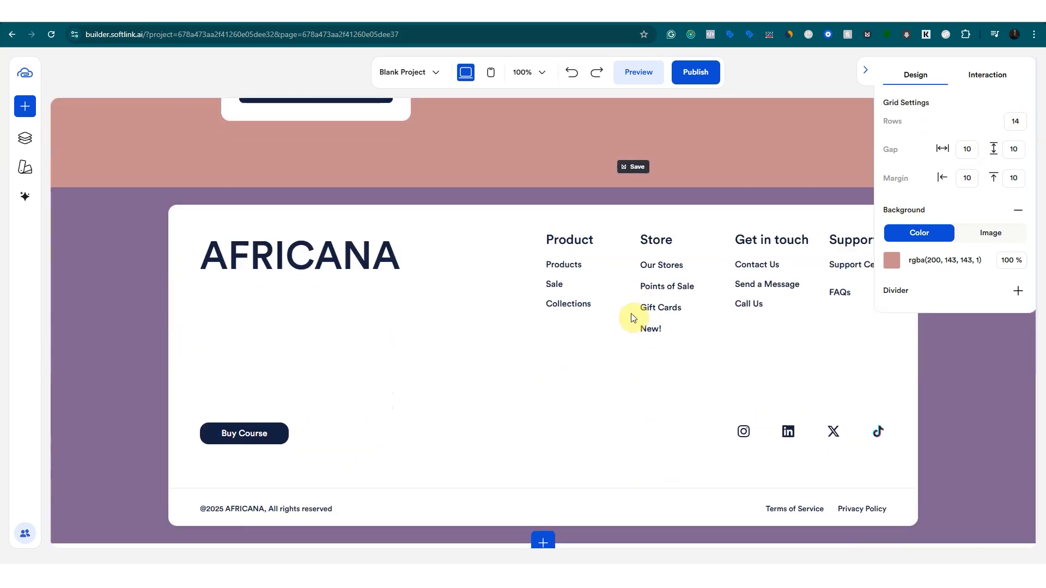
Switch to the mobile layout and check the page down to the footer.
{"action": "scroll", "coordinate": [579, 306], "scroll_direction": "up", "scroll_amount": 15}
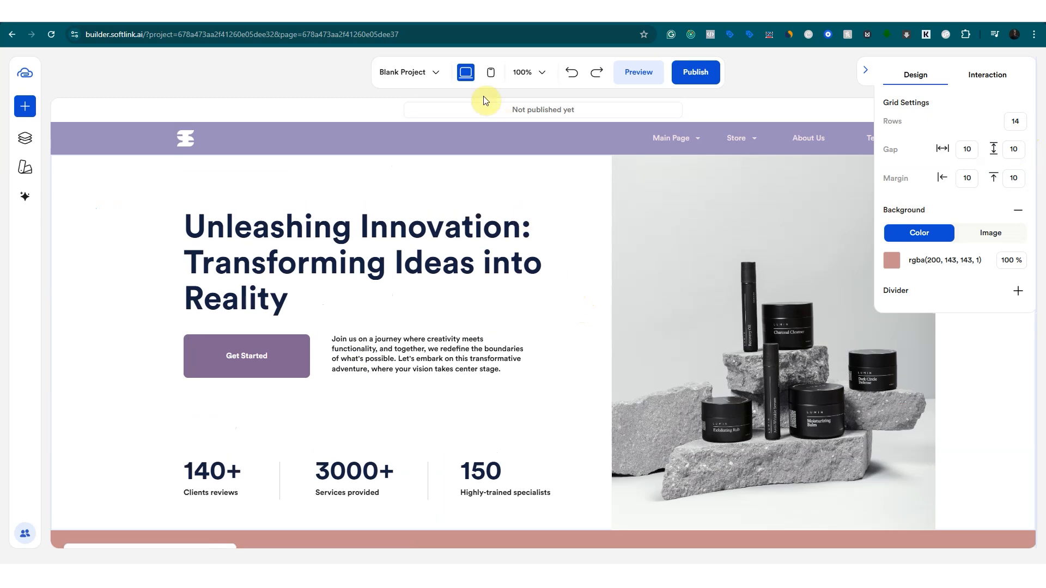
{"action": "left_click", "coordinate": [489, 78]}
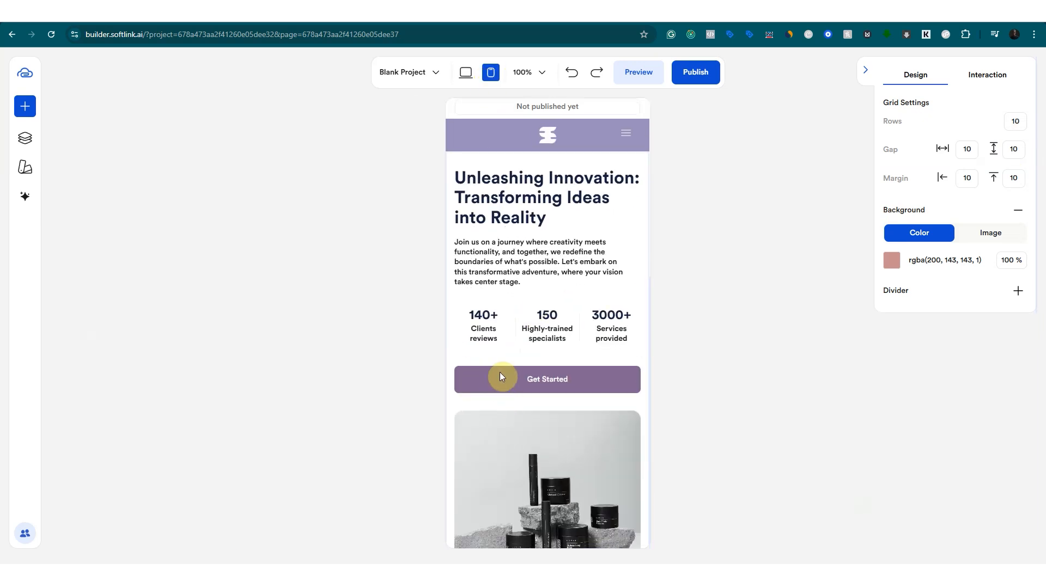
{"action": "scroll", "coordinate": [502, 376], "scroll_direction": "down", "scroll_amount": 12}
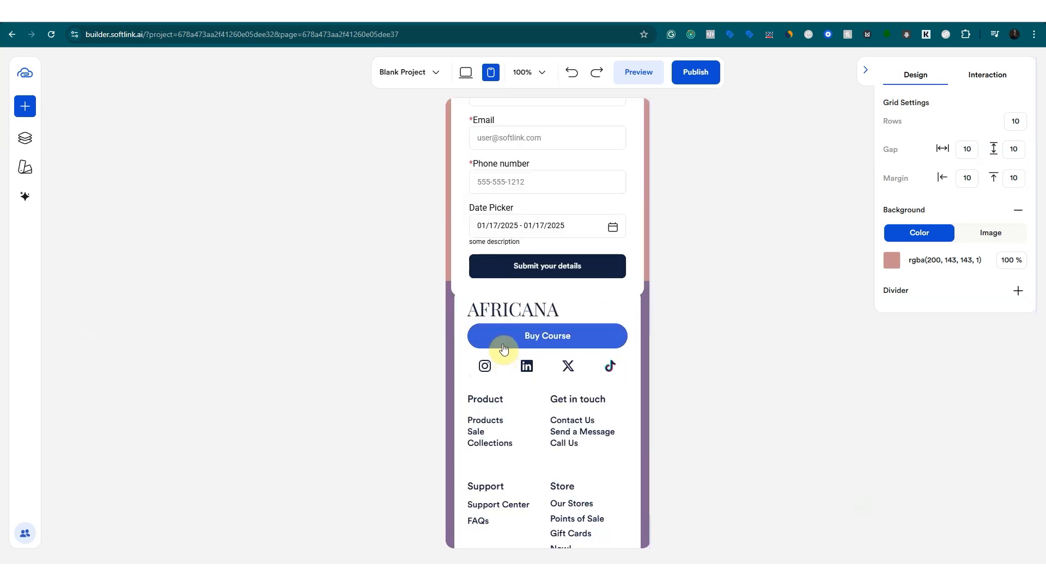
{"action": "scroll", "coordinate": [560, 377], "scroll_direction": "down", "scroll_amount": 2}
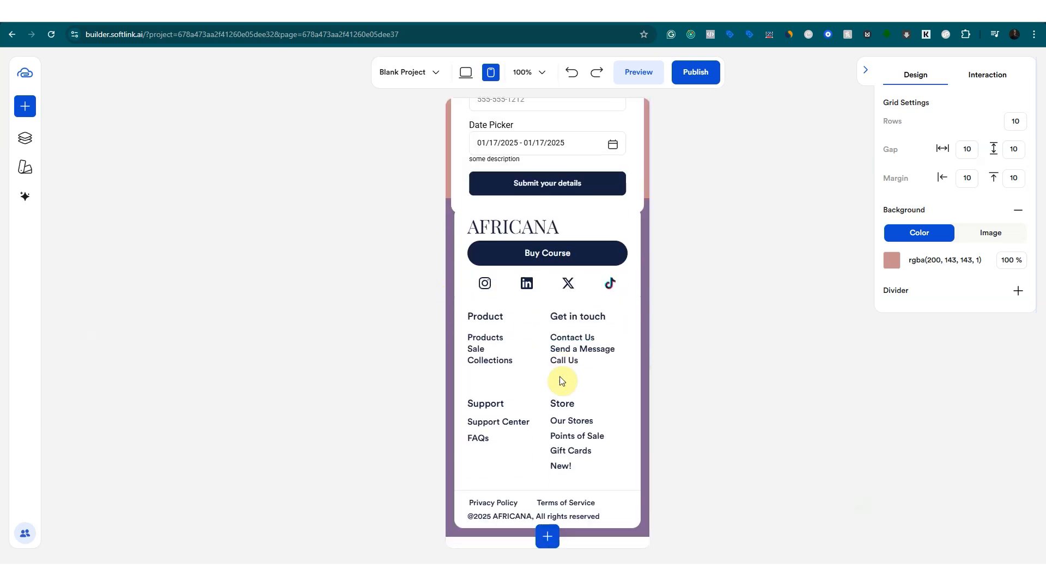
Try 18 grid rows for the footer section in the mobile layout.
{"action": "left_click", "coordinate": [647, 397]}
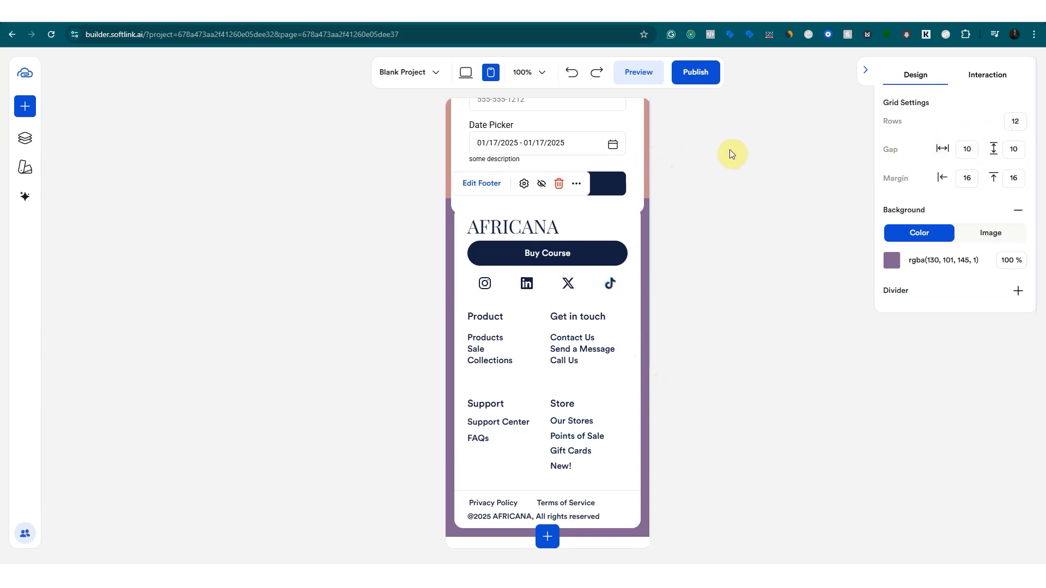
{"action": "double_click", "coordinate": [1020, 122]}
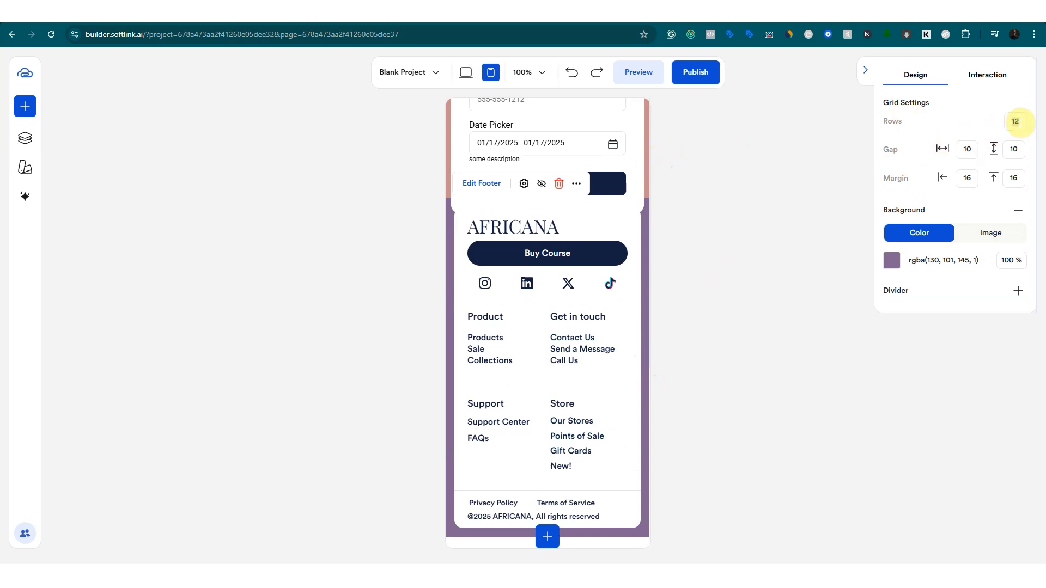
{"action": "type", "text": "18"}
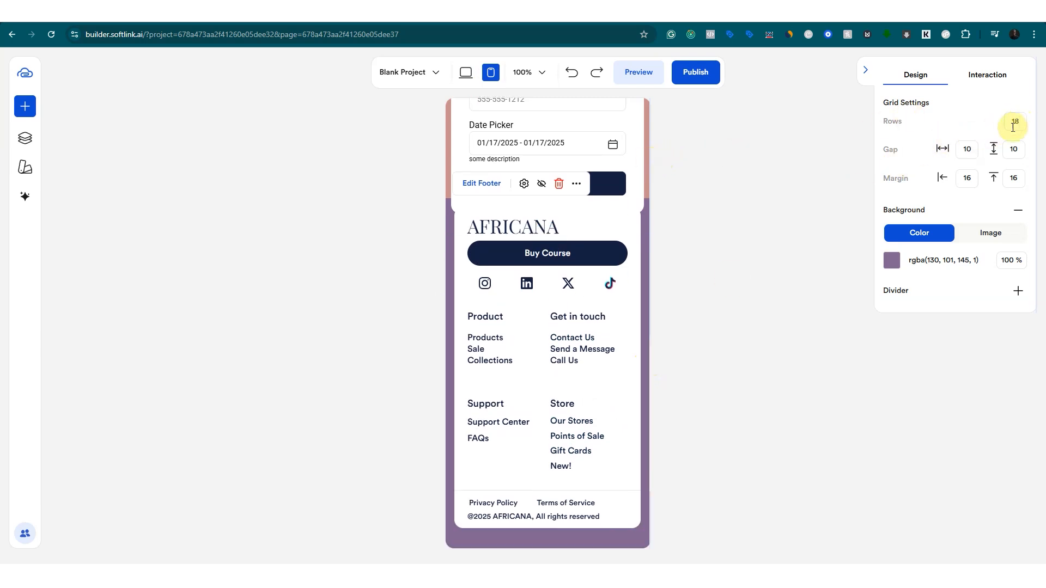
{"action": "scroll", "coordinate": [609, 441], "scroll_direction": "down", "scroll_amount": 3}
{"action": "scroll", "coordinate": [613, 439], "scroll_direction": "up", "scroll_amount": 5}
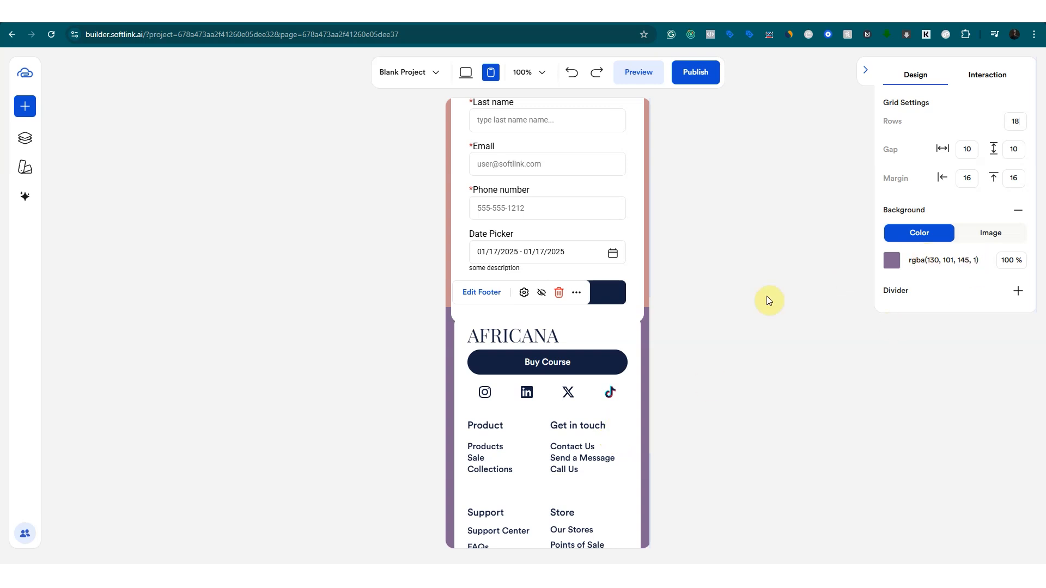
Set the form section's grid rows to 13 in the mobile layout.
{"action": "left_click", "coordinate": [647, 224]}
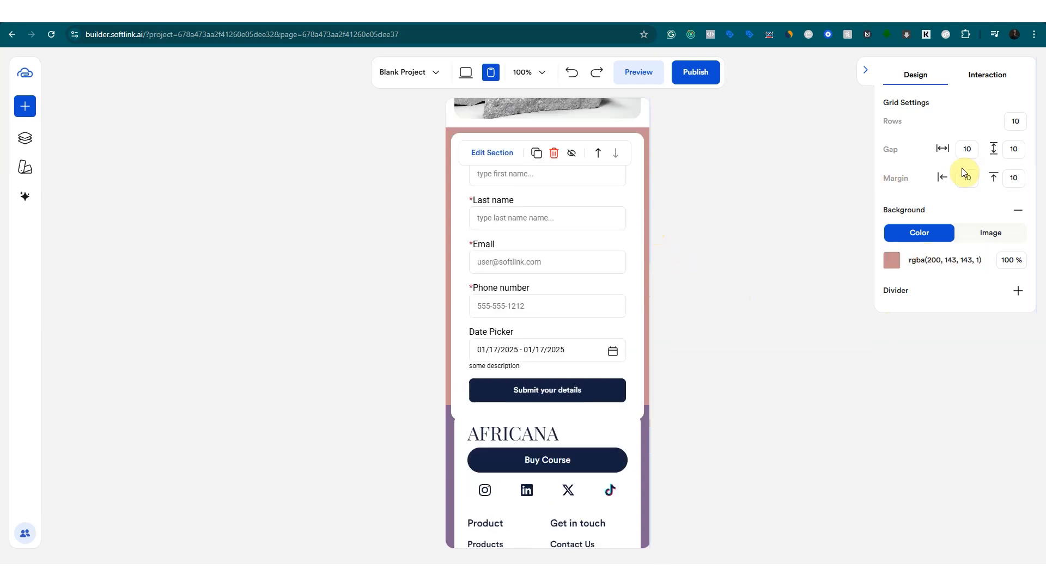
{"action": "double_click", "coordinate": [1009, 124]}
{"action": "type", "text": "15"}
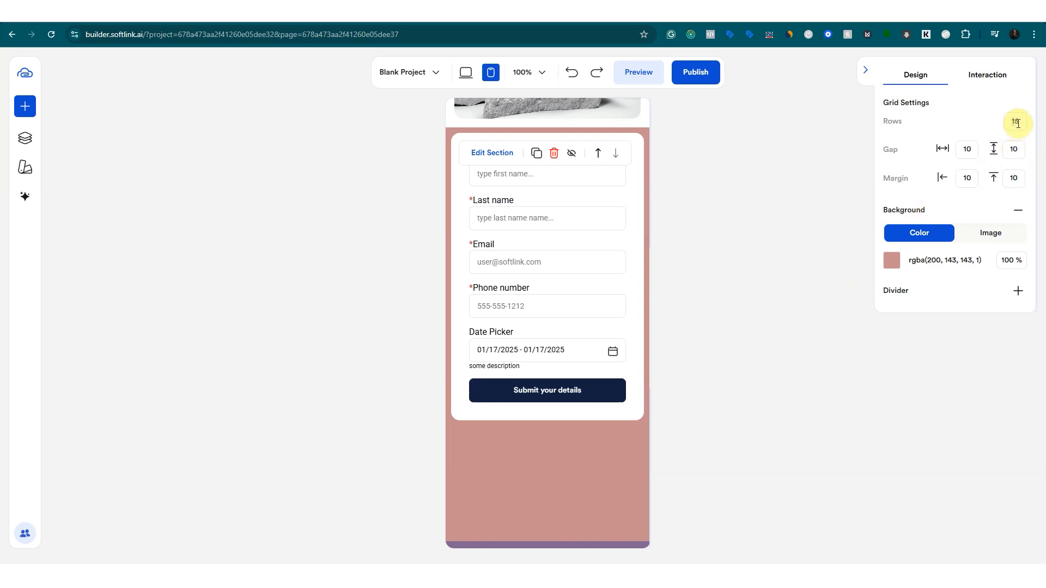
{"action": "key", "text": "BackSpace"}
{"action": "type", "text": "3"}
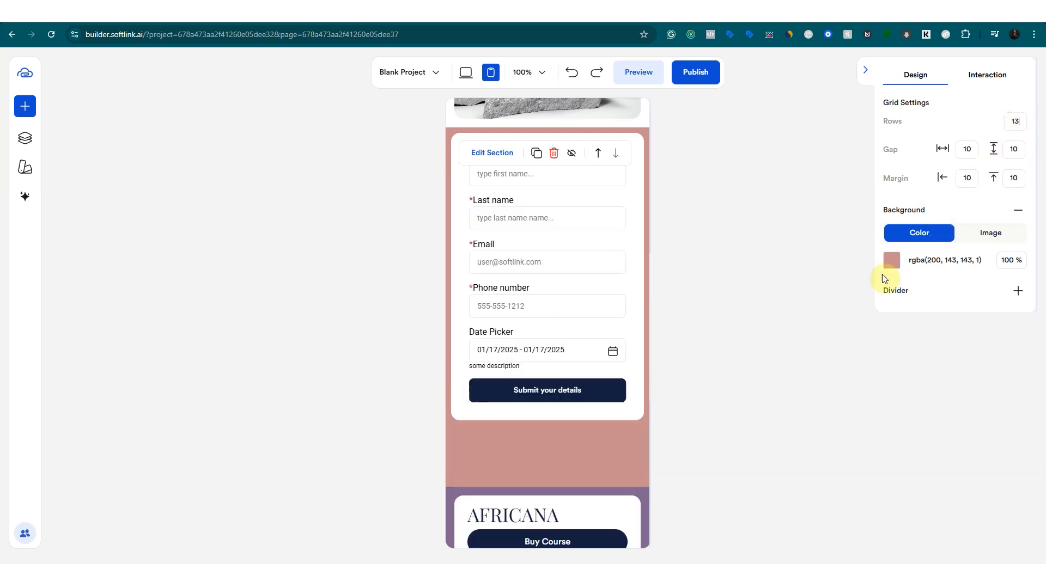
Set the footer section's grid rows back to 12 in the mobile layout.
{"action": "scroll", "coordinate": [554, 462], "scroll_direction": "down", "scroll_amount": 7}
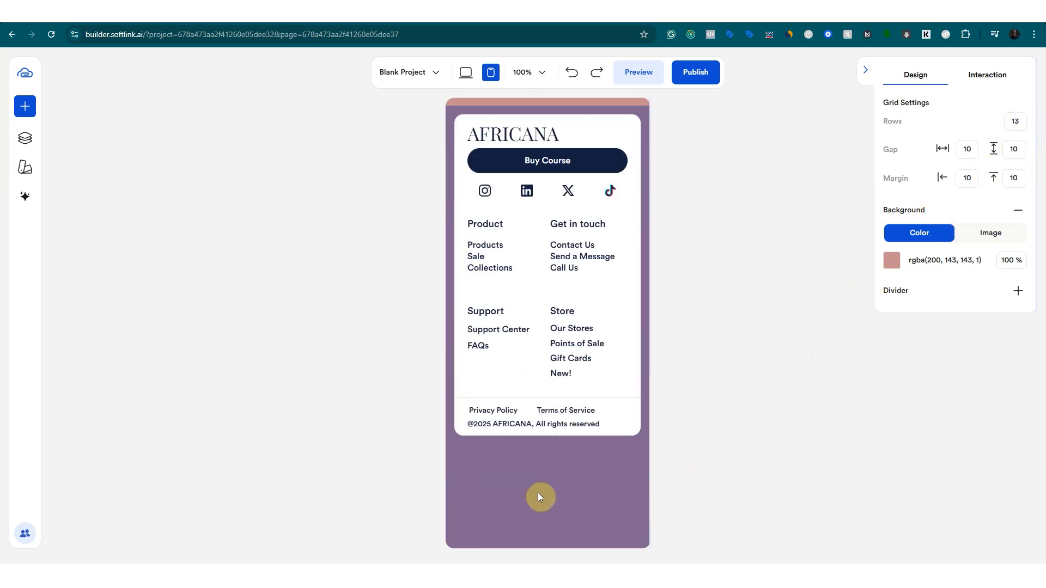
{"action": "left_click", "coordinate": [540, 495]}
{"action": "double_click", "coordinate": [1024, 119]}
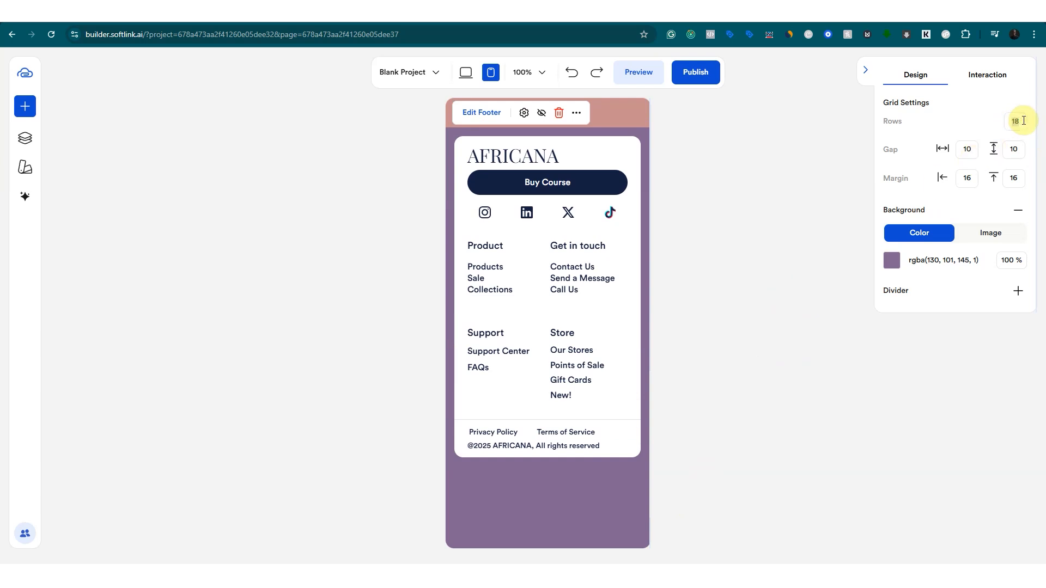
{"action": "type", "text": "12"}
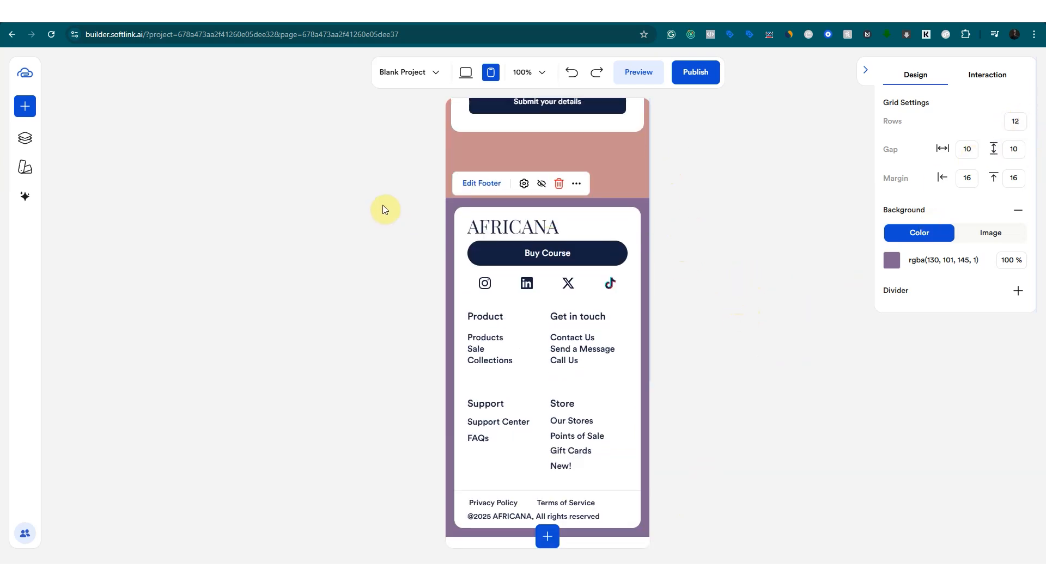
Review the mobile page, return to the desktop layout and publish the site.
{"action": "scroll", "coordinate": [495, 191], "scroll_direction": "up", "scroll_amount": 5}
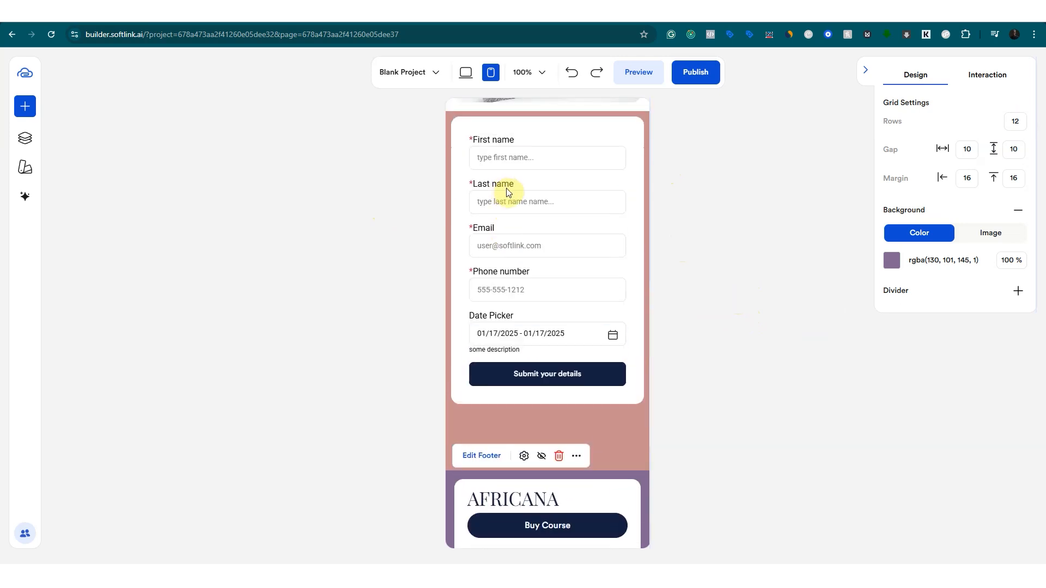
{"action": "scroll", "coordinate": [538, 223], "scroll_direction": "up", "scroll_amount": 10}
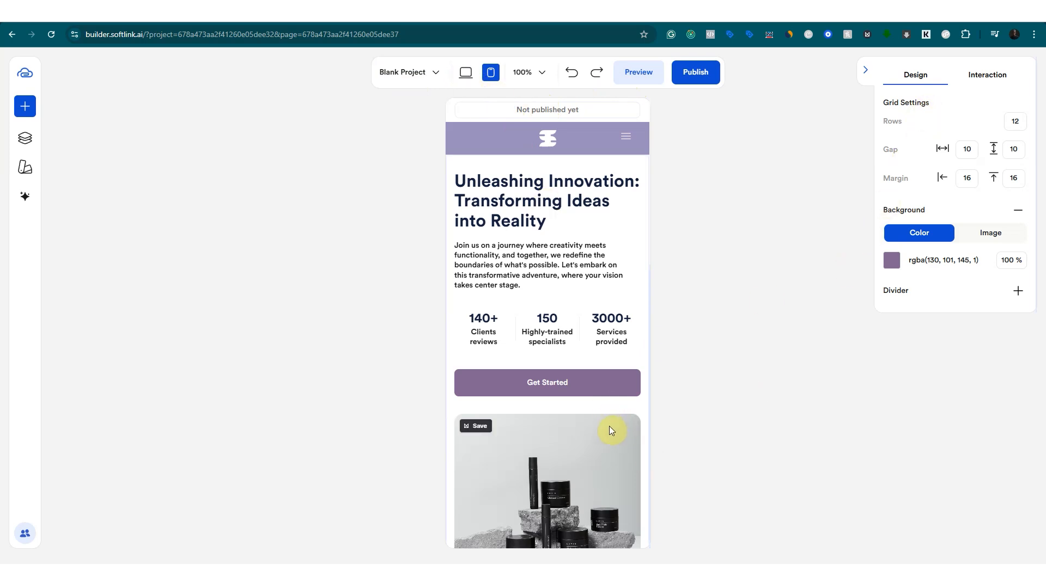
{"action": "scroll", "coordinate": [609, 426], "scroll_direction": "down", "scroll_amount": 1}
{"action": "scroll", "coordinate": [617, 274], "scroll_direction": "down", "scroll_amount": 6}
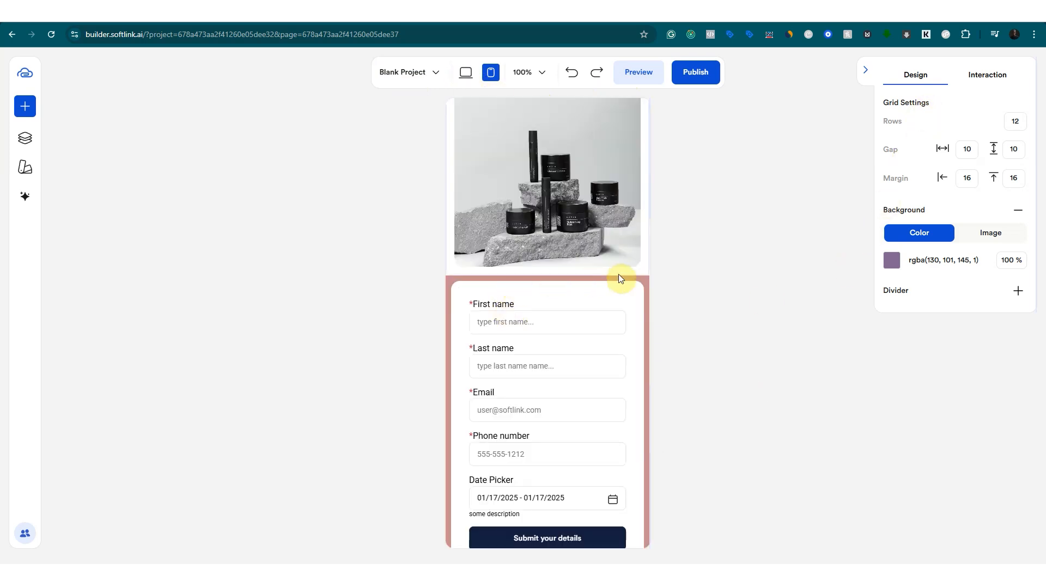
{"action": "scroll", "coordinate": [599, 276], "scroll_direction": "up", "scroll_amount": 1}
{"action": "scroll", "coordinate": [501, 140], "scroll_direction": "up", "scroll_amount": 5}
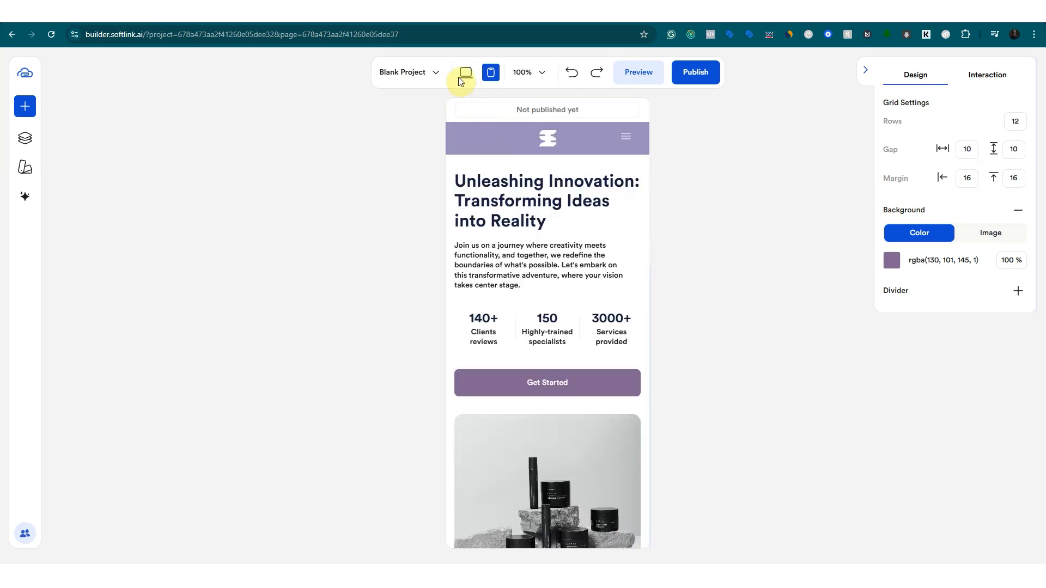
{"action": "left_click", "coordinate": [465, 73]}
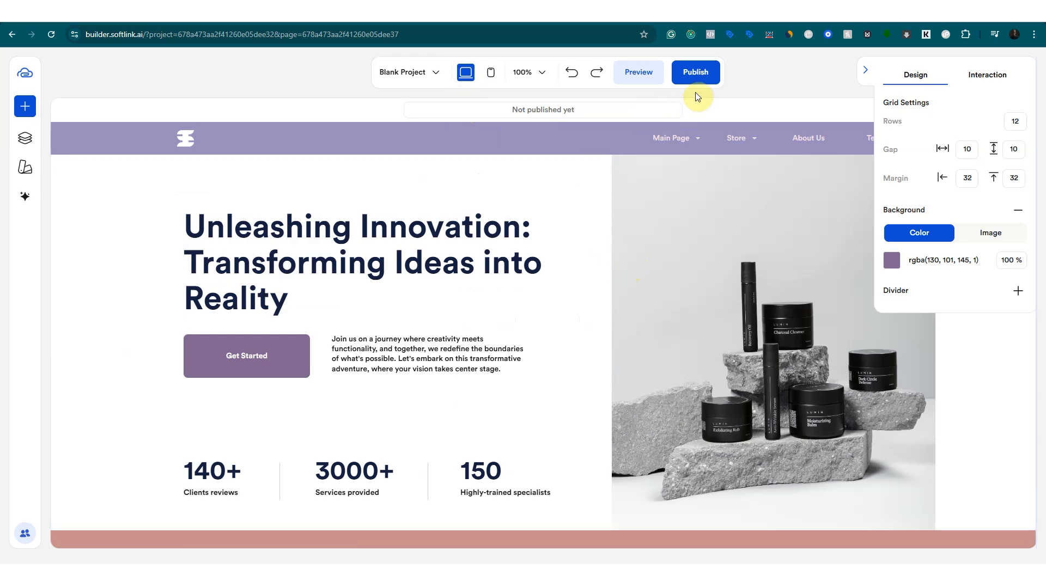
{"action": "left_click", "coordinate": [701, 76]}
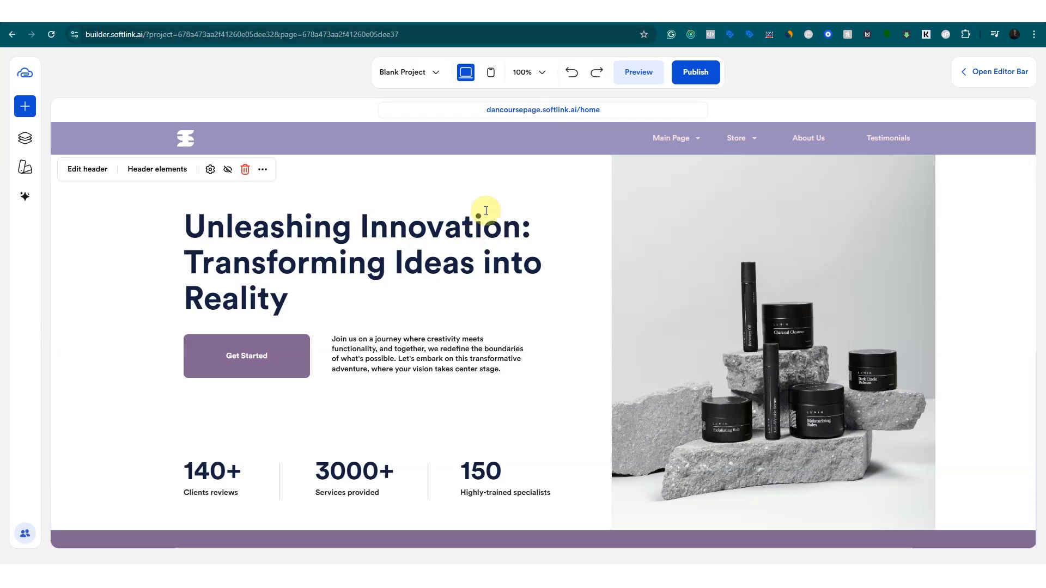
Apply the blue colour preset running from navy to light blue to the site's theme.
{"action": "scroll", "coordinate": [486, 211], "scroll_direction": "down", "scroll_amount": 1}
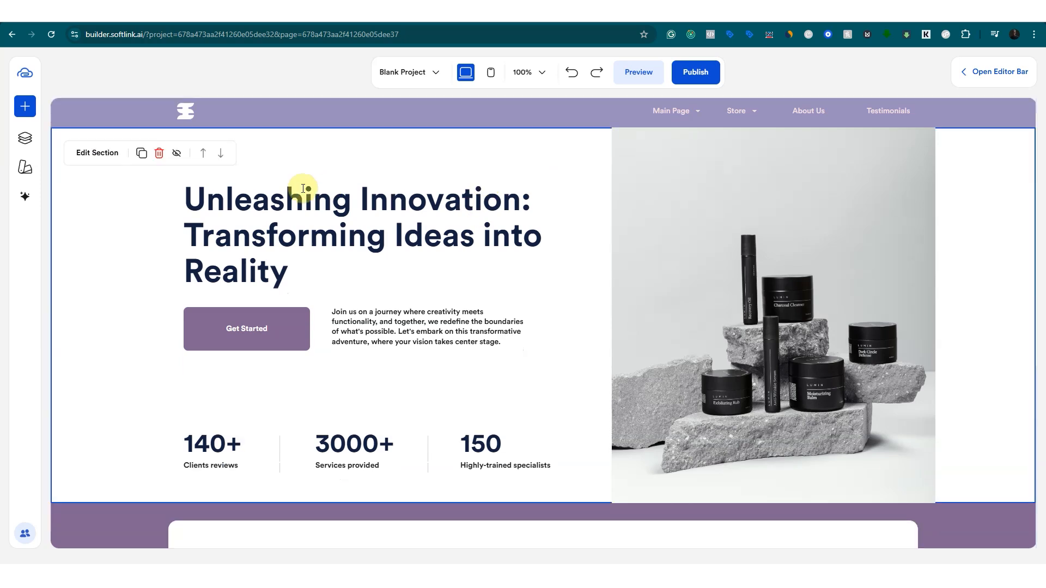
{"action": "left_click", "coordinate": [25, 168]}
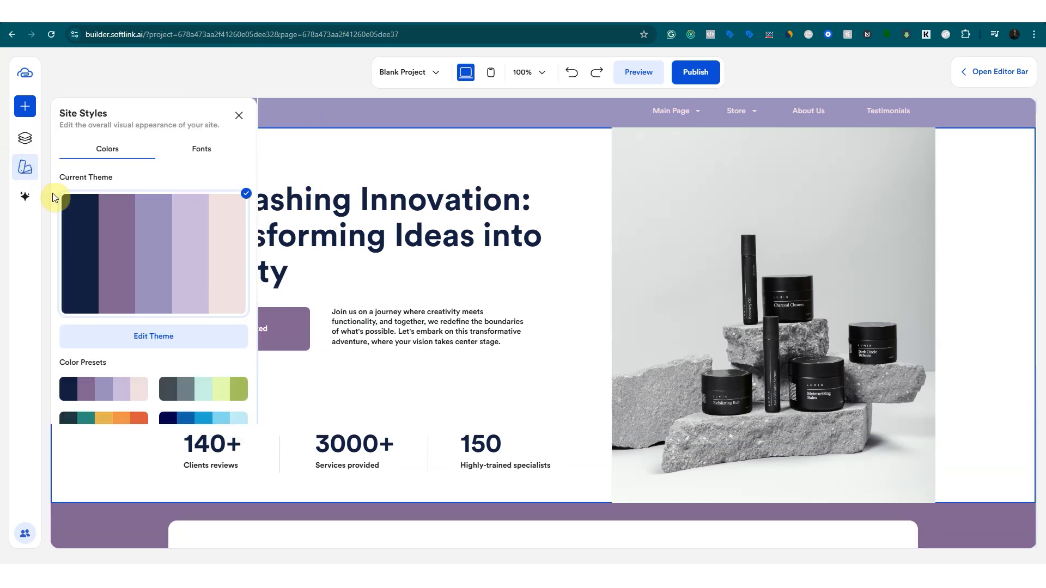
{"action": "scroll", "coordinate": [154, 288], "scroll_direction": "down", "scroll_amount": 3}
{"action": "left_click", "coordinate": [164, 150]}
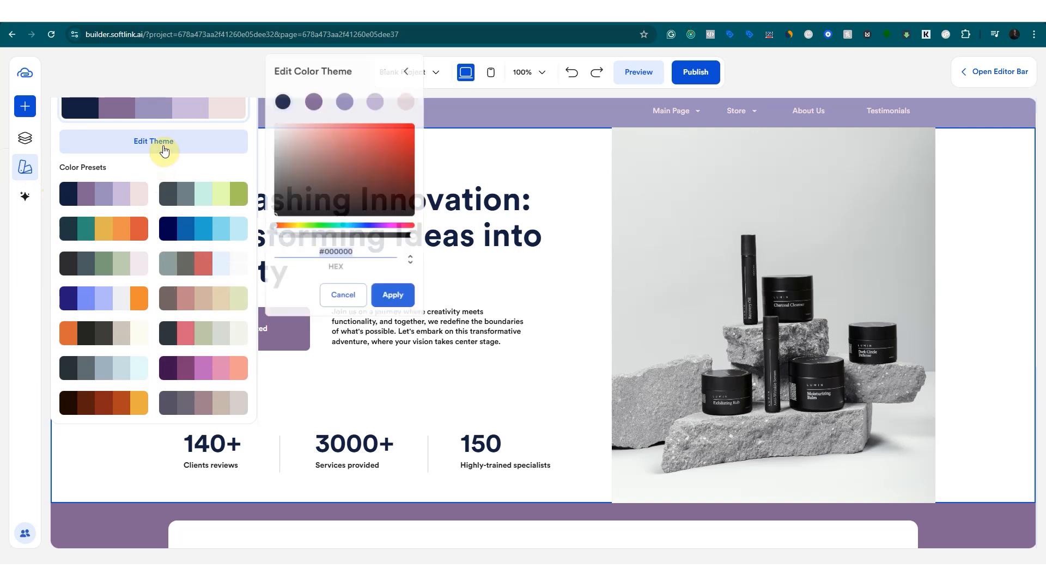
{"action": "left_click", "coordinate": [343, 102]}
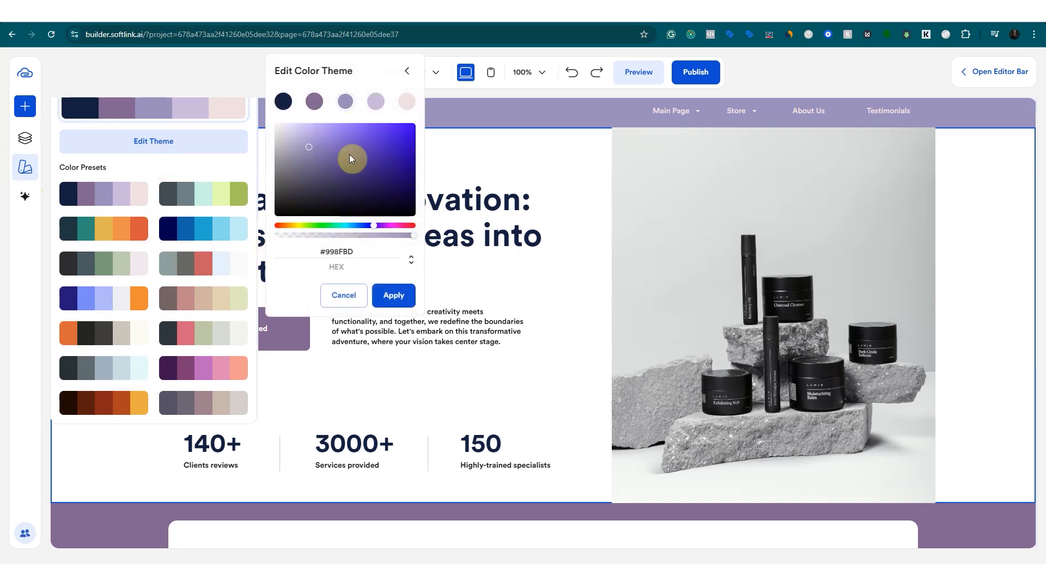
{"action": "left_click", "coordinate": [193, 230]}
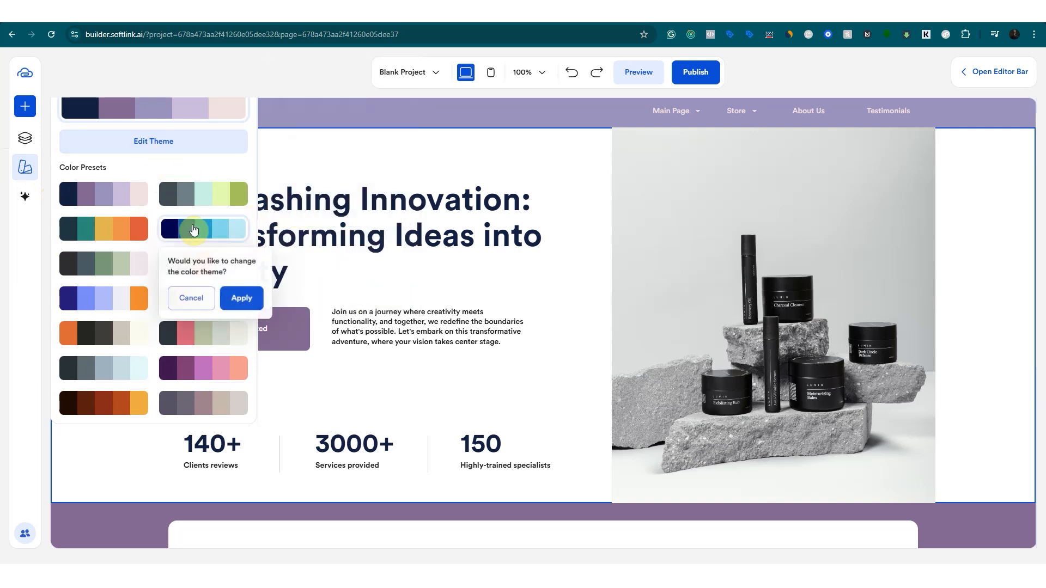
{"action": "left_click", "coordinate": [251, 305]}
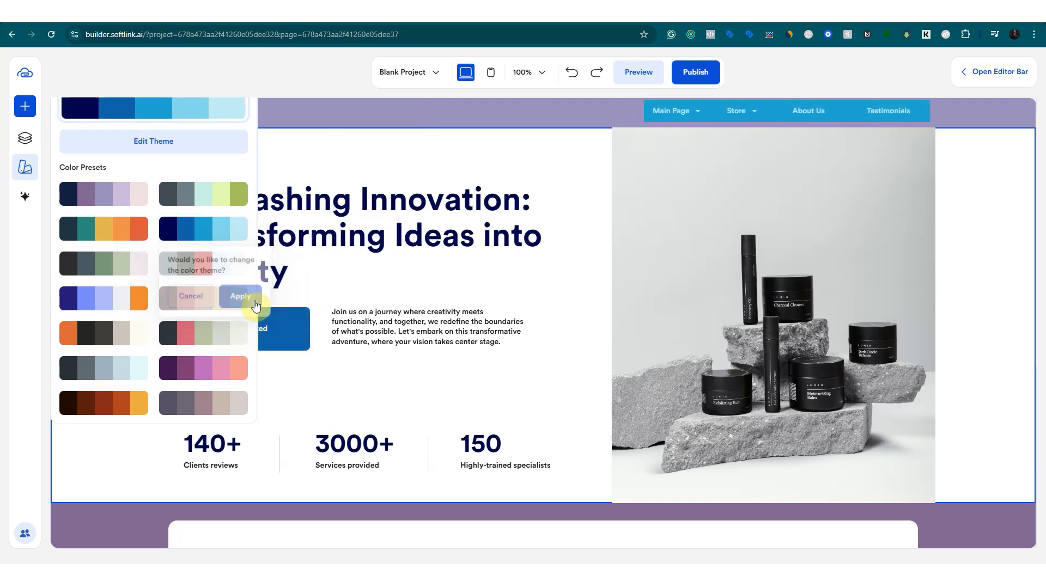
{"action": "left_click", "coordinate": [302, 280]}
{"action": "scroll", "coordinate": [191, 264], "scroll_direction": "up", "scroll_amount": 4}
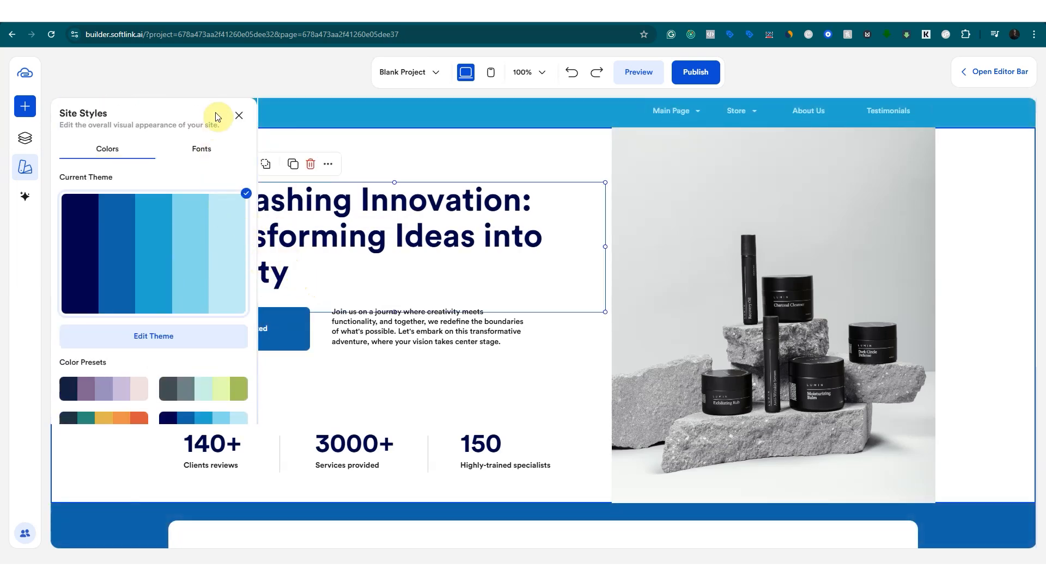
{"action": "left_click", "coordinate": [239, 115]}
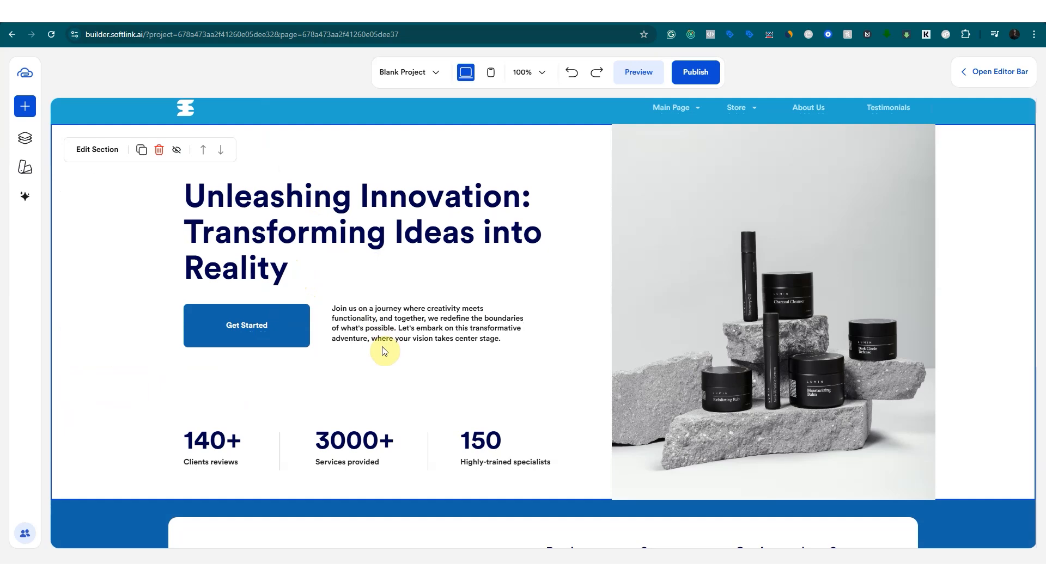
Try several font presets for the site and apply the one with a cursive script heading and serif body text.
{"action": "left_click", "coordinate": [25, 167]}
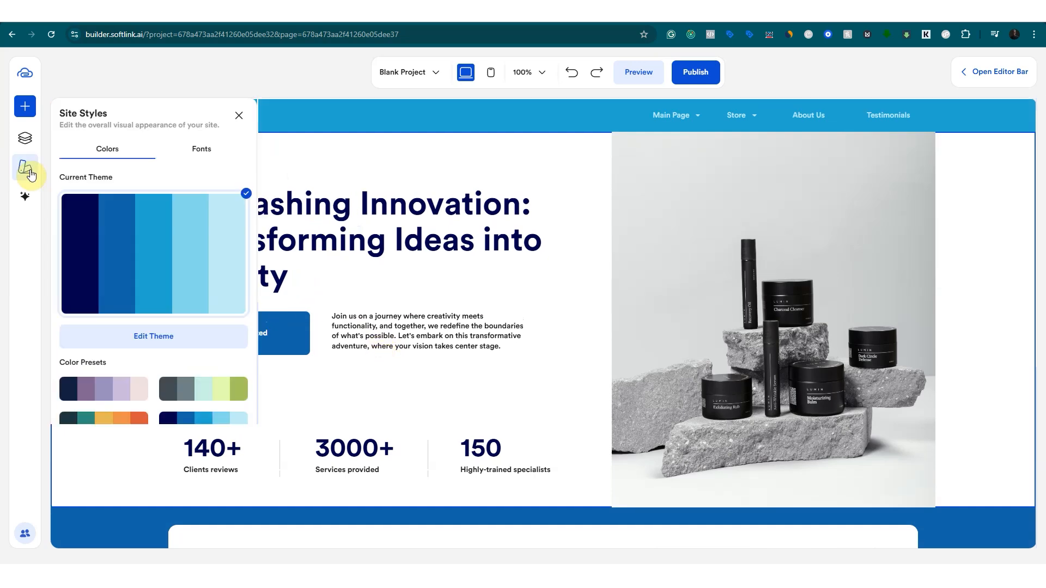
{"action": "left_click", "coordinate": [199, 152]}
{"action": "scroll", "coordinate": [206, 187], "scroll_direction": "down", "scroll_amount": 5}
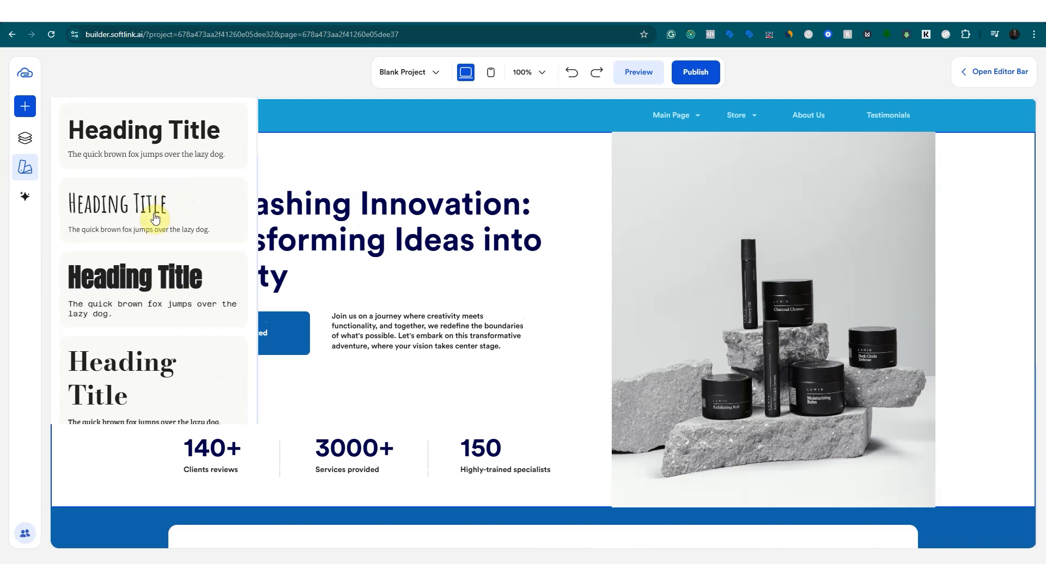
{"action": "left_click", "coordinate": [110, 204]}
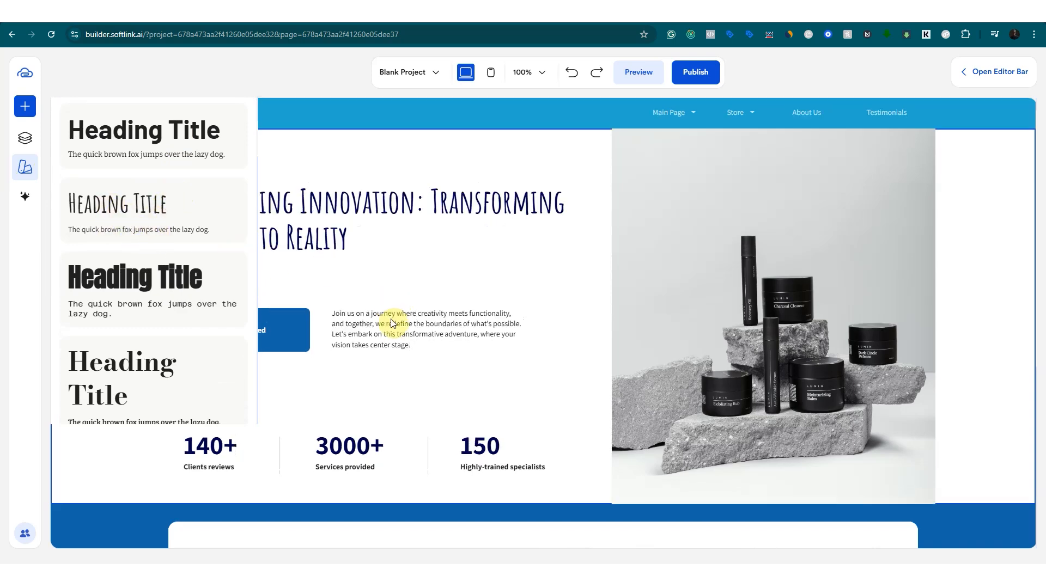
{"action": "scroll", "coordinate": [396, 317], "scroll_direction": "down", "scroll_amount": 5}
{"action": "left_click", "coordinate": [180, 300]}
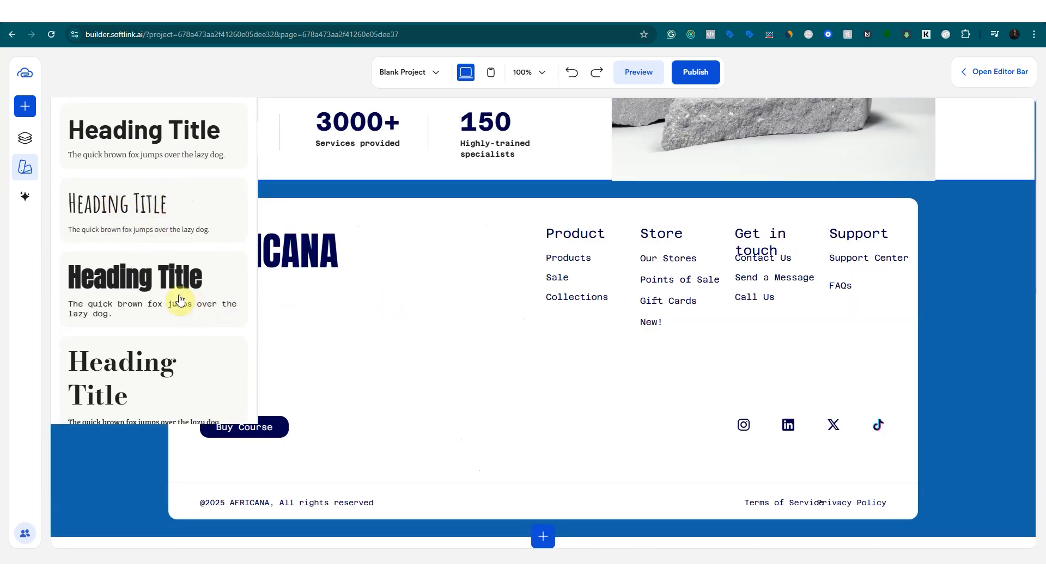
{"action": "left_click", "coordinate": [147, 354]}
{"action": "scroll", "coordinate": [159, 354], "scroll_direction": "down", "scroll_amount": 6}
{"action": "left_click", "coordinate": [136, 308]}
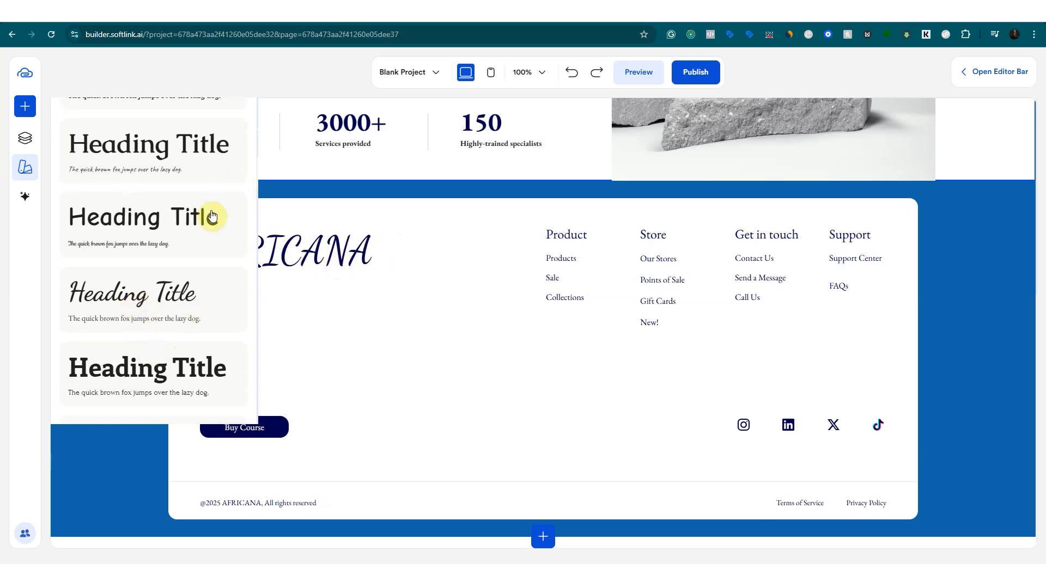
{"action": "scroll", "coordinate": [229, 180], "scroll_direction": "up", "scroll_amount": 6}
{"action": "scroll", "coordinate": [244, 146], "scroll_direction": "up", "scroll_amount": 5}
{"action": "left_click", "coordinate": [434, 346]}
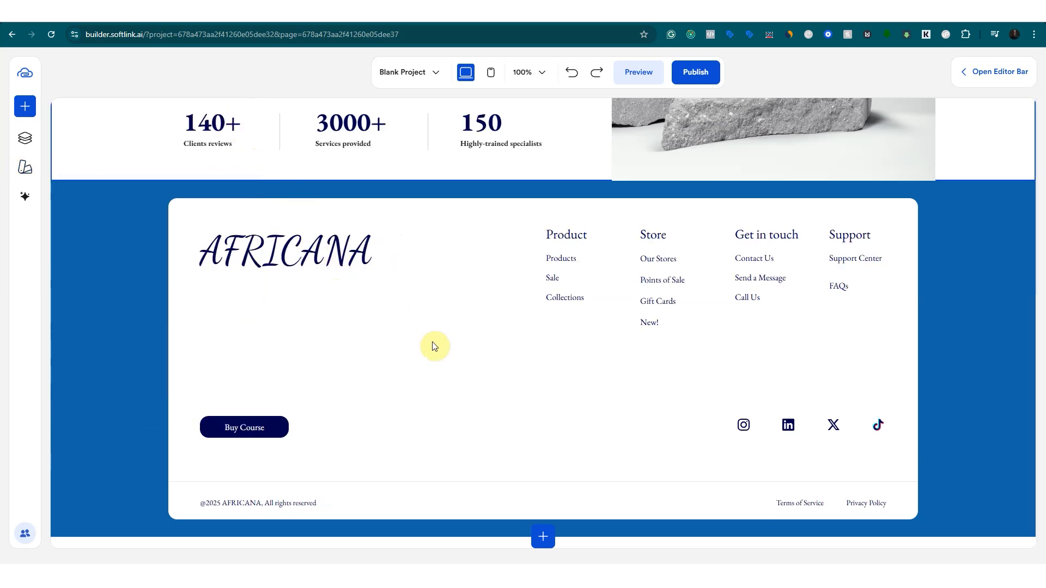
{"action": "scroll", "coordinate": [435, 343], "scroll_direction": "up", "scroll_amount": 6}
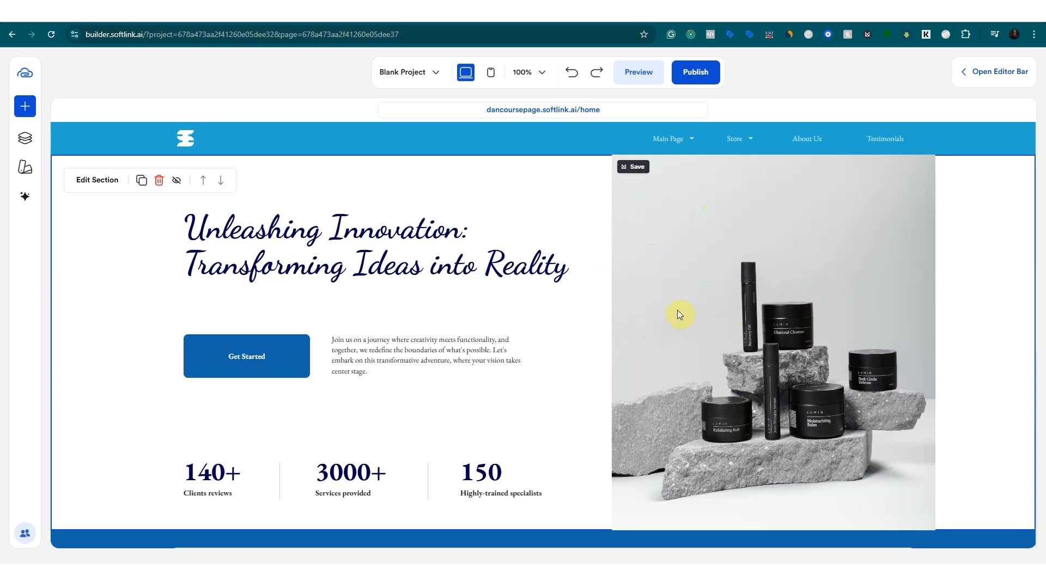
Give the hero image individual corner radii of 30 top-left, 150 top-right, 180 bottom-right and 300 bottom-left.
{"action": "left_click", "coordinate": [862, 263]}
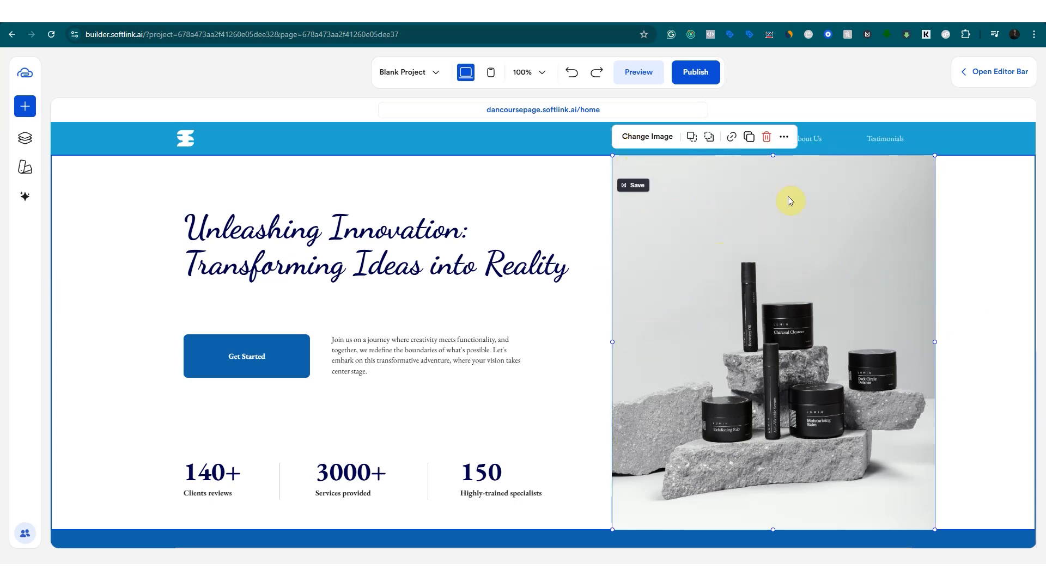
{"action": "left_click", "coordinate": [995, 71]}
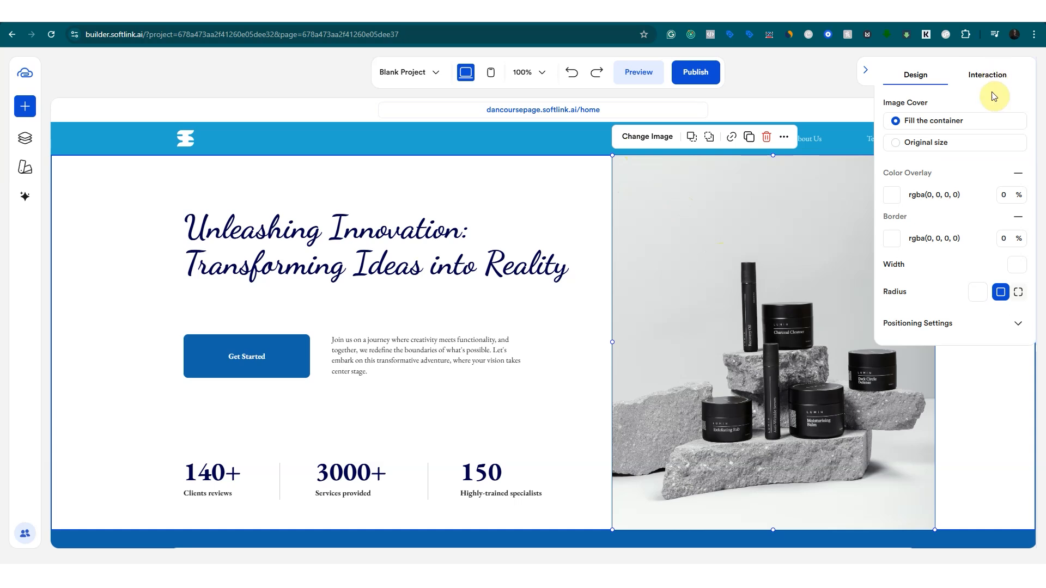
{"action": "left_click", "coordinate": [1018, 293]}
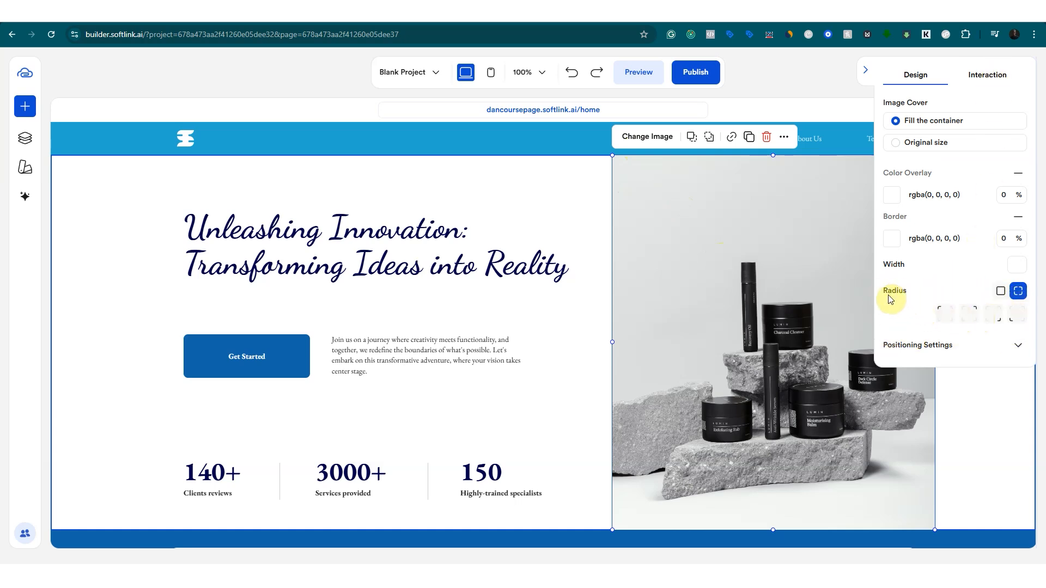
{"action": "left_click", "coordinate": [943, 315]}
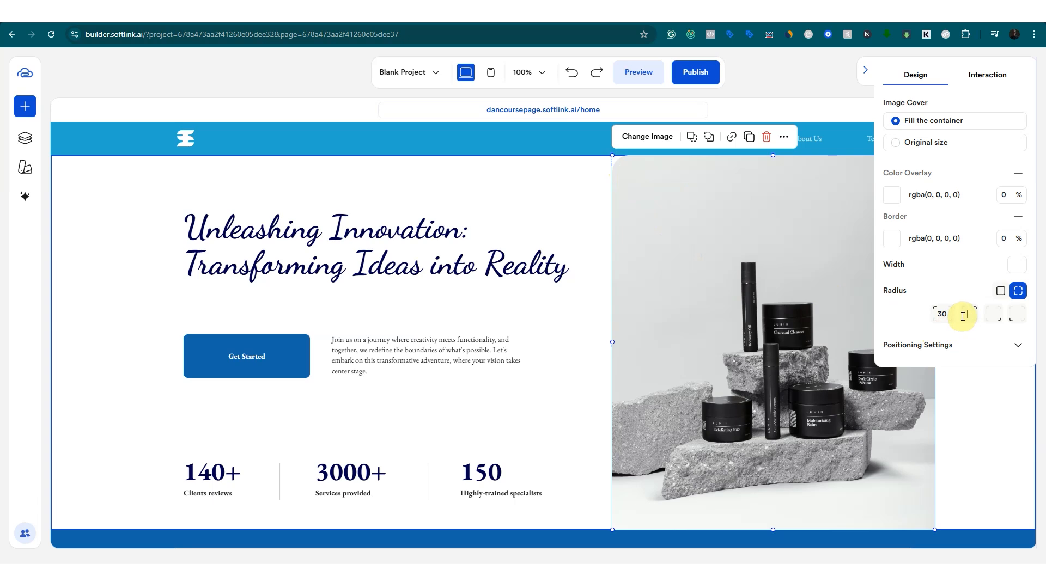
{"action": "type", "text": "150"}
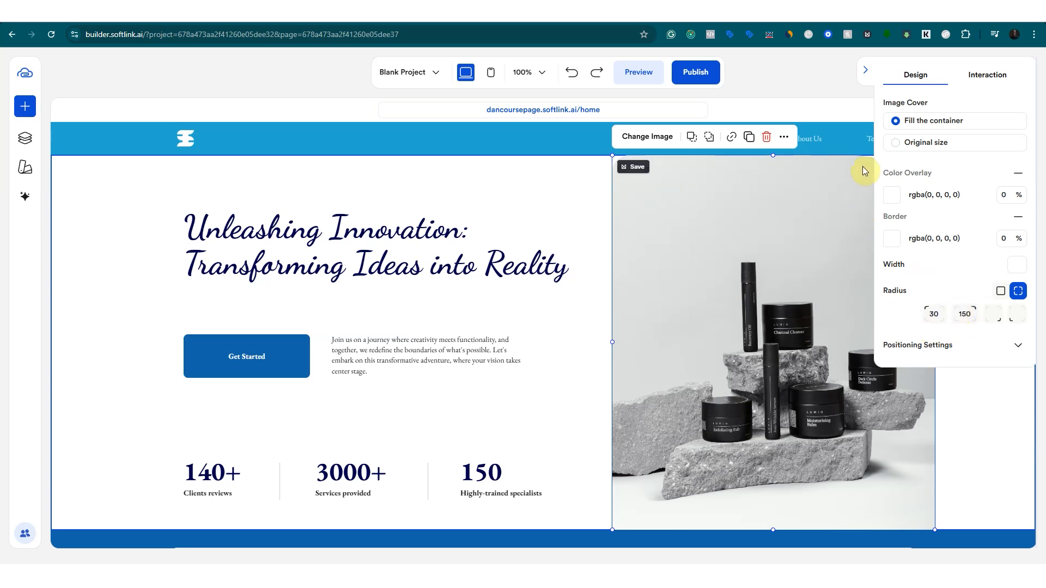
{"action": "left_click", "coordinate": [991, 315]}
{"action": "type", "text": "180"}
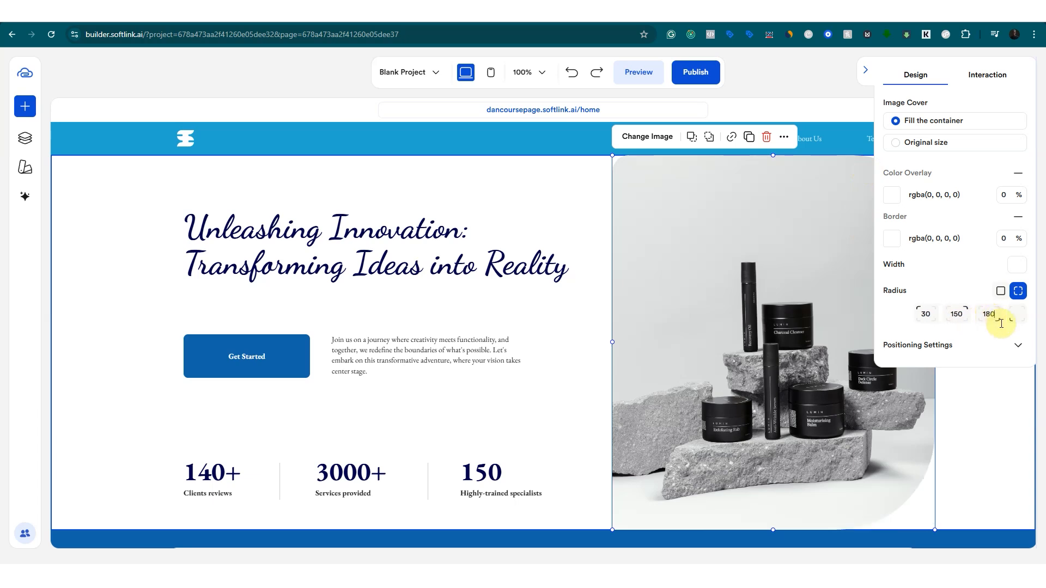
{"action": "left_click", "coordinate": [1016, 315]}
{"action": "type", "text": "300"}
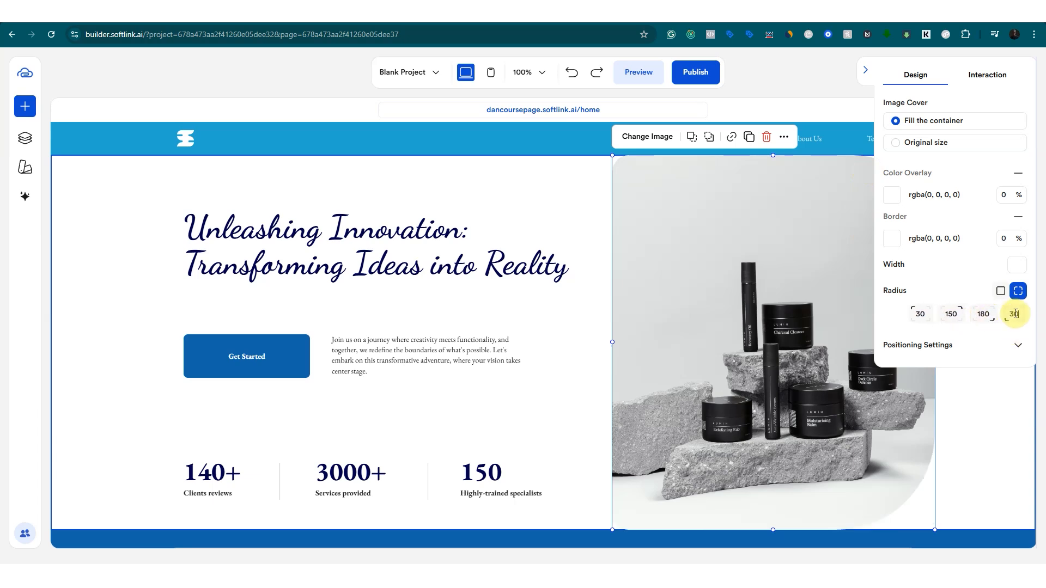
{"action": "left_click", "coordinate": [969, 419]}
{"action": "left_click", "coordinate": [865, 71]}
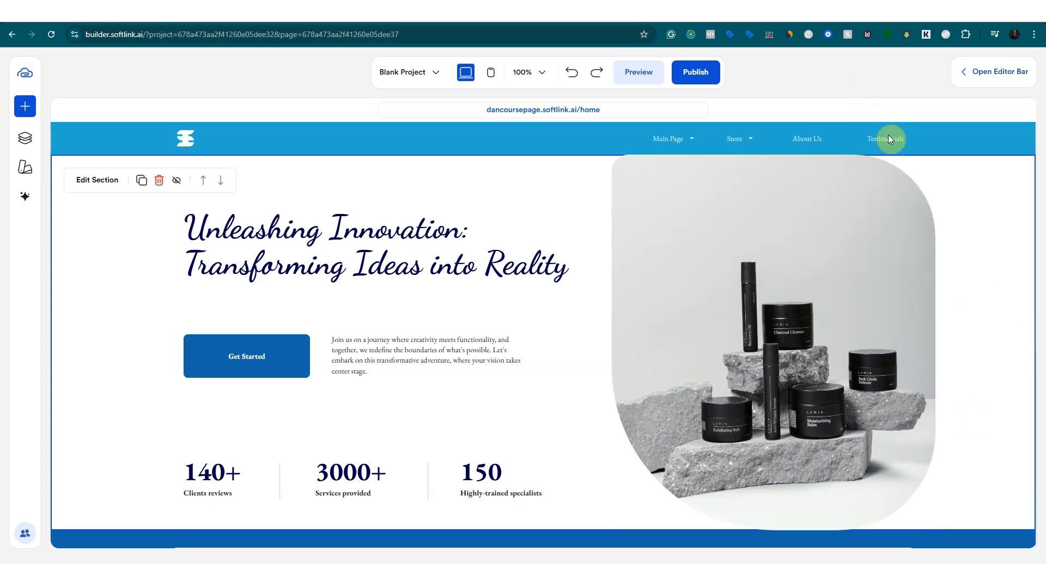
Shrink the hero image and position it with a margin above and below it in the hero section.
{"action": "left_click", "coordinate": [861, 262]}
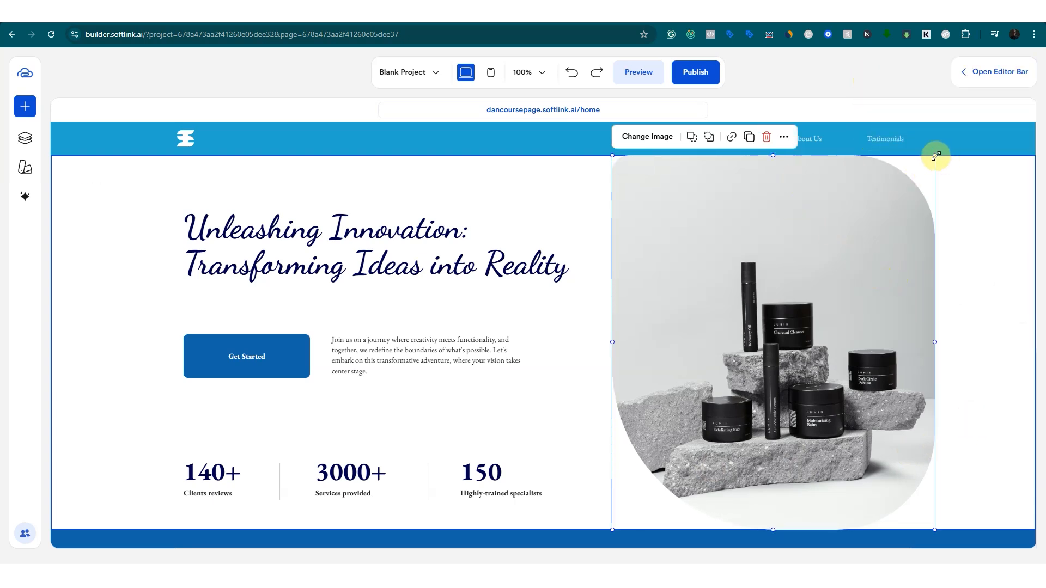
{"action": "left_click_drag", "start_coordinate": [936, 156], "coordinate": [908, 203]}
{"action": "left_click_drag", "start_coordinate": [826, 290], "coordinate": [954, 288]}
{"action": "left_click", "coordinate": [986, 381]}
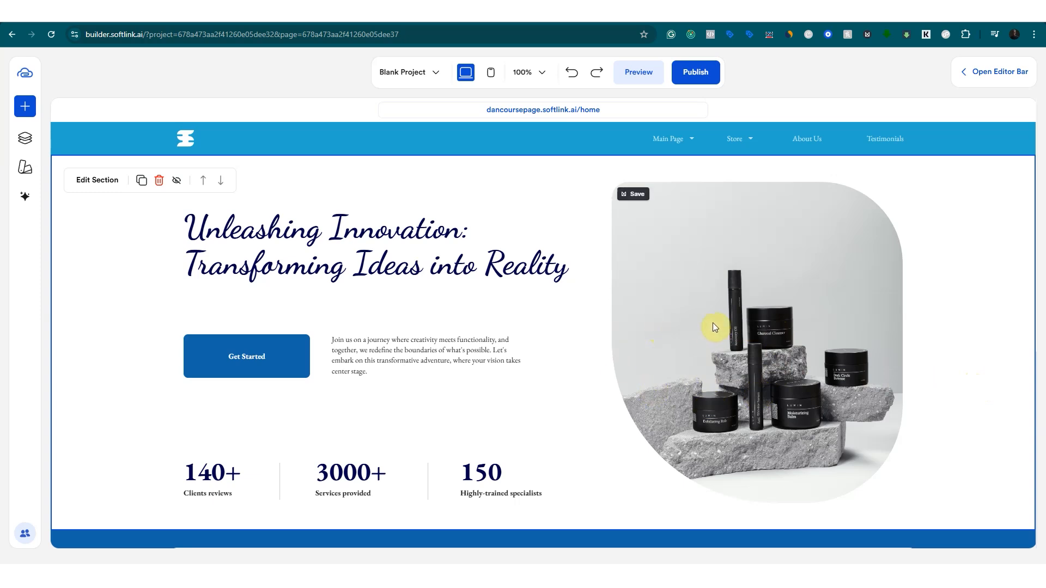
Examine the Get Started button's design settings, including its uniform and individual corner radius options.
{"action": "left_click", "coordinate": [295, 366]}
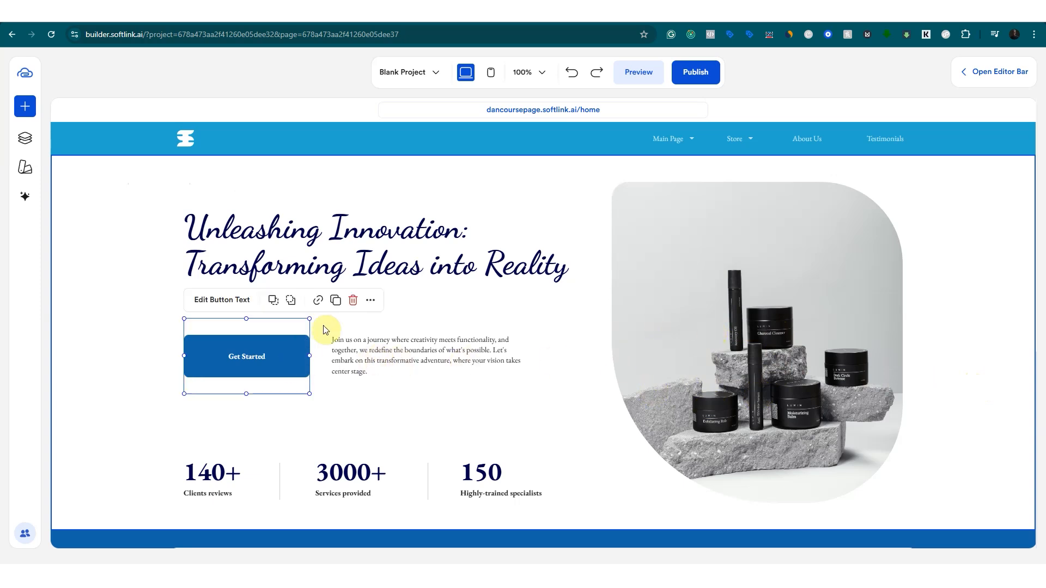
{"action": "left_click", "coordinate": [978, 72]}
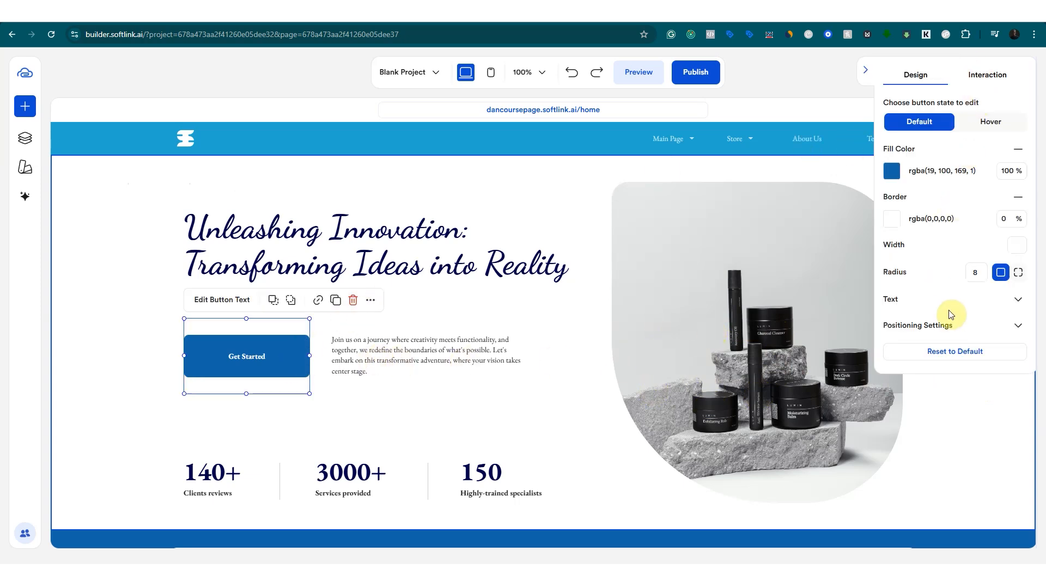
{"action": "left_click", "coordinate": [1018, 272]}
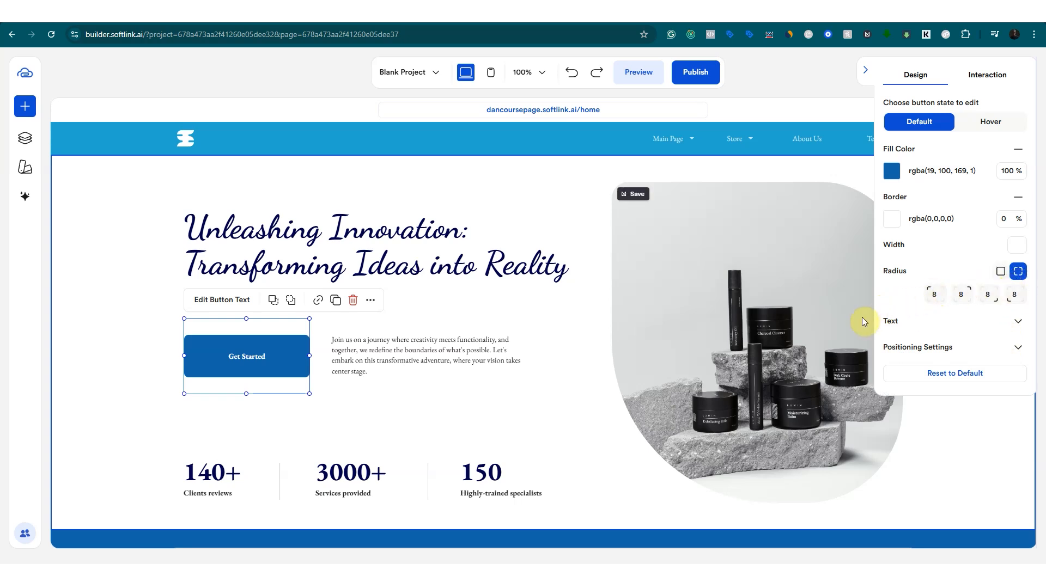
{"action": "left_click", "coordinate": [1001, 271]}
{"action": "left_click", "coordinate": [1018, 274]}
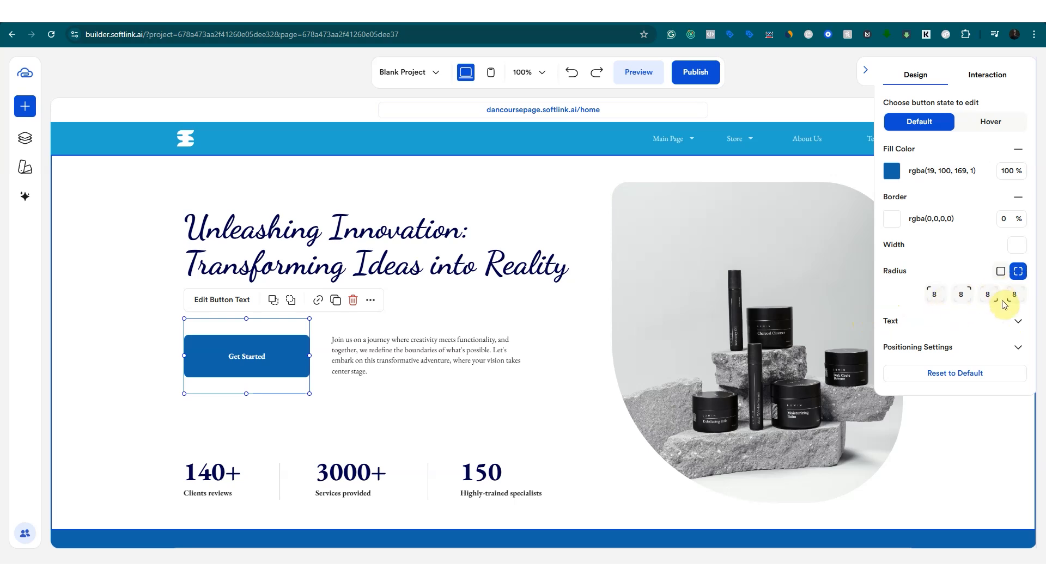
{"action": "left_click", "coordinate": [667, 353]}
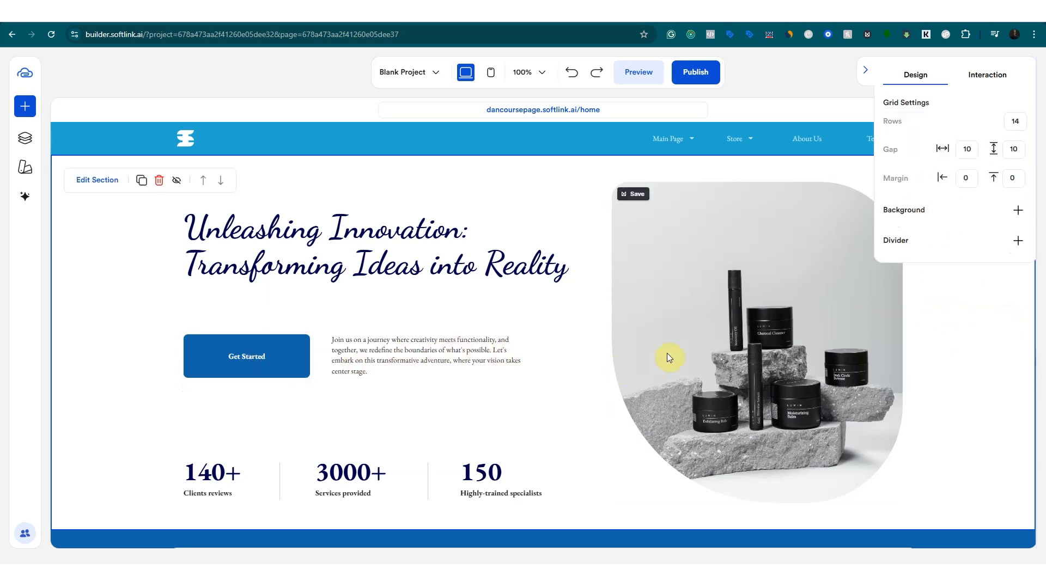
{"action": "left_click", "coordinate": [667, 353]}
{"action": "left_click", "coordinate": [866, 71]}
{"action": "left_click", "coordinate": [949, 276]}
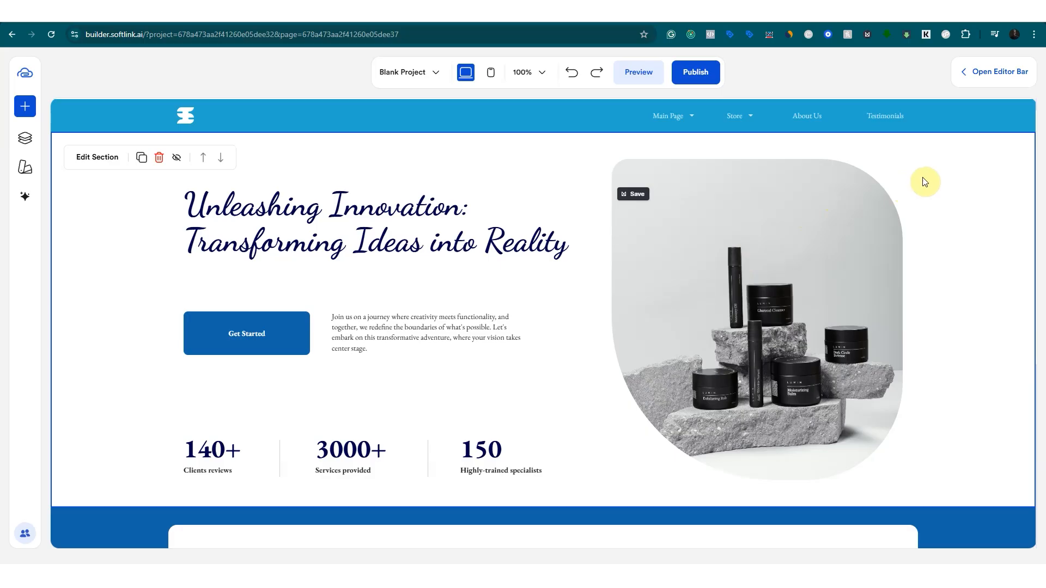
Examine the publishing option for connecting a domain you own, and leave the site unpublished.
{"action": "left_click", "coordinate": [697, 85]}
{"action": "left_click", "coordinate": [417, 315]}
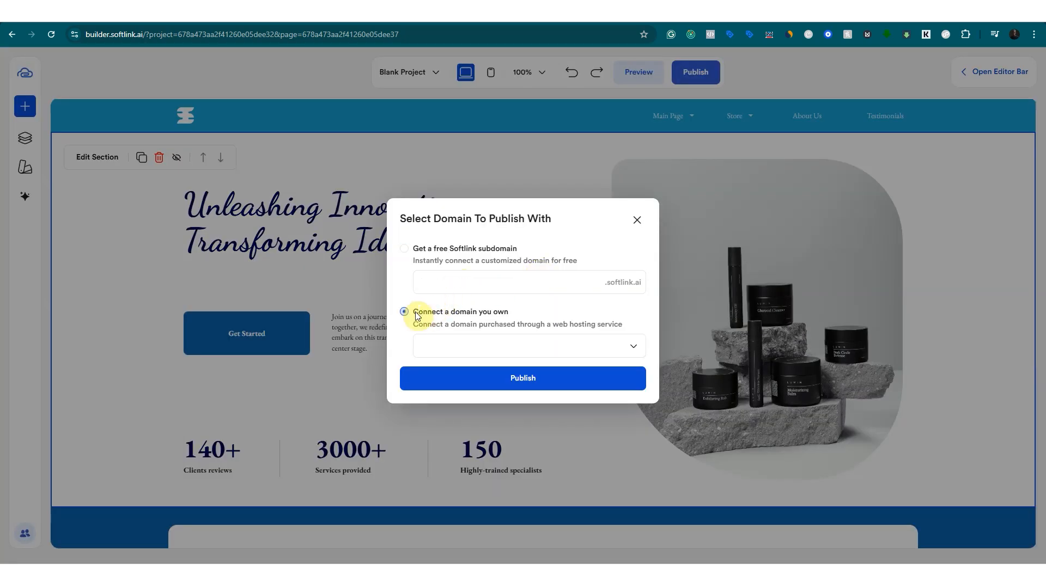
{"action": "left_click", "coordinate": [464, 347]}
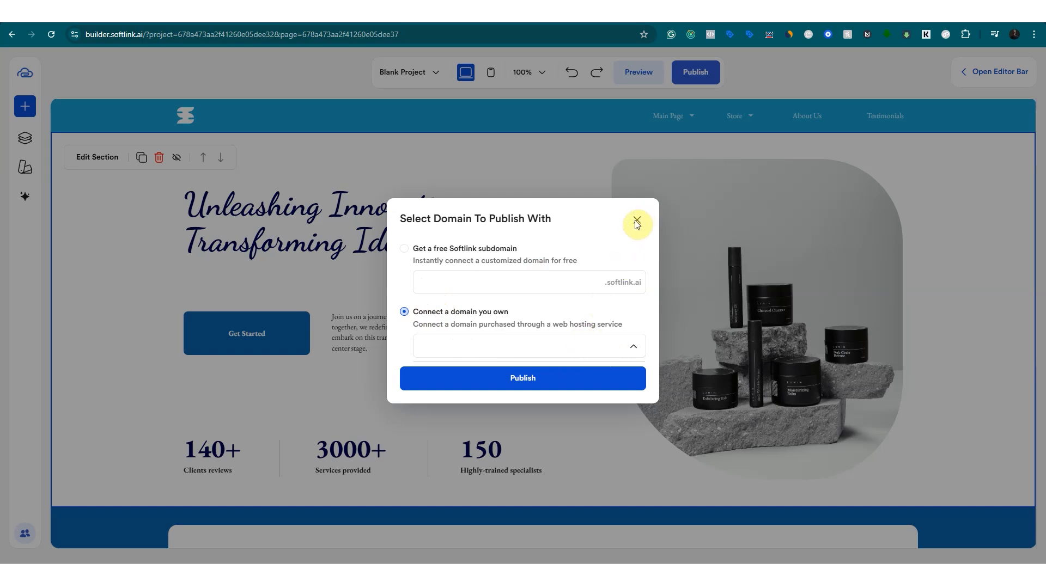
{"action": "left_click", "coordinate": [620, 238]}
{"action": "left_click", "coordinate": [636, 223]}
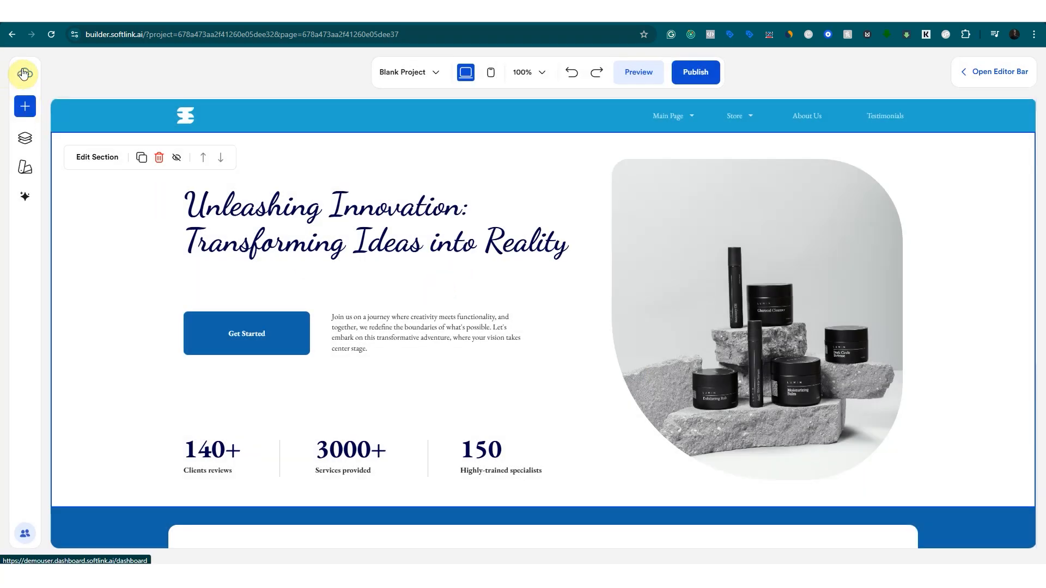
Leave the builder for the account dashboard and open the domain integrations in the account settings.
{"action": "left_click", "coordinate": [23, 72]}
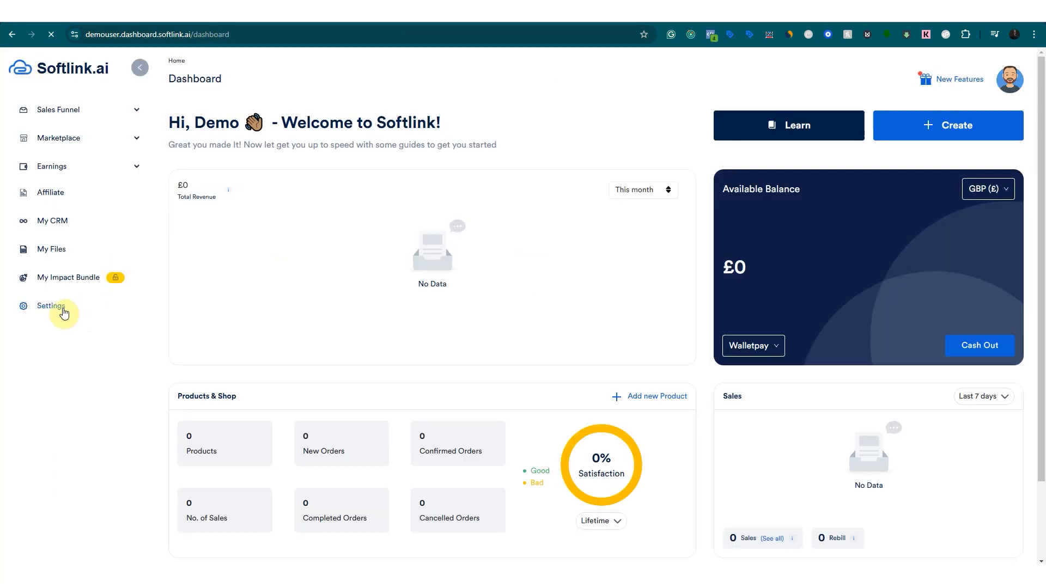
{"action": "left_click", "coordinate": [61, 308]}
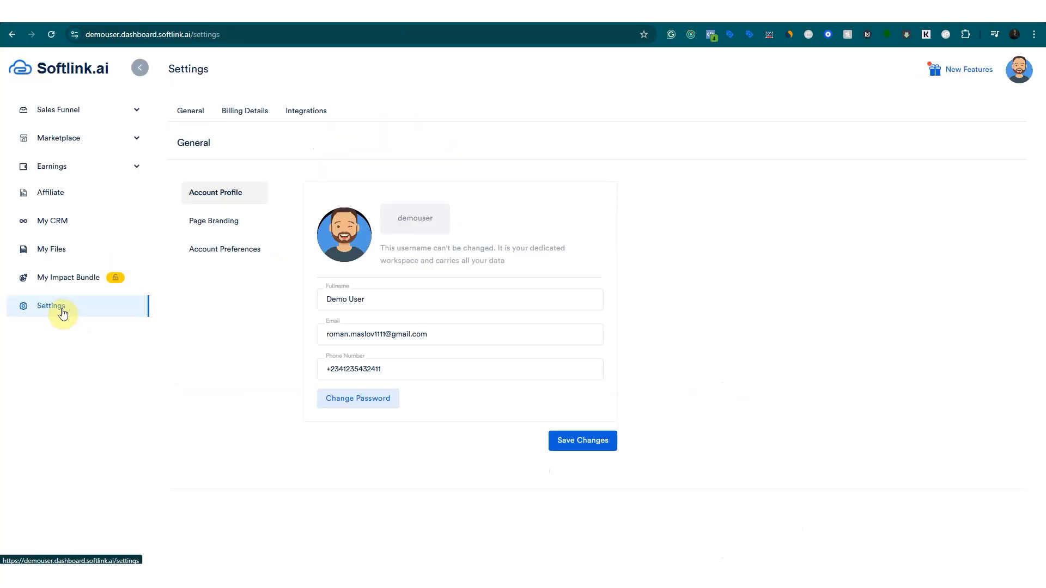
{"action": "left_click", "coordinate": [253, 112]}
{"action": "left_click", "coordinate": [303, 114]}
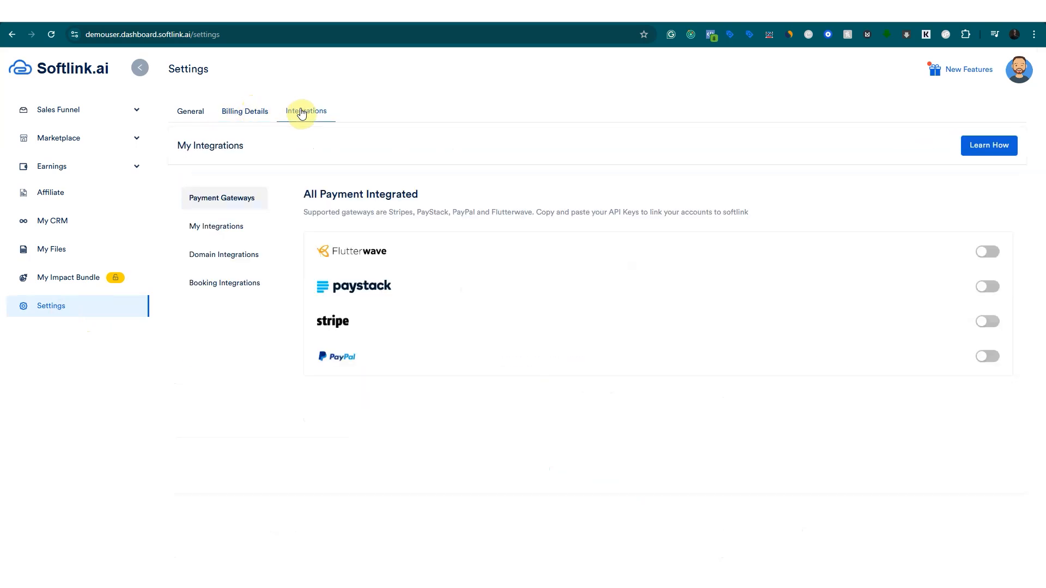
{"action": "left_click", "coordinate": [239, 256]}
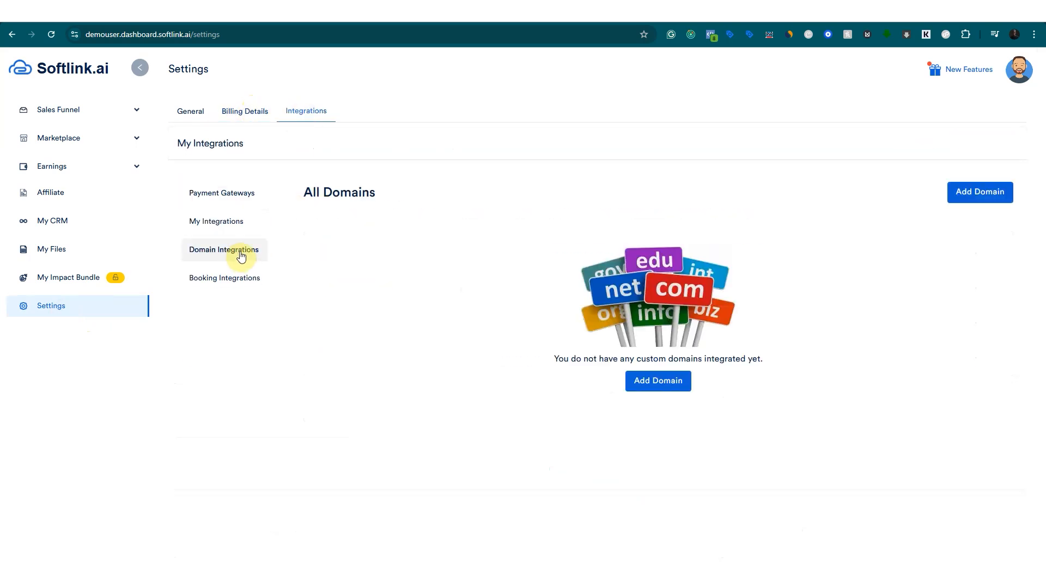
Examine the custom domain setup, including the nameserver instructions and the domain and extension fields, and leave without adding a domain.
{"action": "left_click", "coordinate": [668, 380]}
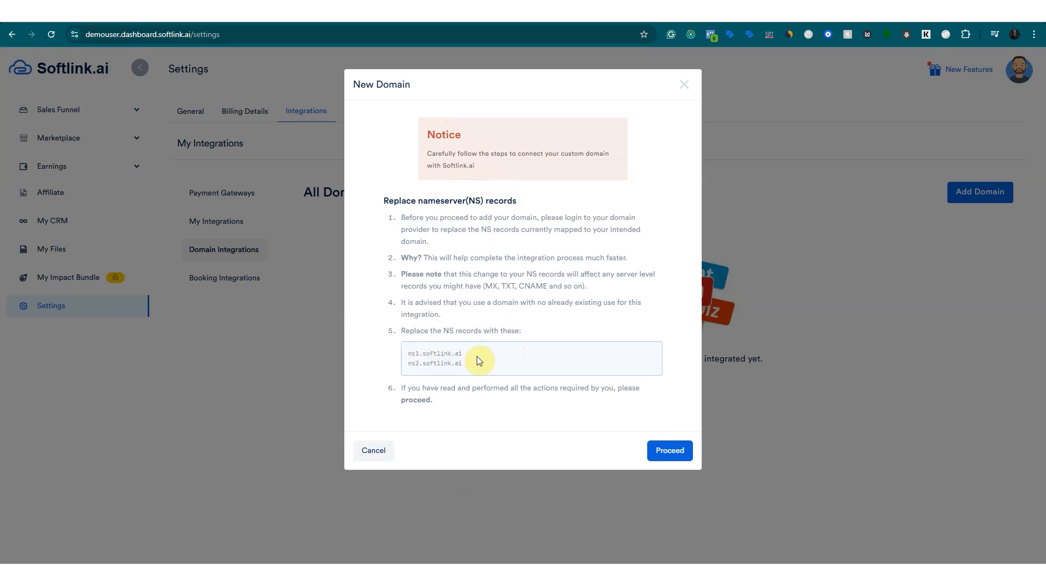
{"action": "left_click", "coordinate": [670, 450]}
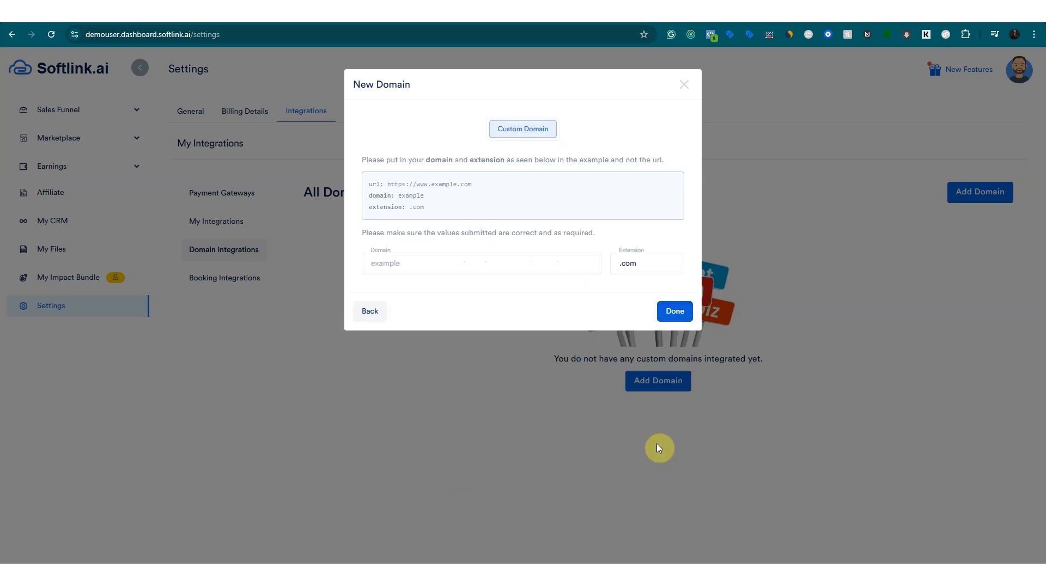
{"action": "left_click", "coordinate": [487, 270]}
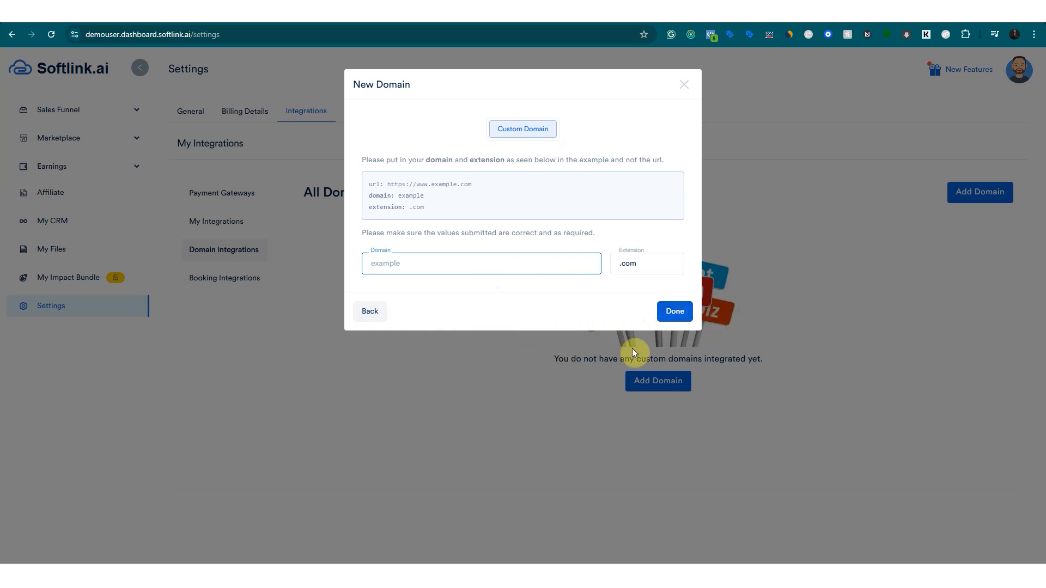
{"action": "left_click", "coordinate": [684, 84]}
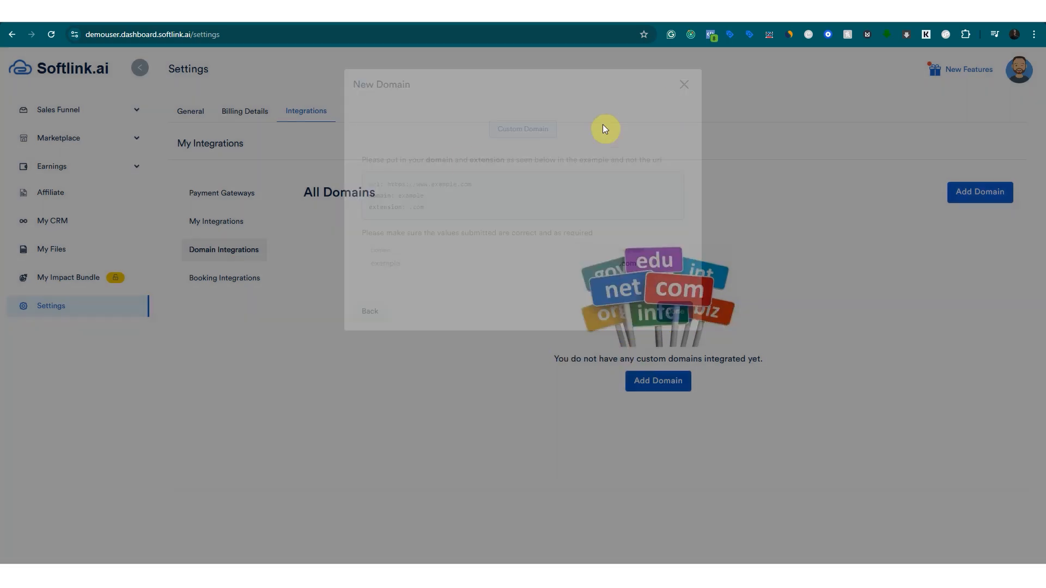
Return to the project list and reopen Blank Project for editing.
{"action": "left_click", "coordinate": [93, 116]}
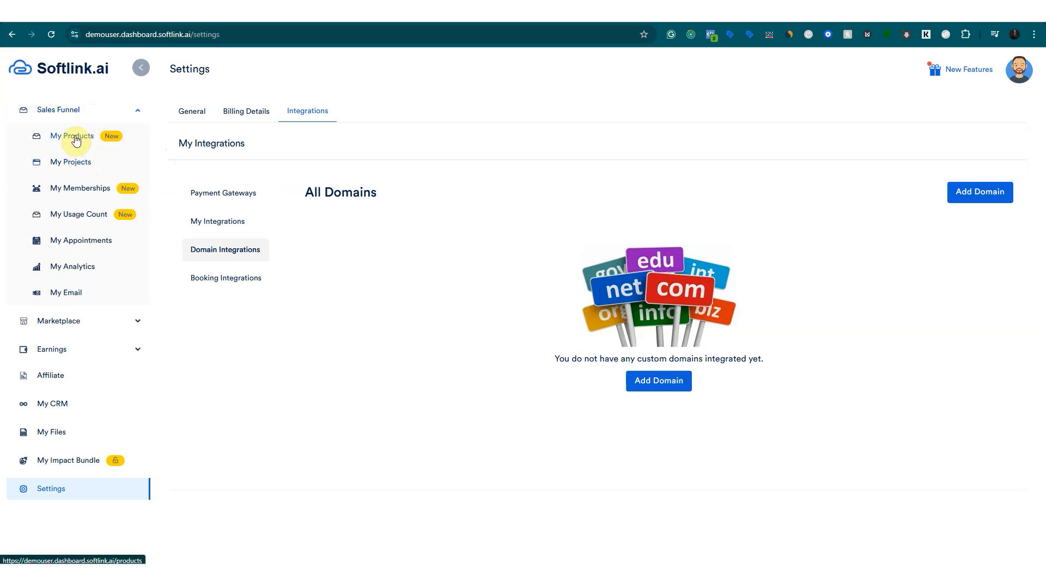
{"action": "left_click", "coordinate": [75, 162]}
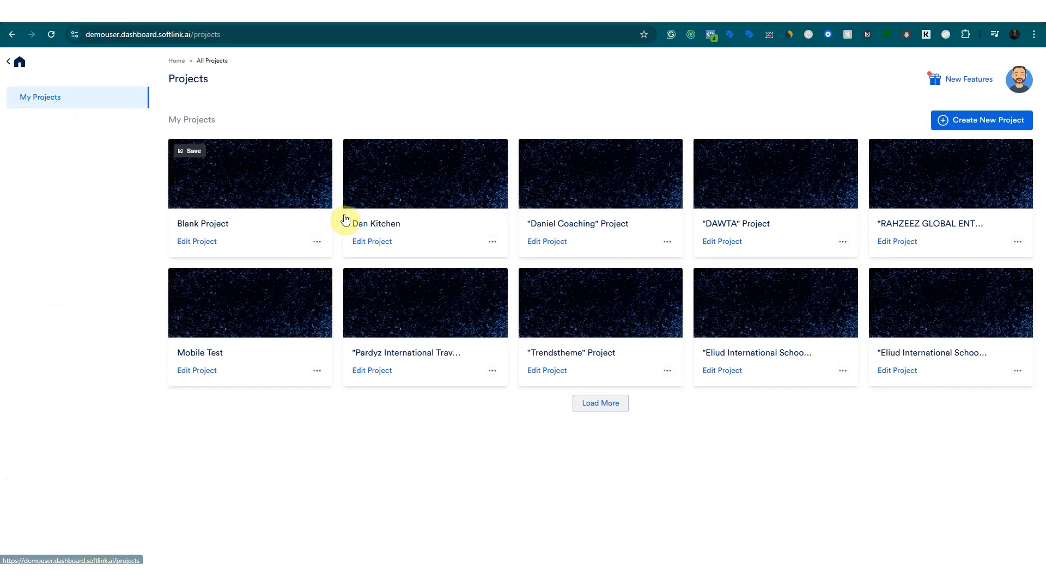
{"action": "left_click", "coordinate": [199, 244]}
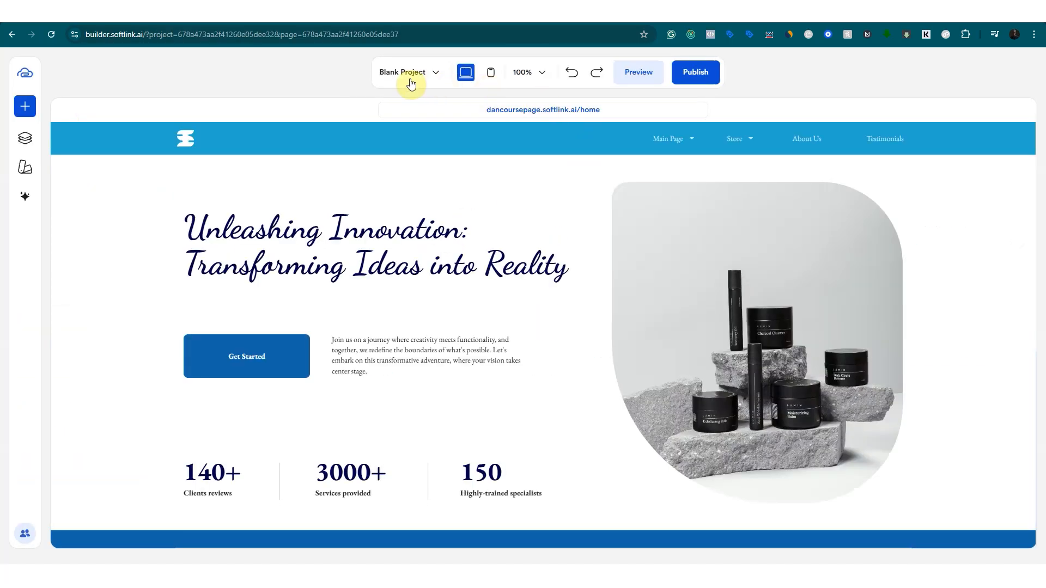
Check the choice for publishing Blank Project with a domain you own, and close the dialog without publishing.
{"action": "left_click", "coordinate": [694, 74]}
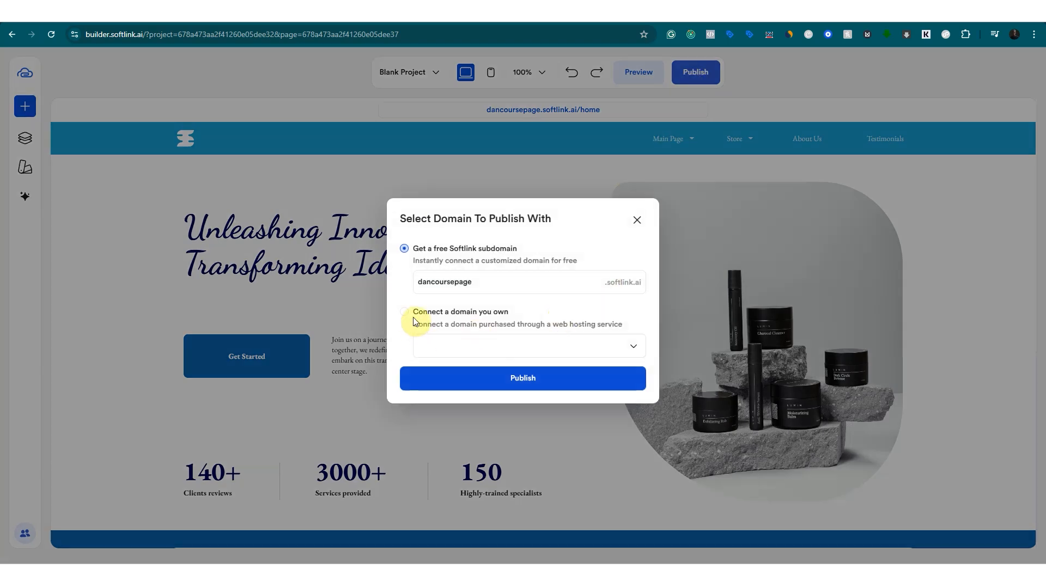
{"action": "left_click", "coordinate": [414, 320]}
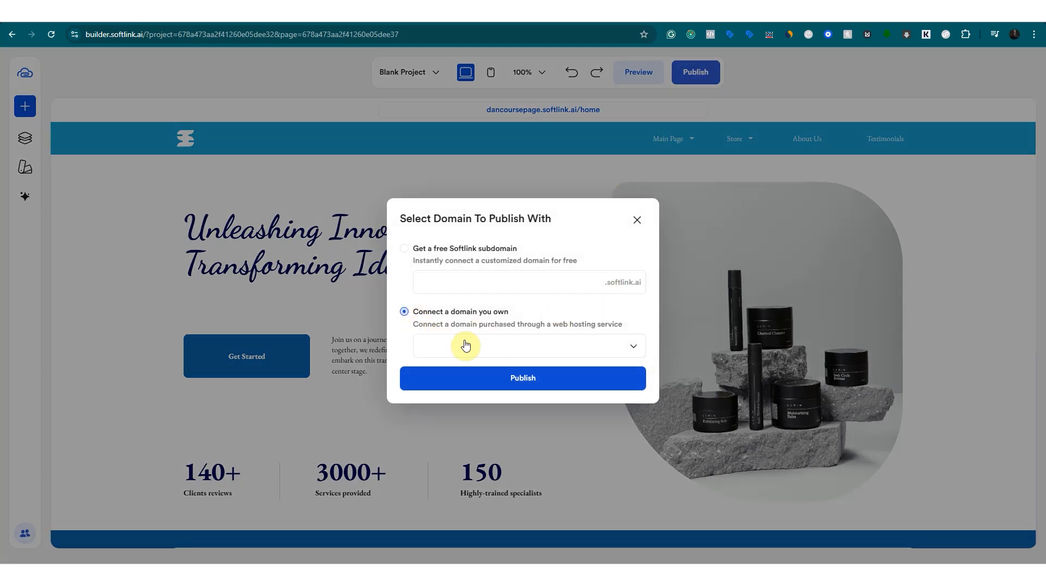
{"action": "left_click", "coordinate": [636, 222]}
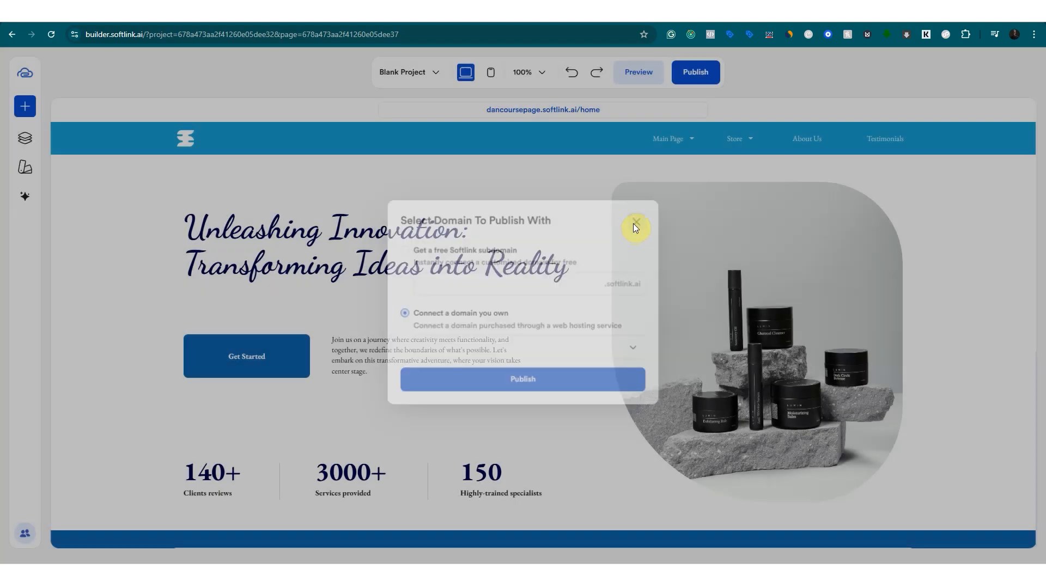
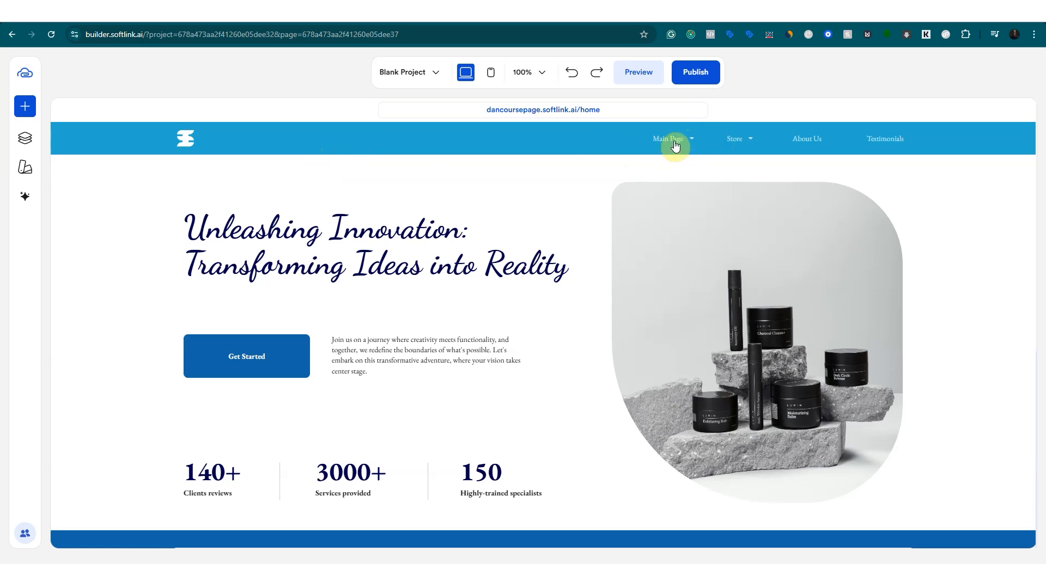
Look over the header's Main Page and Store menu items and the list of the site's pages.
{"action": "left_click", "coordinate": [675, 145]}
{"action": "left_click", "coordinate": [749, 143]}
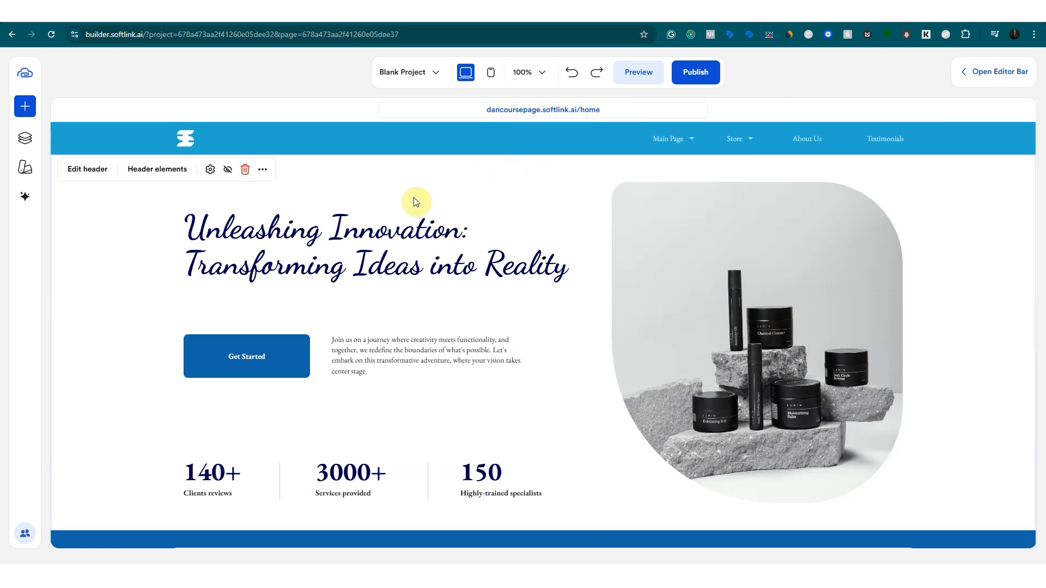
{"action": "left_click", "coordinate": [427, 81]}
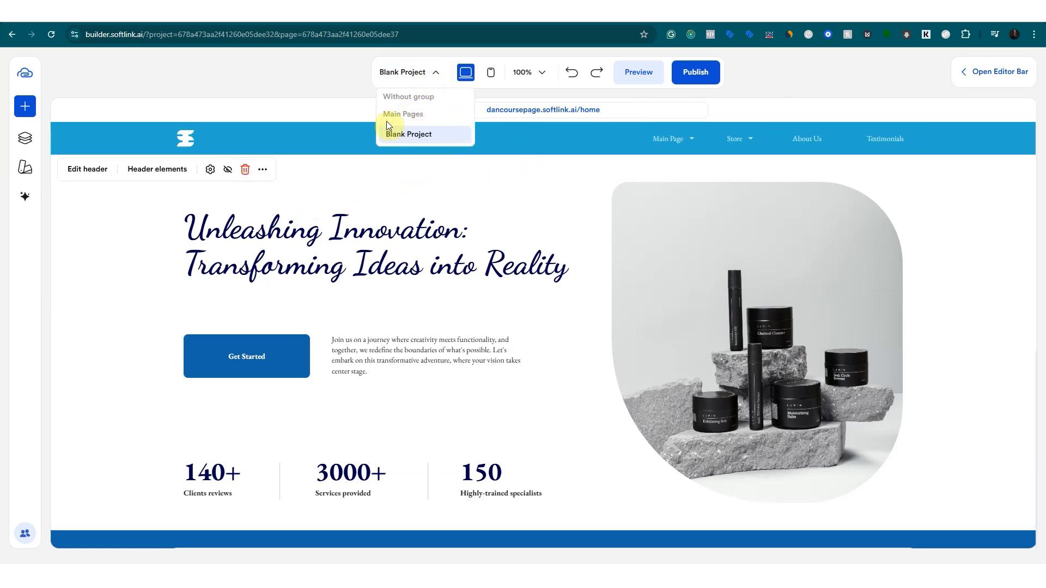
{"action": "left_click", "coordinate": [521, 140]}
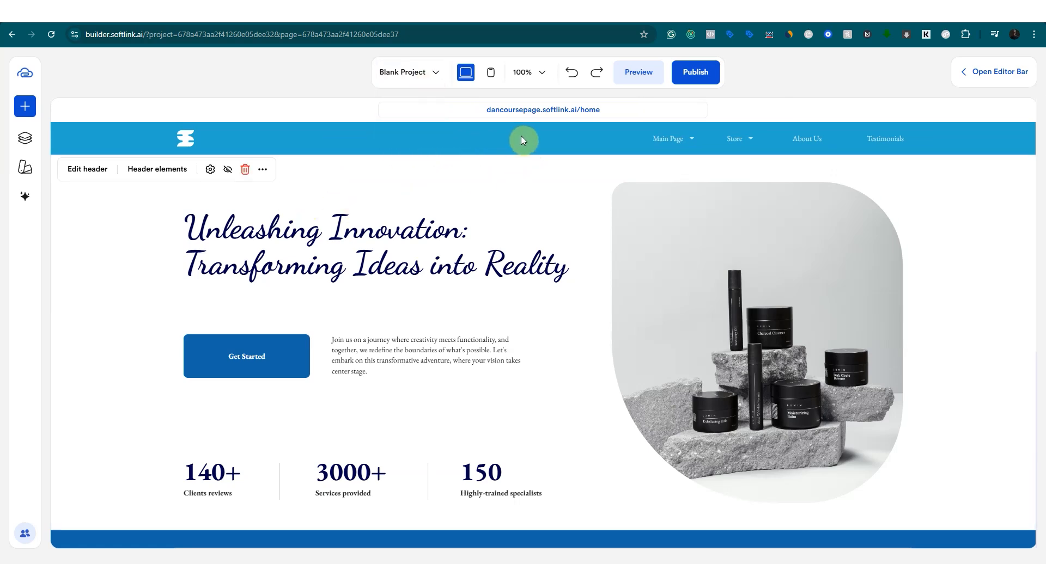
Duplicate the Blank Project page and add a new blank page to the site.
{"action": "left_click", "coordinate": [27, 141]}
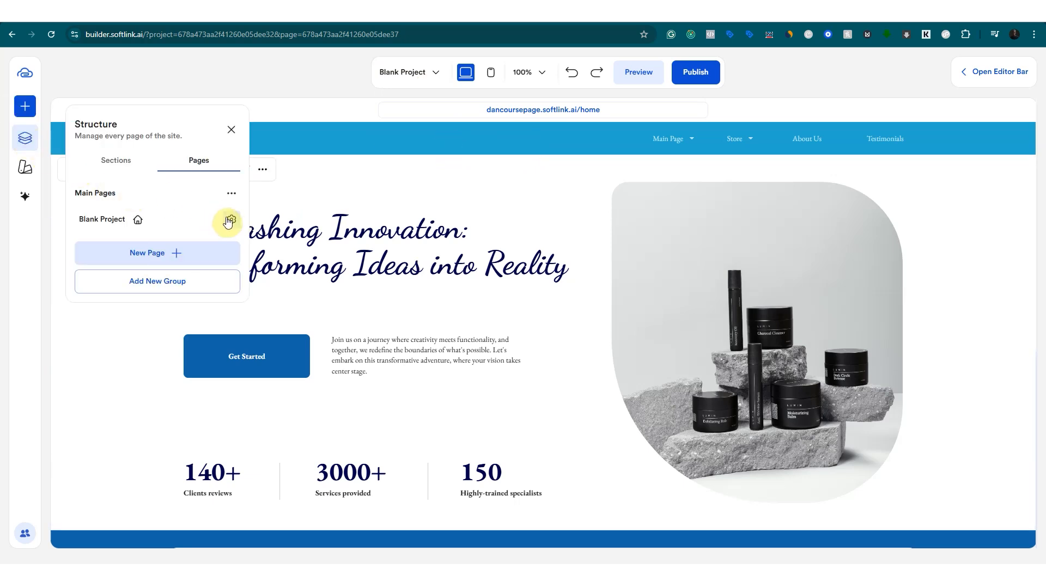
{"action": "left_click", "coordinate": [203, 244]}
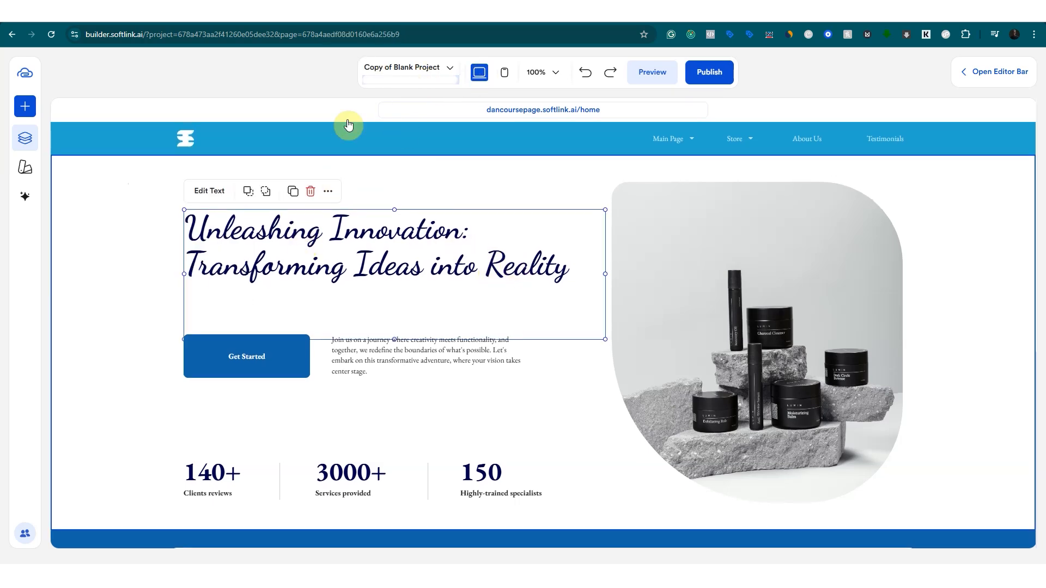
{"action": "left_click", "coordinate": [26, 139]}
{"action": "left_click", "coordinate": [211, 281]}
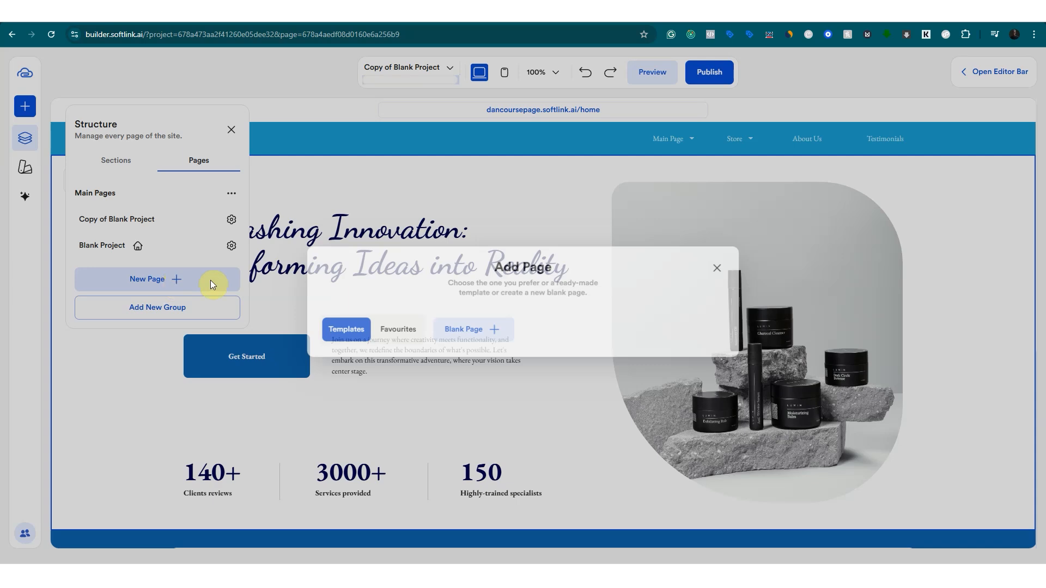
{"action": "left_click", "coordinate": [465, 338]}
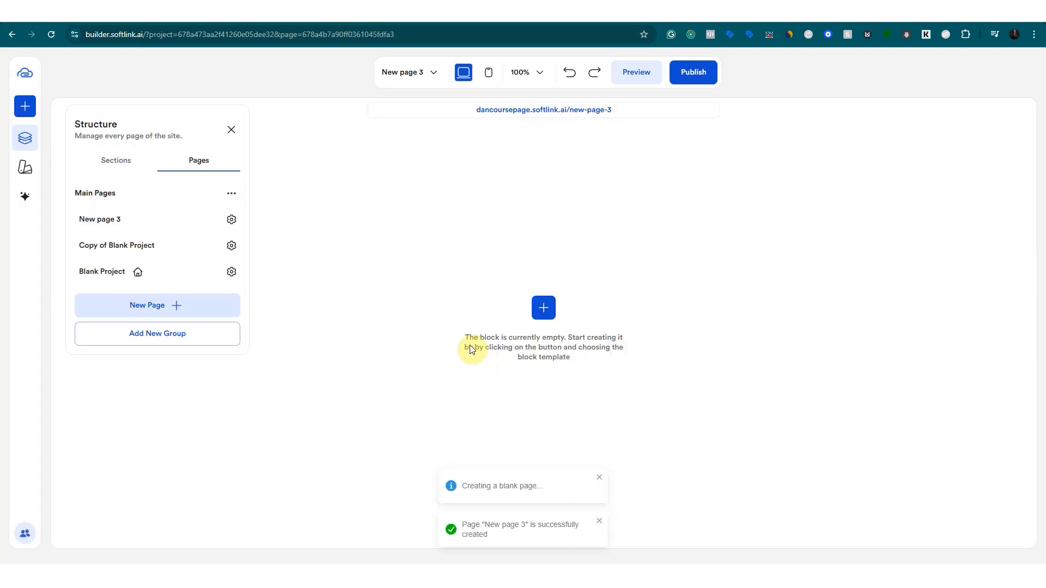
Add a blank section to the empty new page.
{"action": "left_click", "coordinate": [543, 309]}
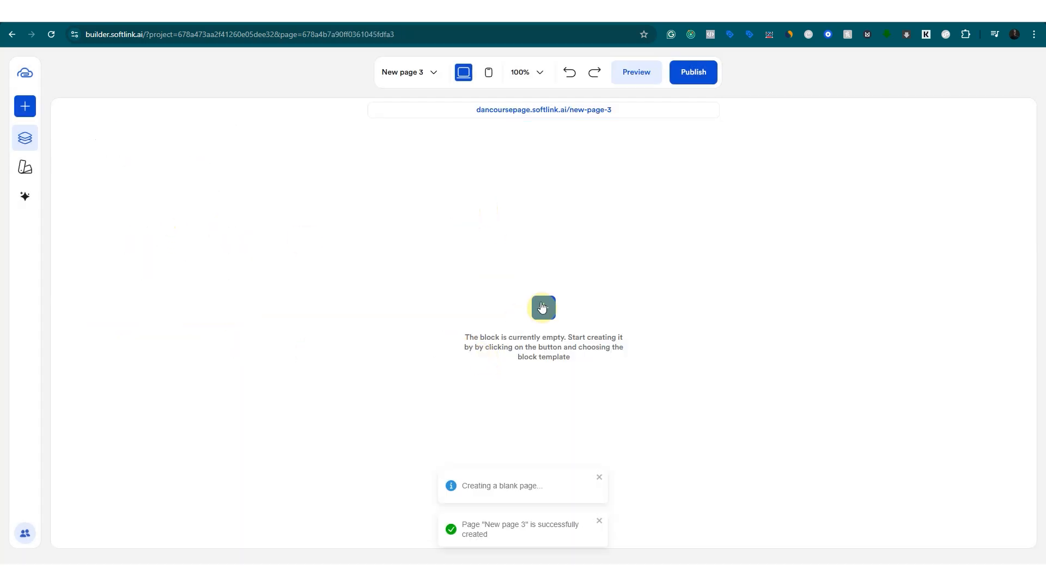
{"action": "left_click", "coordinate": [544, 313]}
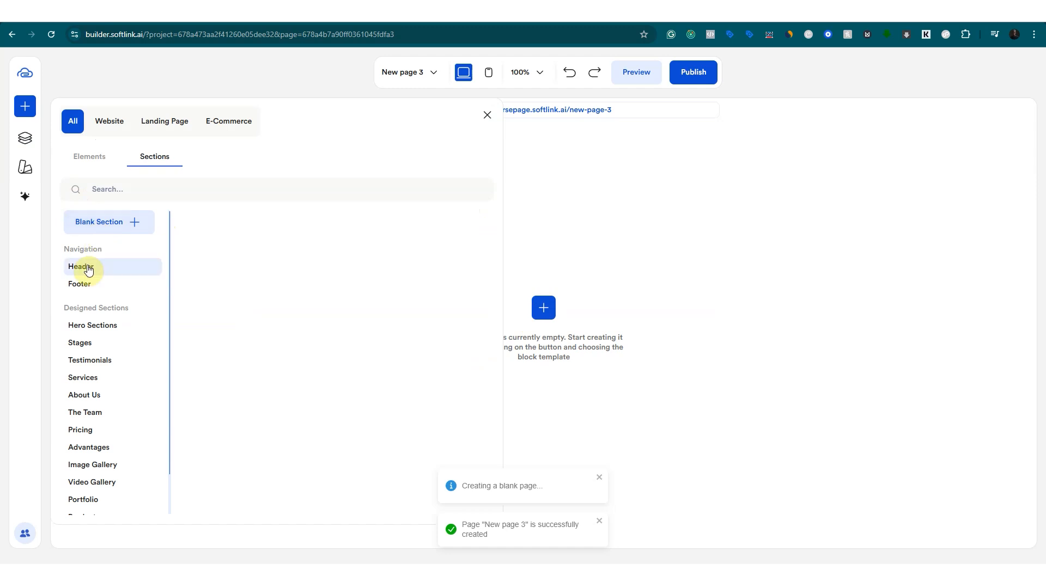
{"action": "left_click", "coordinate": [109, 223]}
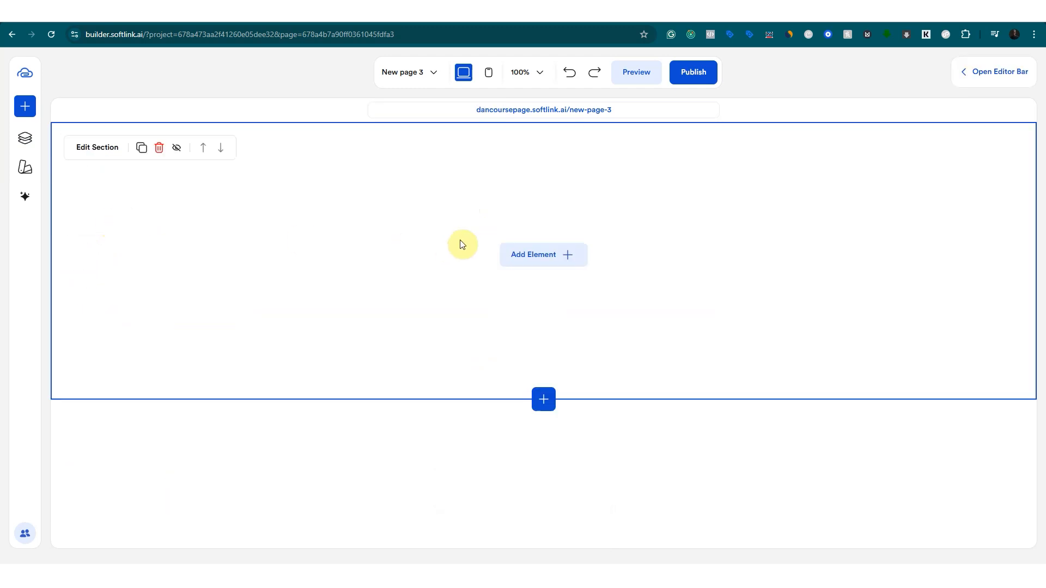
Add a text element reading "ABOUT US PAGE" to the blank section.
{"action": "left_click", "coordinate": [526, 255]}
{"action": "left_click", "coordinate": [76, 236]}
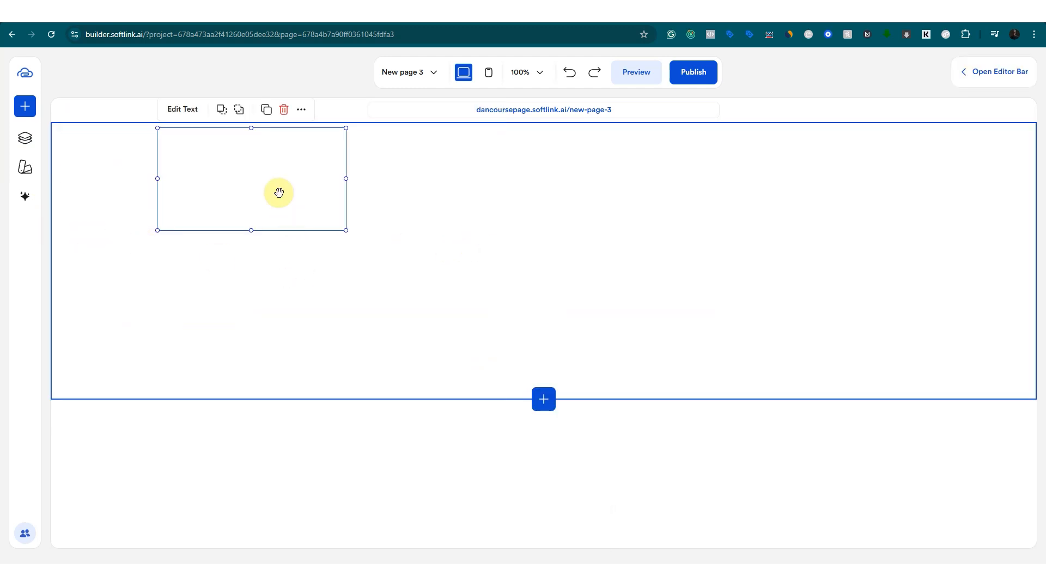
{"action": "left_click", "coordinate": [188, 111]}
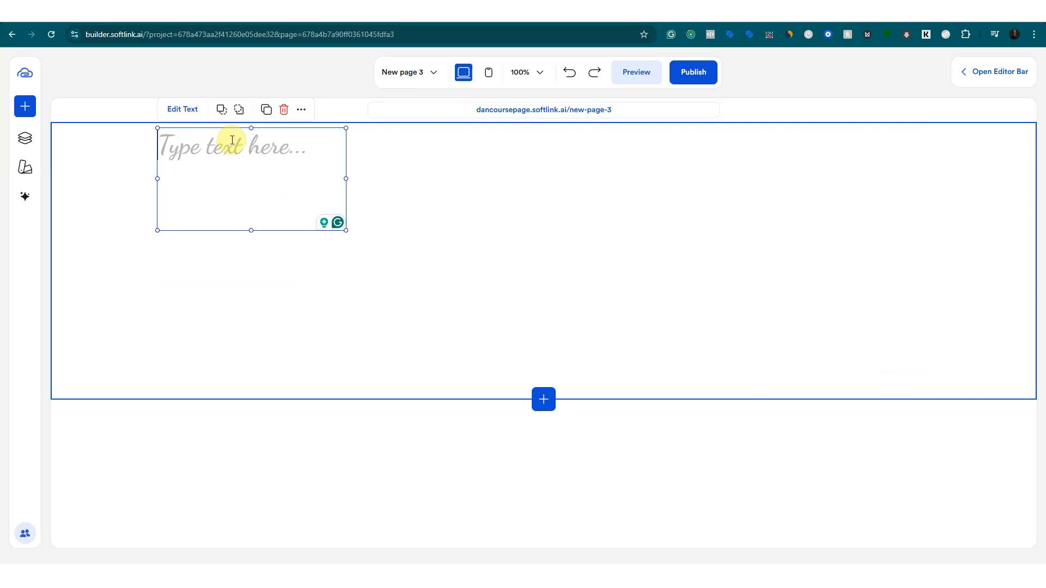
{"action": "type", "text": "ABOUT"}
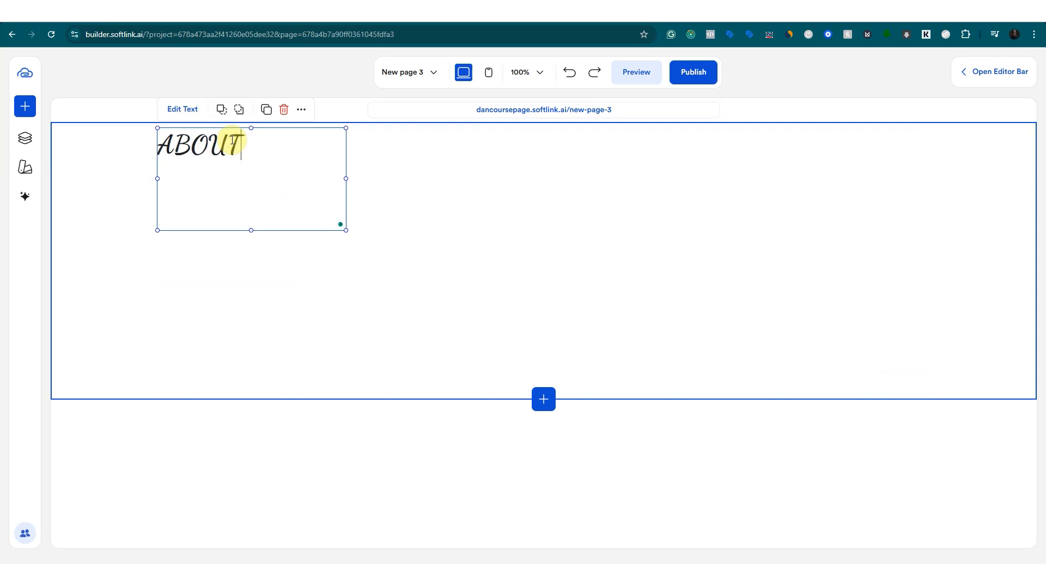
{"action": "type", "text": " US "}
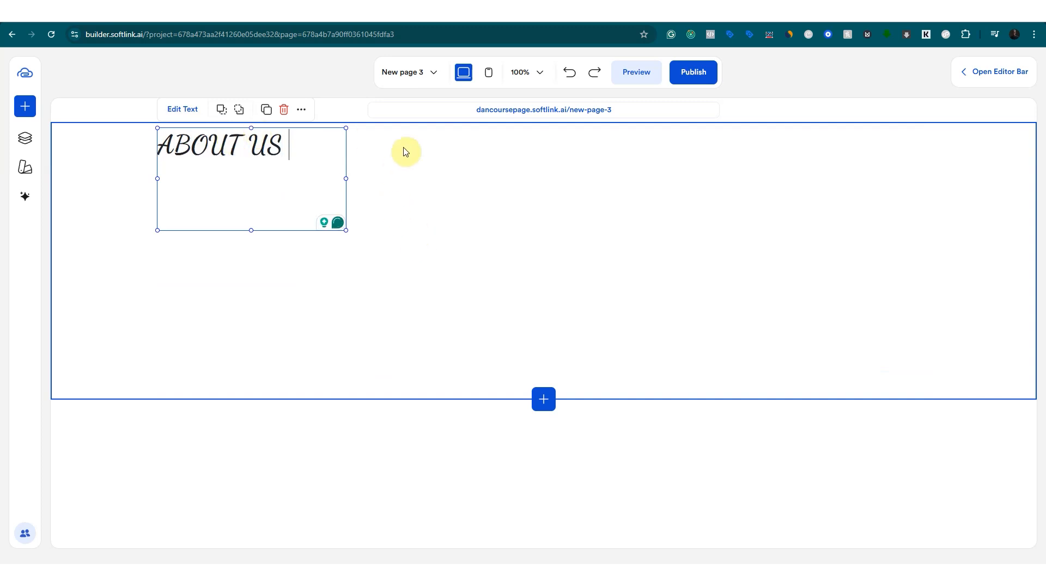
{"action": "type", "text": "PAGE"}
{"action": "left_click", "coordinate": [448, 212]}
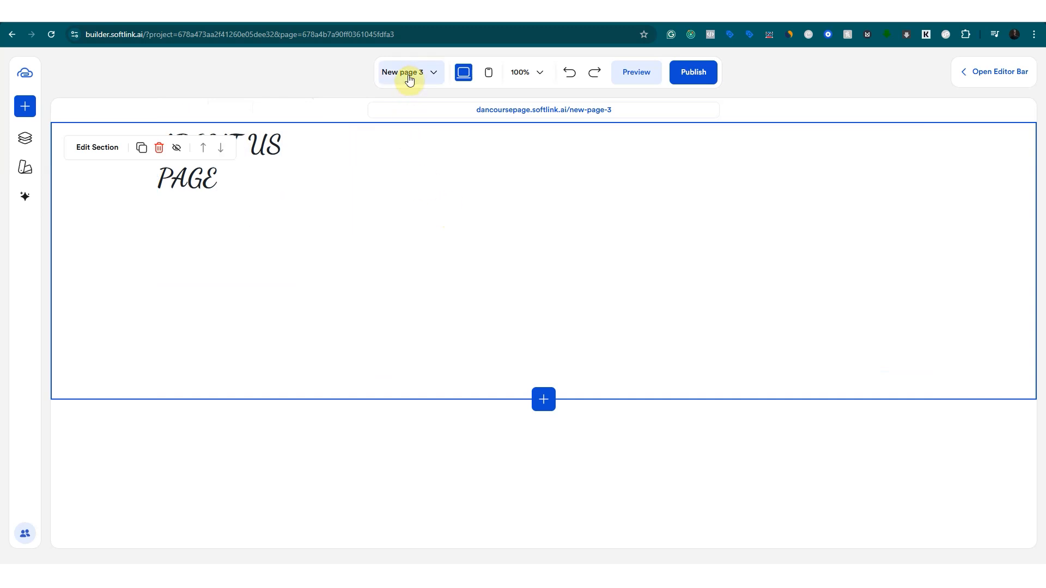
Rename the page "New page 3" as "About Us".
{"action": "left_click", "coordinate": [31, 174]}
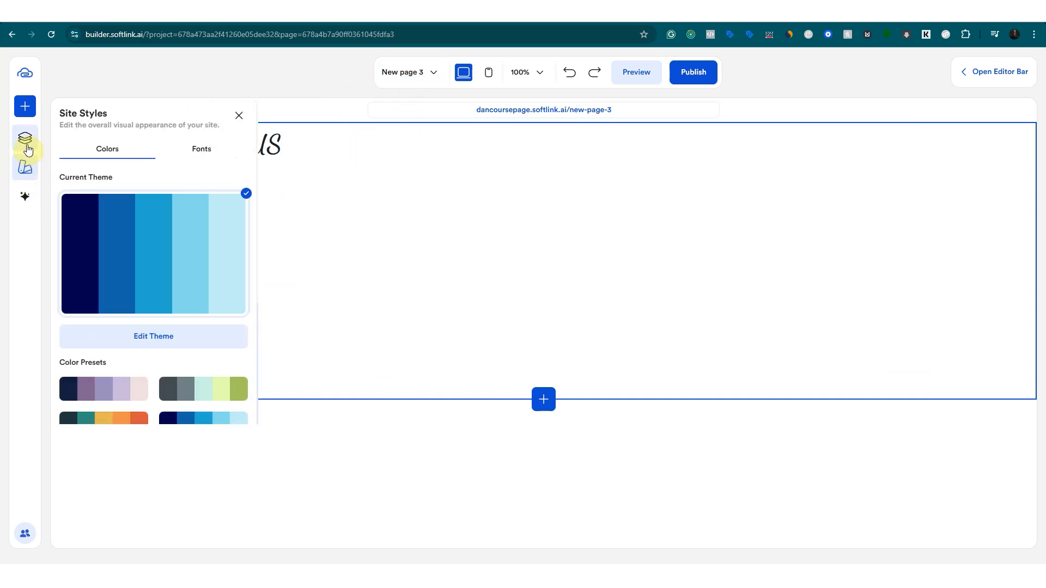
{"action": "left_click", "coordinate": [27, 143]}
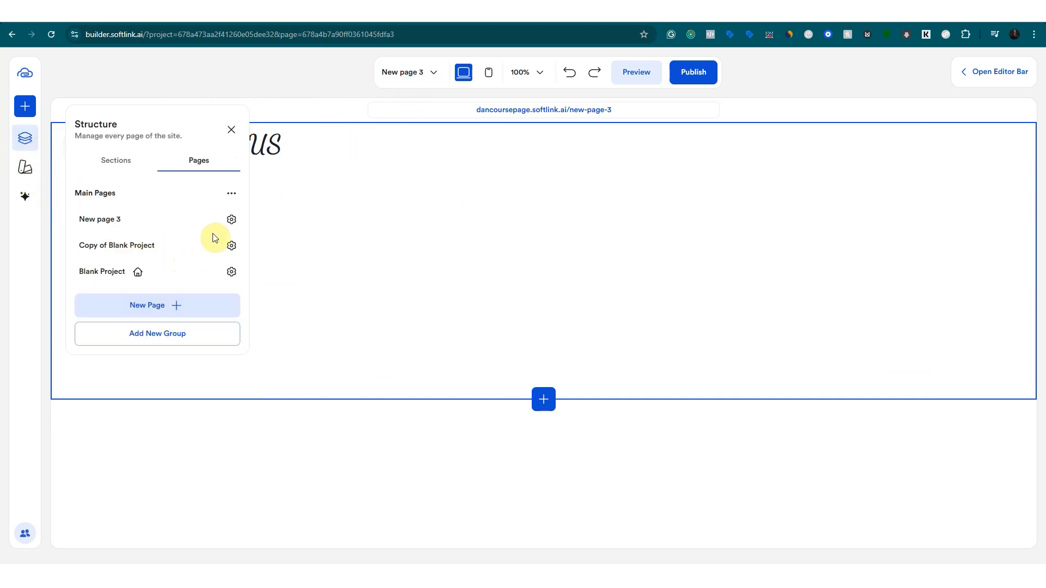
{"action": "left_click", "coordinate": [232, 219]}
{"action": "left_click", "coordinate": [292, 246]}
{"action": "left_click", "coordinate": [282, 330]}
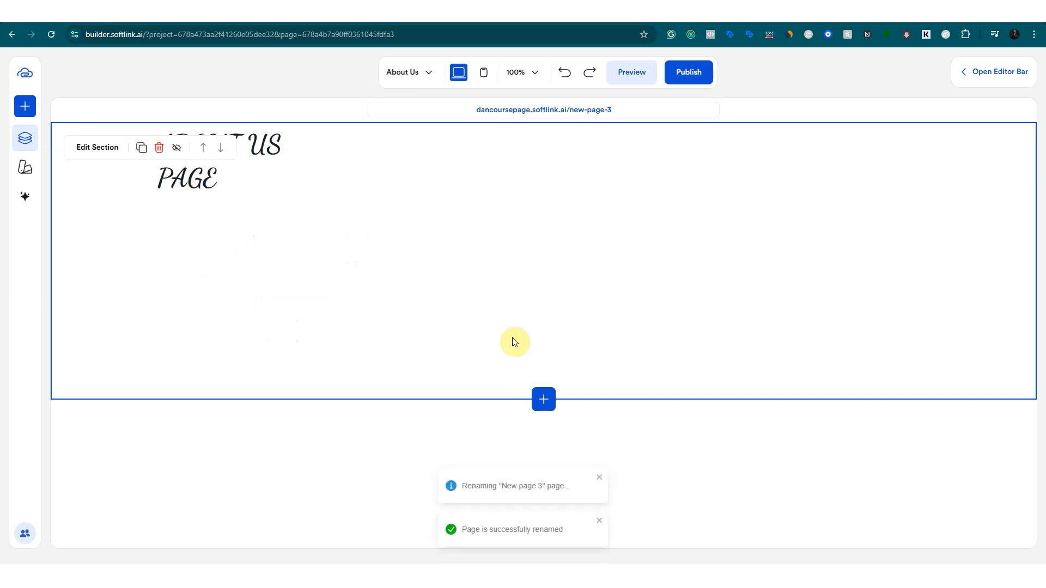
Give the About Us page's section a dusty pink background colour, rgba(218, 183, 183, 1).
{"action": "left_click", "coordinate": [993, 76]}
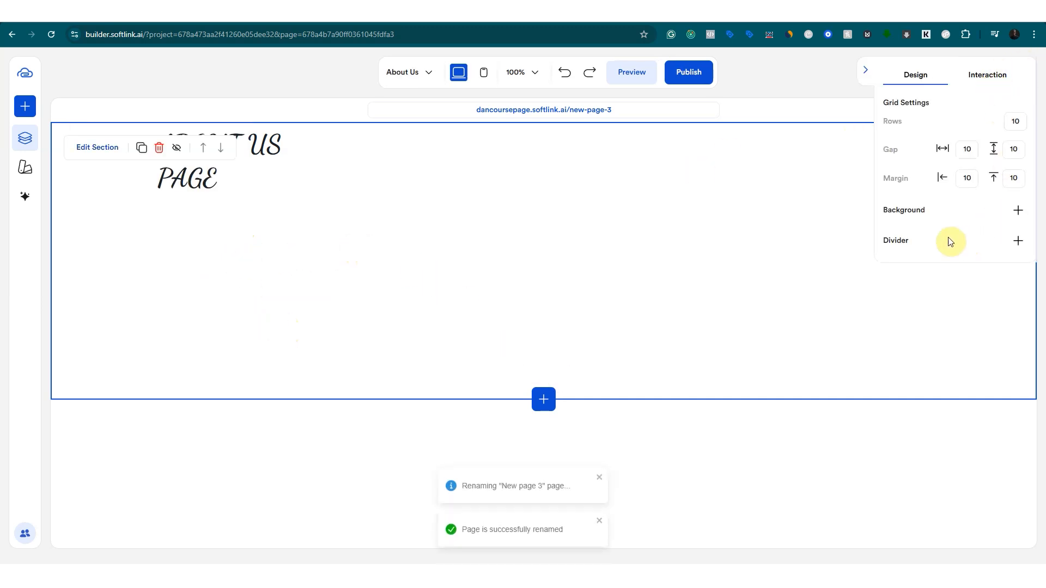
{"action": "left_click", "coordinate": [1015, 209]}
{"action": "left_click", "coordinate": [889, 266]}
{"action": "mouse_move", "coordinate": [824, 289]}
{"action": "left_mouse_down"}
{"action": "mouse_move", "coordinate": [799, 307]}
{"action": "mouse_move", "coordinate": [800, 289]}
{"action": "mouse_move", "coordinate": [744, 231]}
{"action": "mouse_move", "coordinate": [754, 230]}
{"action": "left_mouse_up"}
{"action": "left_click", "coordinate": [682, 369]}
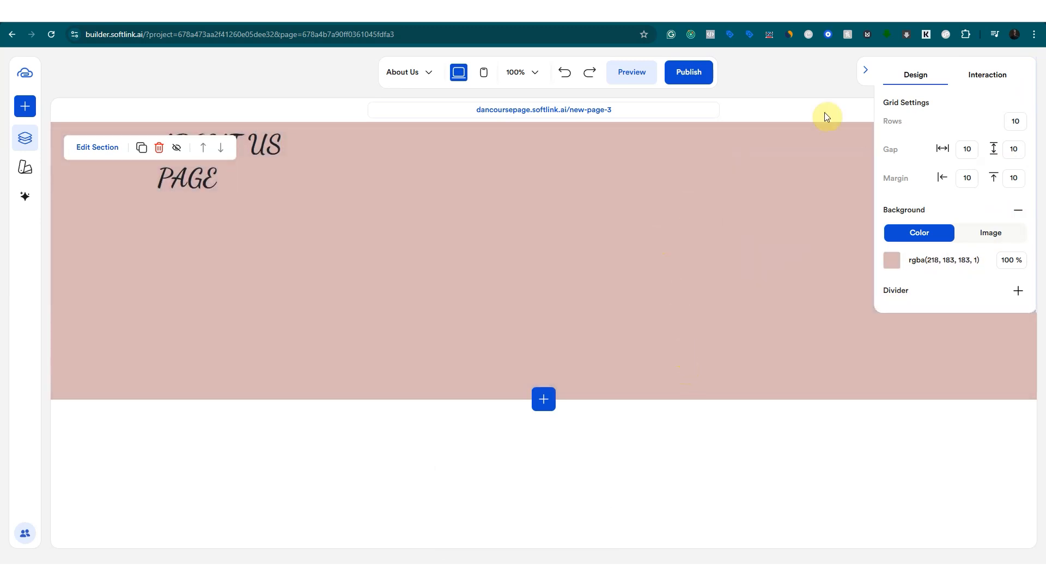
{"action": "left_click", "coordinate": [865, 70]}
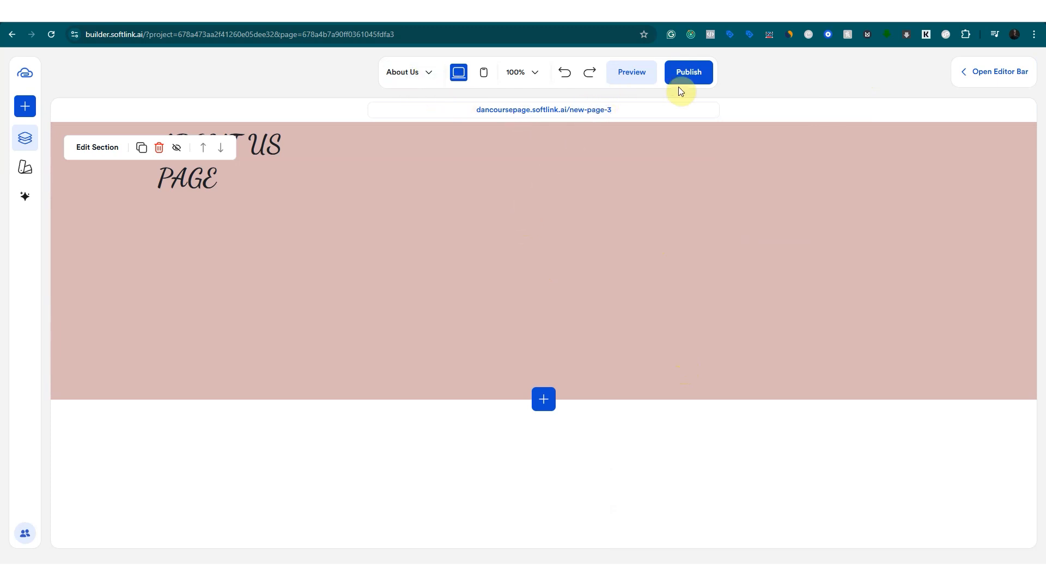
{"action": "left_click", "coordinate": [690, 79]}
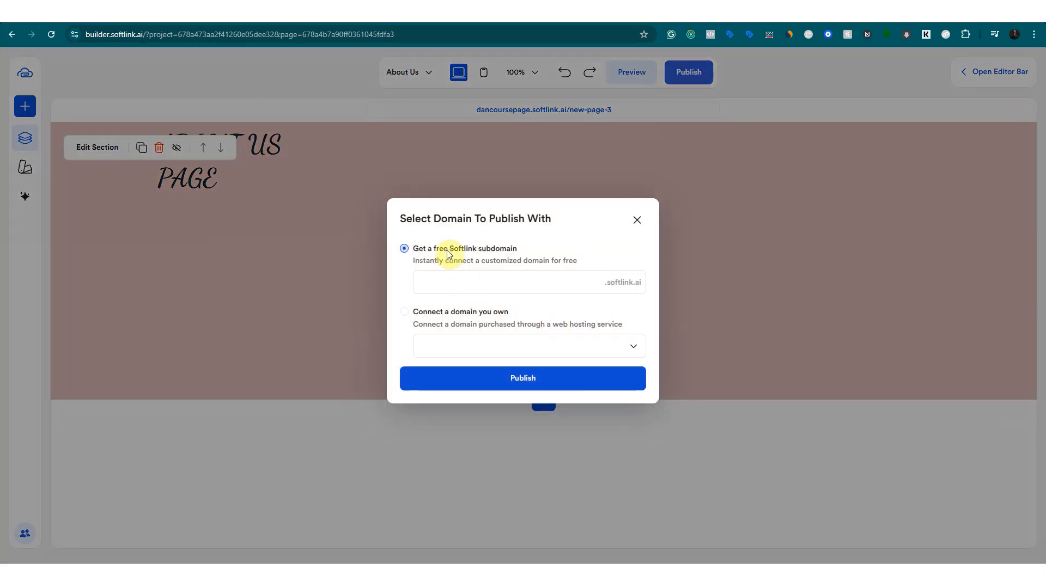
{"action": "left_click", "coordinate": [637, 220]}
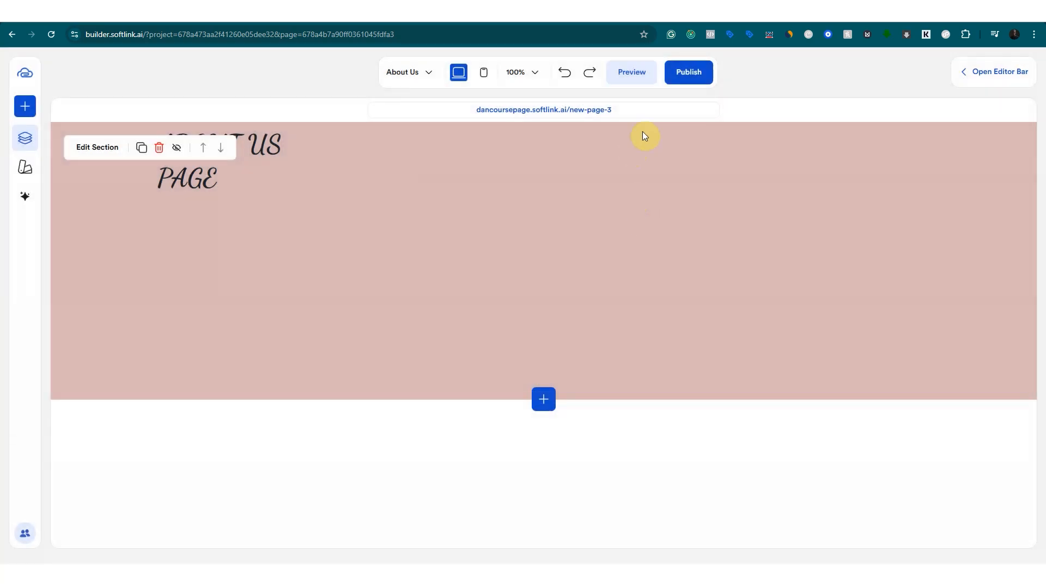
{"action": "left_click", "coordinate": [690, 75]}
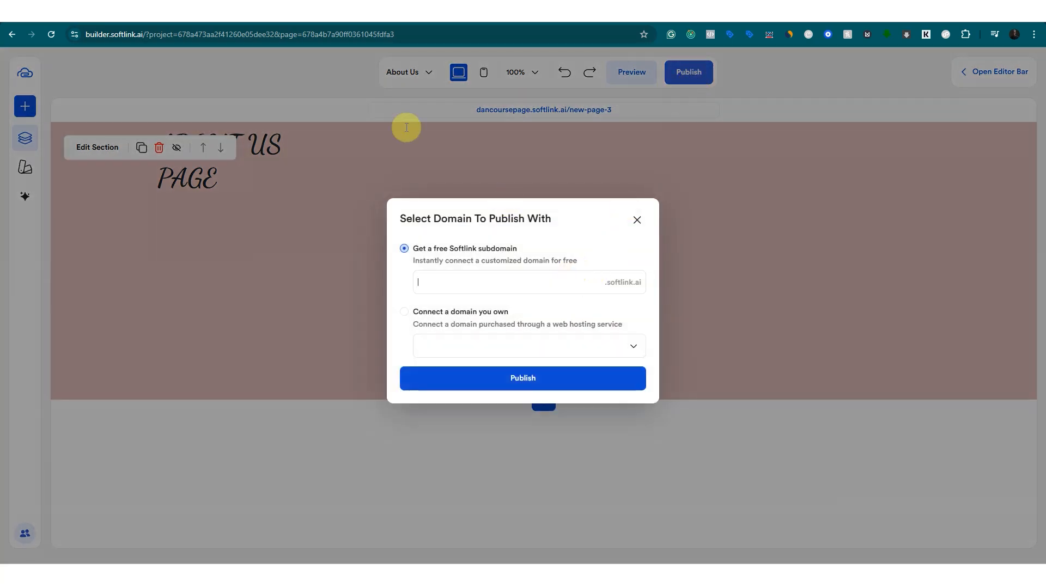
{"action": "left_click", "coordinate": [170, 7]}
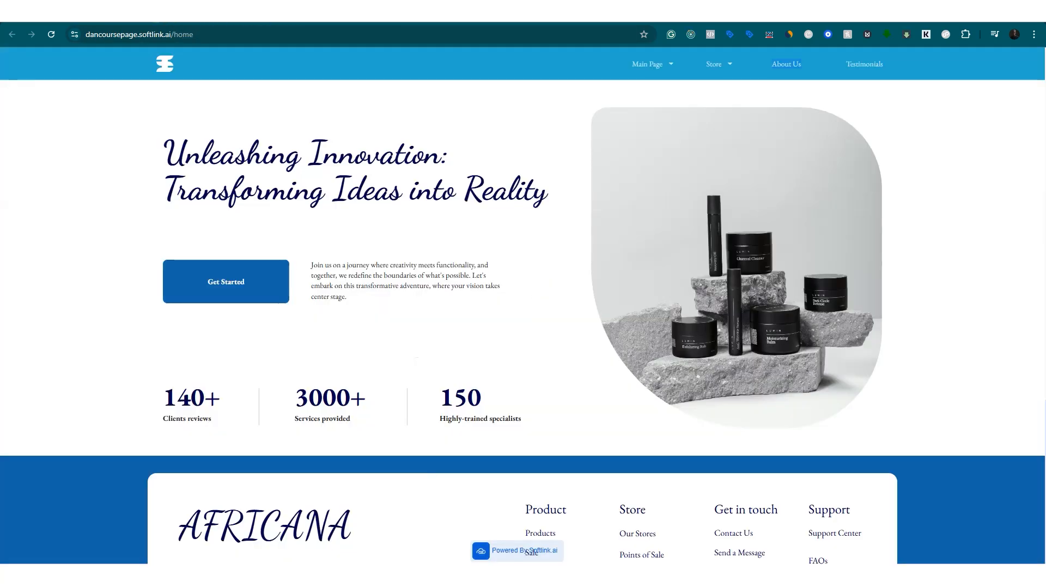
{"action": "double_click", "coordinate": [139, 34]}
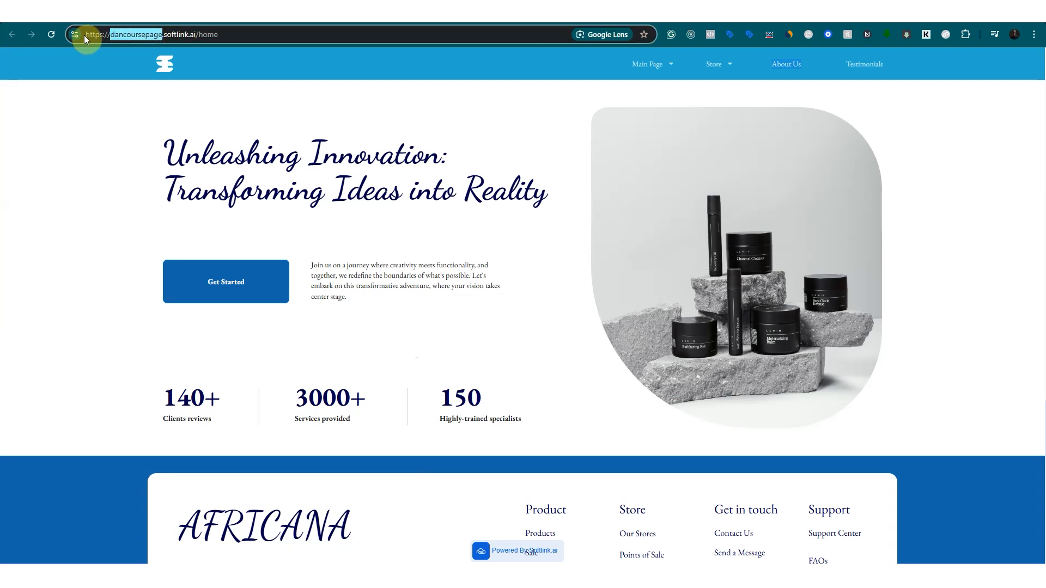
{"action": "left_click", "coordinate": [80, 11]}
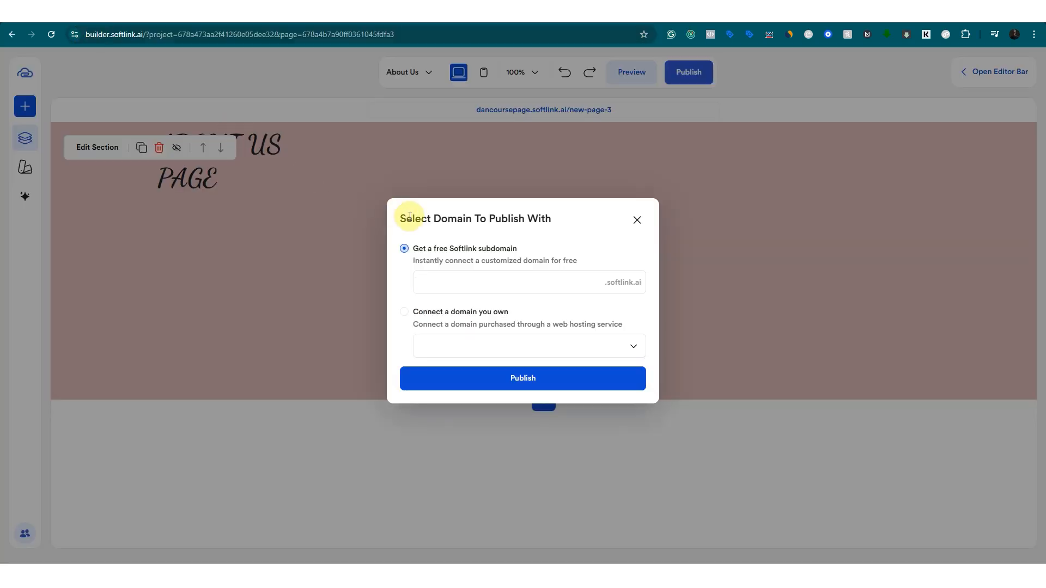
{"action": "left_click", "coordinate": [637, 220]}
Switch to the Blank Project page and publish the project with the free Softlink subdomain option.
{"action": "left_click", "coordinate": [403, 72]}
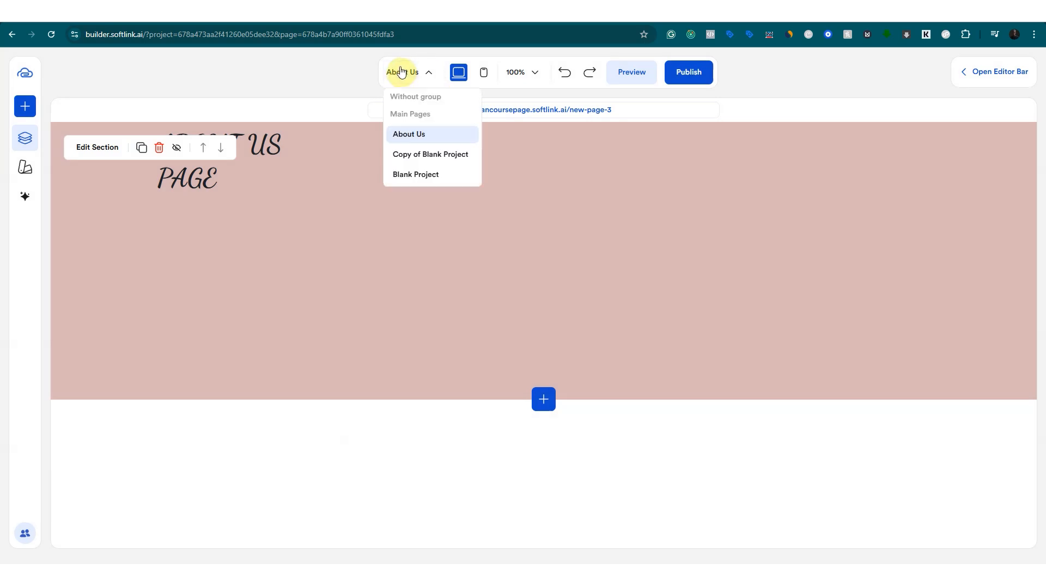
{"action": "left_click", "coordinate": [427, 177]}
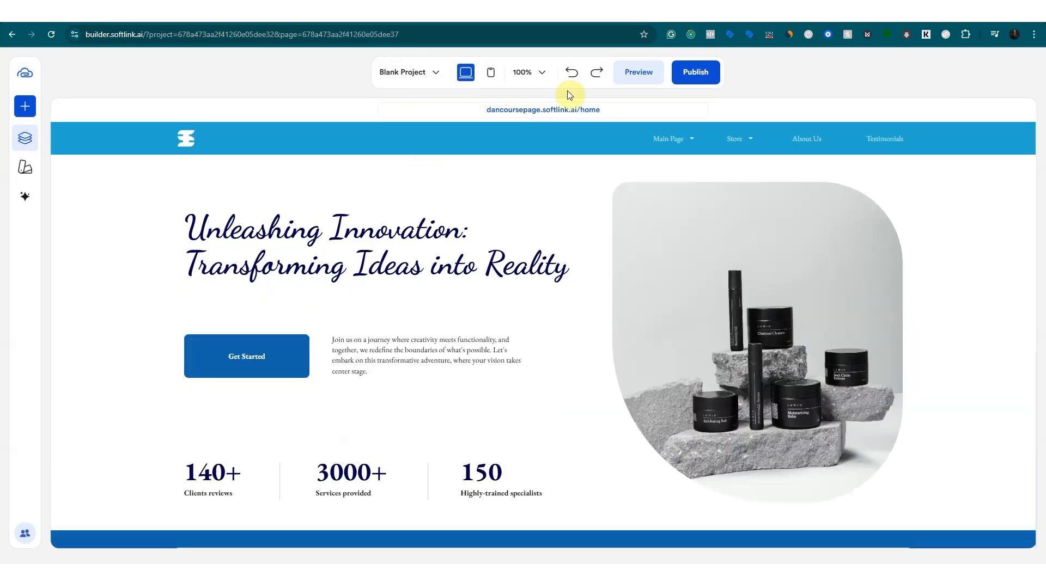
{"action": "left_click", "coordinate": [698, 81]}
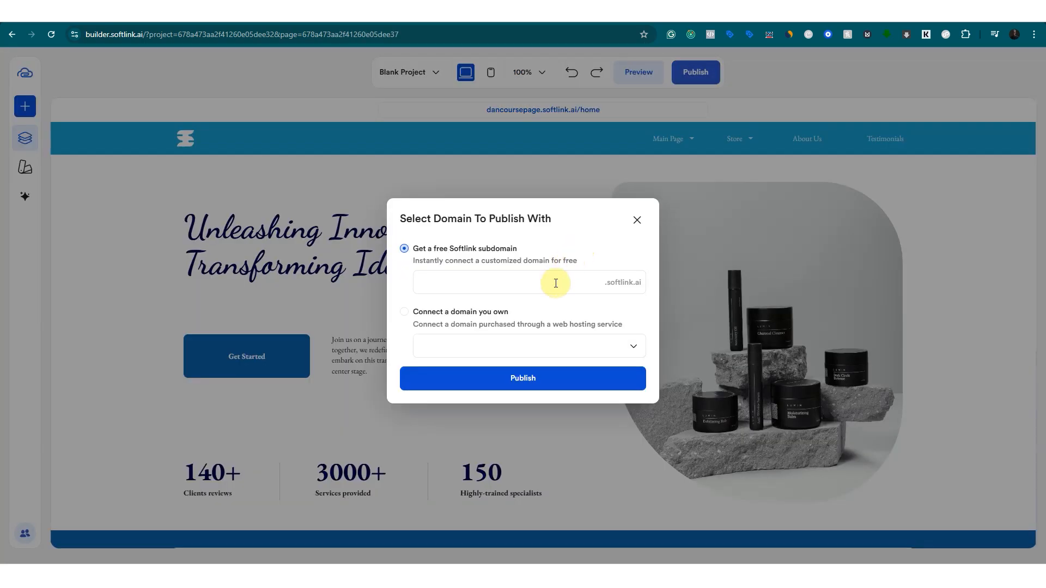
{"action": "left_click", "coordinate": [557, 379]}
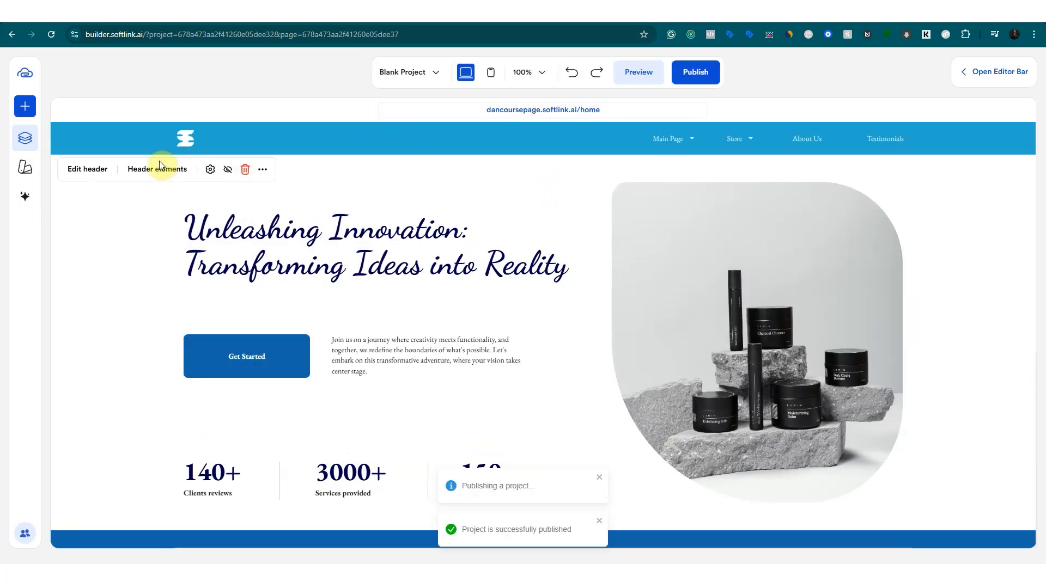
Attach the Blank Project page's header to every page through the header settings.
{"action": "left_click", "coordinate": [266, 175]}
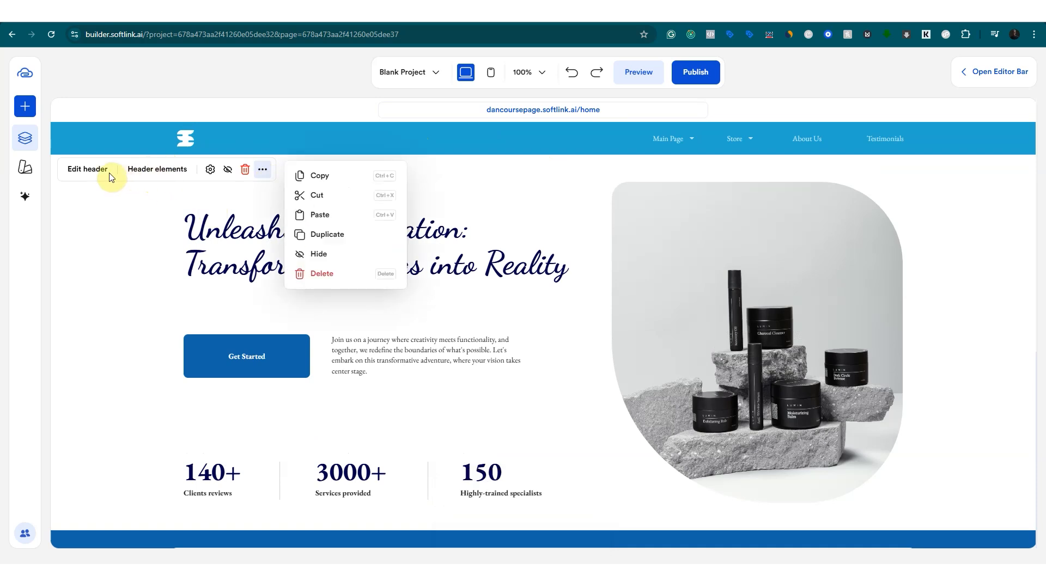
{"action": "left_click", "coordinate": [210, 169]}
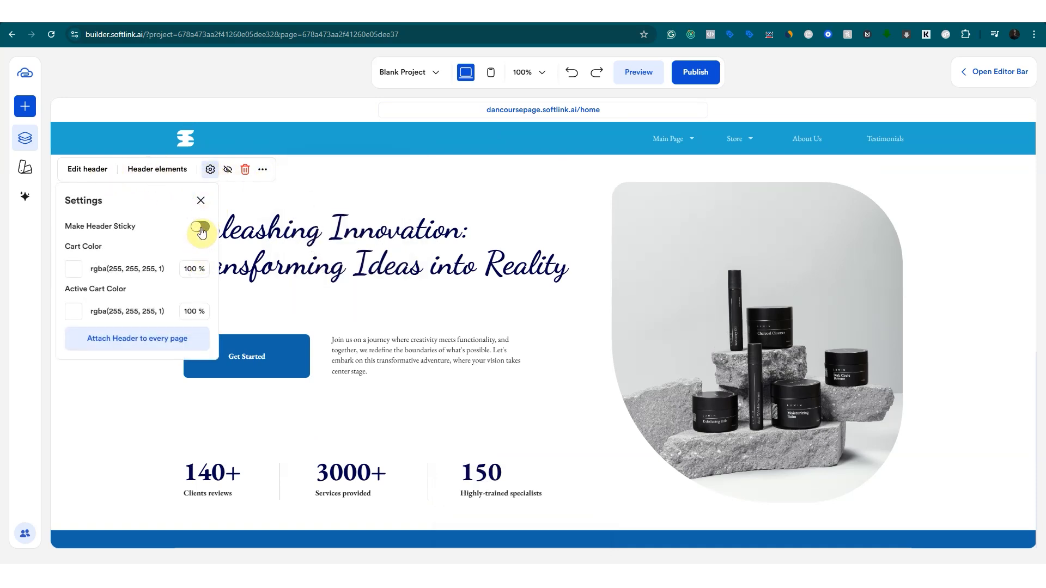
{"action": "left_click", "coordinate": [166, 342]}
{"action": "left_click", "coordinate": [155, 395]}
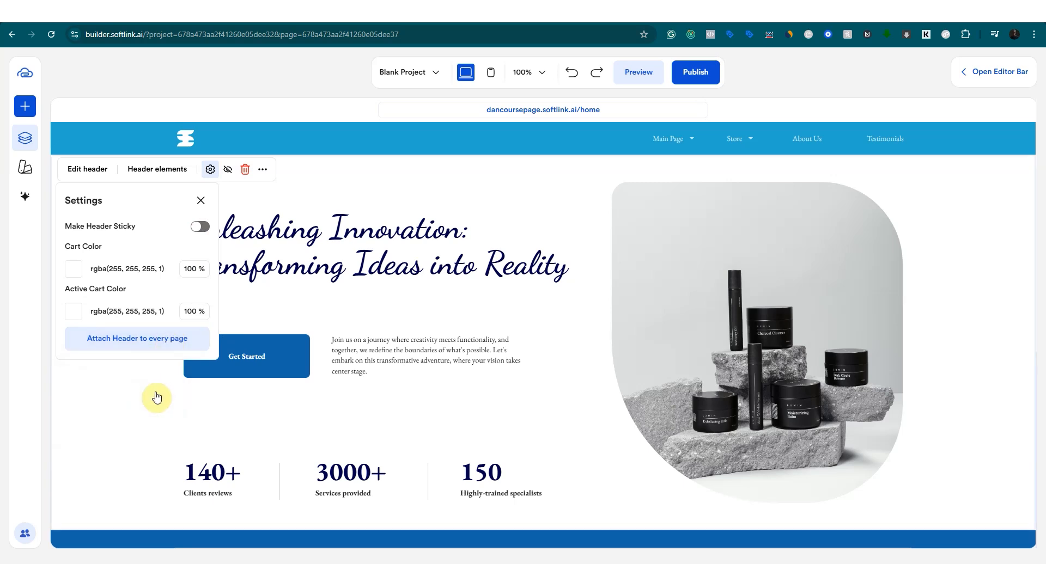
{"action": "left_click", "coordinate": [360, 163]}
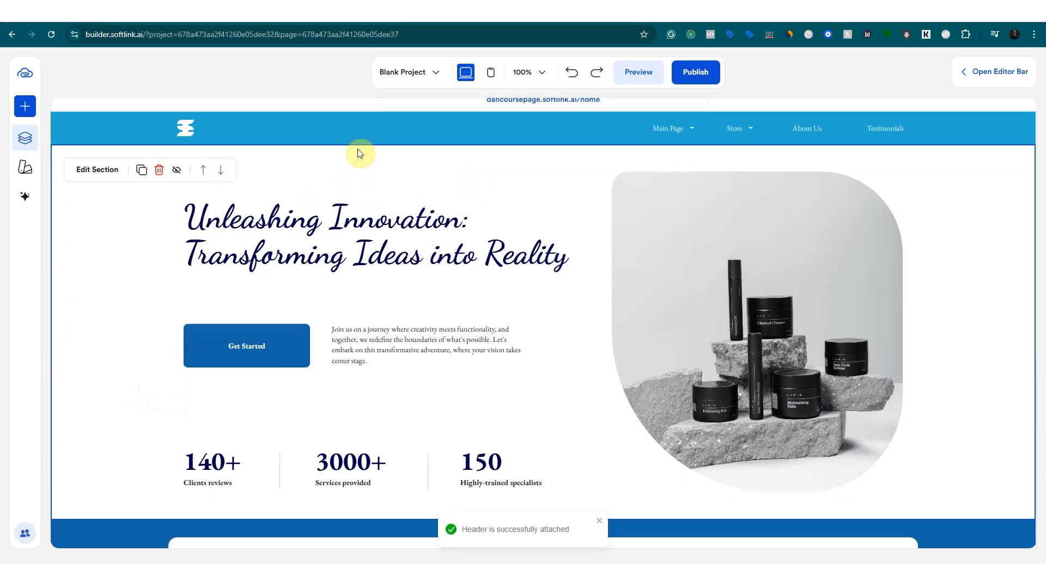
Check the published home page at dancoursepage.softlink.ai/home and return to the builder.
{"action": "left_click", "coordinate": [164, 14]}
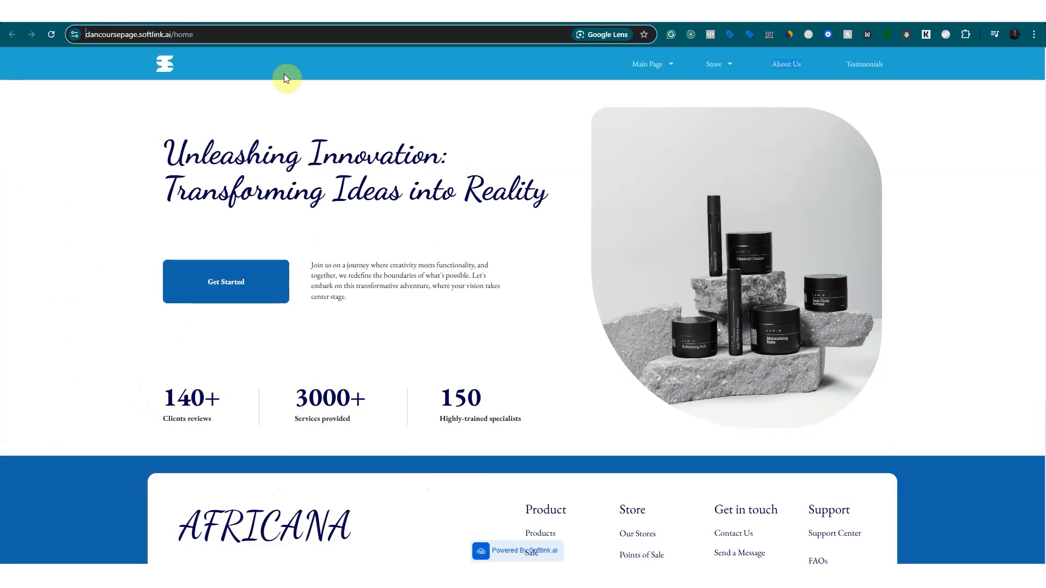
{"action": "left_click", "coordinate": [135, 21]}
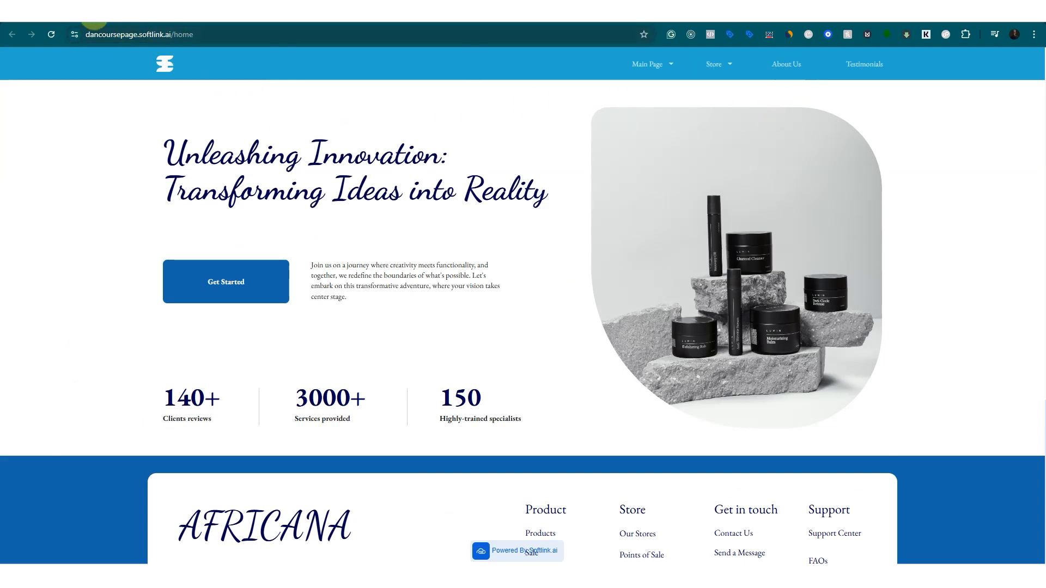
{"action": "left_click", "coordinate": [95, 17]}
Link the header menu's About Us item to the About Us page and have it open in a new window.
{"action": "left_click", "coordinate": [405, 73]}
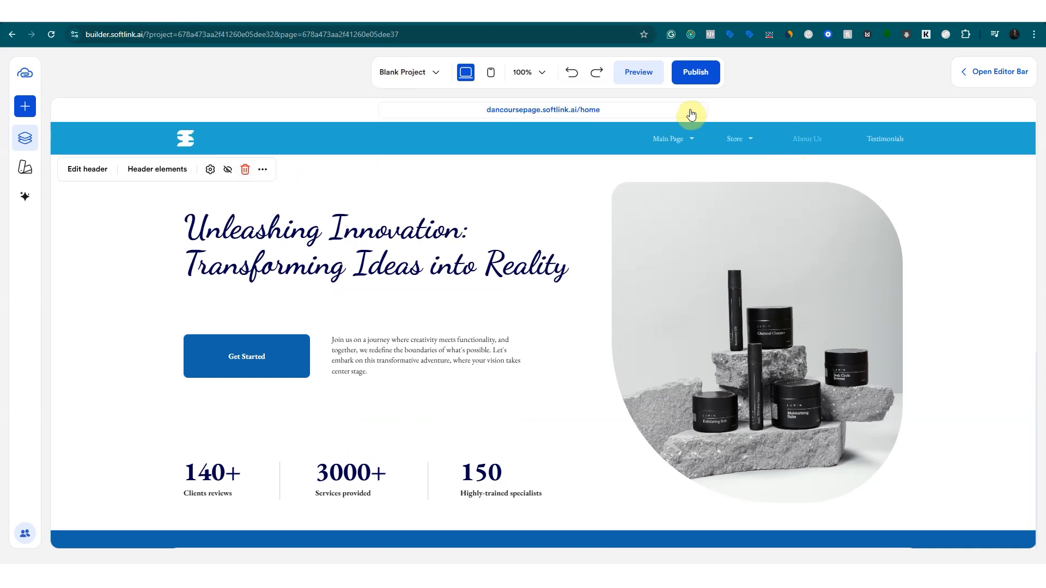
{"action": "left_click", "coordinate": [690, 114]}
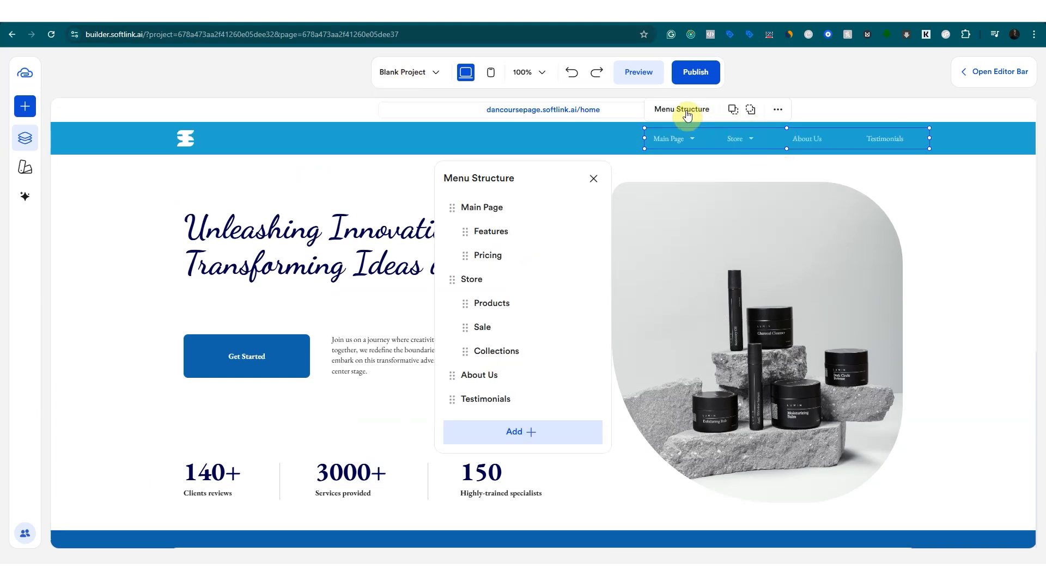
{"action": "mouse_move", "coordinate": [502, 374]}
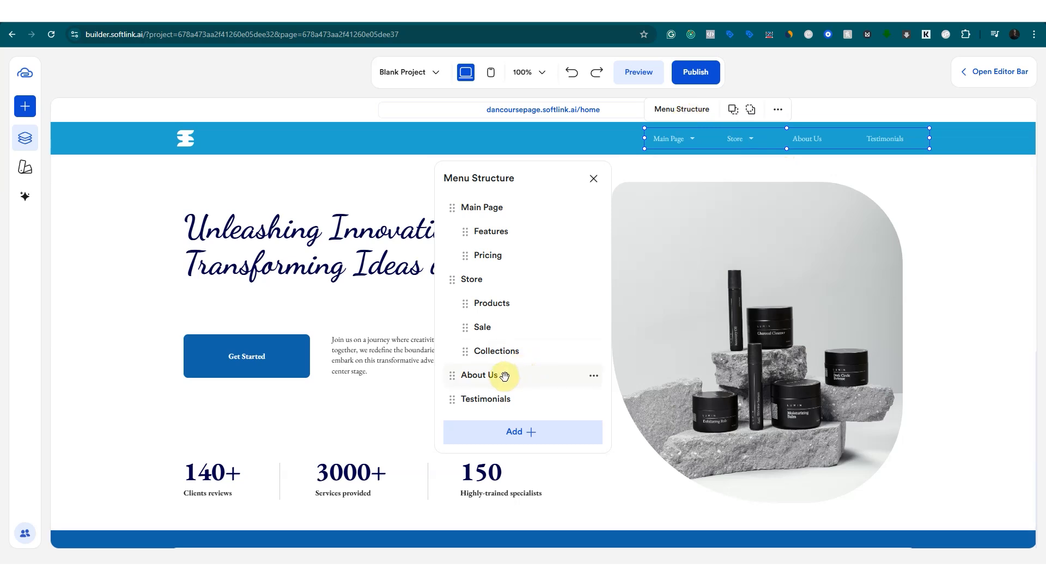
{"action": "left_click", "coordinate": [593, 380]}
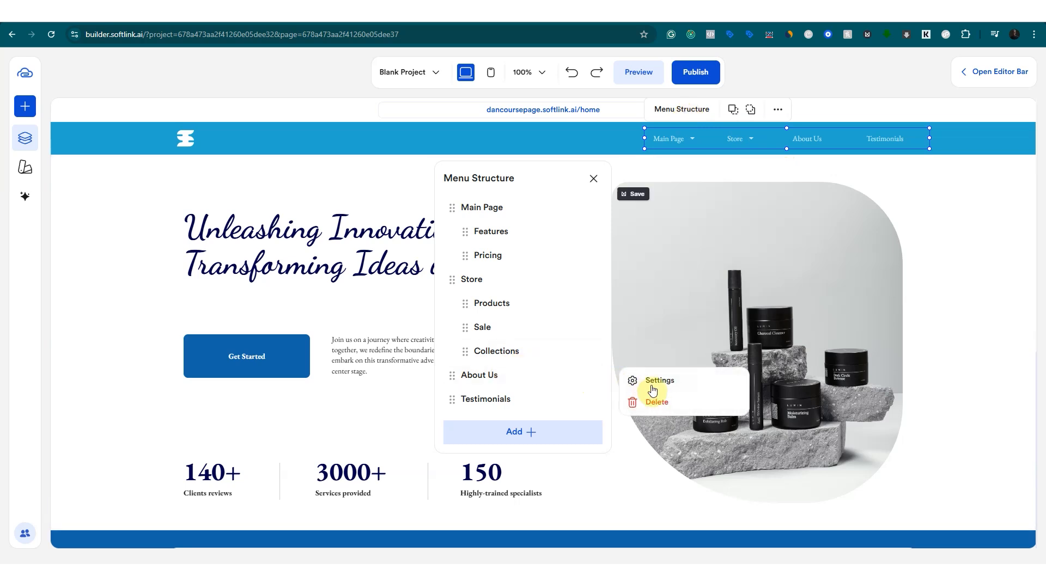
{"action": "left_click", "coordinate": [653, 385]}
{"action": "left_click", "coordinate": [821, 326]}
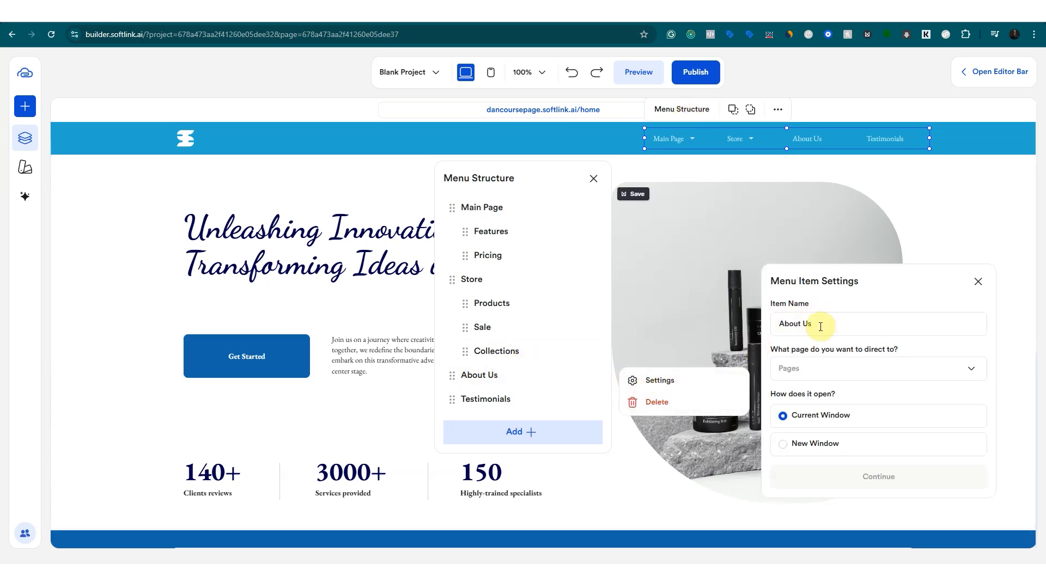
{"action": "left_click", "coordinate": [845, 372]}
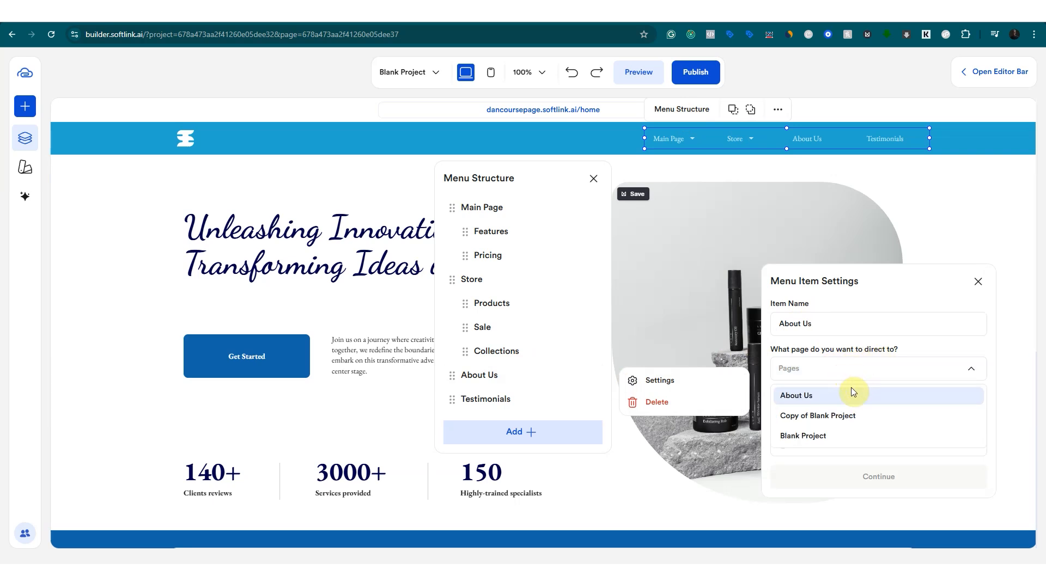
{"action": "left_click", "coordinate": [819, 402]}
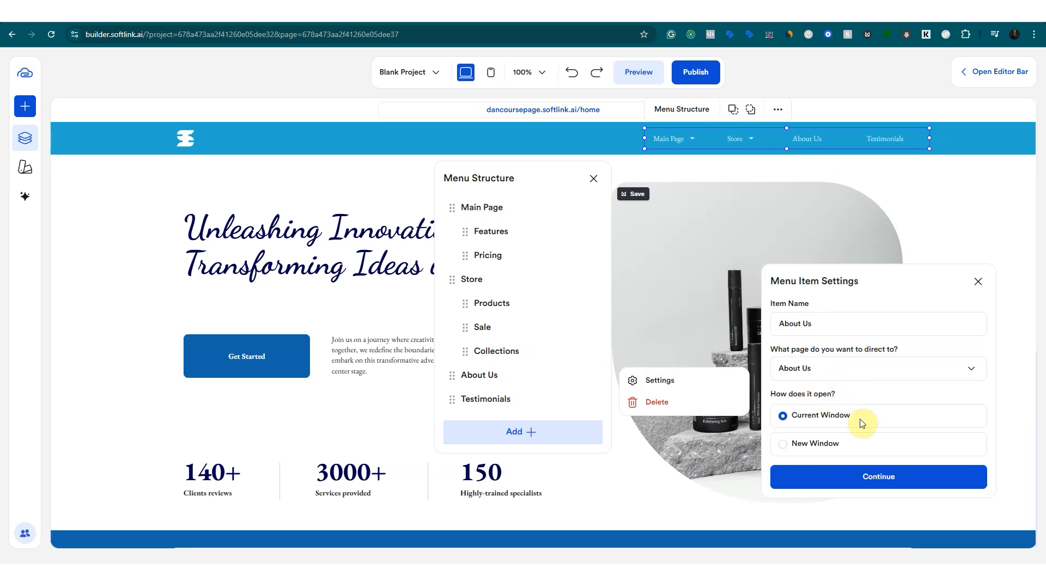
{"action": "left_click", "coordinate": [812, 445]}
{"action": "left_click", "coordinate": [871, 483]}
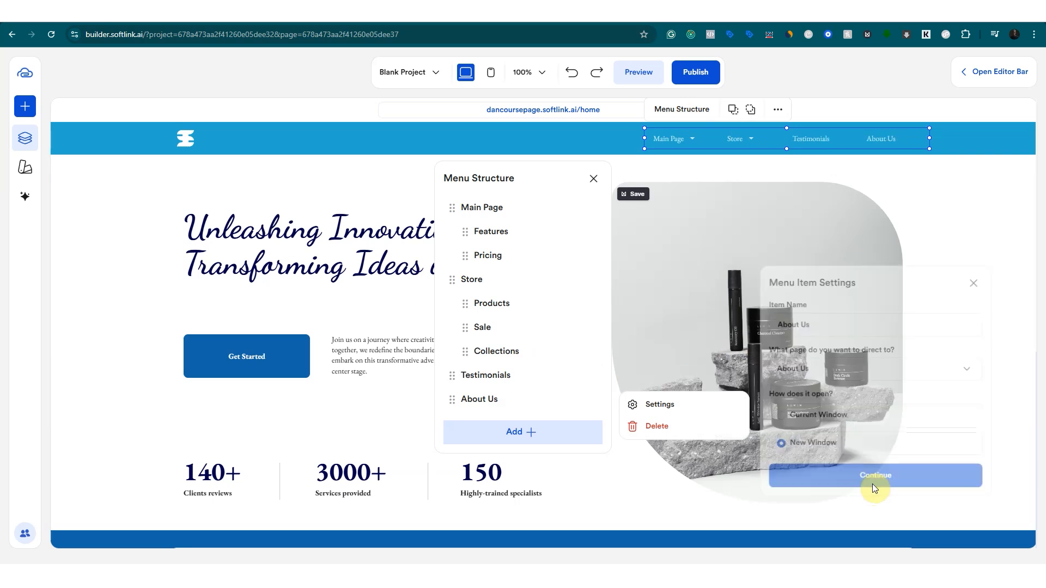
{"action": "left_click", "coordinate": [760, 305]}
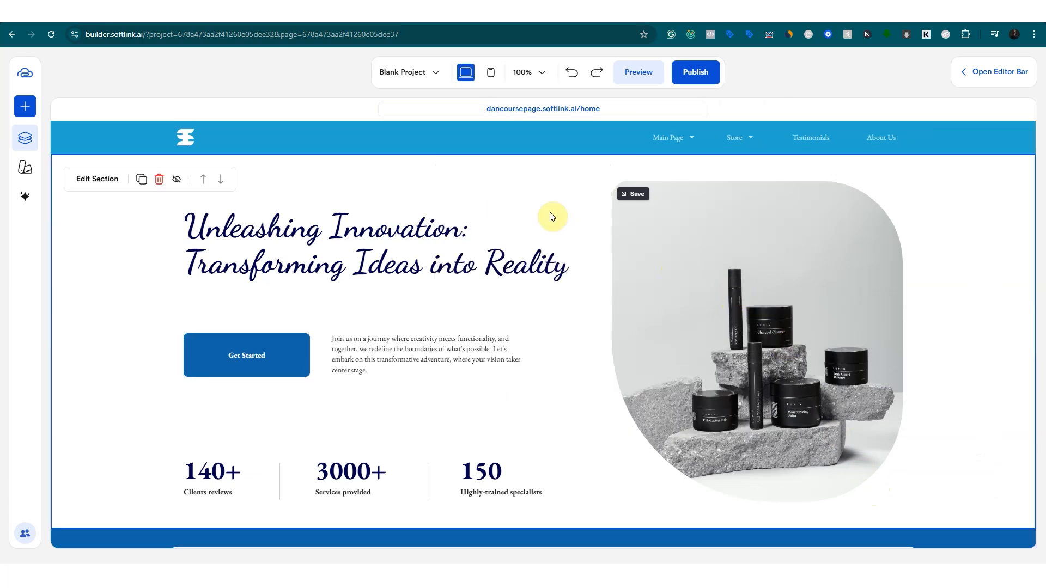
{"action": "left_click", "coordinate": [554, 112]}
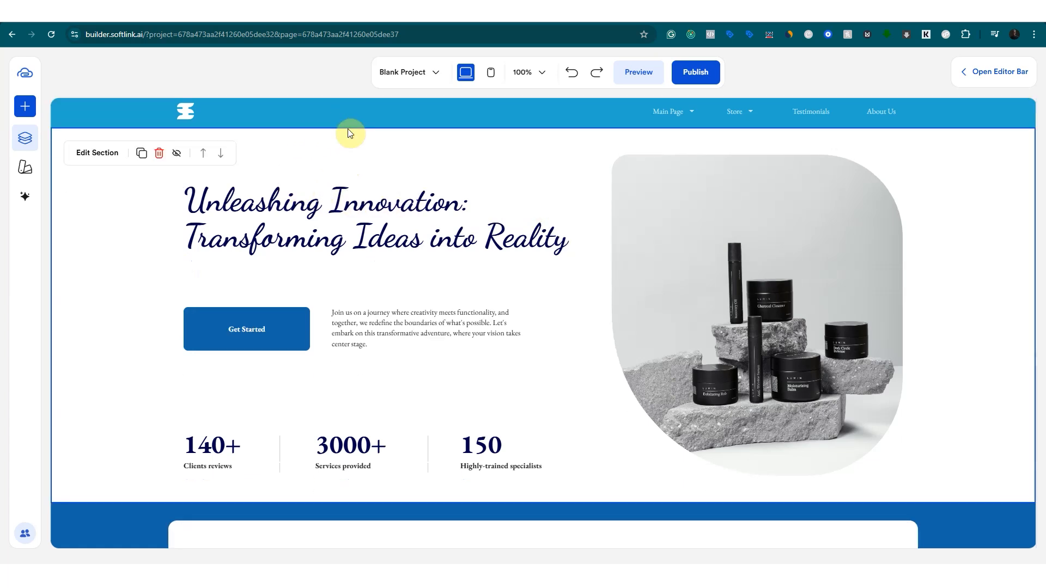
{"action": "scroll", "coordinate": [350, 131], "scroll_direction": "down", "scroll_amount": 1}
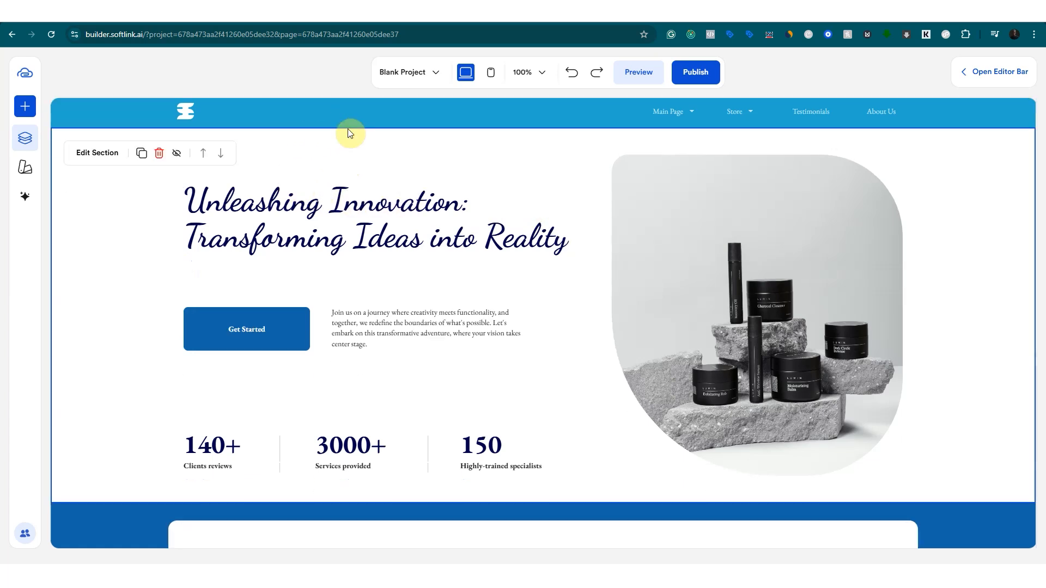
Paste the Meta Pixel snippet code into the Blank Project page's analytics settings and save the changes.
{"action": "left_click", "coordinate": [26, 140]}
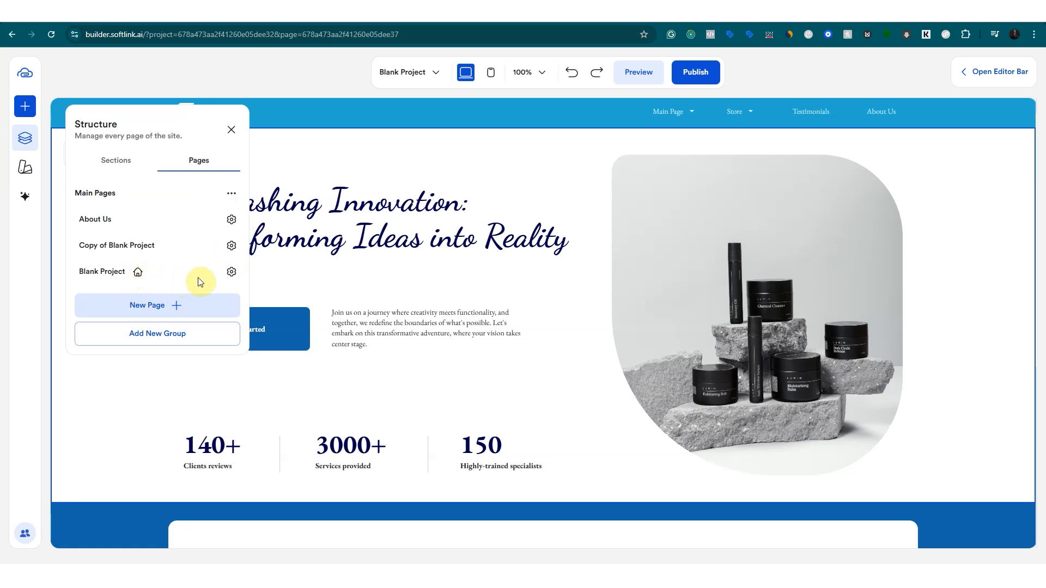
{"action": "left_click", "coordinate": [231, 272]}
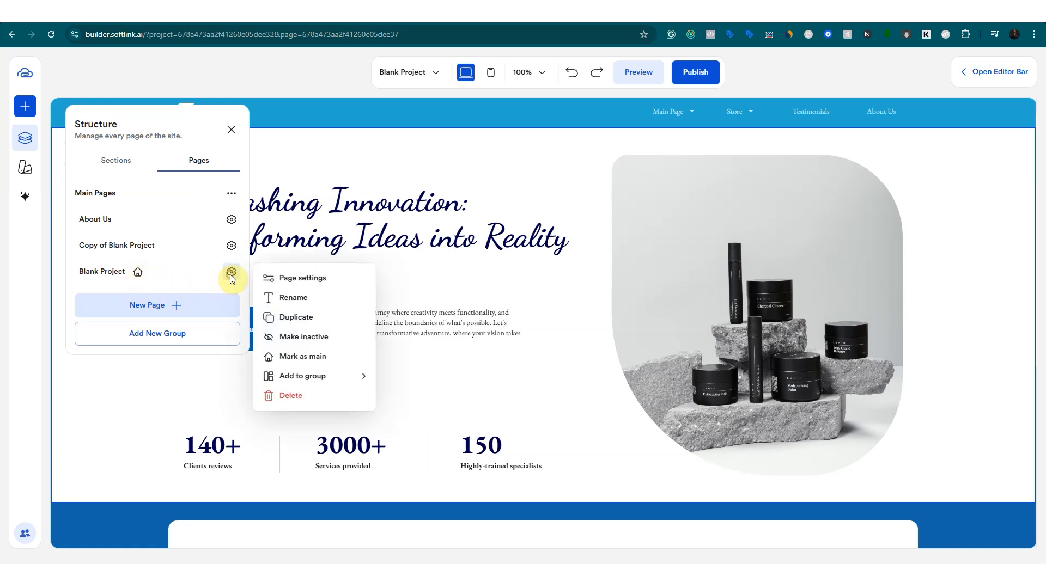
{"action": "left_click", "coordinate": [287, 281]}
{"action": "left_click", "coordinate": [556, 143]}
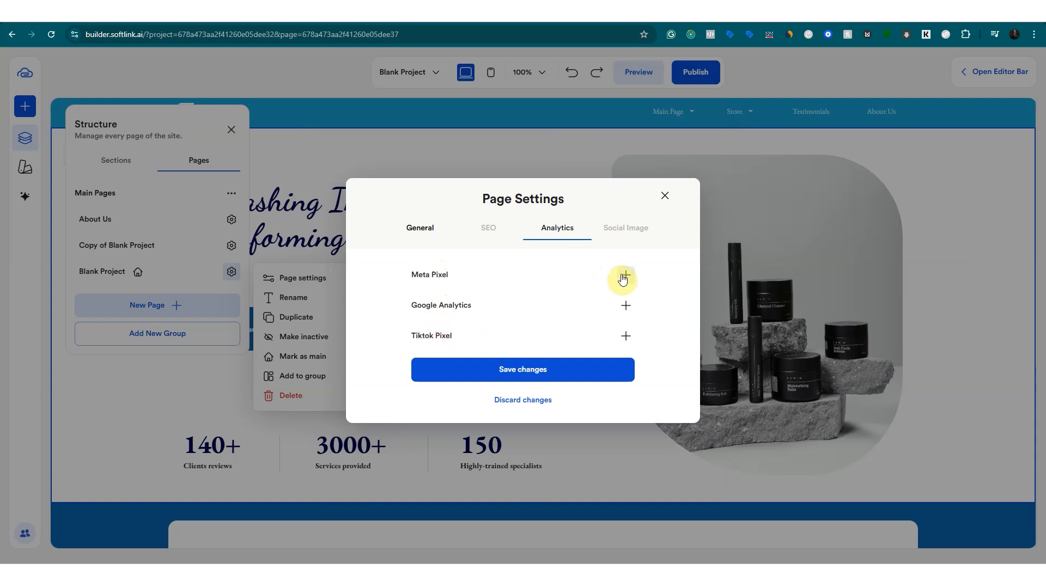
{"action": "left_click", "coordinate": [624, 276]}
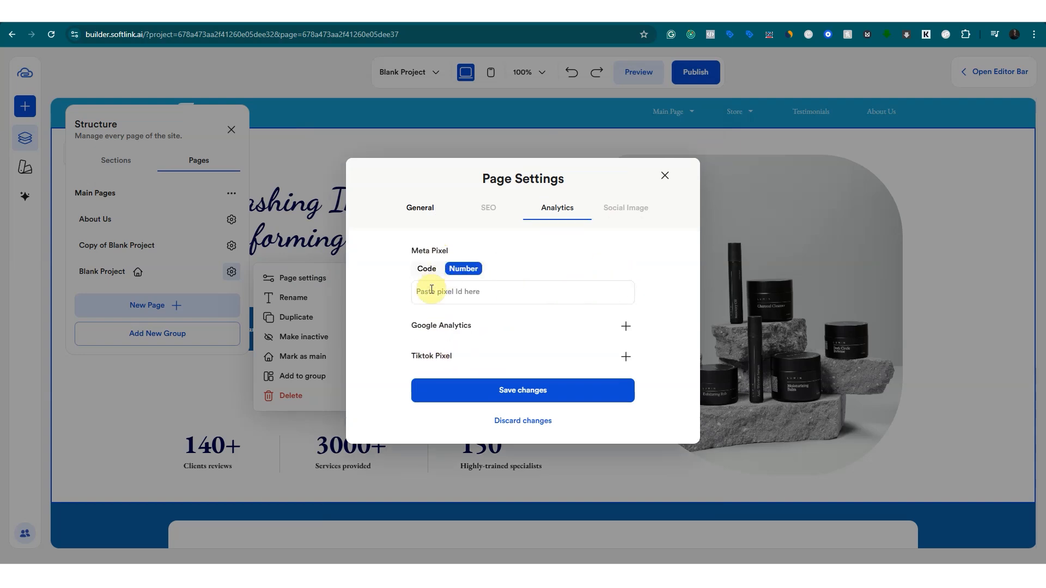
{"action": "left_click", "coordinate": [427, 268]}
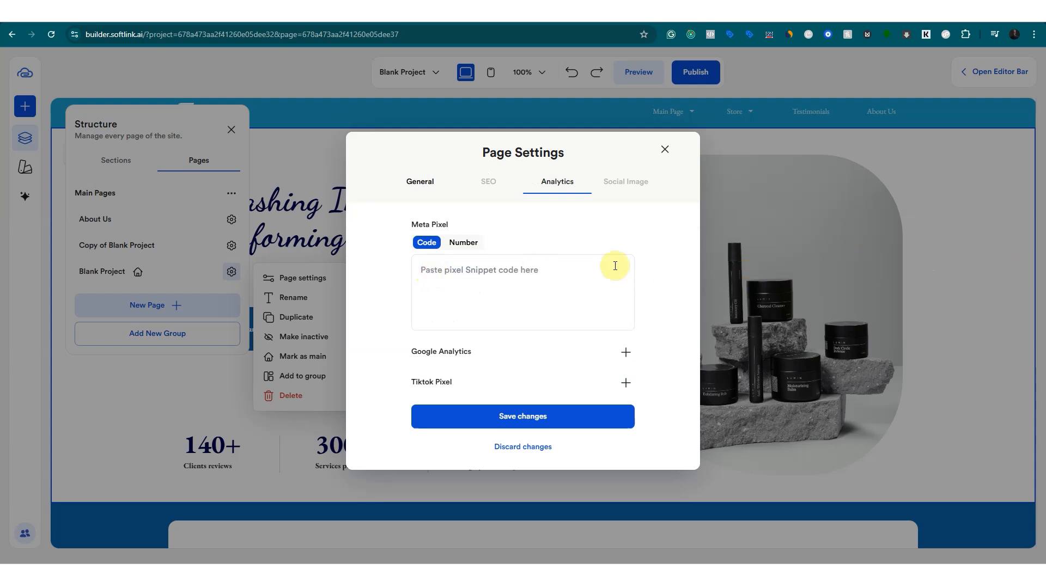
{"action": "left_click", "coordinate": [561, 273]}
{"action": "key", "text": "ctrl+v"}
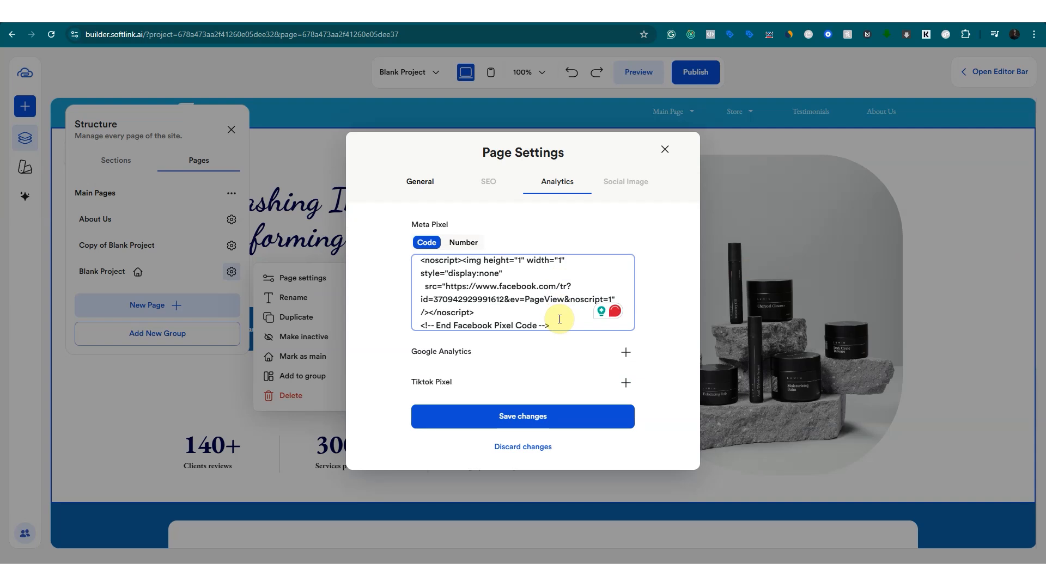
{"action": "left_click", "coordinate": [532, 426]}
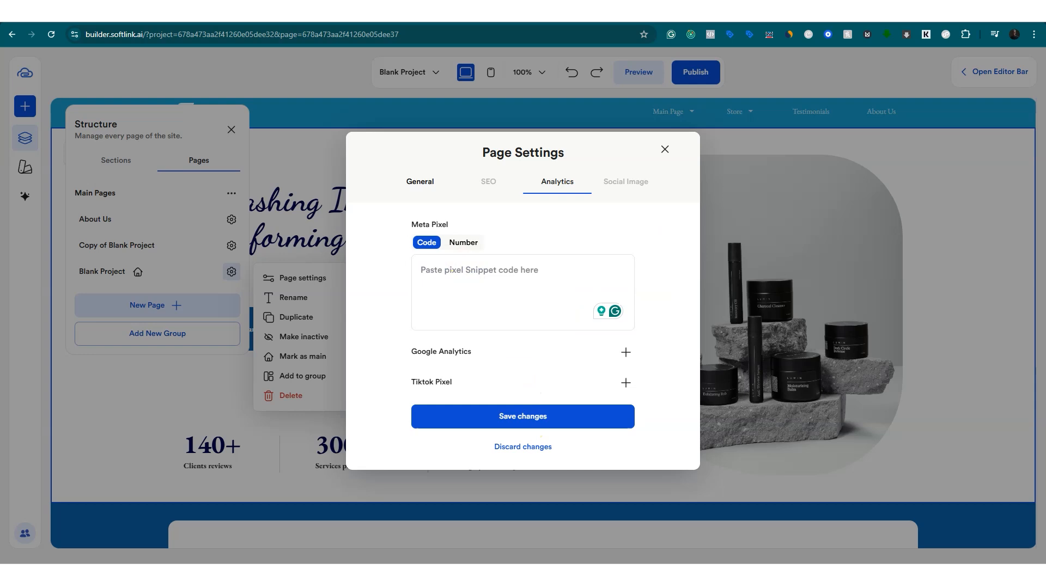
Switch the Meta Pixel entry to the Number option, paste the pixel ID and save the changes.
{"action": "left_click", "coordinate": [466, 249]}
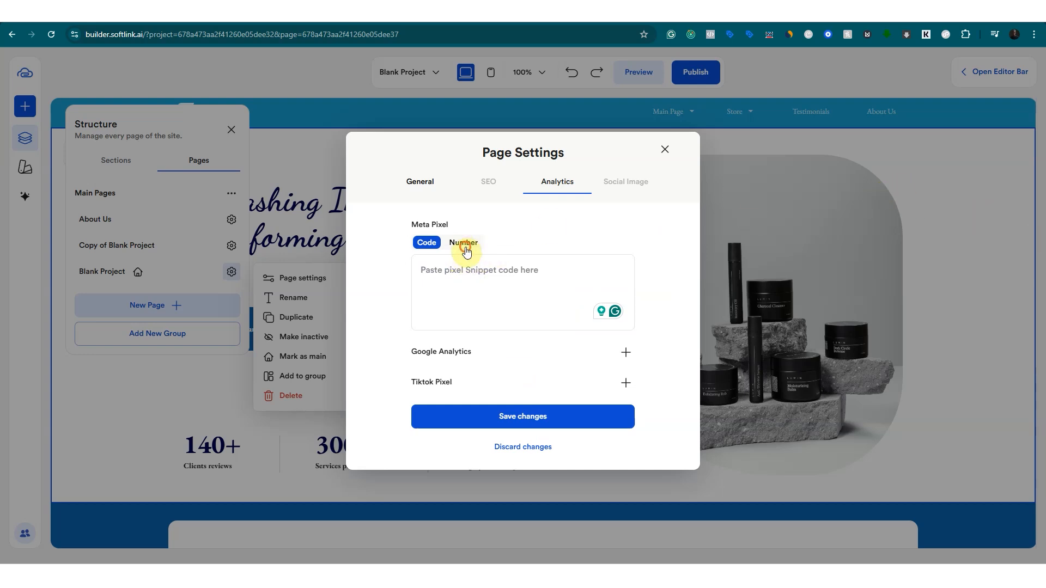
{"action": "left_click", "coordinate": [453, 292]}
{"action": "key", "text": "ctrl+v"}
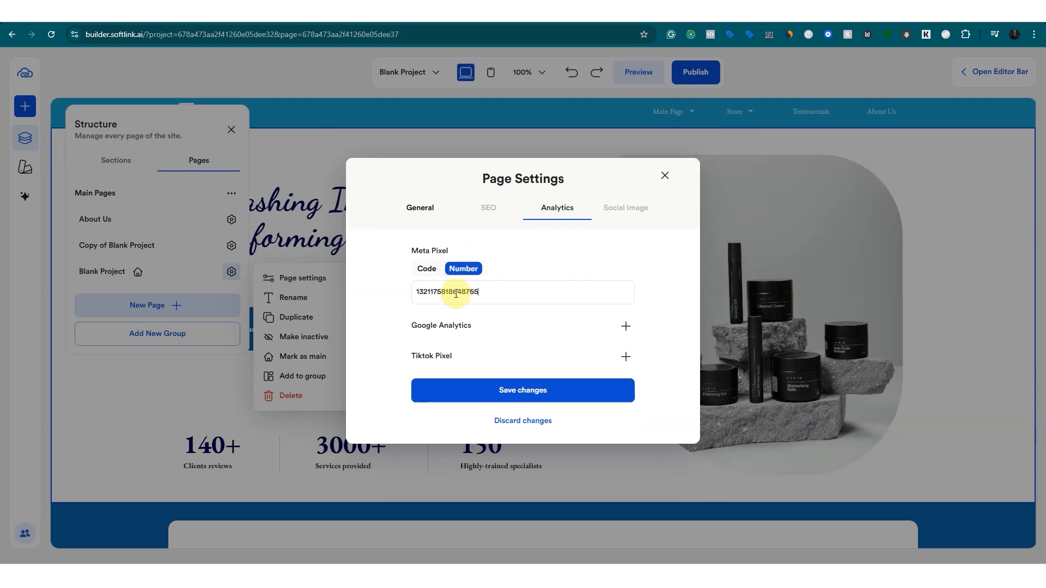
{"action": "left_click", "coordinate": [507, 382]}
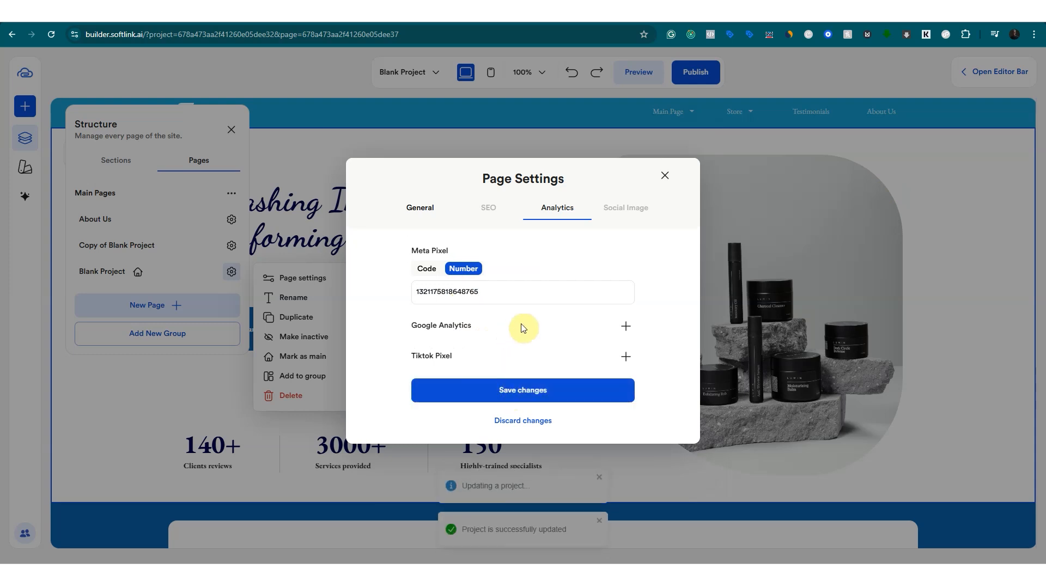
Examine the Code and Number options for Google Analytics and the Tiktok Pixel in the page's analytics settings.
{"action": "left_click", "coordinate": [625, 326]}
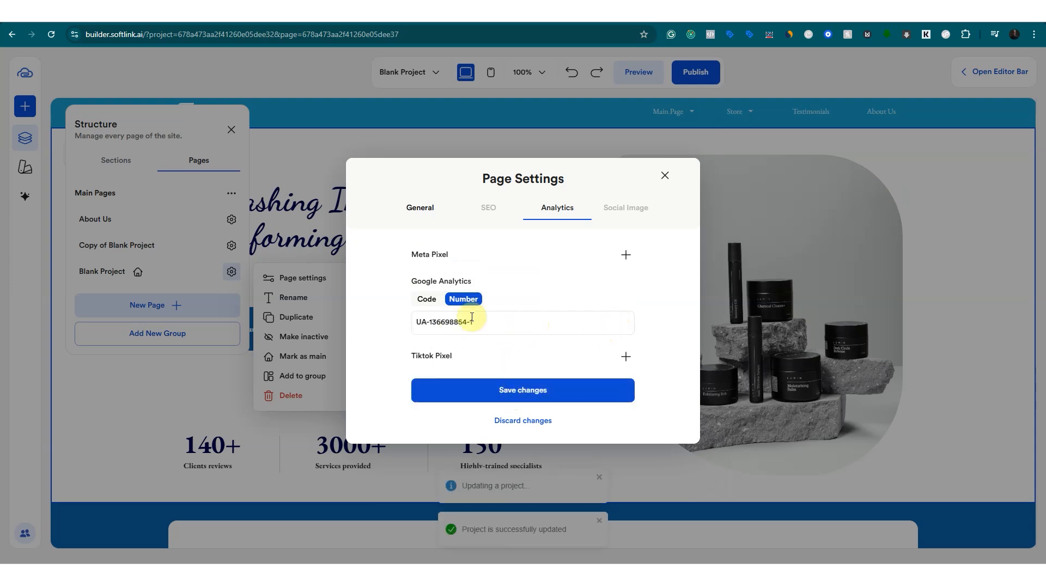
{"action": "left_click", "coordinate": [427, 299]}
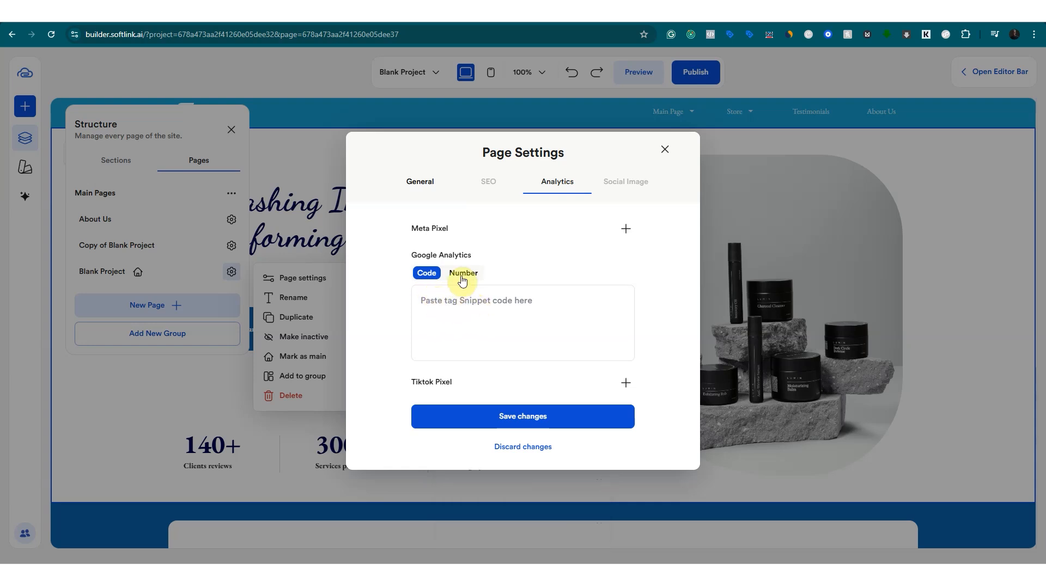
{"action": "left_click", "coordinate": [624, 383]}
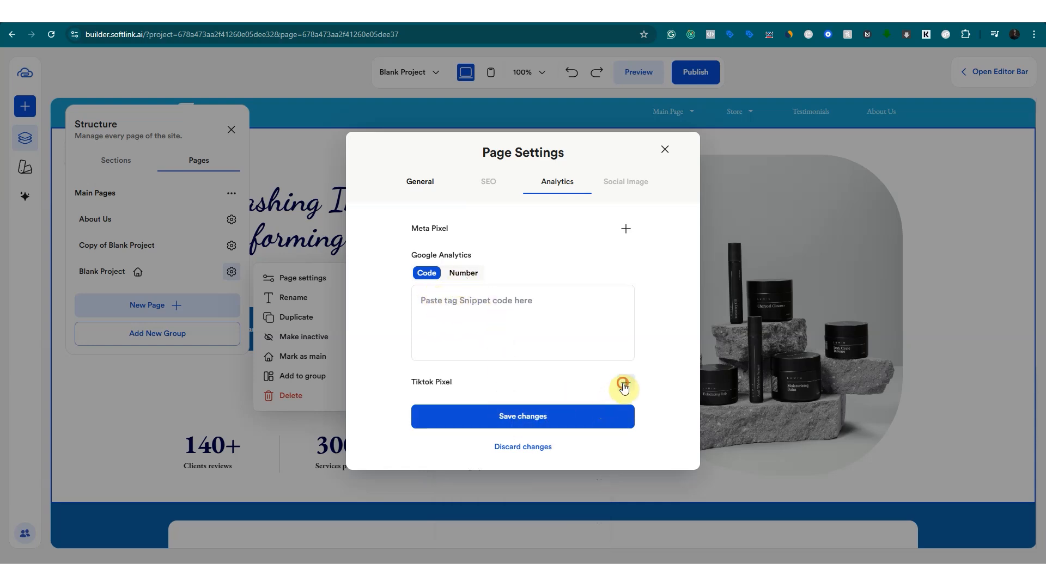
{"action": "left_click", "coordinate": [455, 253]}
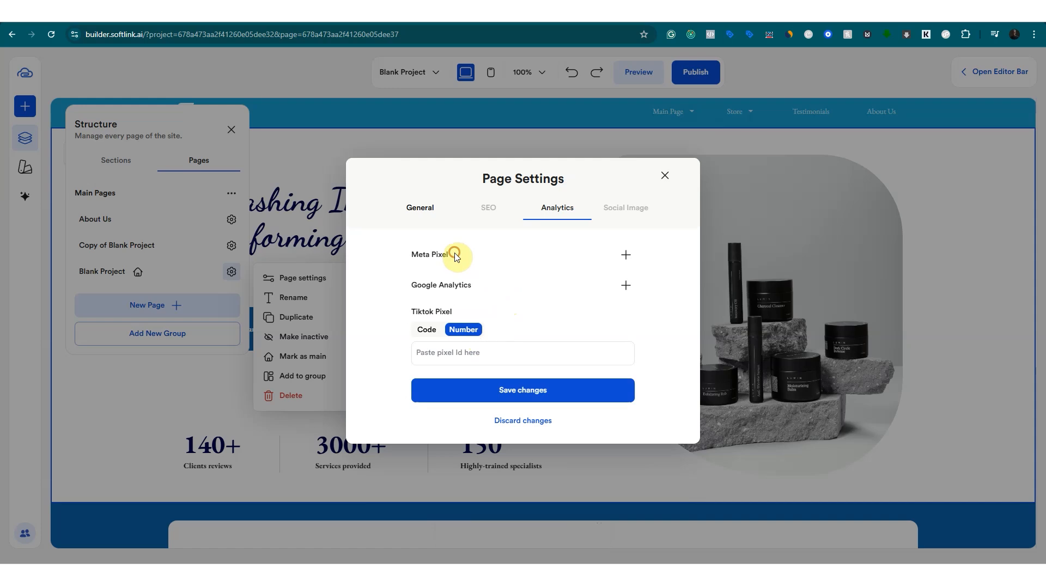
Save the analytics settings with the Meta Pixel number expanded, and close the page settings and the site structure.
{"action": "left_click", "coordinate": [624, 256]}
{"action": "left_click", "coordinate": [531, 388]}
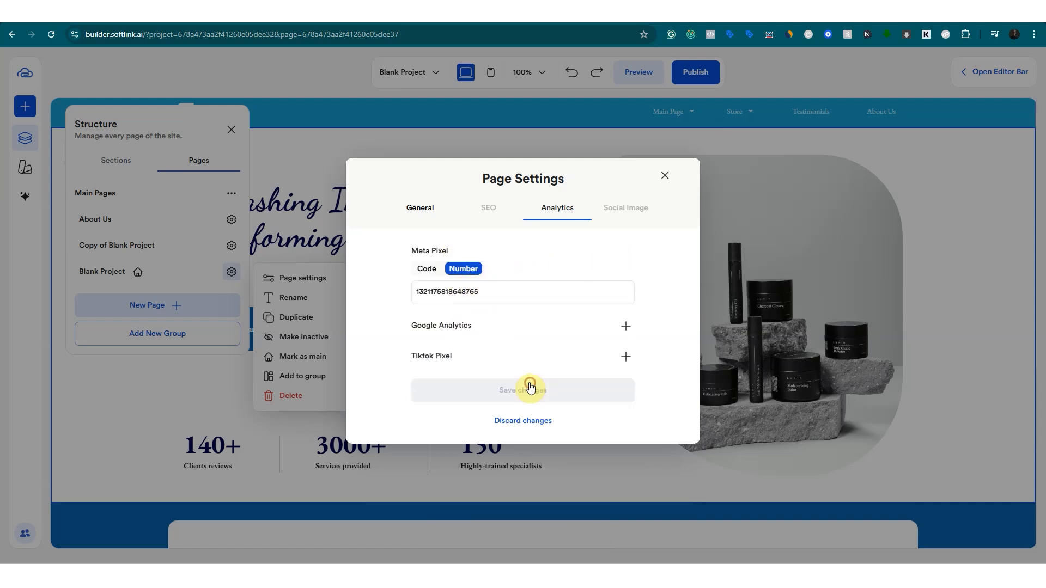
{"action": "left_click", "coordinate": [664, 175]}
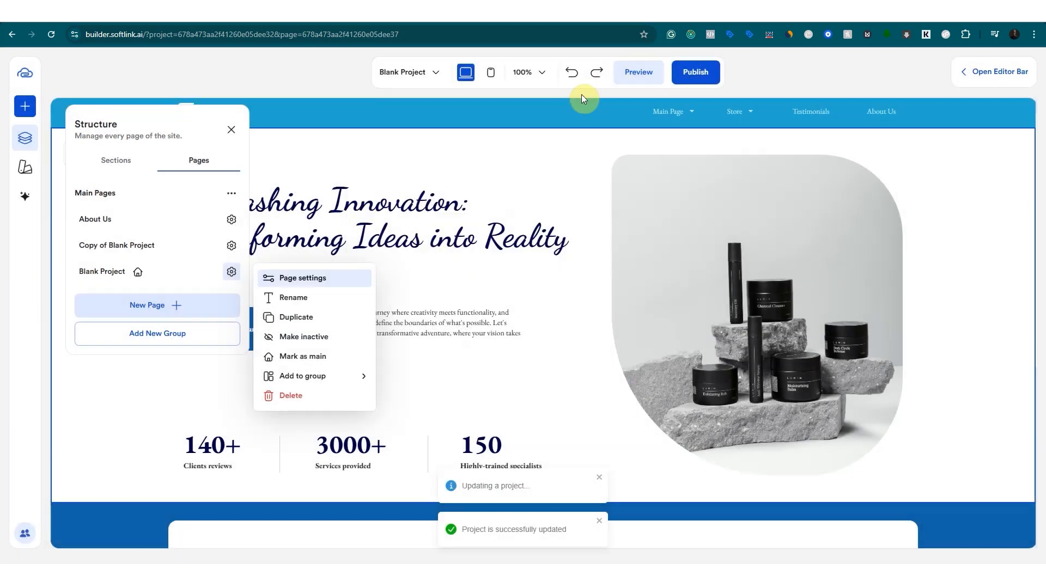
{"action": "left_click", "coordinate": [516, 172]}
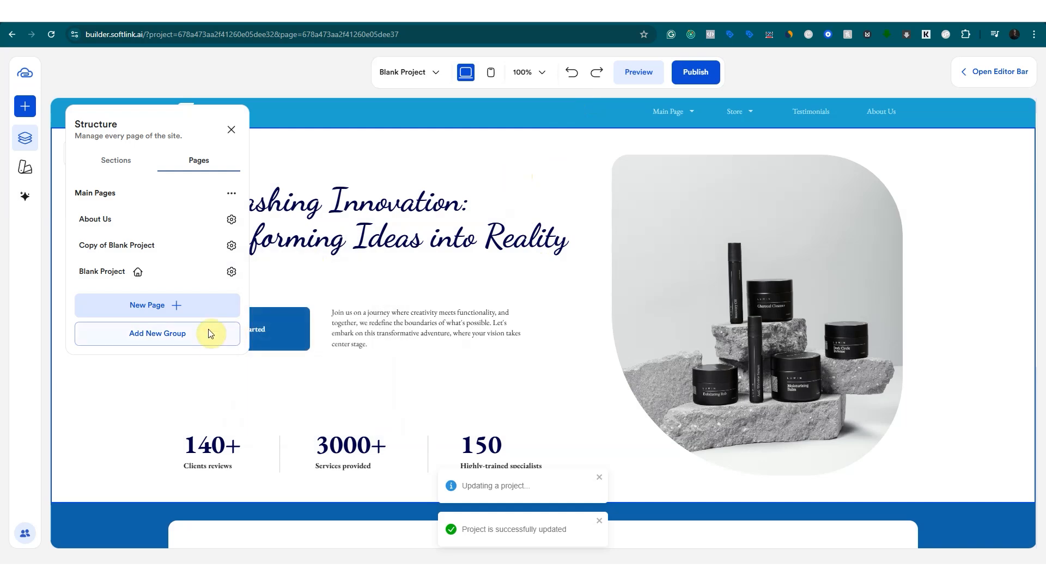
{"action": "left_click", "coordinate": [231, 129]}
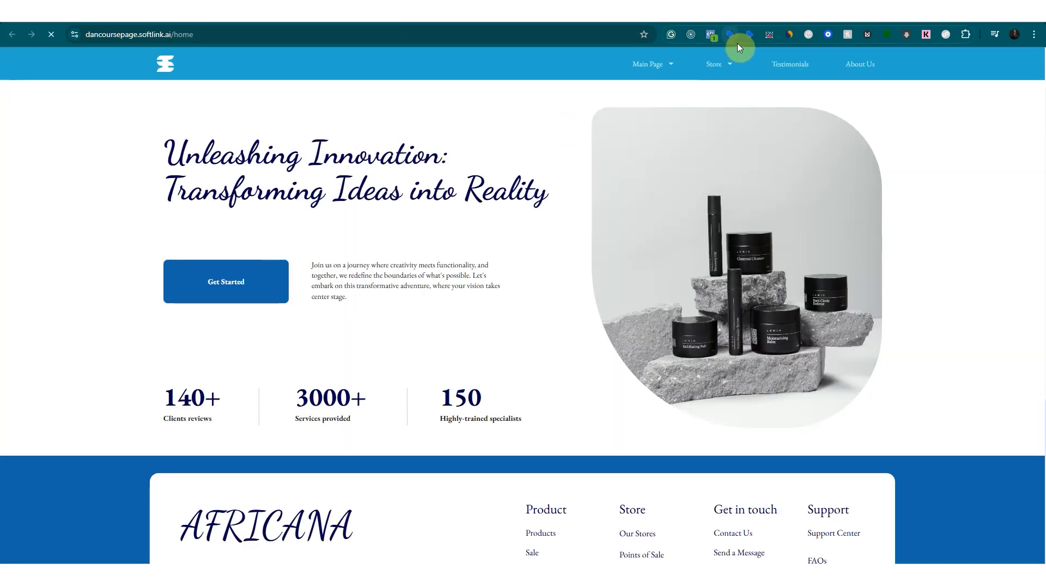
Check the published home page's tracking with Meta Pixel Helper and Tag Assistant Companion, and return to the builder.
{"action": "left_click", "coordinate": [713, 35]}
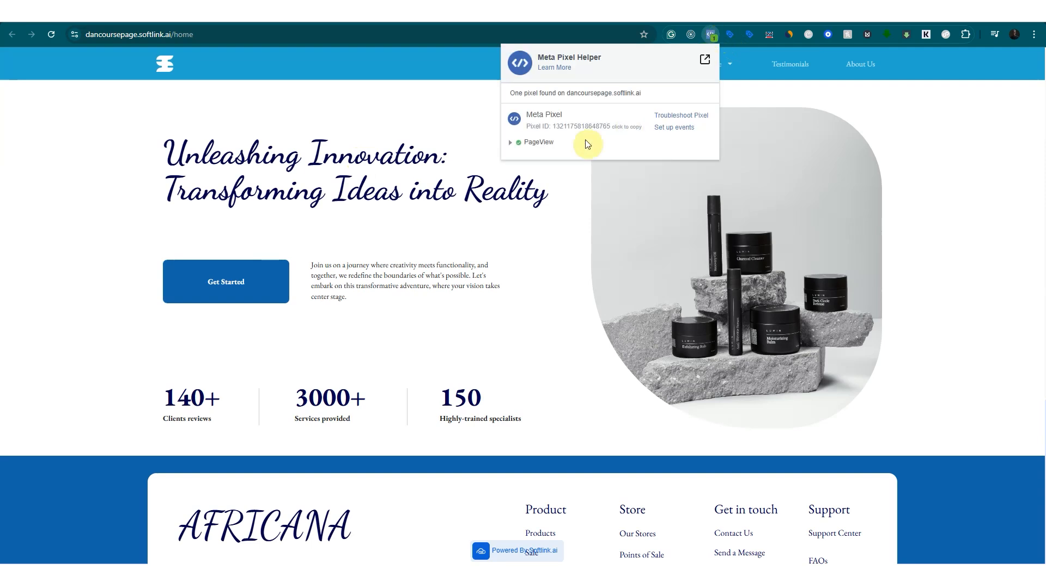
{"action": "left_click", "coordinate": [730, 35]}
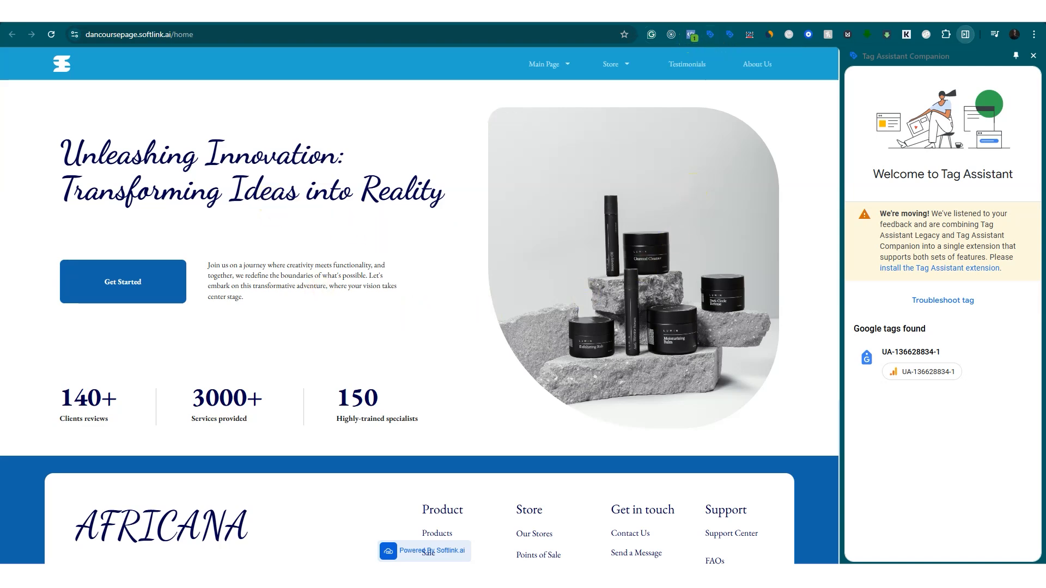
{"action": "key", "text": "ctrl+shift+Tab"}
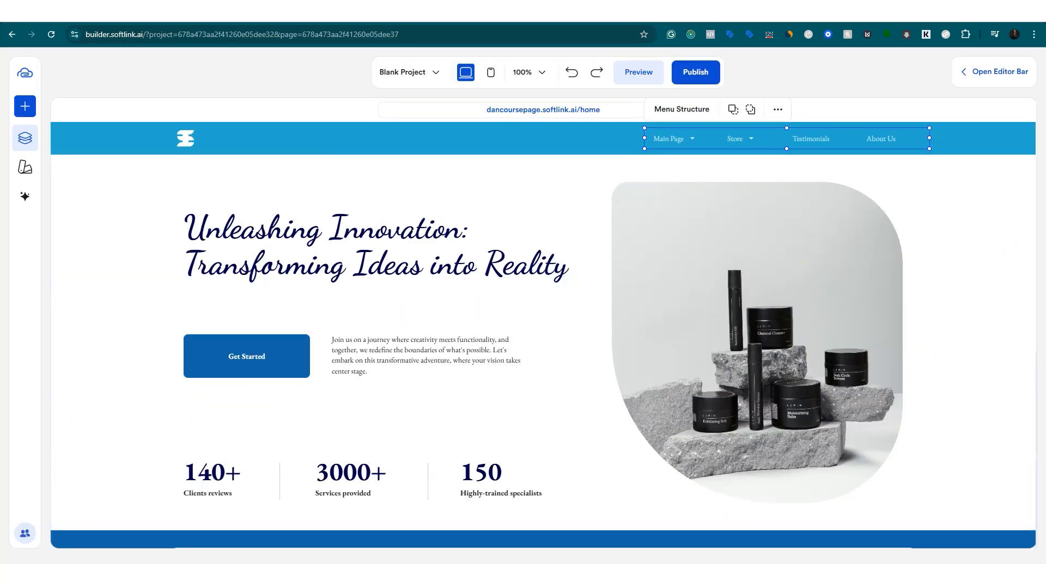